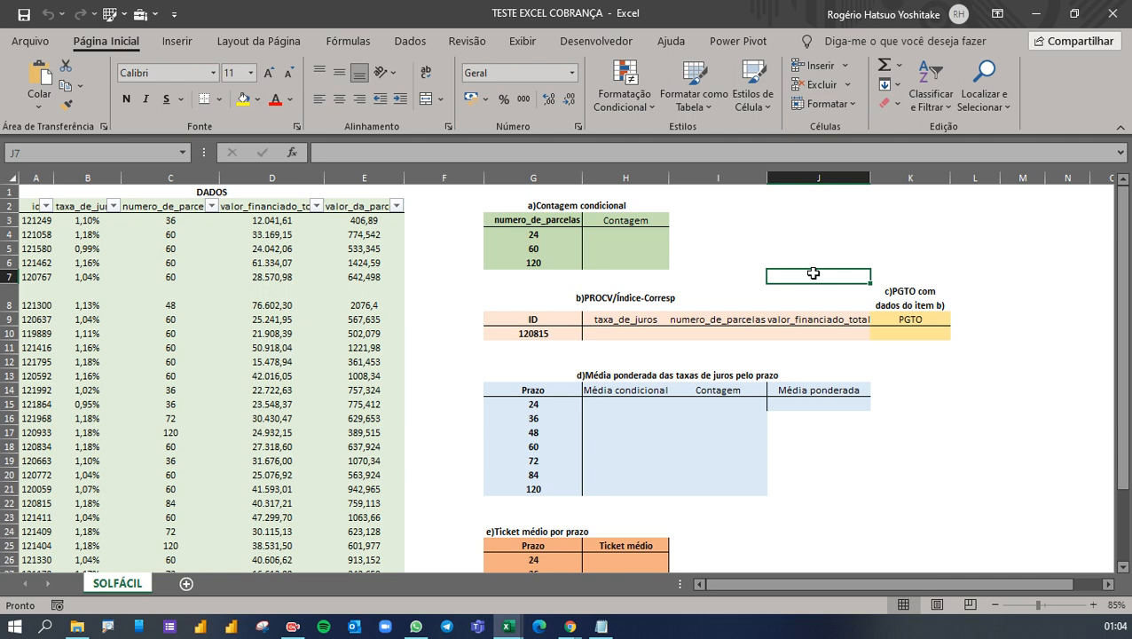
# Look over the loan records in the DADOS table, ending at the id column header
pyautogui.click(450, 257)
pyautogui.click(311, 256)
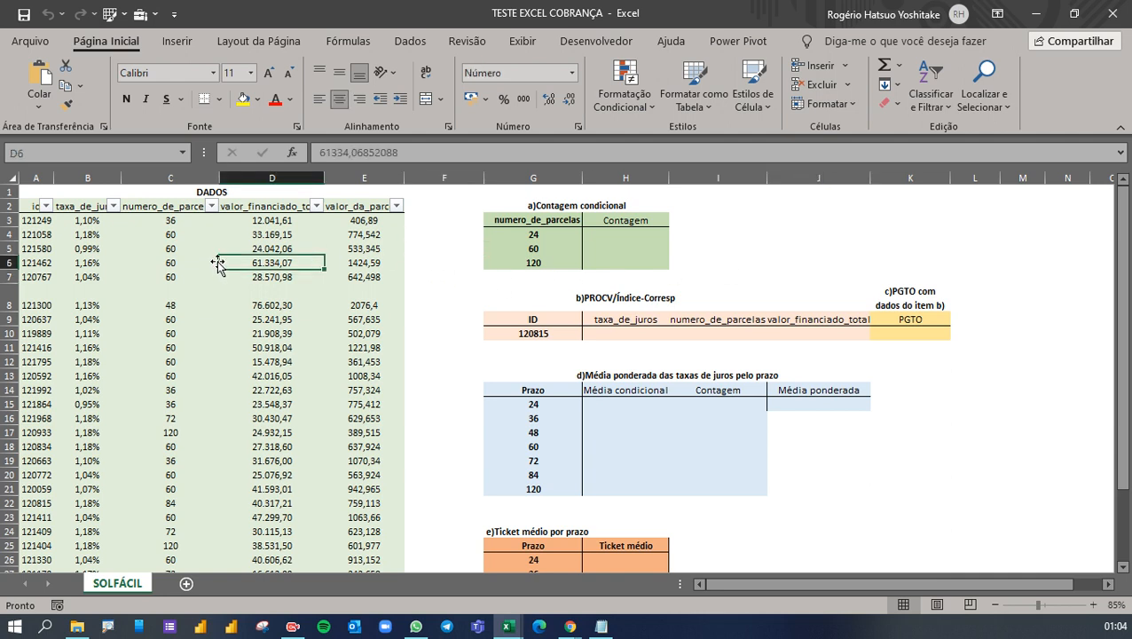
pyautogui.click(215, 260)
pyautogui.press('Left')
pyautogui.press('Left')
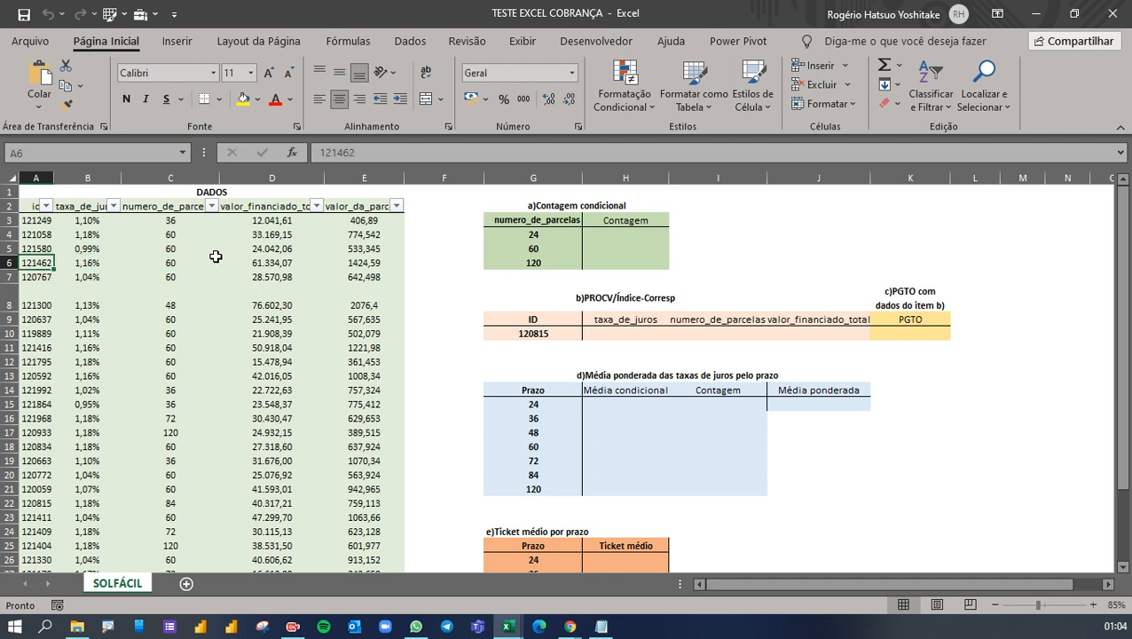
pyautogui.press('Up')
pyautogui.press('Up')
pyautogui.press('Up')
pyautogui.press('Up')
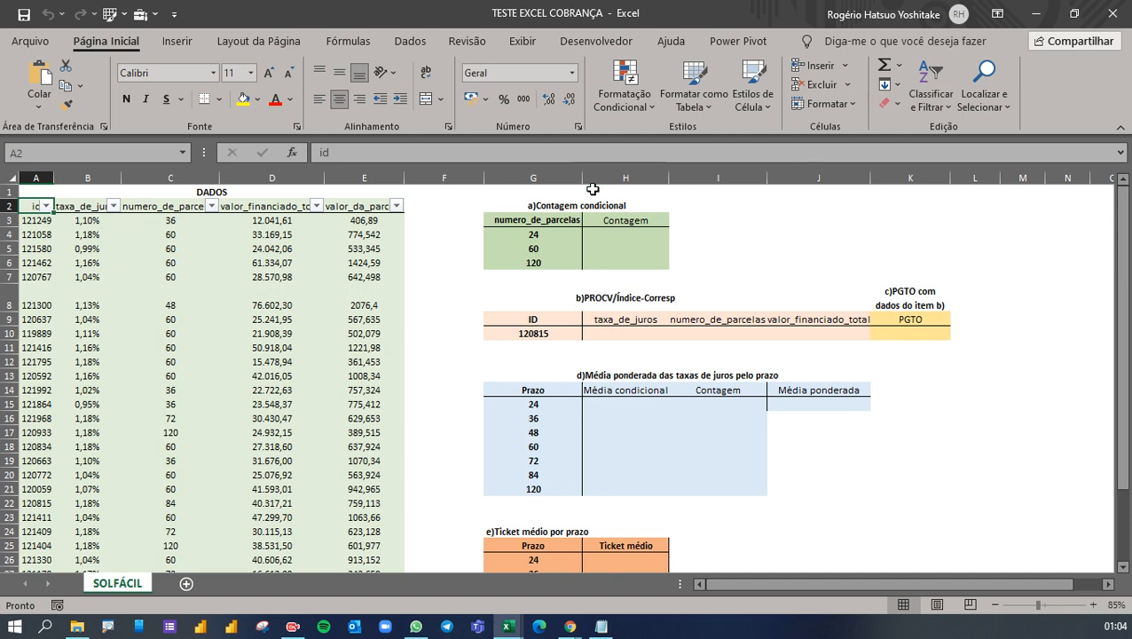
# Examine the term values 24, 60 and 120 in the conditional count table and the numero_de_parcelas column they refer to
pyautogui.click(566, 212)
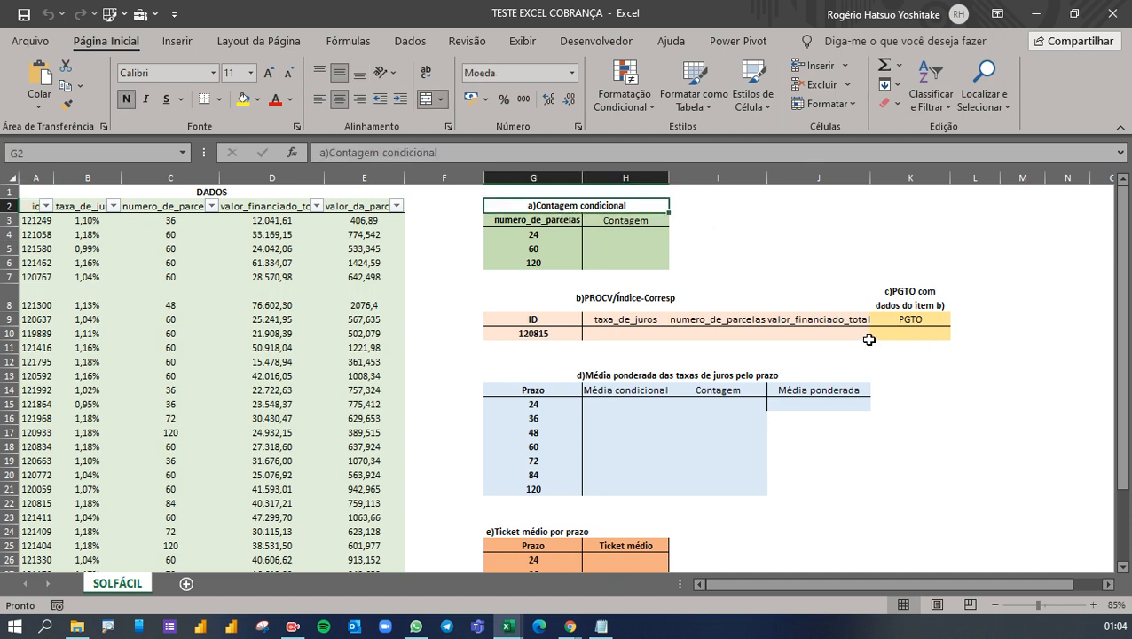
pyautogui.moveTo(512, 234)
pyautogui.mouseDown()
pyautogui.moveTo(513, 251)
pyautogui.moveTo(530, 234)
pyautogui.mouseUp()
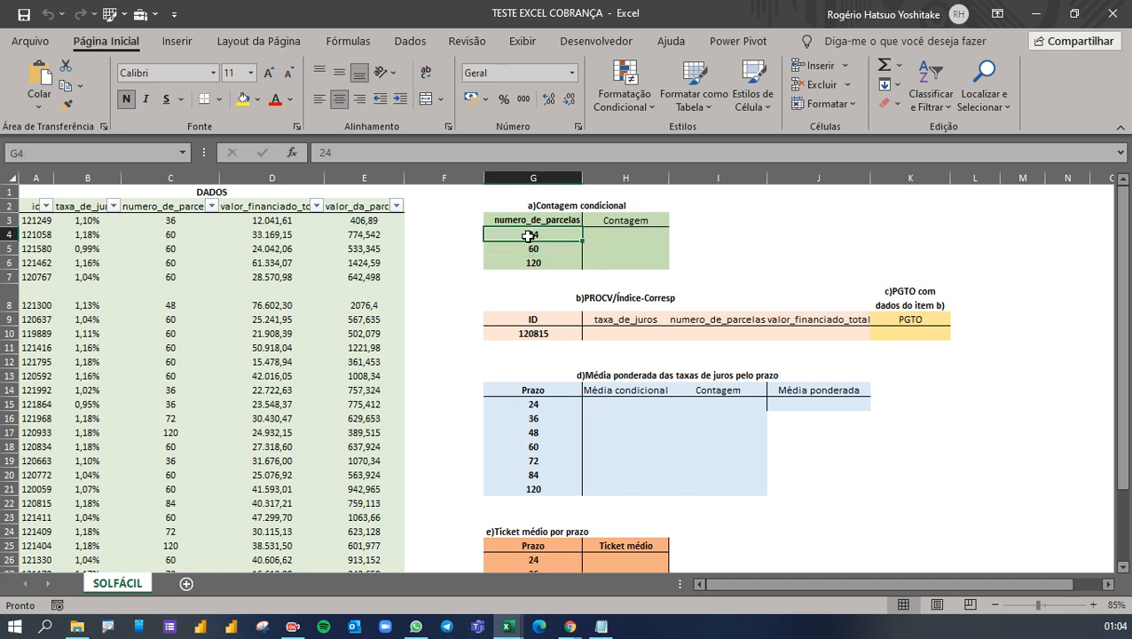
pyautogui.click(530, 249)
pyautogui.click(532, 266)
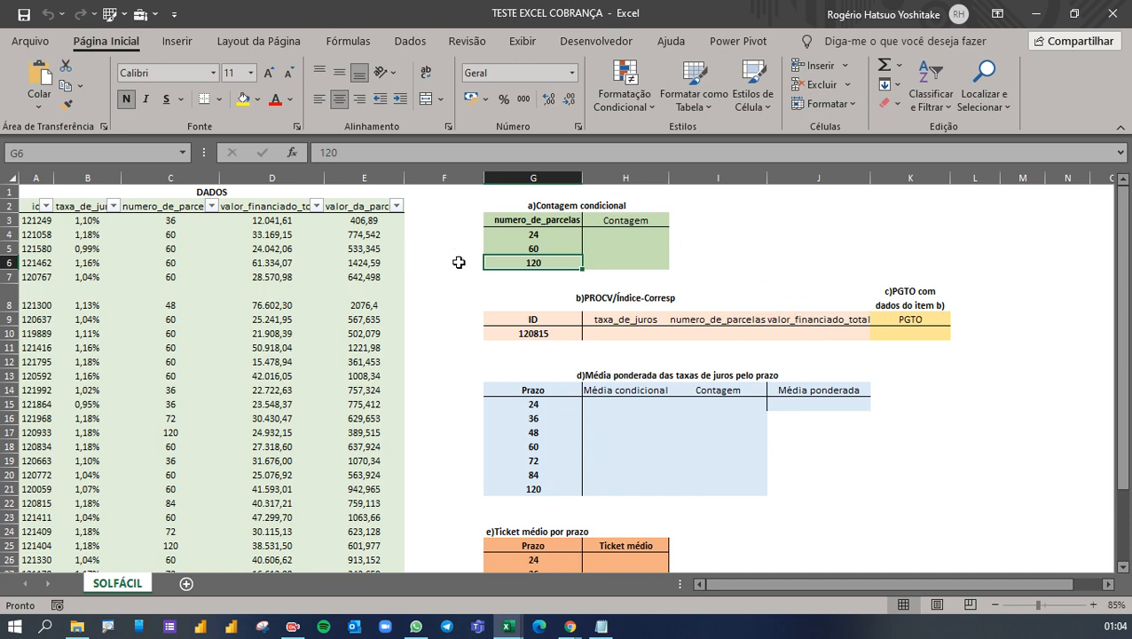
pyautogui.click(200, 210)
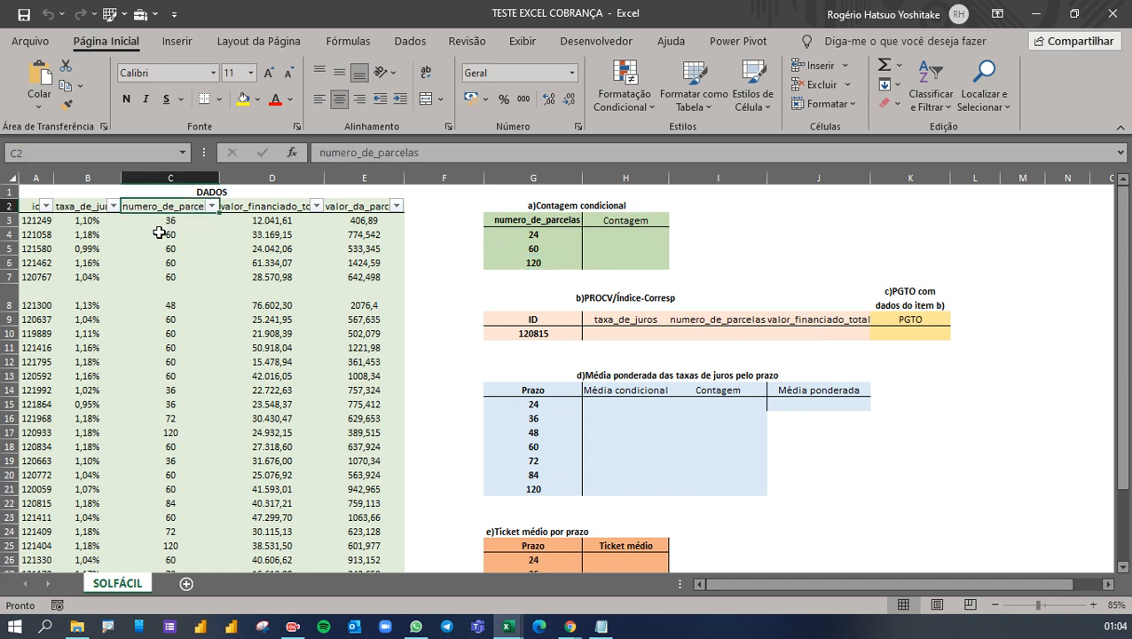
pyautogui.moveTo(161, 233); pyautogui.dragTo(162, 306)
pyautogui.click(164, 397)
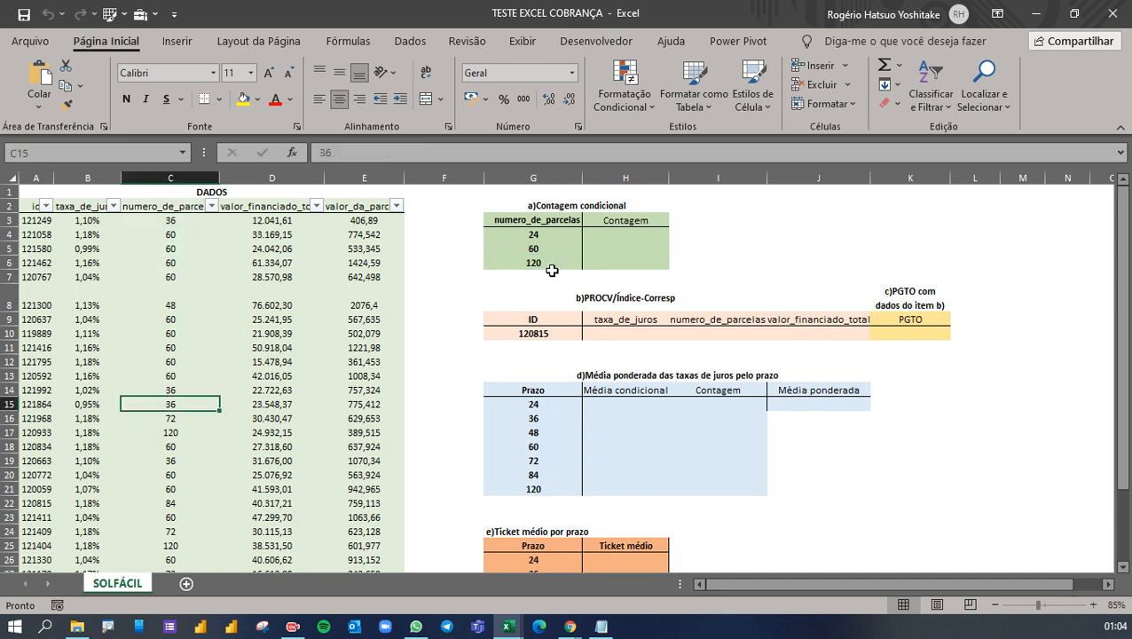
# Begin a CONT.SE formula in H4 with the absolute range $C$3:$C$32 of numero_de_parcelas
pyautogui.click(594, 239)
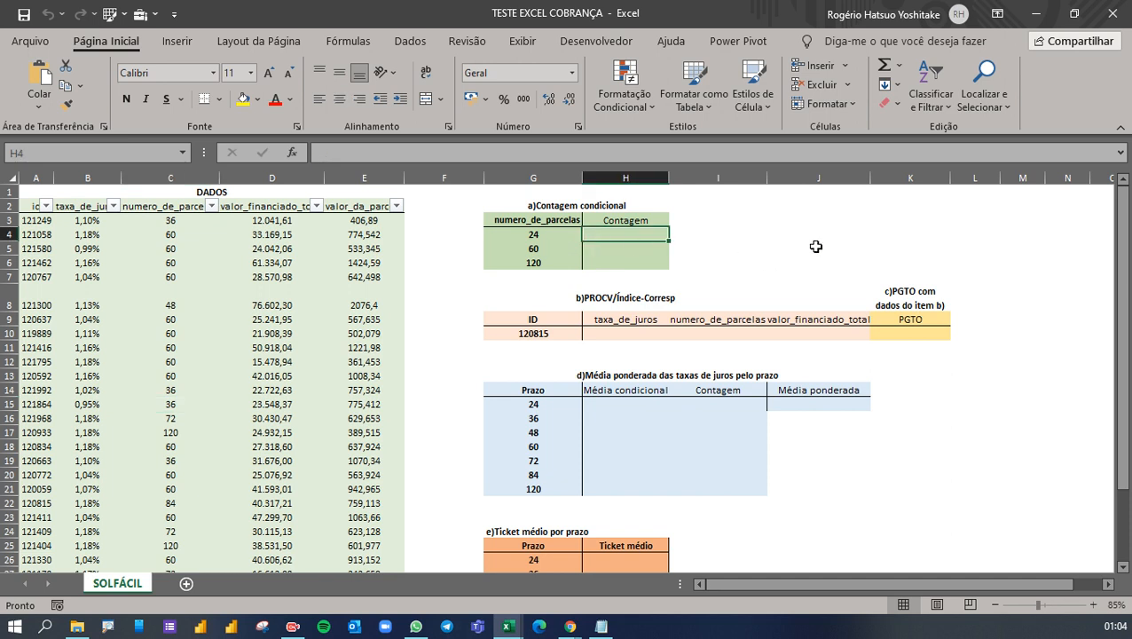
pyautogui.write('=CONT')
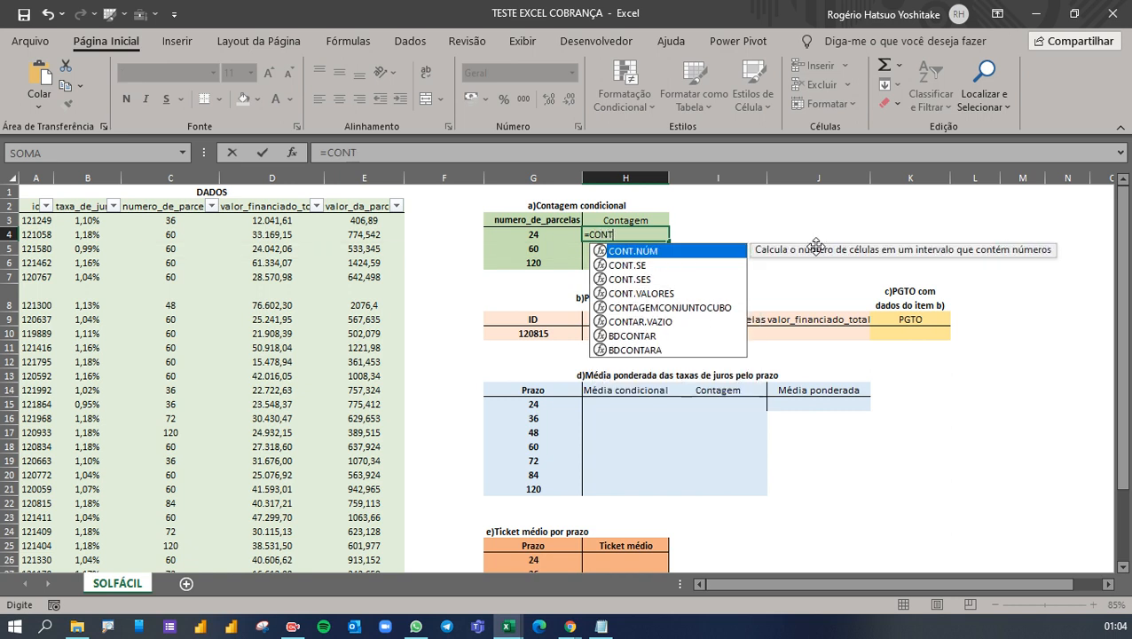
pyautogui.write('.SE(')
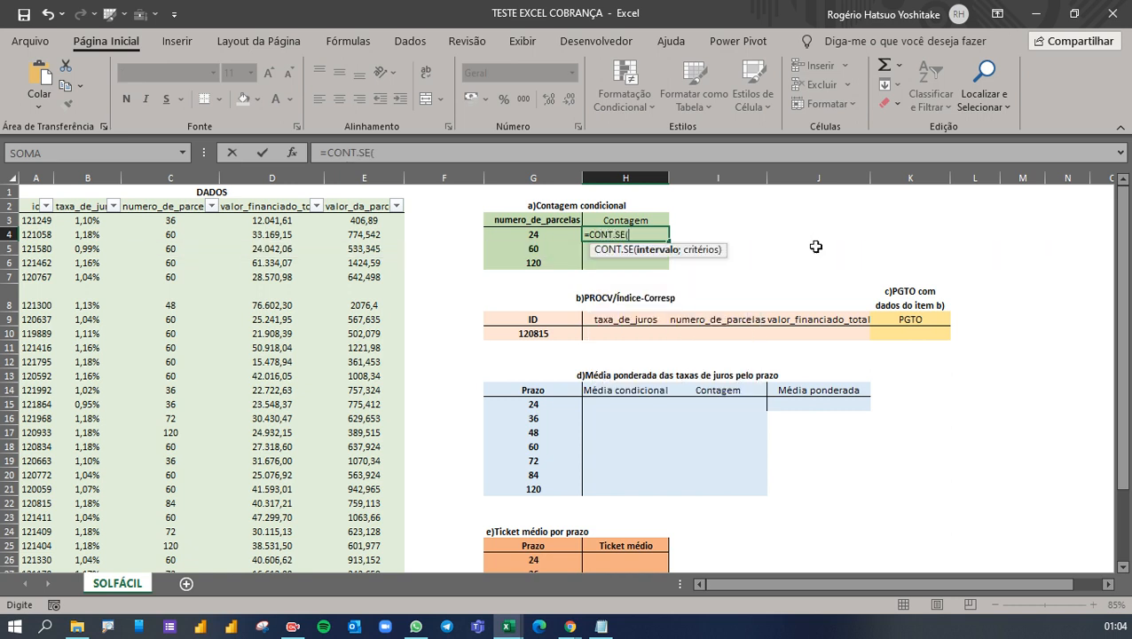
pyautogui.click(175, 220)
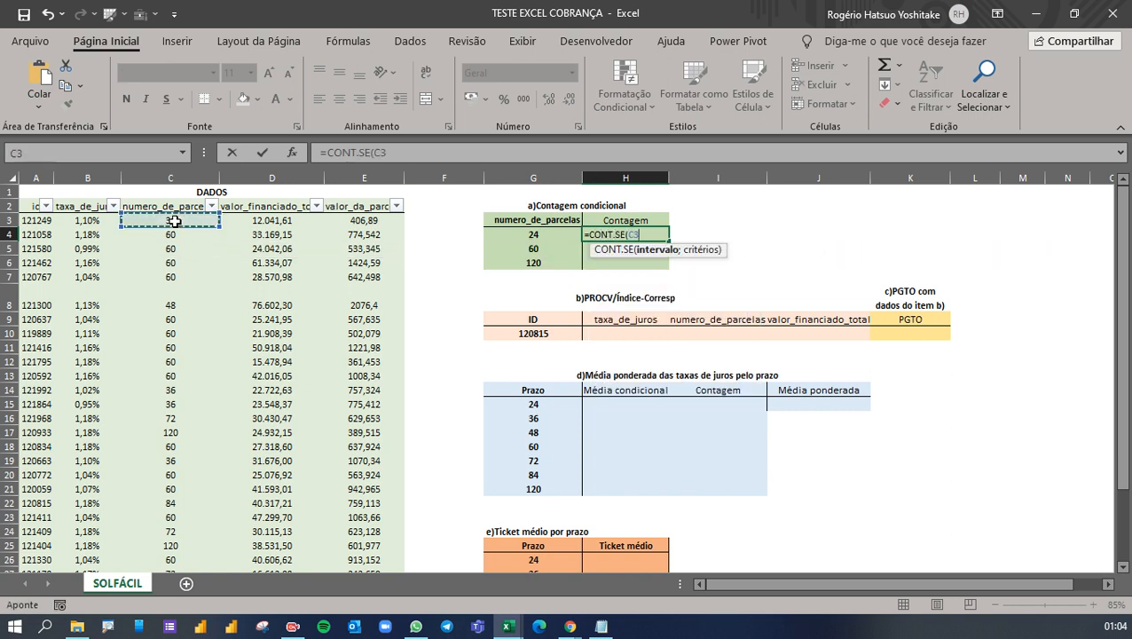
pyautogui.moveTo(175, 220); pyautogui.dragTo(204, 567)
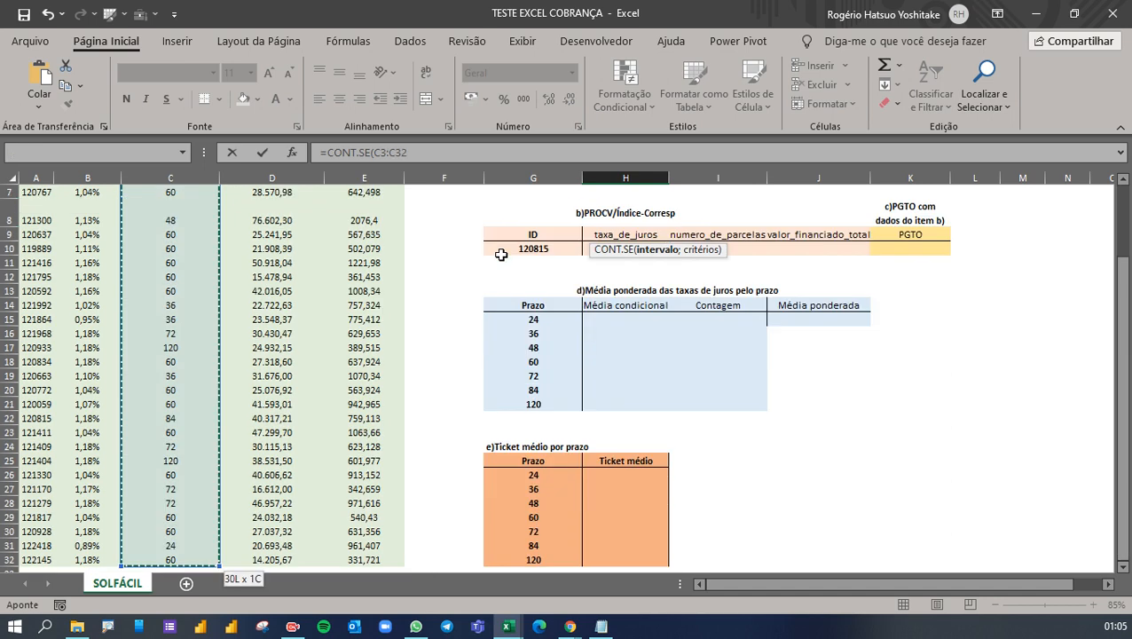
pyautogui.press('F4')
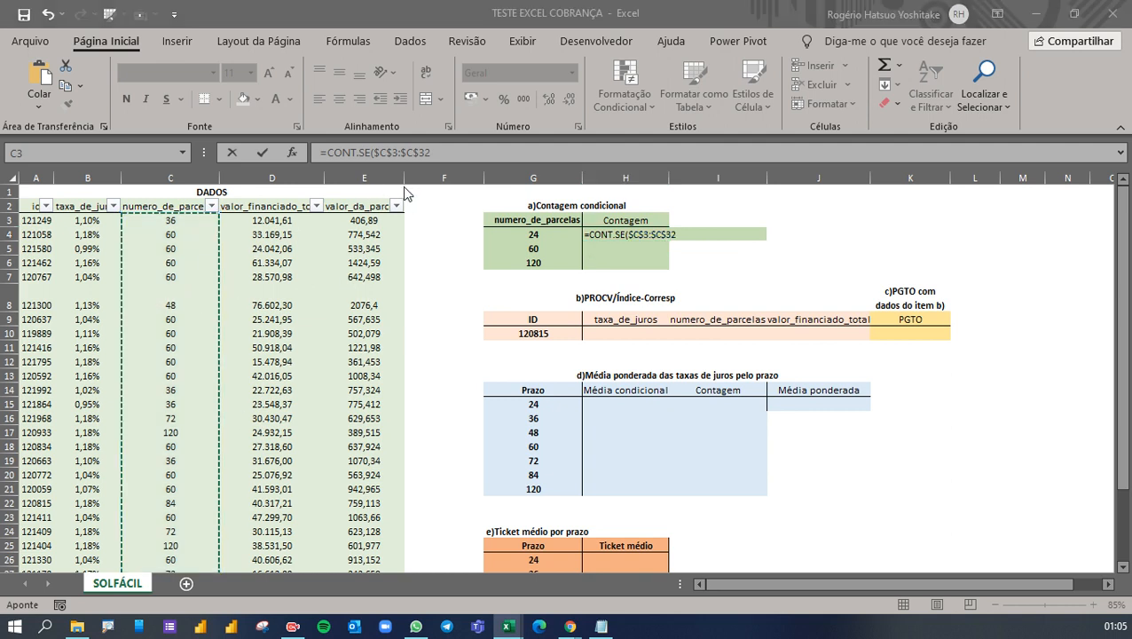
pyautogui.click(230, 234)
pyautogui.hotkey('ctrl', '2')
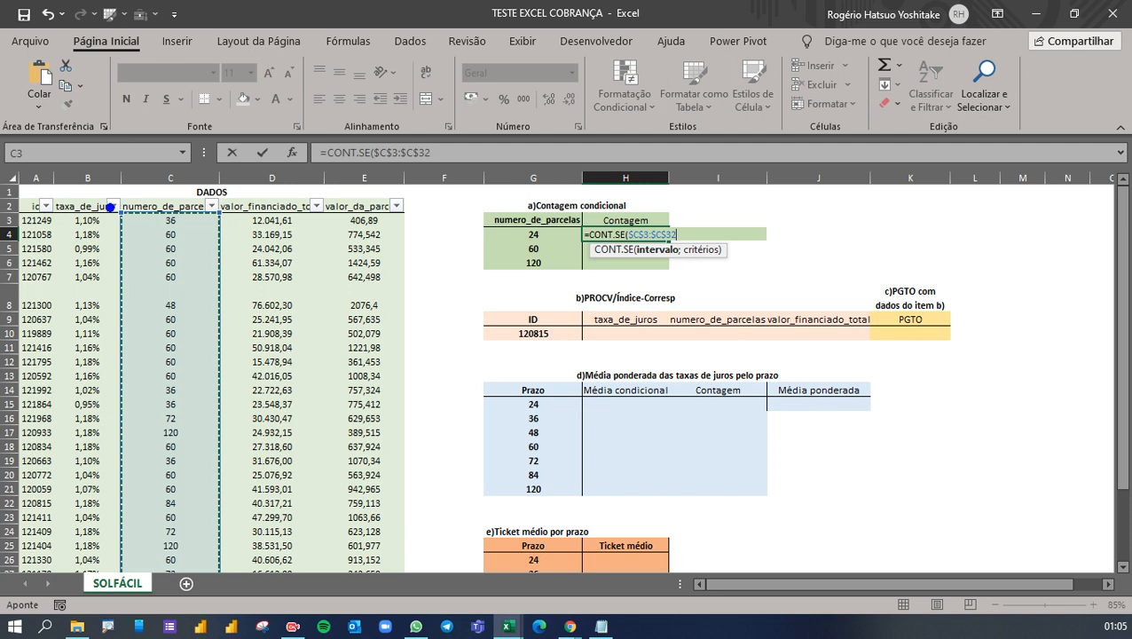
pyautogui.moveTo(109, 208)
pyautogui.mouseDown()
pyautogui.moveTo(222, 395)
pyautogui.moveTo(263, 589)
pyautogui.moveTo(227, 566)
pyautogui.mouseUp()
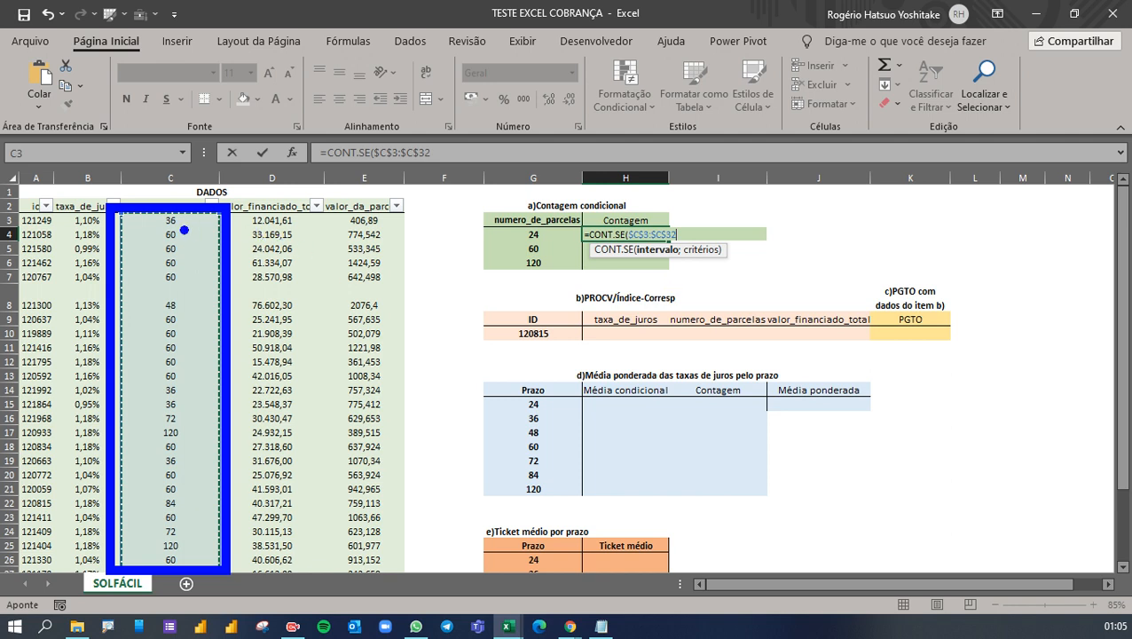
pyautogui.moveTo(186, 235); pyautogui.dragTo(292, 248)
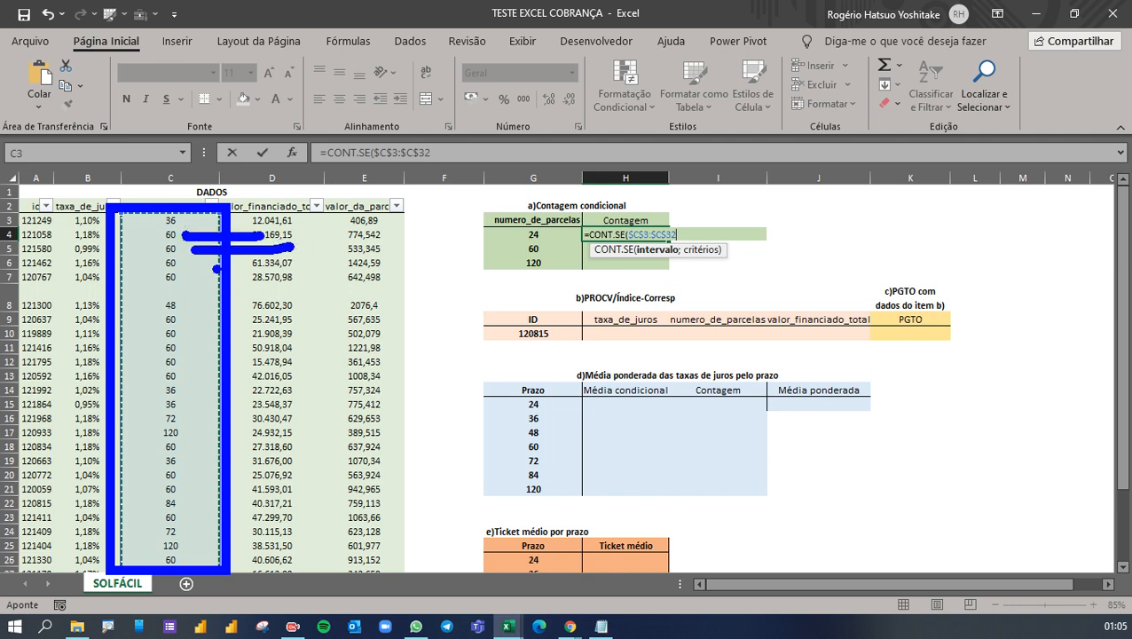
pyautogui.moveTo(202, 269); pyautogui.dragTo(270, 268)
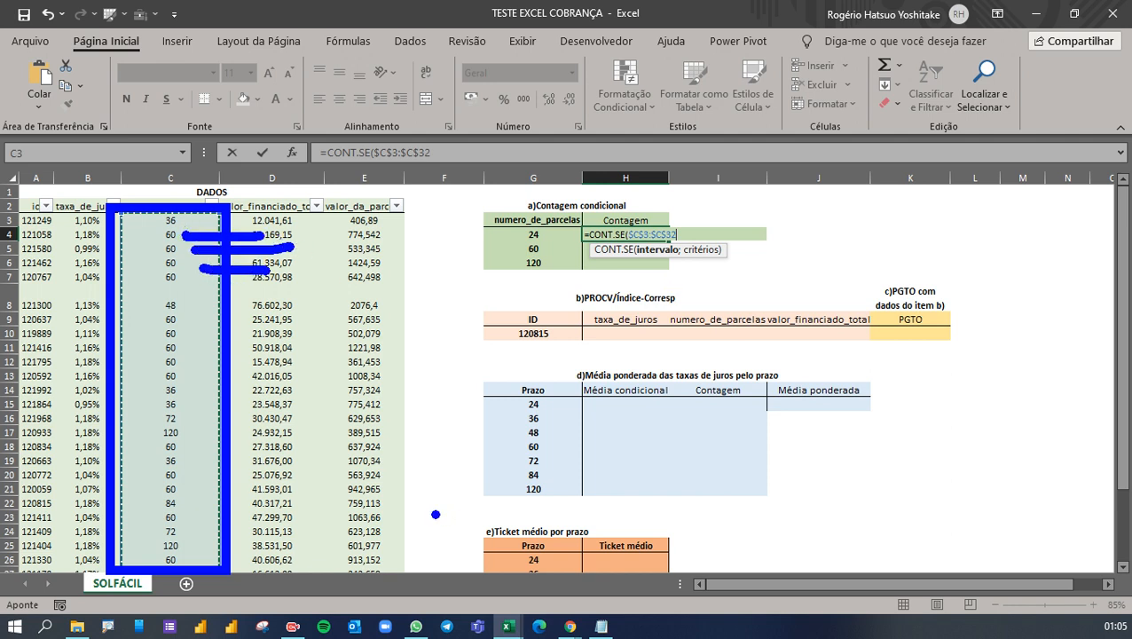
pyautogui.press('Escape')
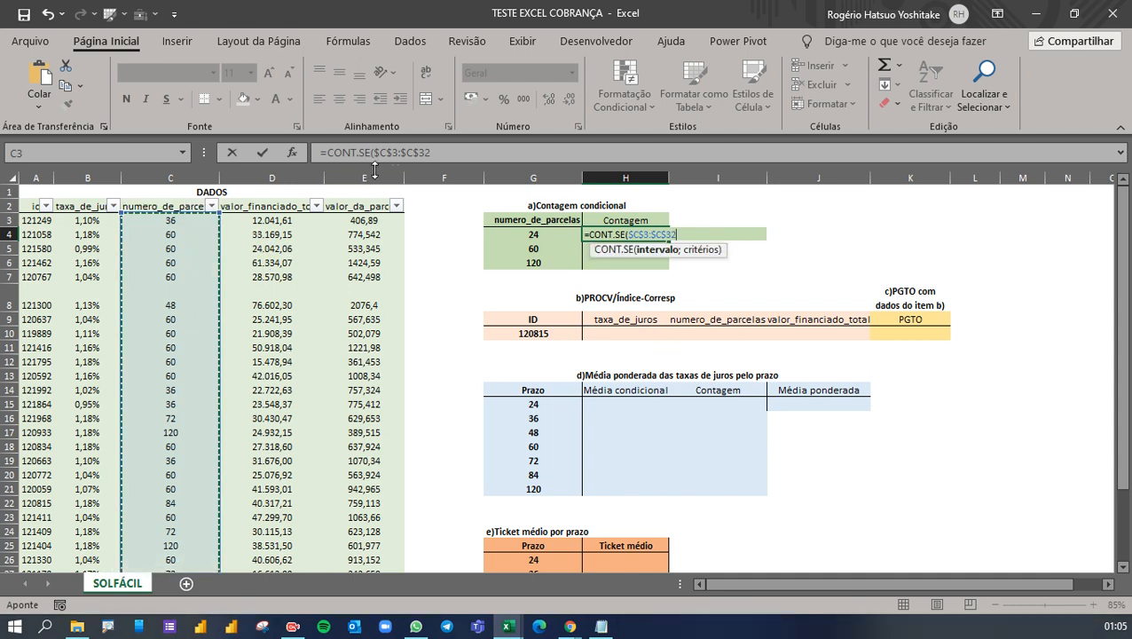
pyautogui.hotkey('ctrl', '2')
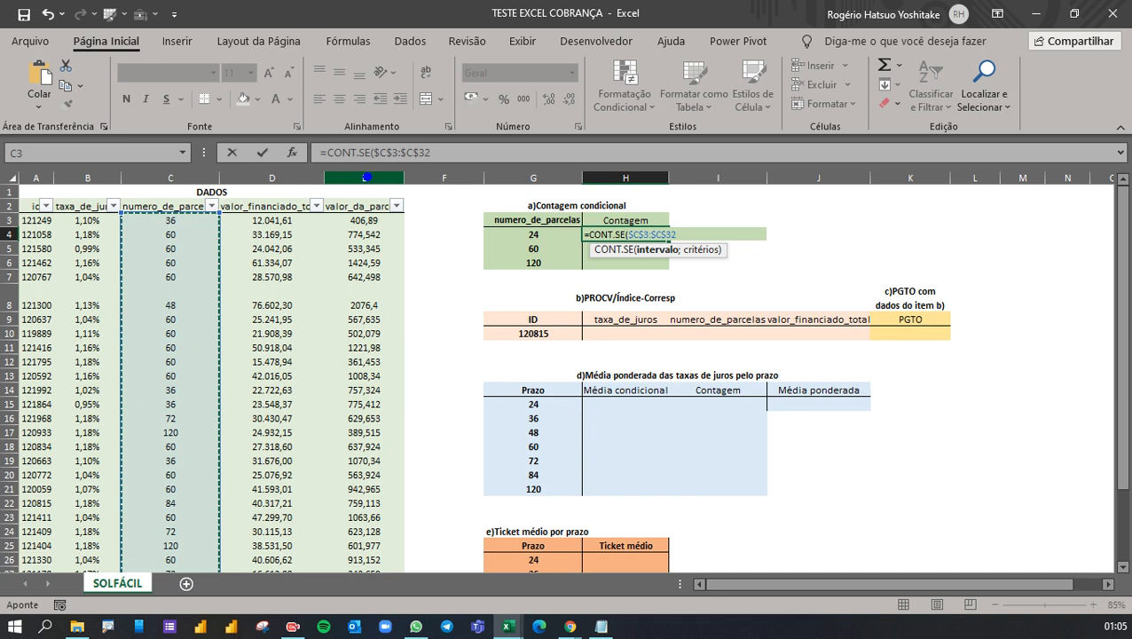
pyautogui.moveTo(378, 162); pyautogui.dragTo(284, 307)
pyautogui.moveTo(391, 139); pyautogui.dragTo(264, 60)
pyautogui.moveTo(408, 141); pyautogui.dragTo(456, 65)
pyautogui.moveTo(412, 165); pyautogui.dragTo(477, 250)
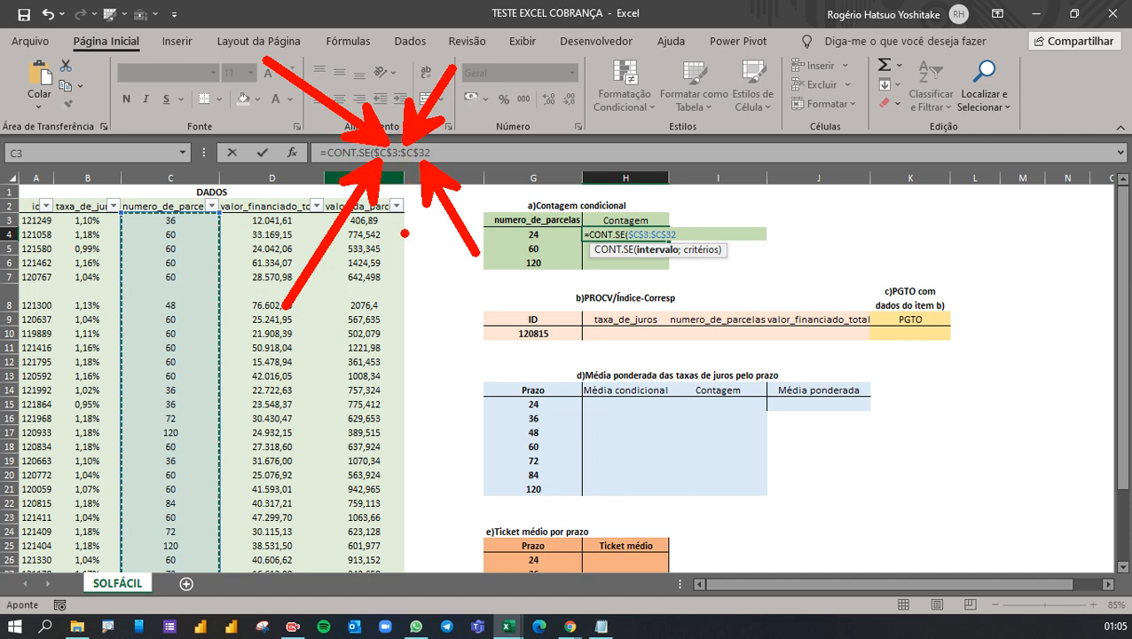
pyautogui.press('Escape')
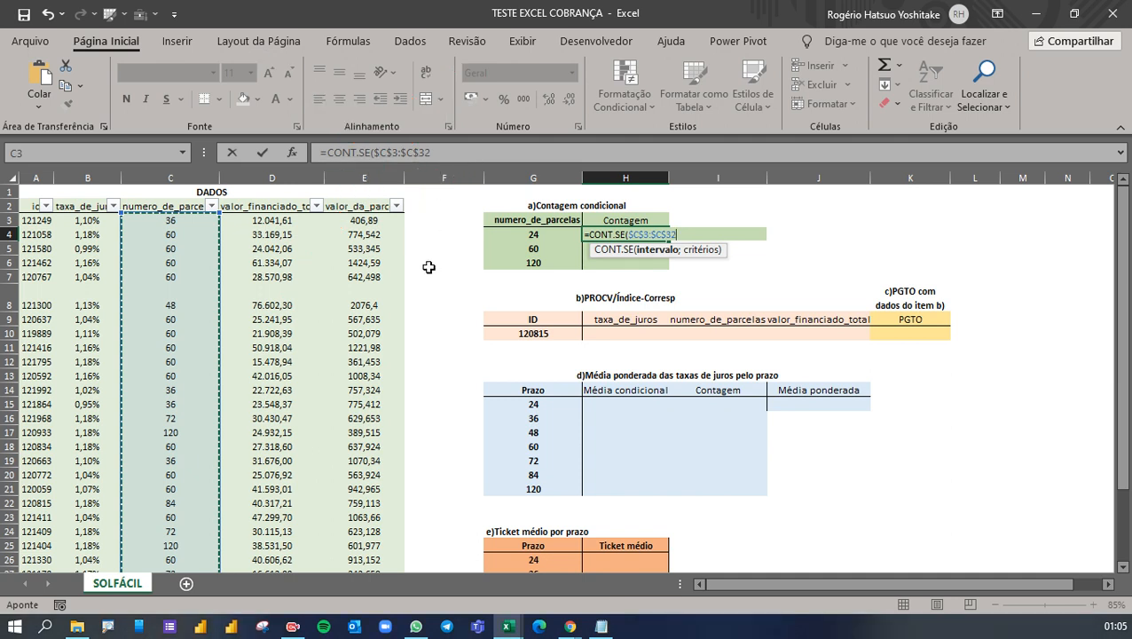
pyautogui.moveTo(434, 279); pyautogui.dragTo(436, 340)
pyautogui.write('F4')
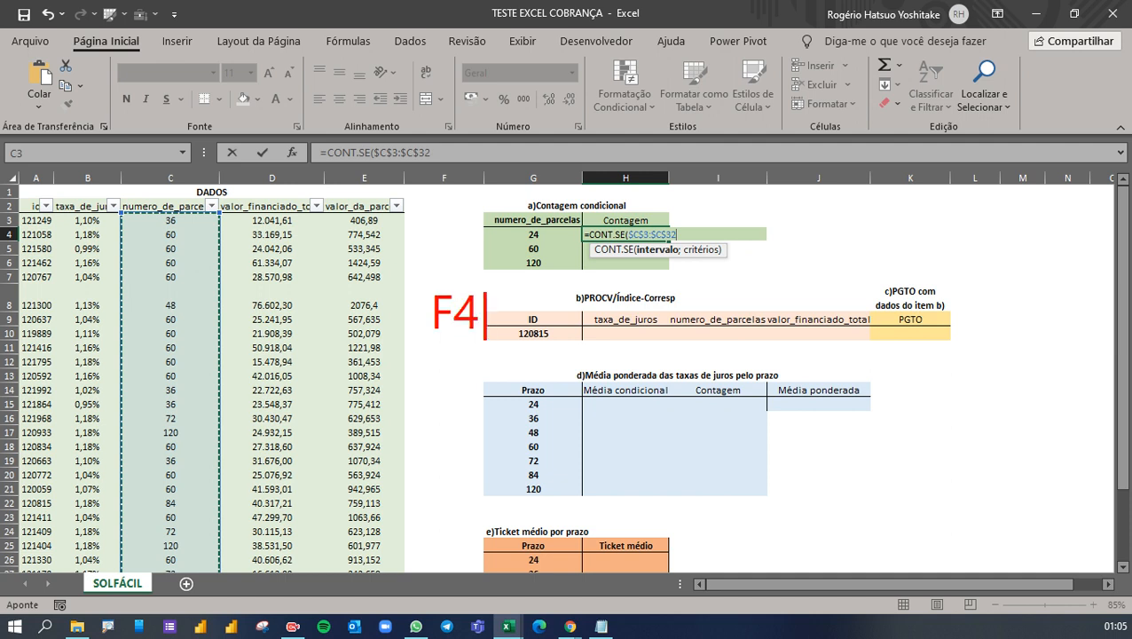
pyautogui.press('Escape')
pyautogui.press('Escape')
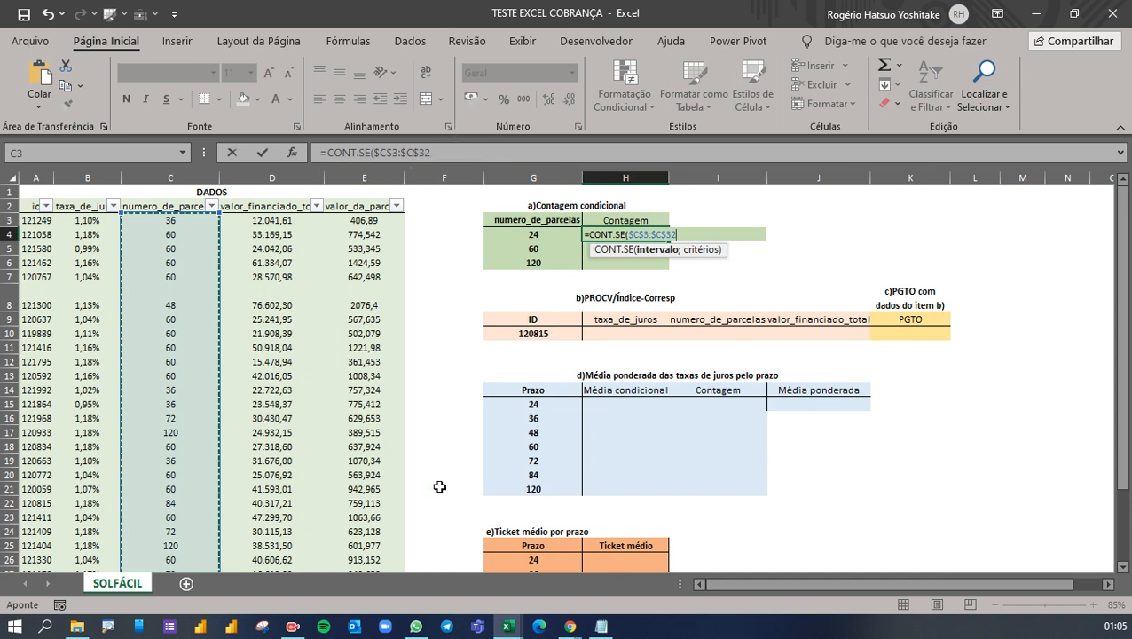
# Complete the formula in H4 as =CONT.SE($C$3:$C$32;G4), using the 24-installment cell as the criterion
pyautogui.write(';')
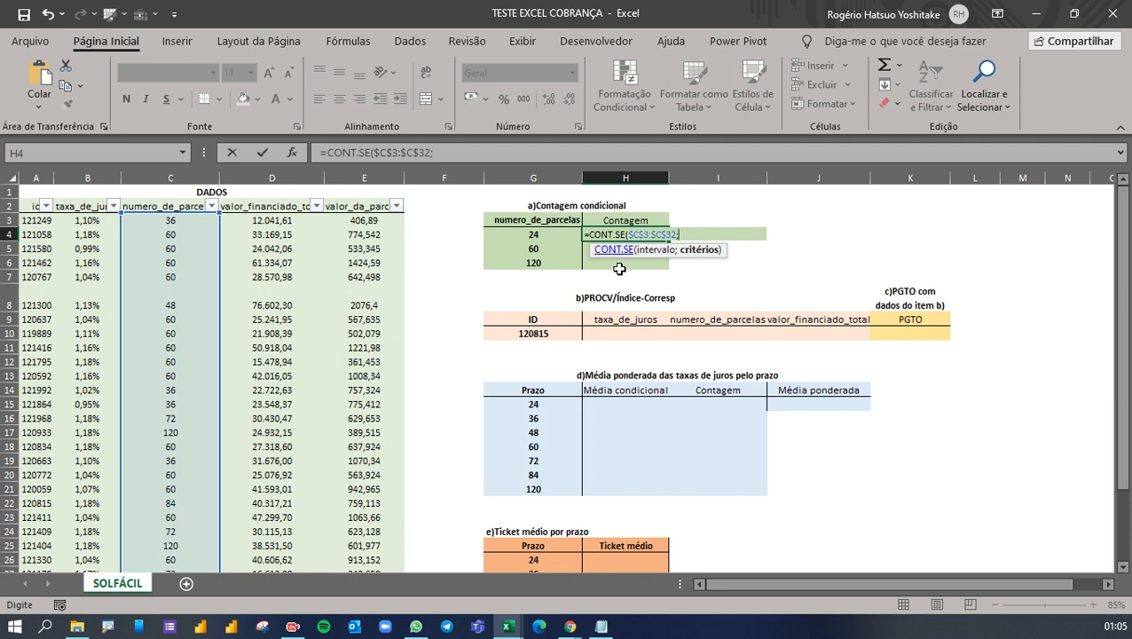
pyautogui.click(527, 234)
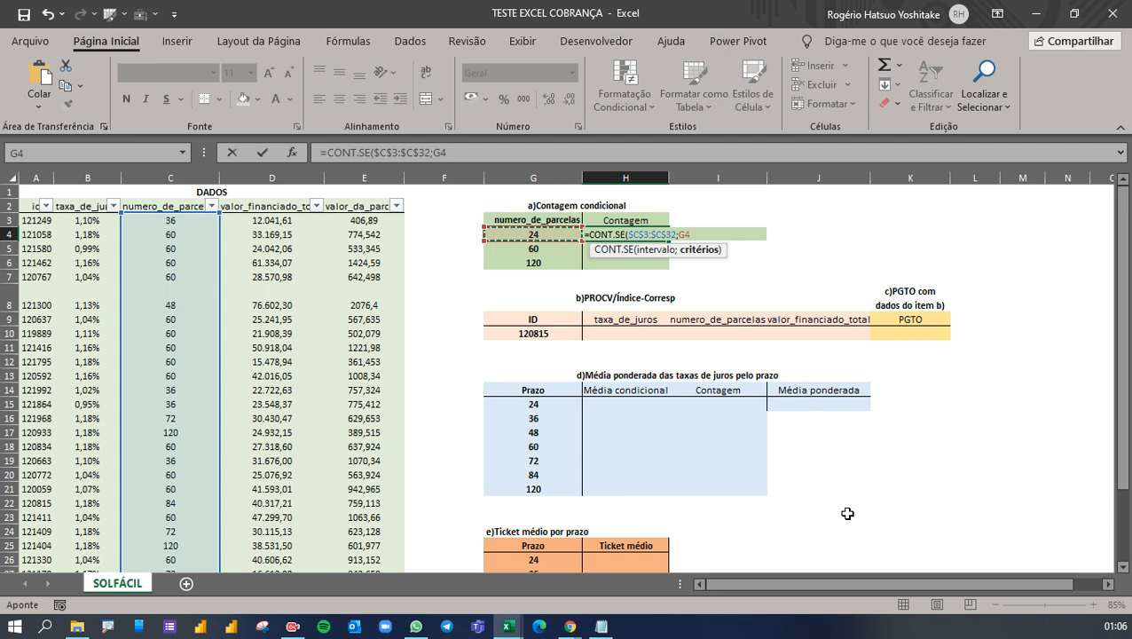
pyautogui.press('Return')
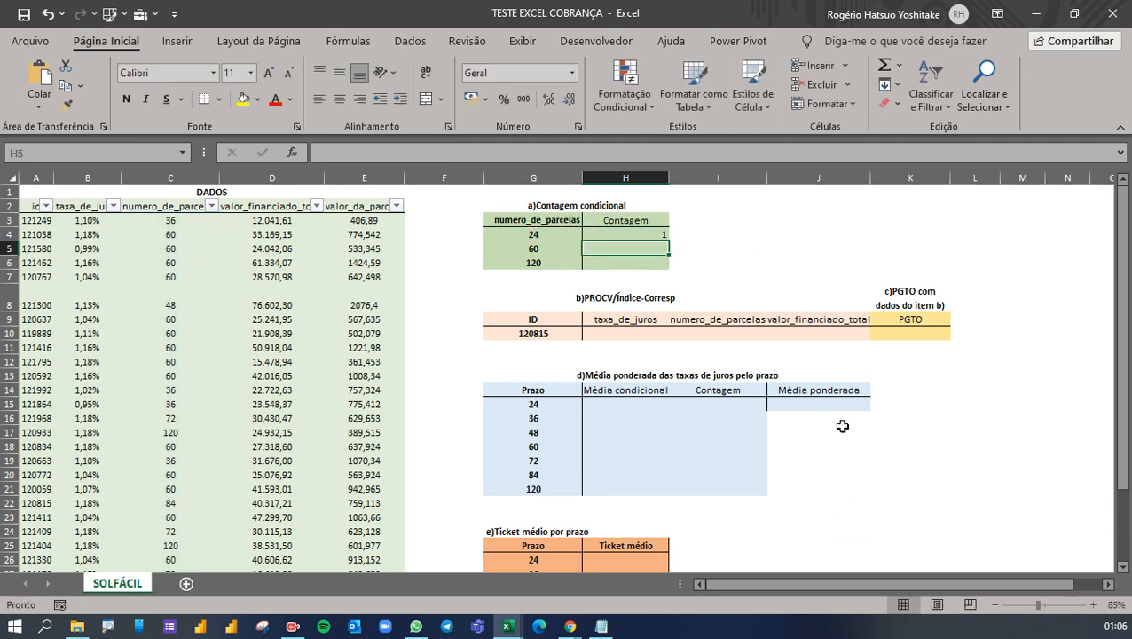
# Check the count for 24 installments against the matching entry in the numero_de_parcelas column
pyautogui.click(628, 235)
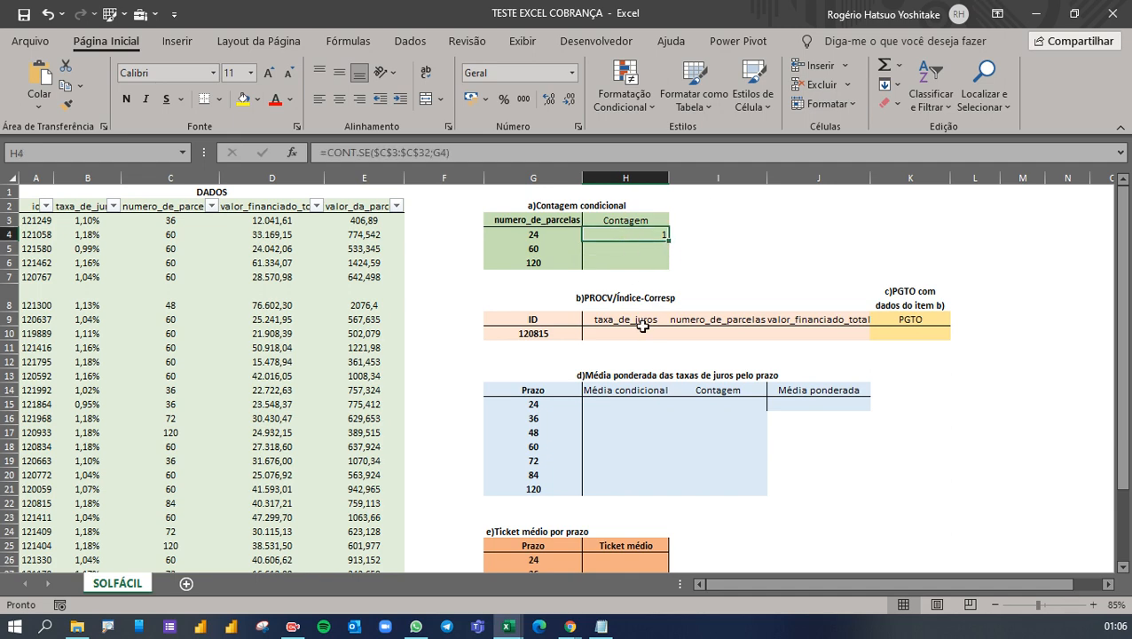
pyautogui.scroll(-3, 177, 408)
pyautogui.click(169, 503)
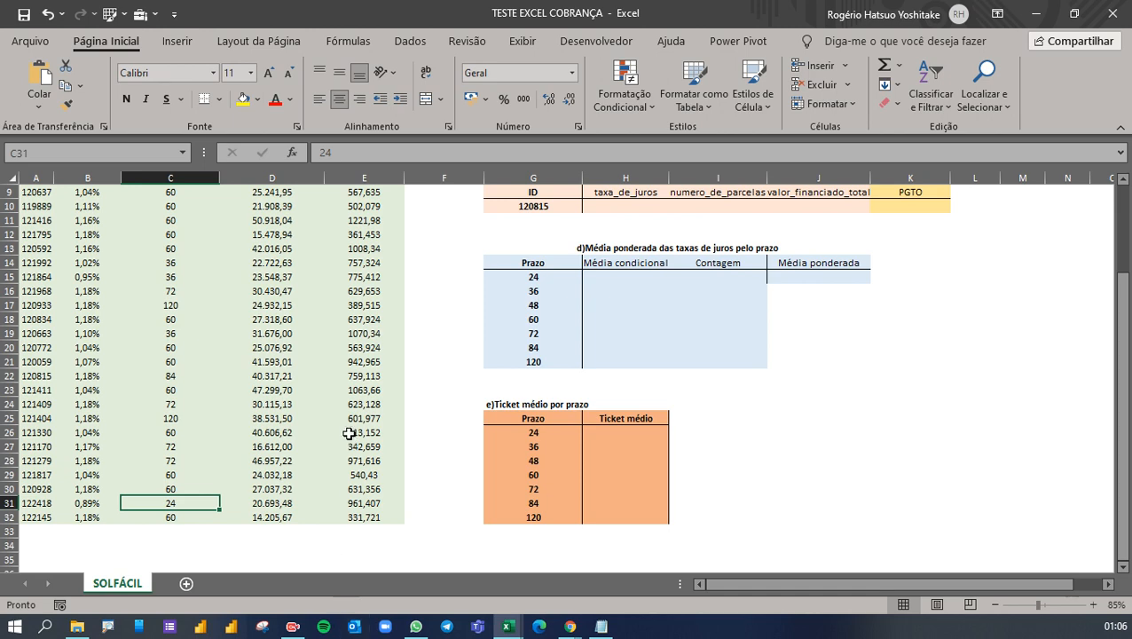
pyautogui.scroll(3, 194, 269)
# Copy the count formula from H4 down to H6 and centre the results horizontally and vertically
pyautogui.click(630, 237)
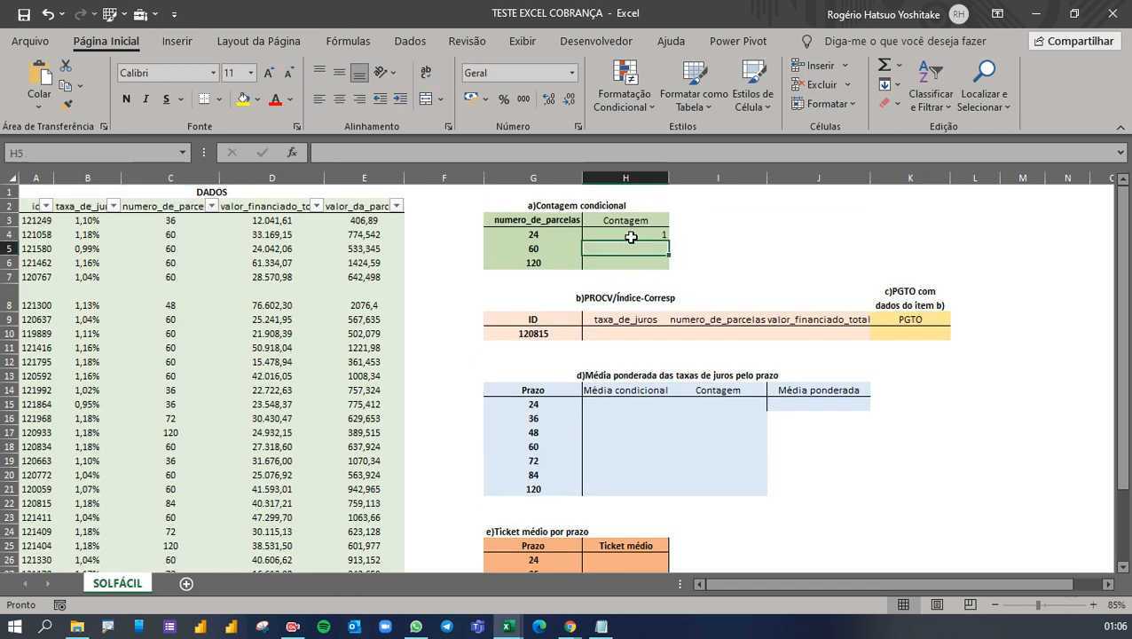
pyautogui.moveTo(667, 240); pyautogui.dragTo(650, 262)
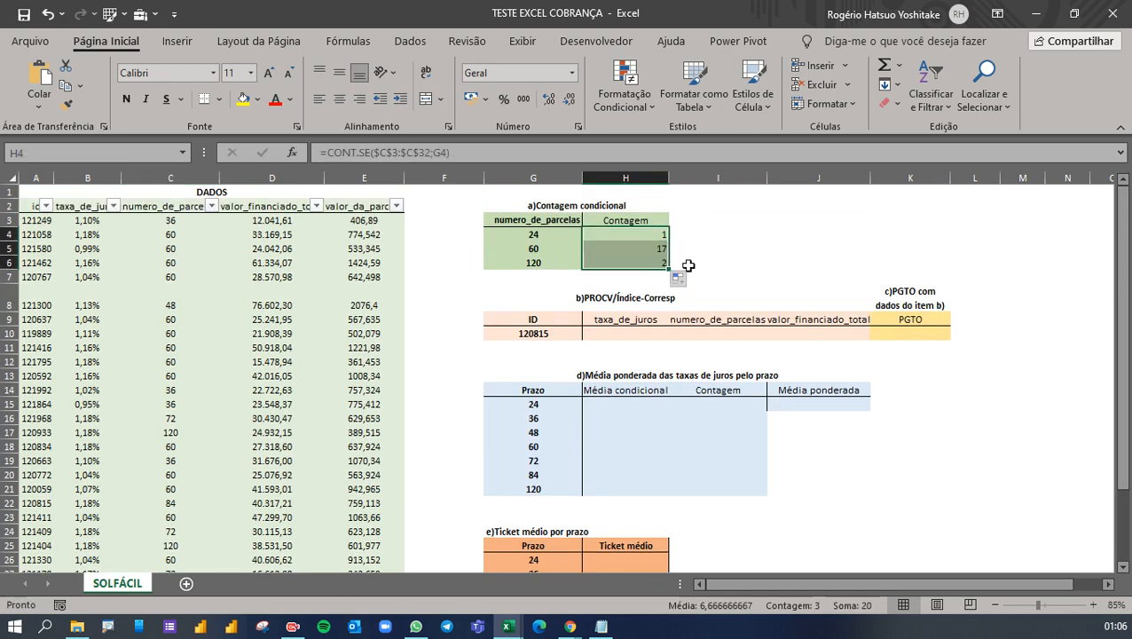
pyautogui.click(339, 72)
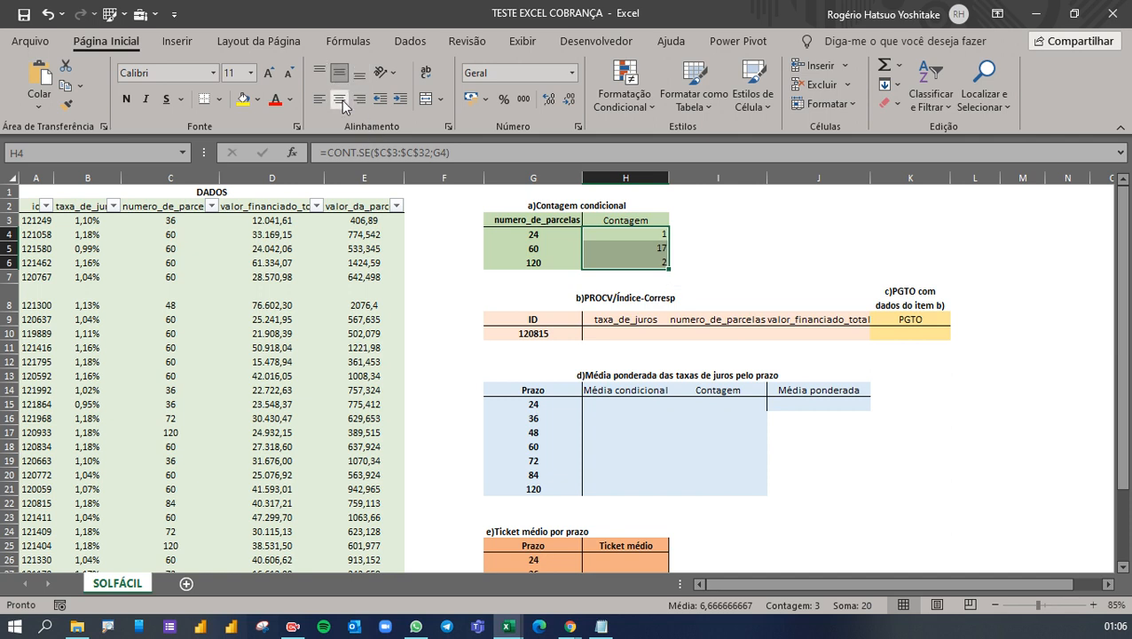
pyautogui.click(338, 99)
pyautogui.click(727, 247)
# Check the counts for 60 and 120 installments against the matching entries in the numero_de_parcelas column
pyautogui.click(654, 248)
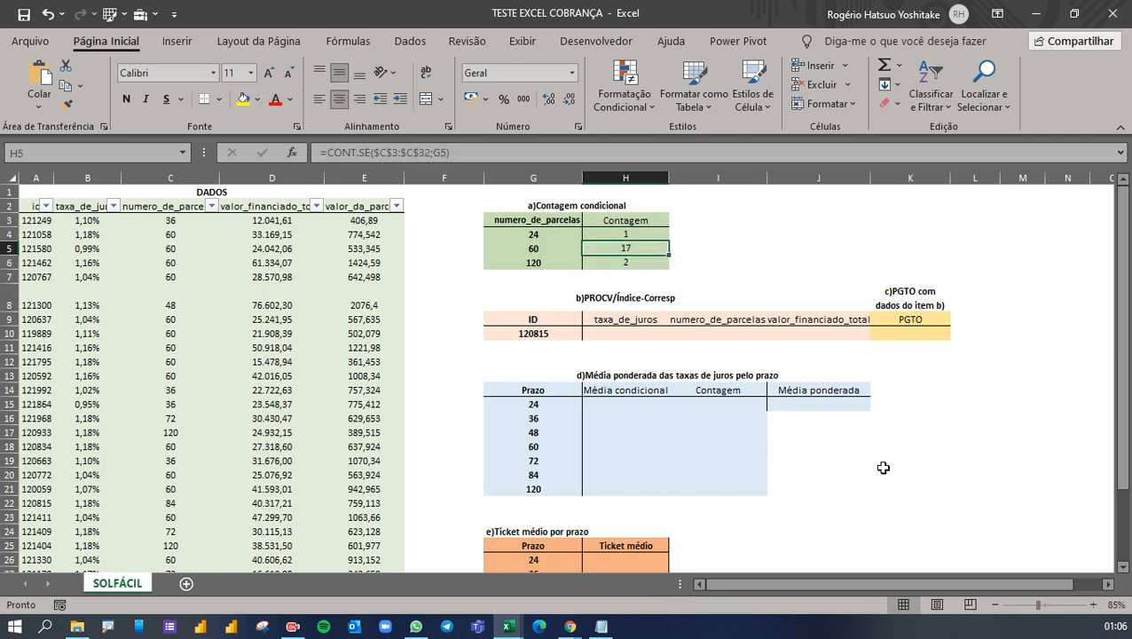
pyautogui.click(624, 264)
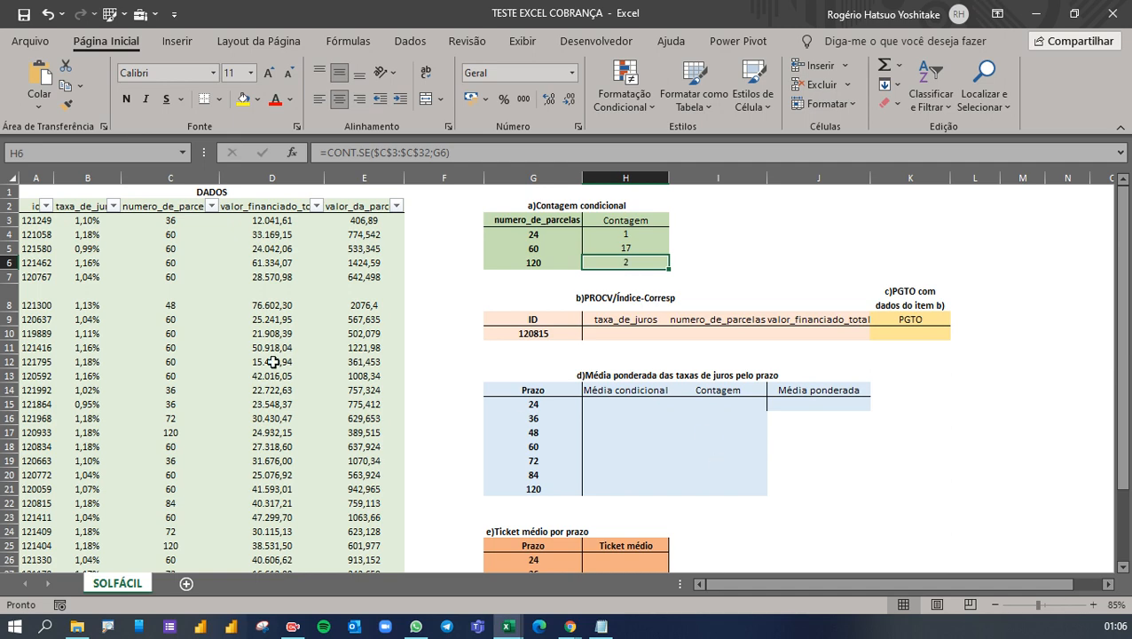
pyautogui.scroll(-3, 268, 443)
pyautogui.click(165, 307)
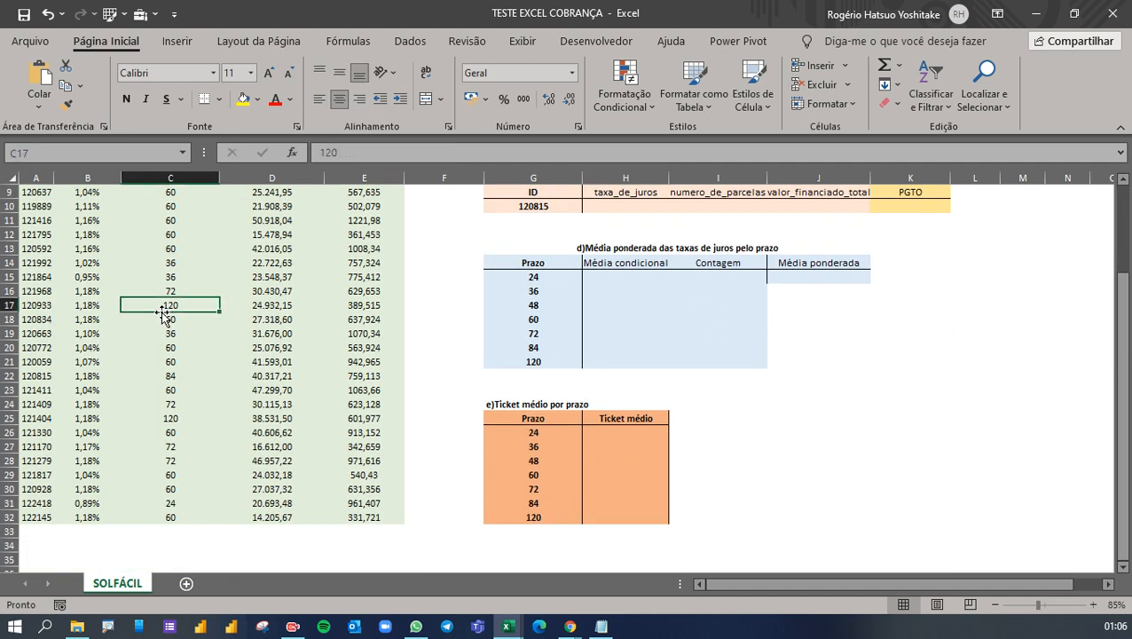
pyautogui.keyDown('ctrl'); pyautogui.click(180, 416); pyautogui.keyUp('ctrl')
pyautogui.scroll(3, 301, 505)
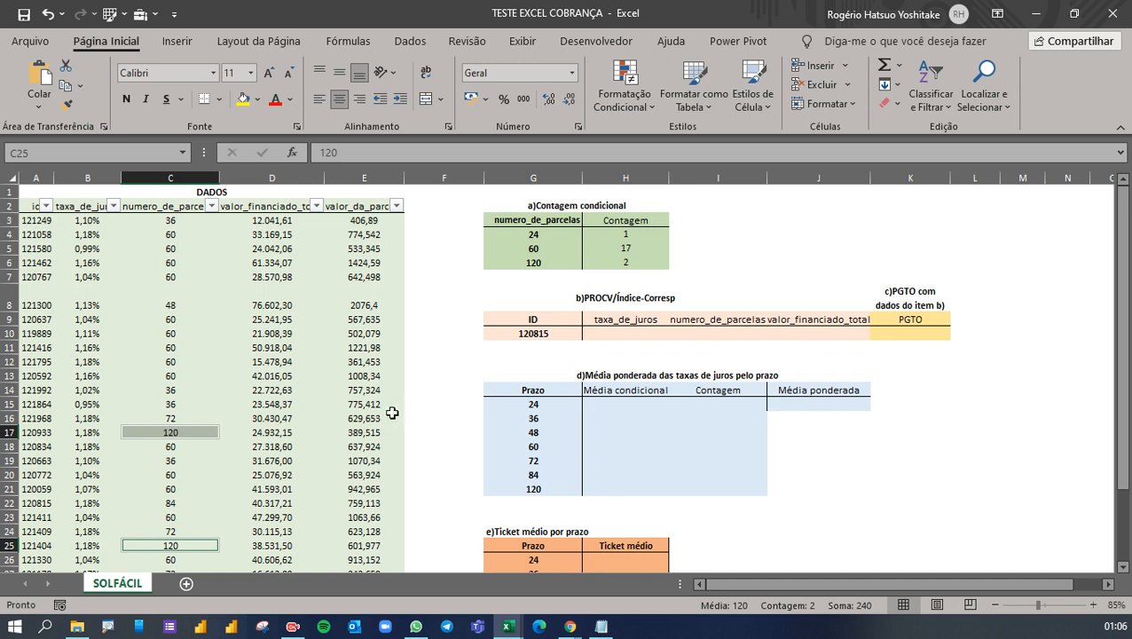
pyautogui.click(620, 248)
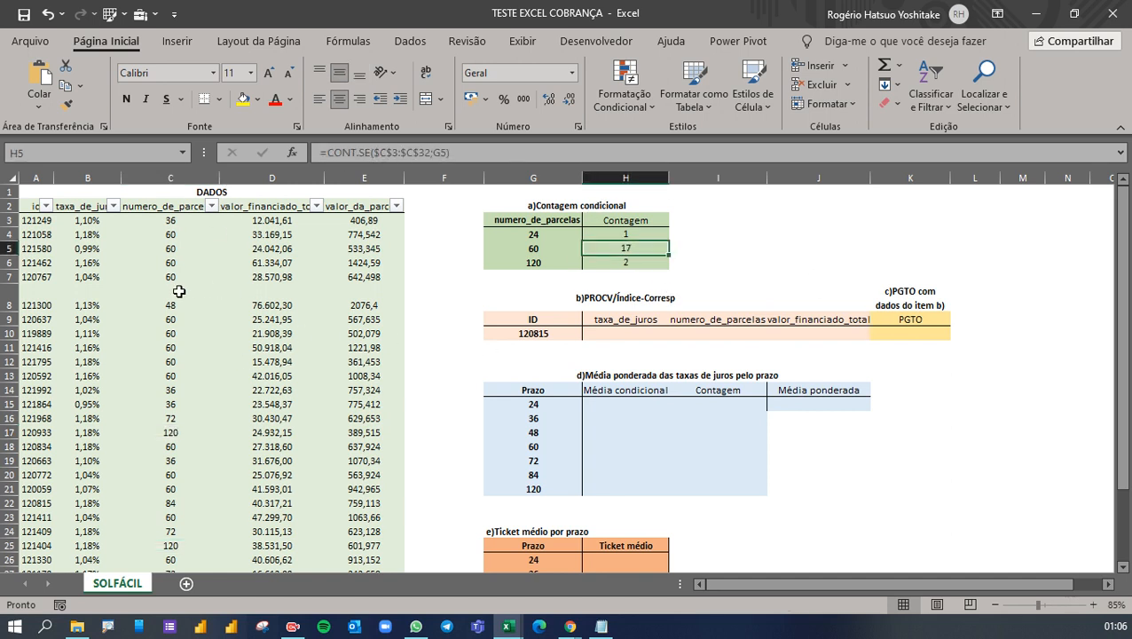
pyautogui.moveTo(165, 237); pyautogui.dragTo(182, 372)
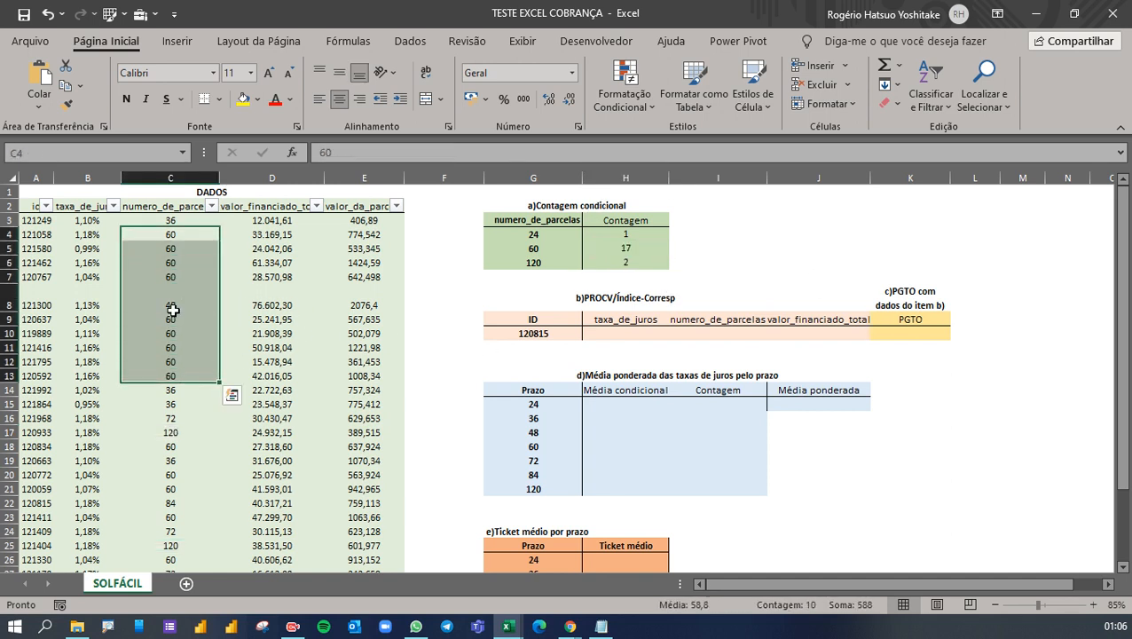
pyautogui.click(652, 250)
pyautogui.click(933, 459)
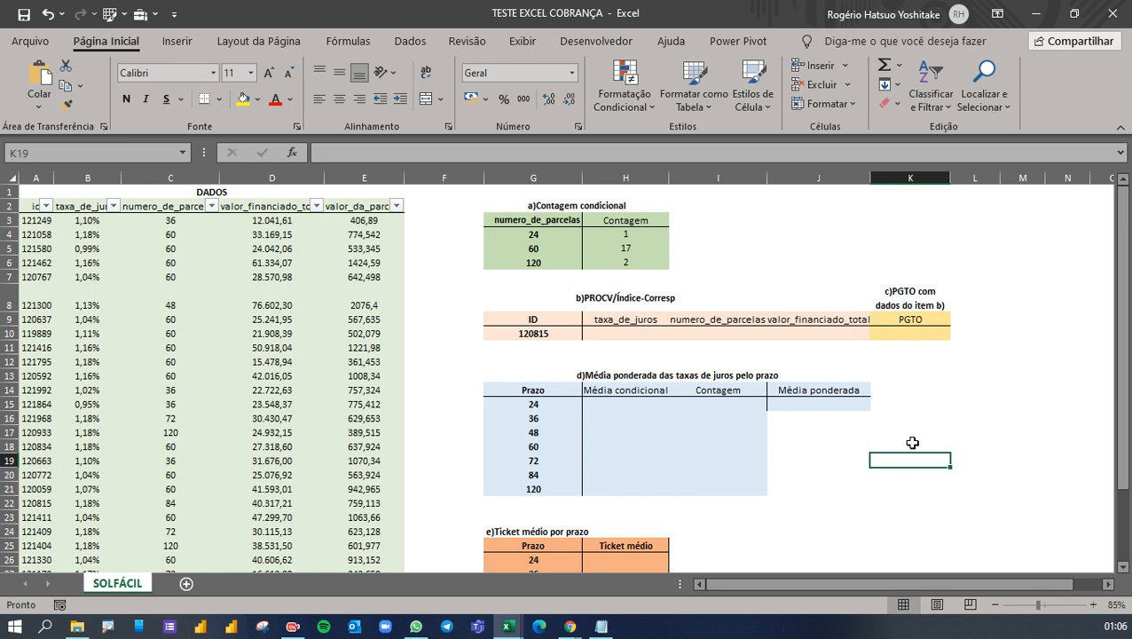
# Fill the blank cells H11:K11 below the PROCV/Índice-Corresp table with light gold
pyautogui.click(575, 306)
pyautogui.click(628, 295)
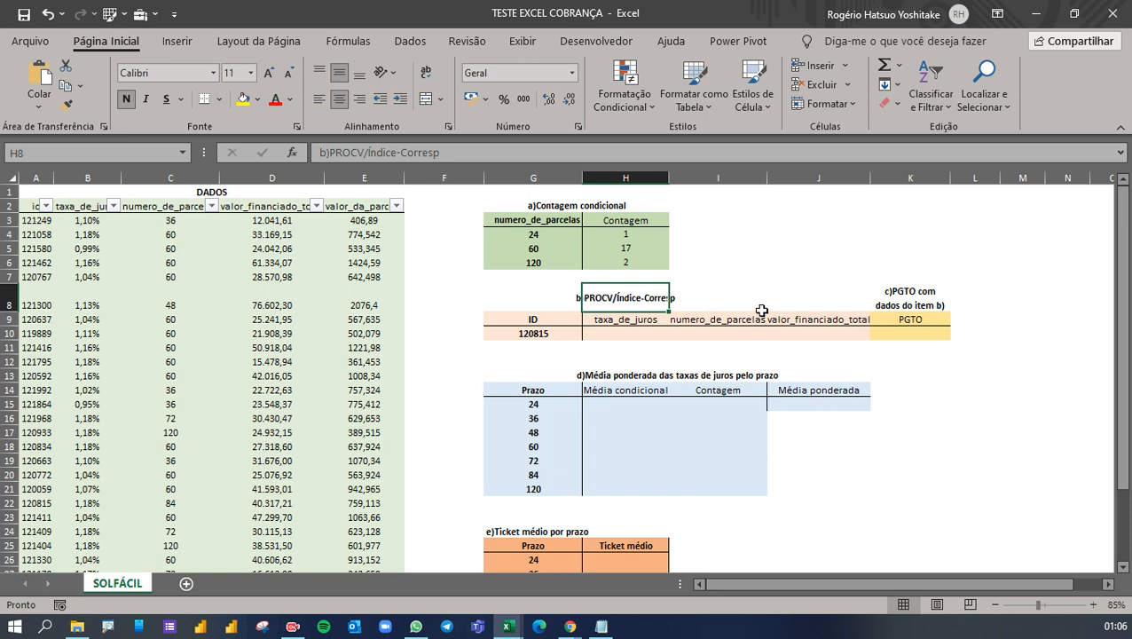
pyautogui.moveTo(585, 348); pyautogui.dragTo(903, 346)
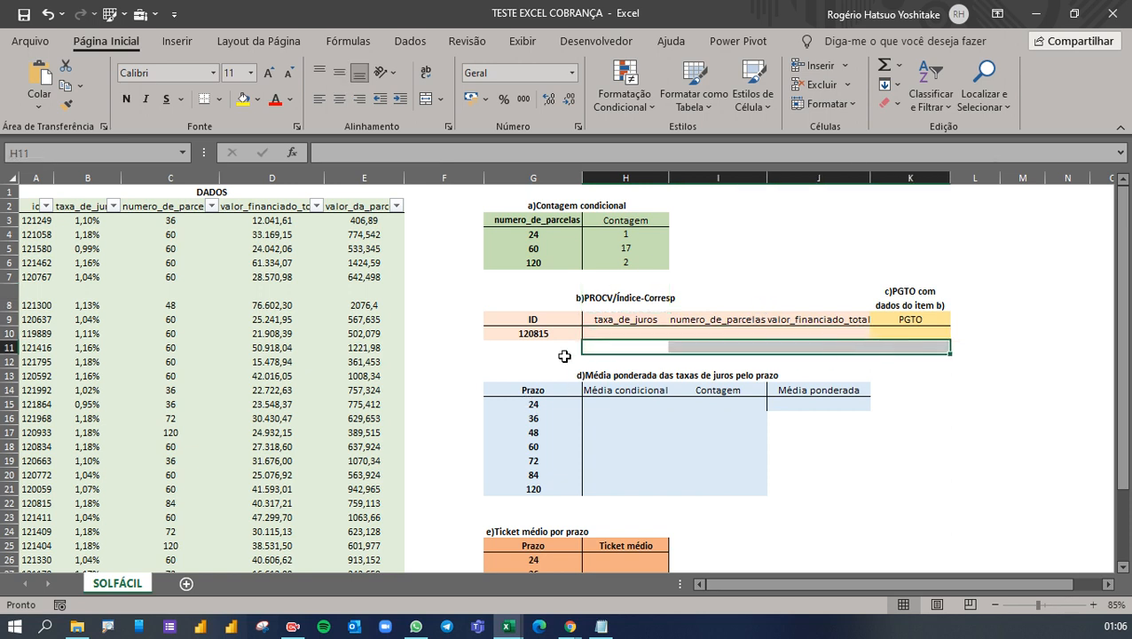
pyautogui.click(257, 99)
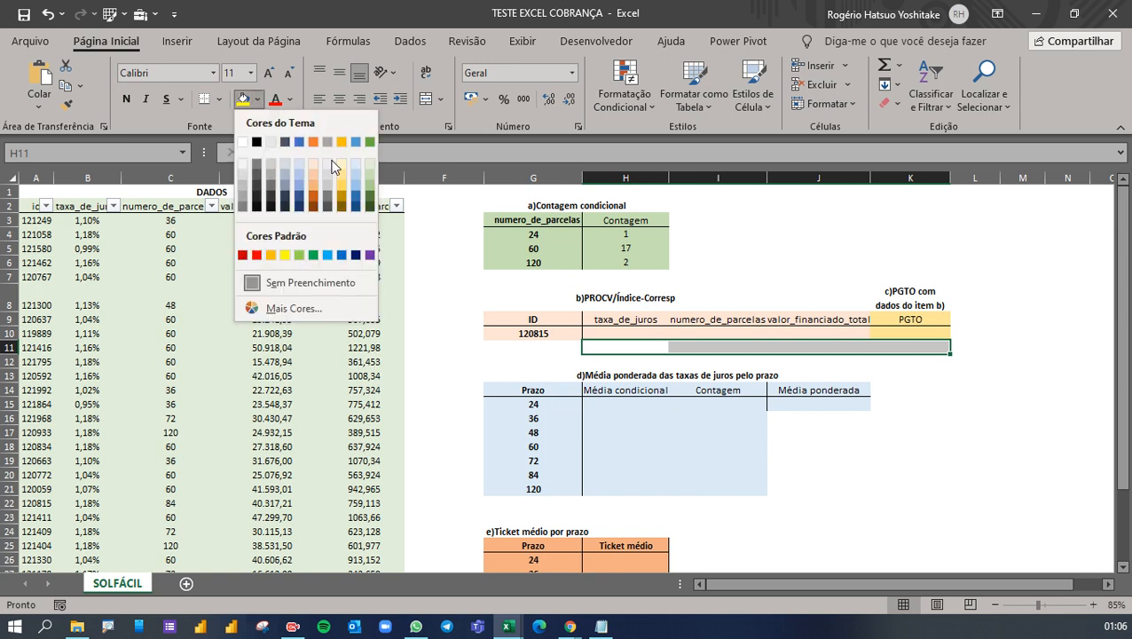
pyautogui.click(341, 180)
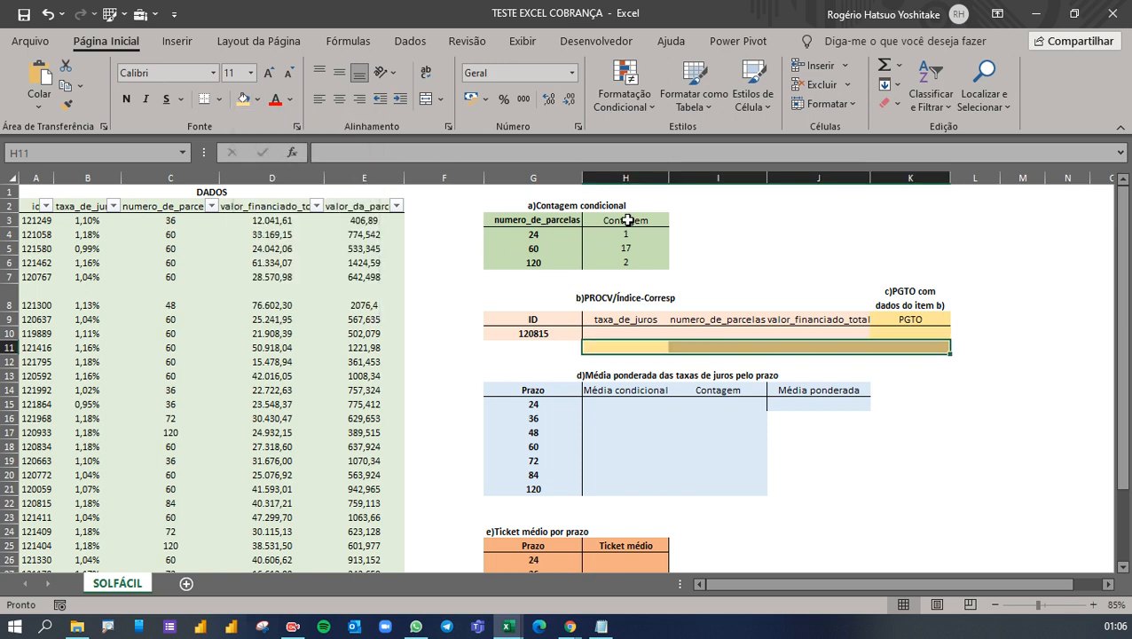
# Set the fill of cells H11:K11 below the PROCV/Índice-Corresp table to light green
pyautogui.click(906, 282)
pyautogui.moveTo(889, 351); pyautogui.dragTo(596, 351)
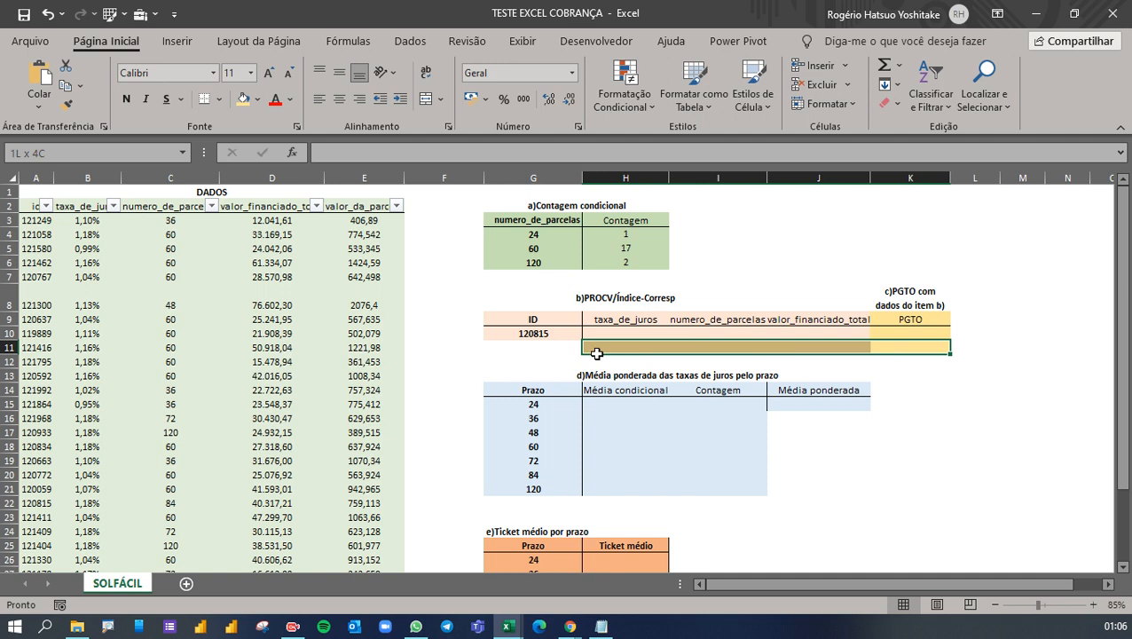
pyautogui.click(257, 99)
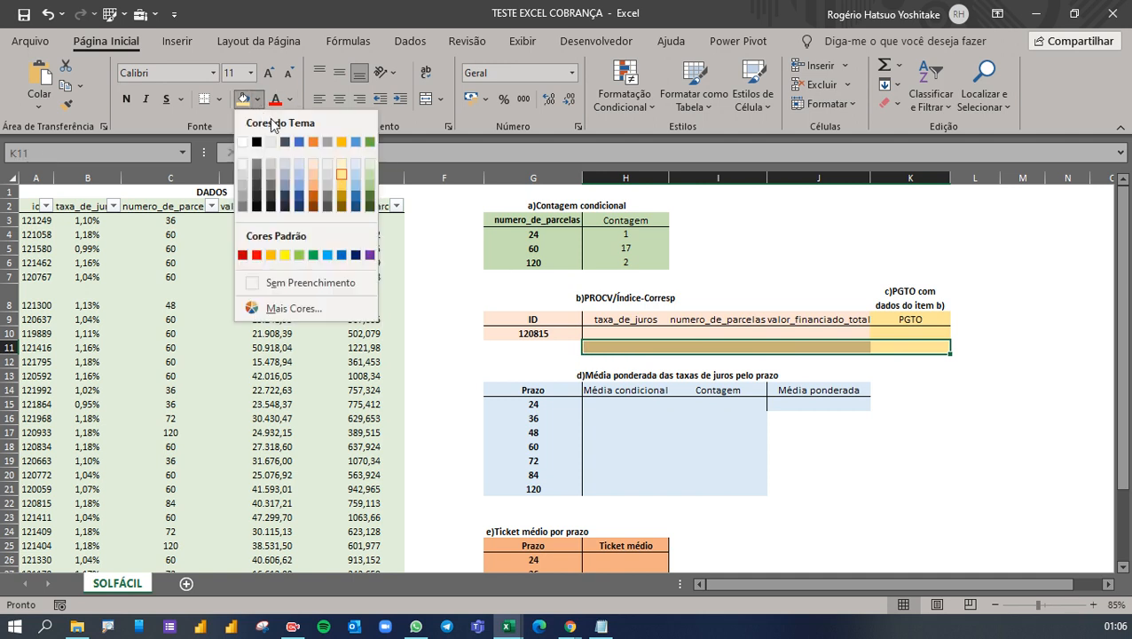
pyautogui.click(369, 184)
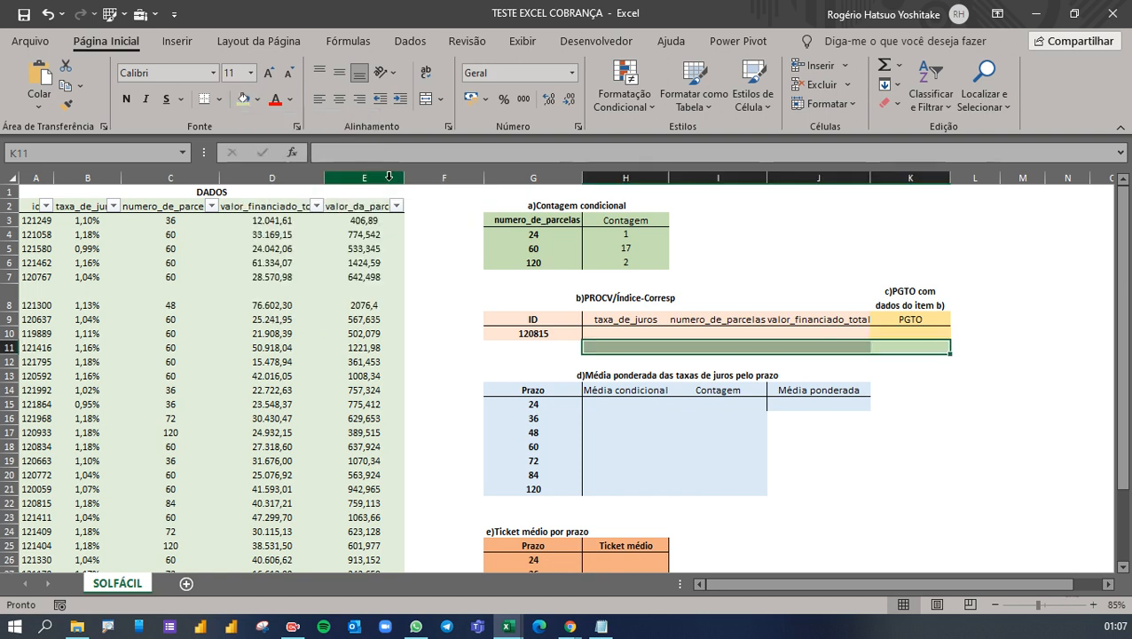
pyautogui.click(931, 246)
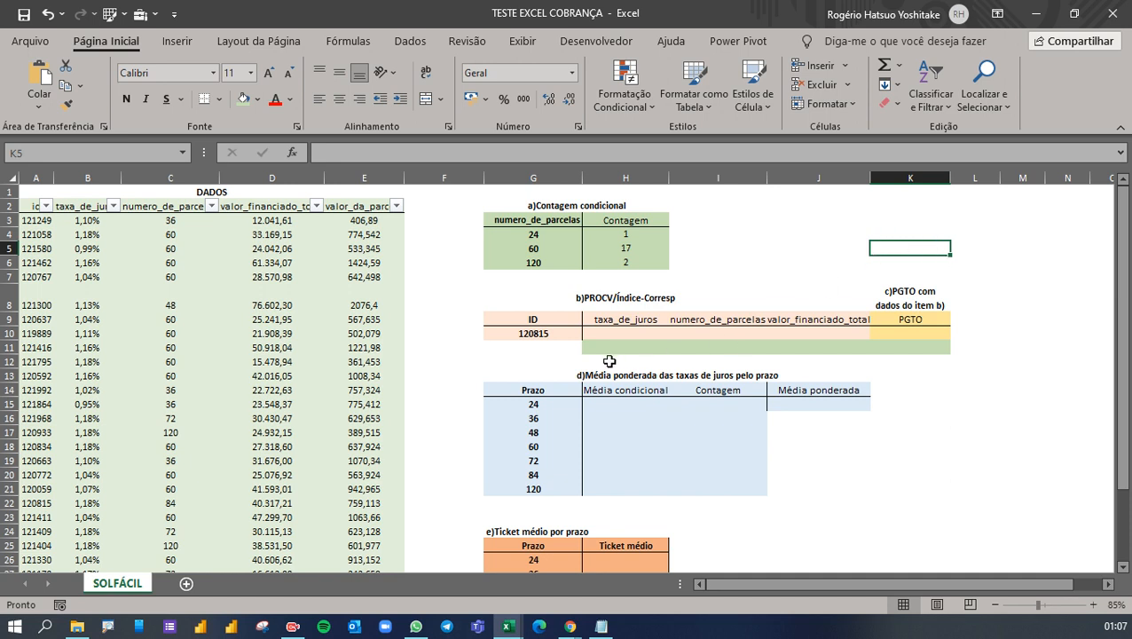
pyautogui.click(540, 337)
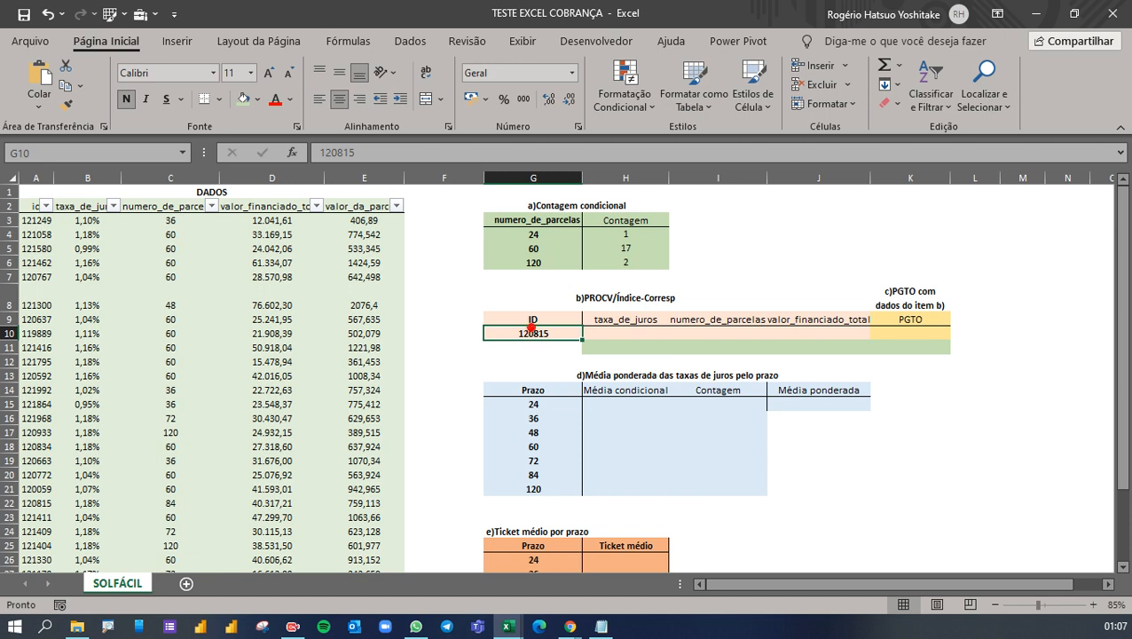
pyautogui.moveTo(532, 308)
pyautogui.mouseDown()
pyautogui.moveTo(466, 335)
pyautogui.moveTo(495, 294)
pyautogui.mouseUp()
pyautogui.moveTo(351, 250); pyautogui.dragTo(460, 293)
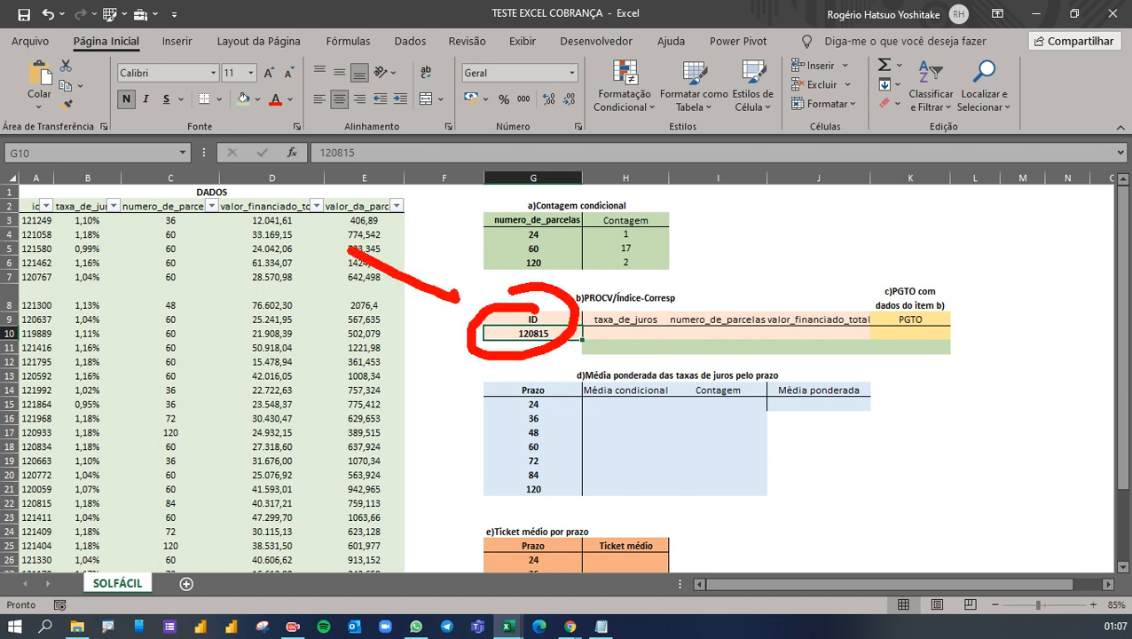
pyautogui.moveTo(449, 252)
pyautogui.mouseDown()
pyautogui.moveTo(460, 291)
pyautogui.moveTo(403, 317)
pyautogui.mouseUp()
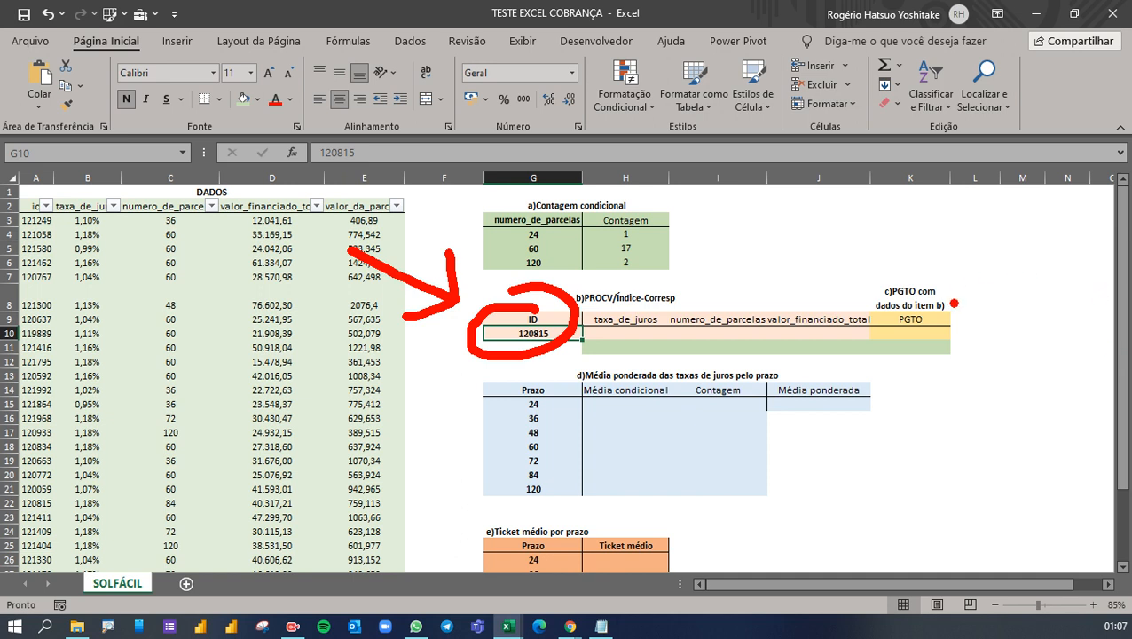
pyautogui.press('Escape')
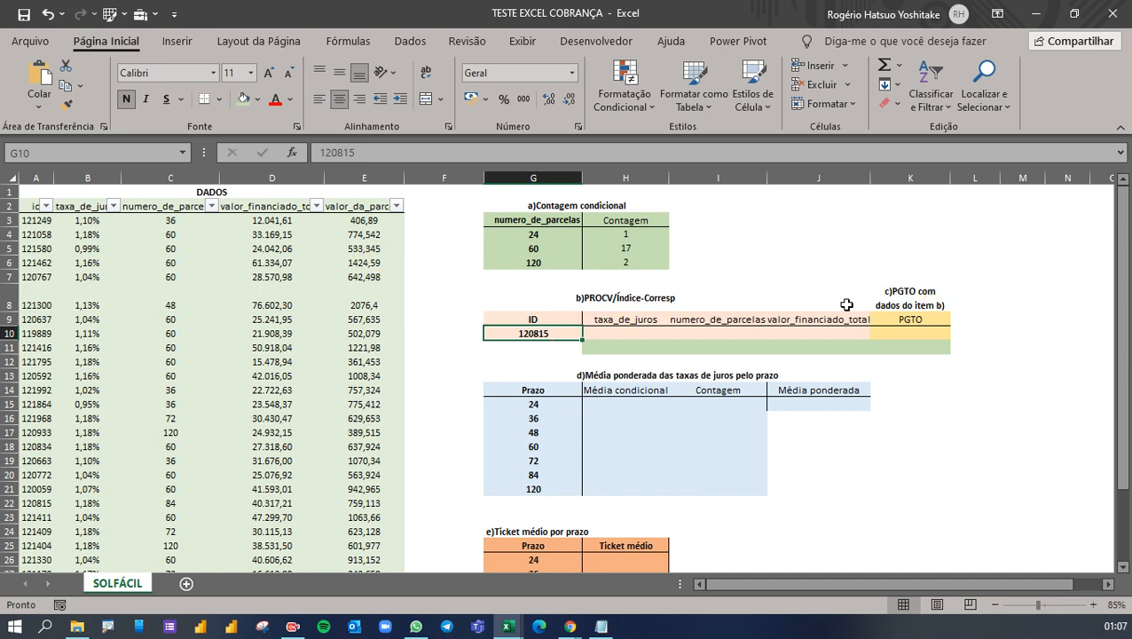
pyautogui.click(621, 333)
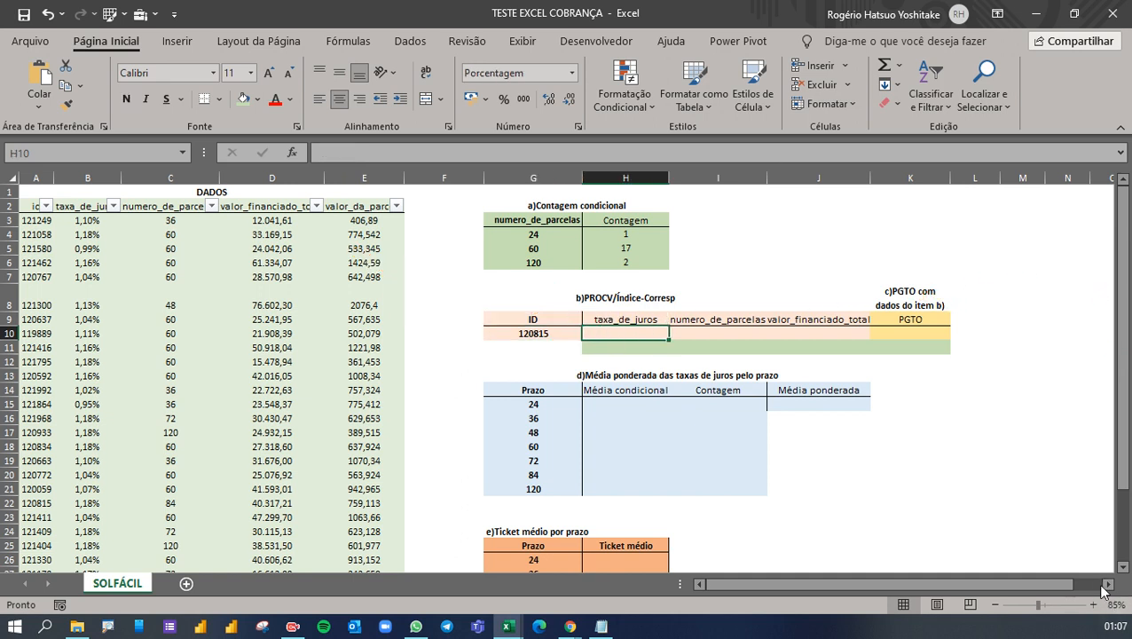
pyautogui.hotkey('ctrl', '2')
pyautogui.moveTo(453, 524); pyautogui.dragTo(453, 572)
pyautogui.write('PROCV ')
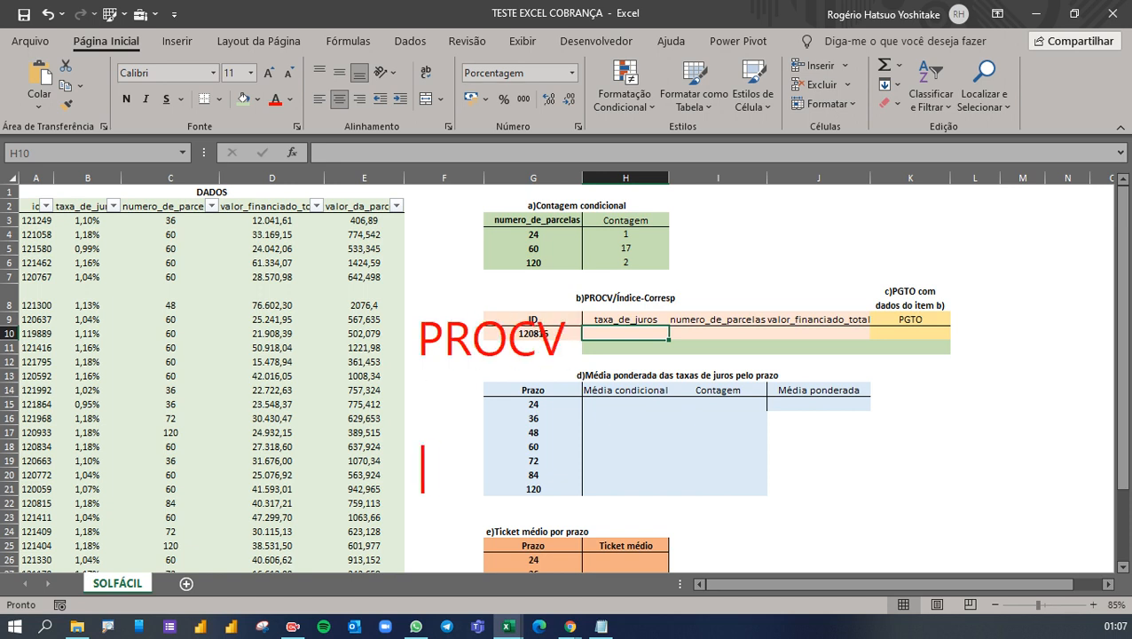
pyautogui.write('INDICE+CO')
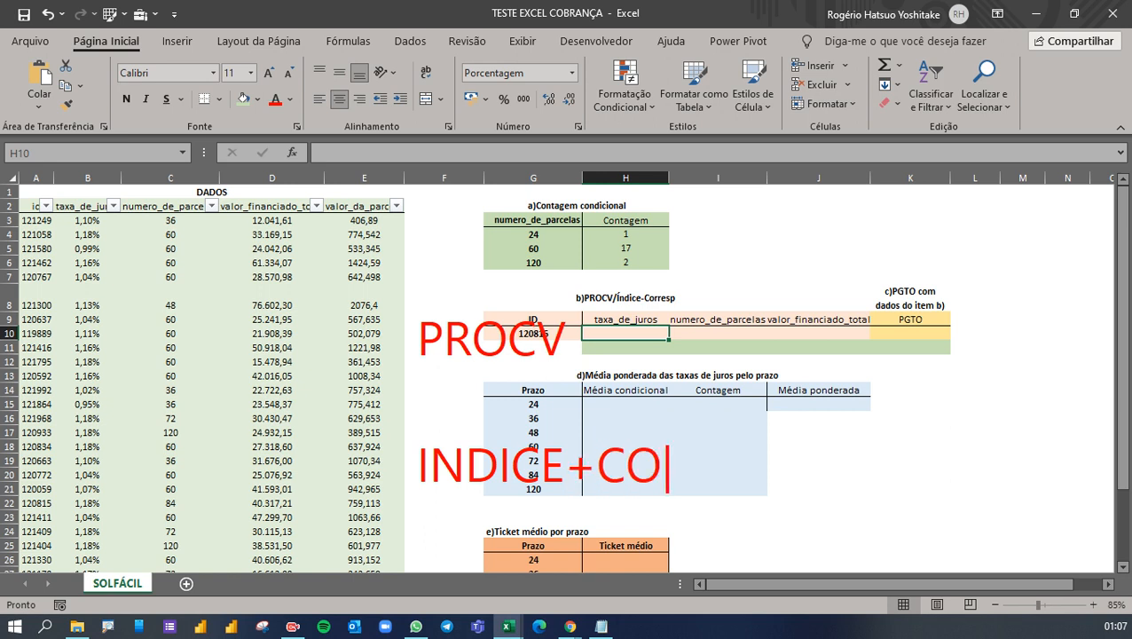
pyautogui.write('RRWE')
pyautogui.press('BackSpace')
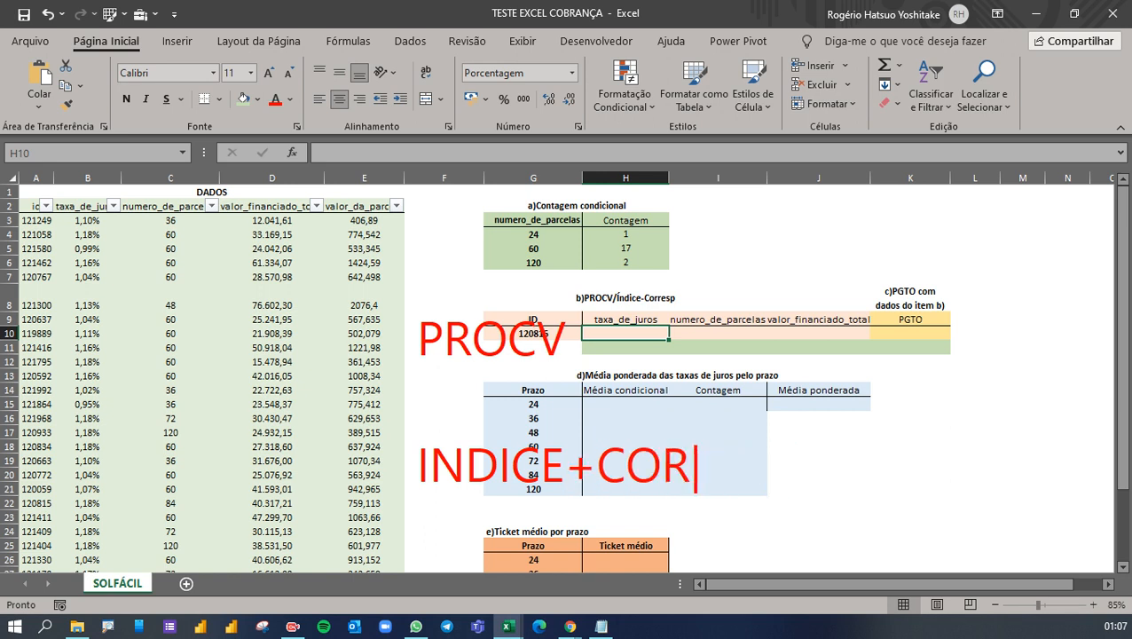
pyautogui.write('RESP')
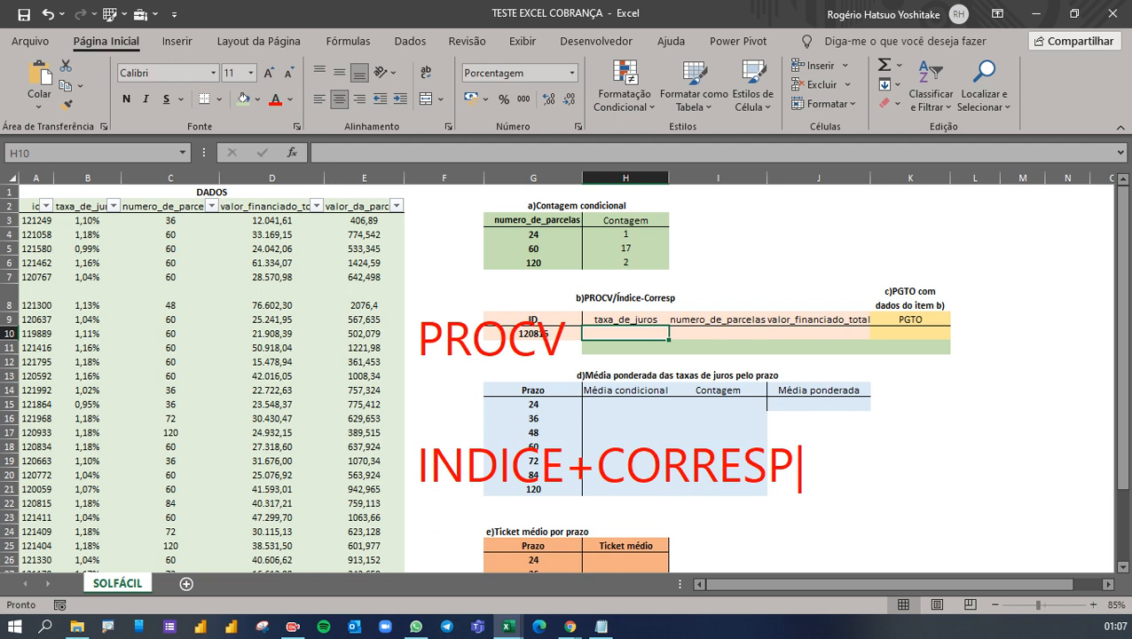
pyautogui.press('Escape')
pyautogui.press('Escape')
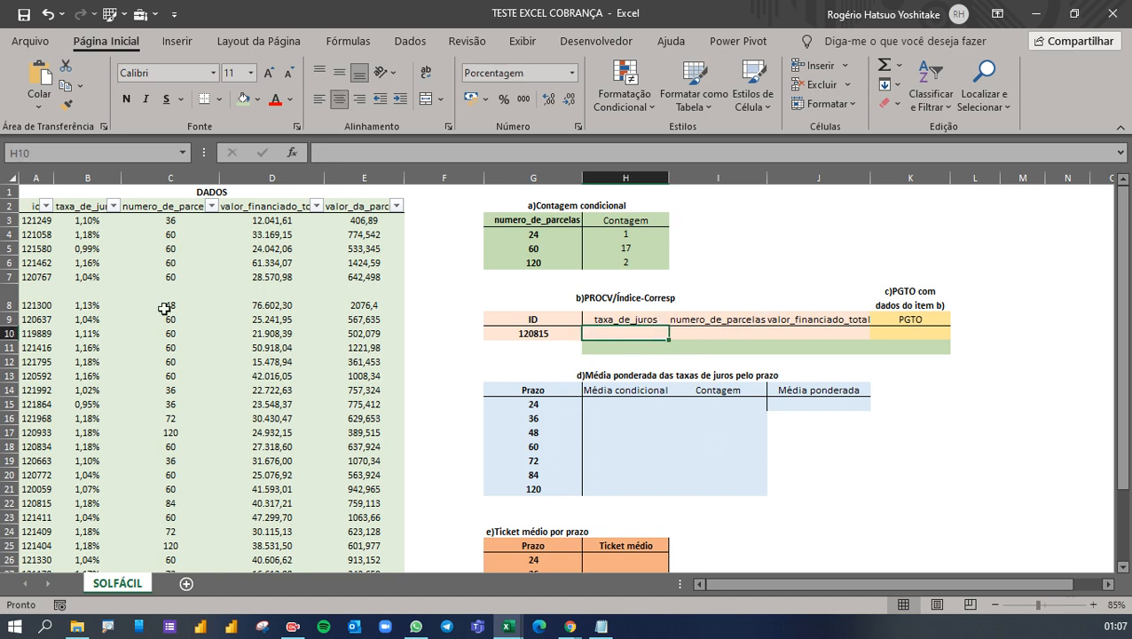
# Begin a PROCV formula in the taxa_de_juros cell H10, using the ID in G10 as the lookup value
pyautogui.moveTo(88, 234); pyautogui.dragTo(81, 358)
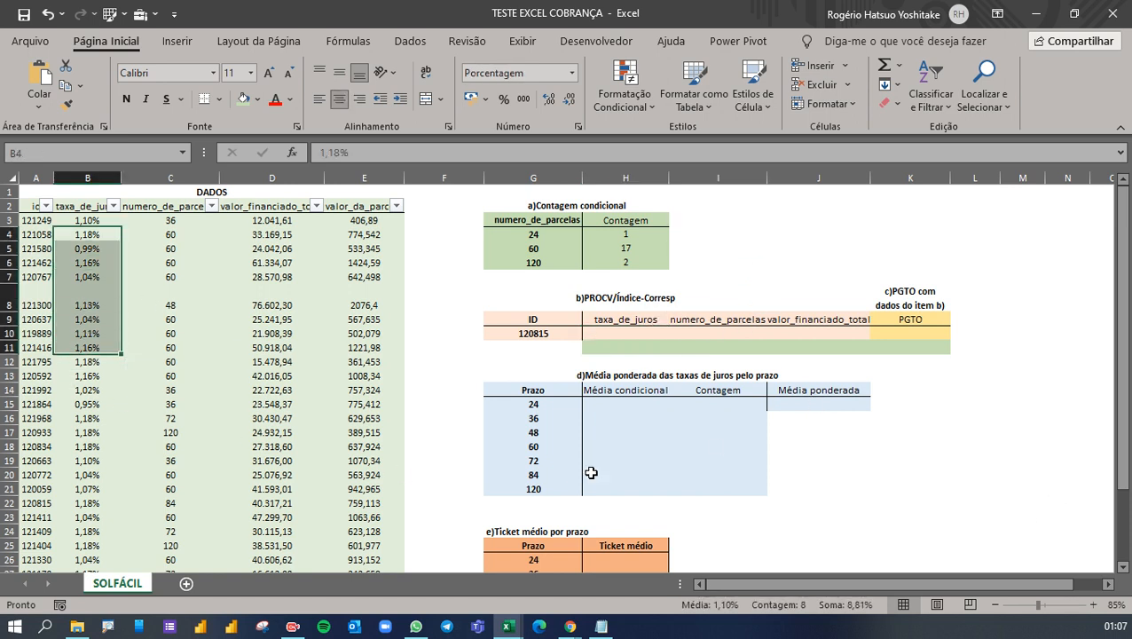
pyautogui.click(594, 333)
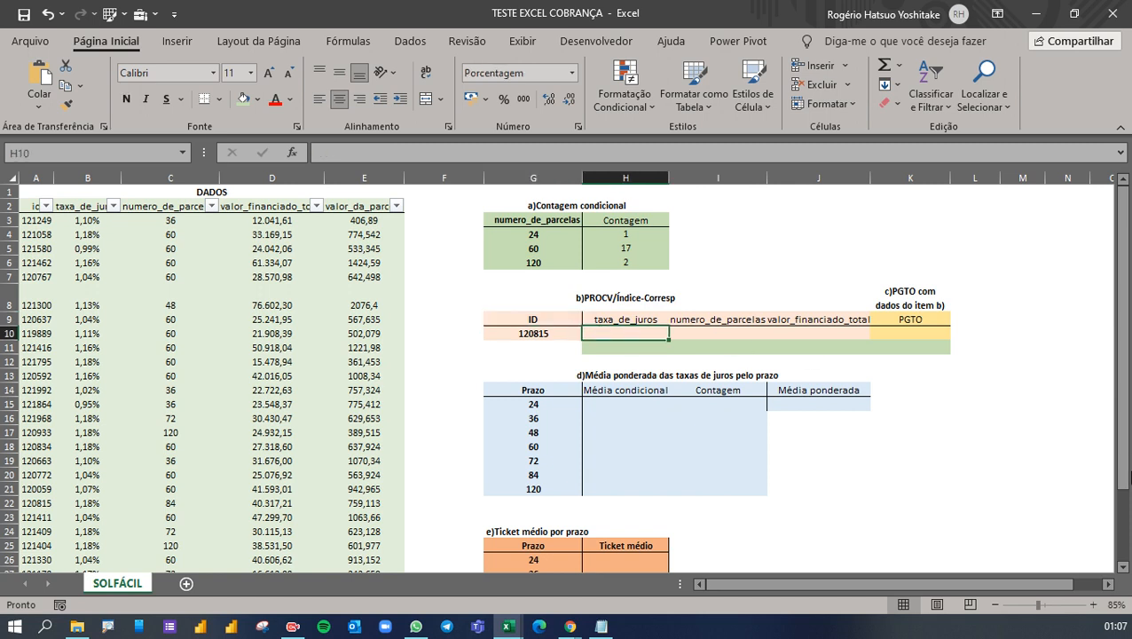
pyautogui.write('=PROCV(')
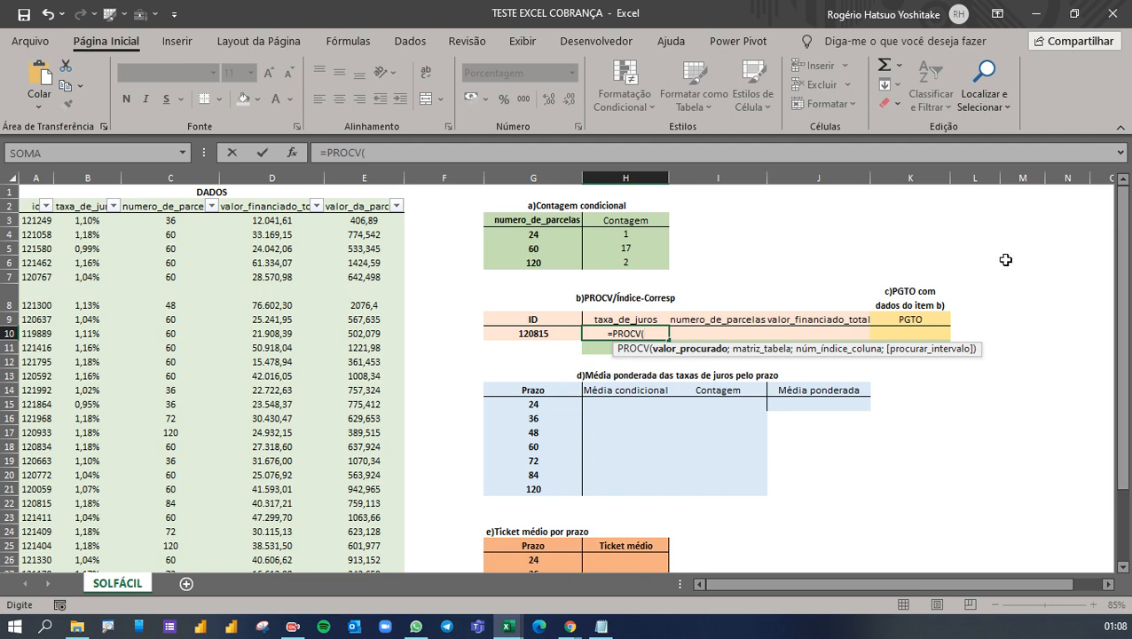
pyautogui.moveTo(691, 359)
pyautogui.mouseDown()
pyautogui.moveTo(652, 414)
pyautogui.moveTo(638, 488)
pyautogui.mouseUp()
pyautogui.moveTo(520, 299)
pyautogui.mouseDown()
pyautogui.moveTo(499, 350)
pyautogui.moveTo(477, 309)
pyautogui.mouseUp()
pyautogui.press('Escape')
pyautogui.click(532, 334)
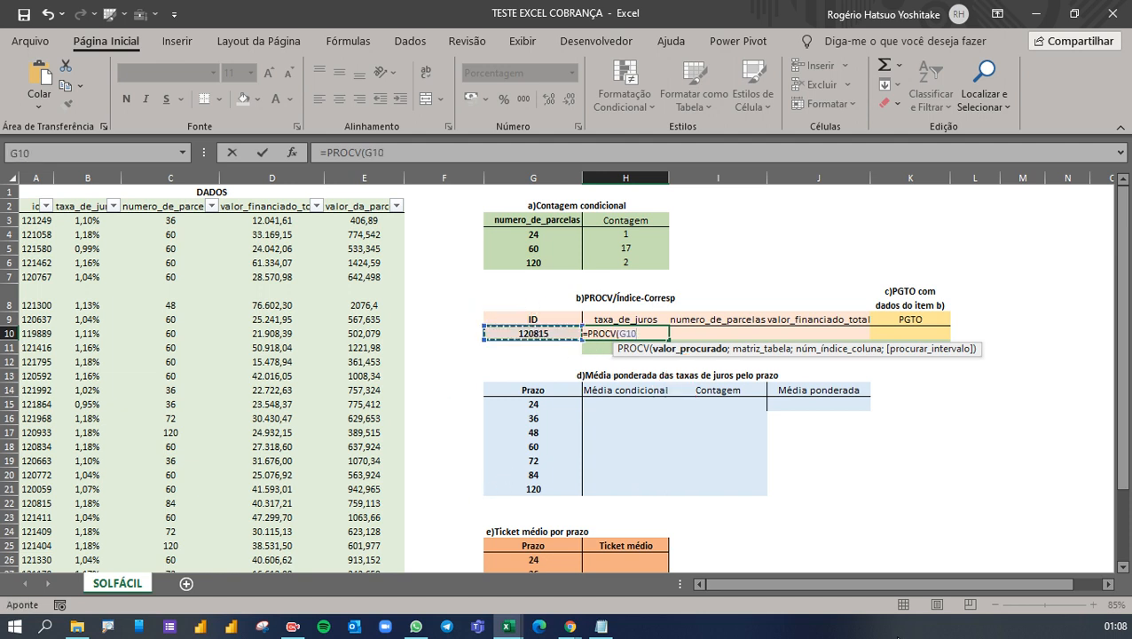
pyautogui.write(';')
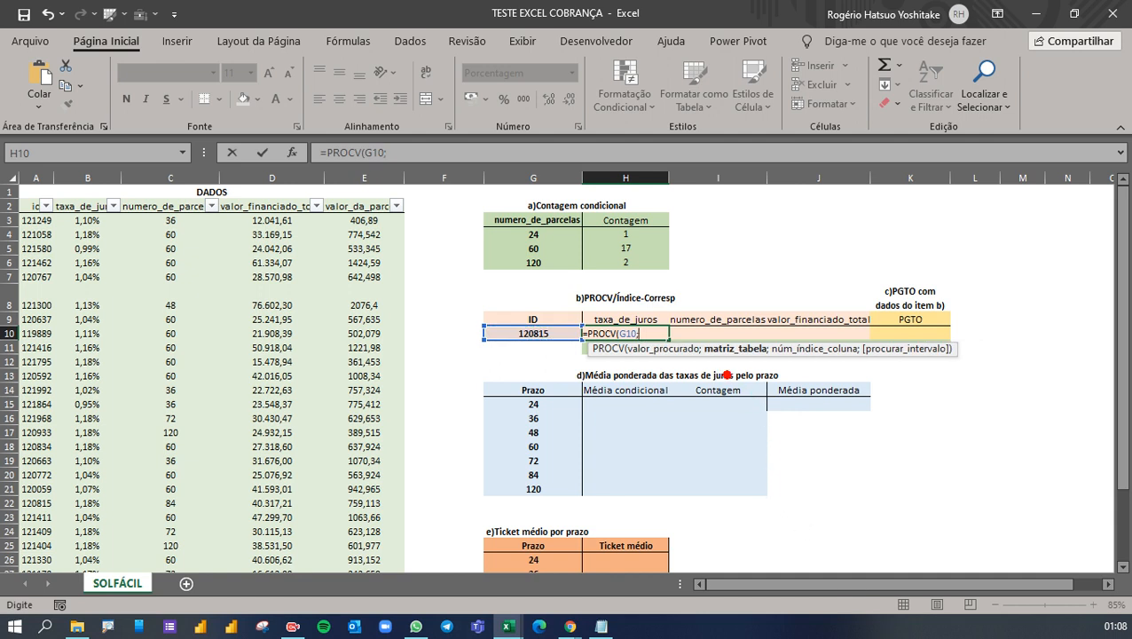
pyautogui.moveTo(710, 362); pyautogui.dragTo(779, 362)
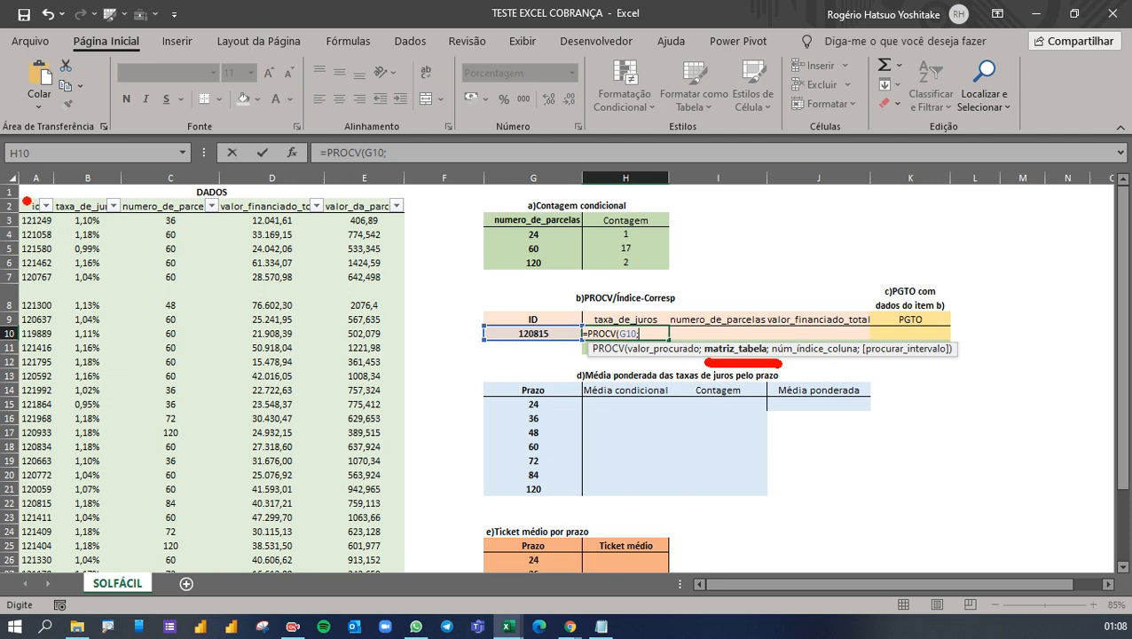
pyautogui.moveTo(27, 197)
pyautogui.mouseDown()
pyautogui.moveTo(387, 203)
pyautogui.moveTo(406, 470)
pyautogui.moveTo(270, 583)
pyautogui.moveTo(22, 582)
pyautogui.moveTo(6, 238)
pyautogui.moveTo(20, 191)
pyautogui.mouseUp()
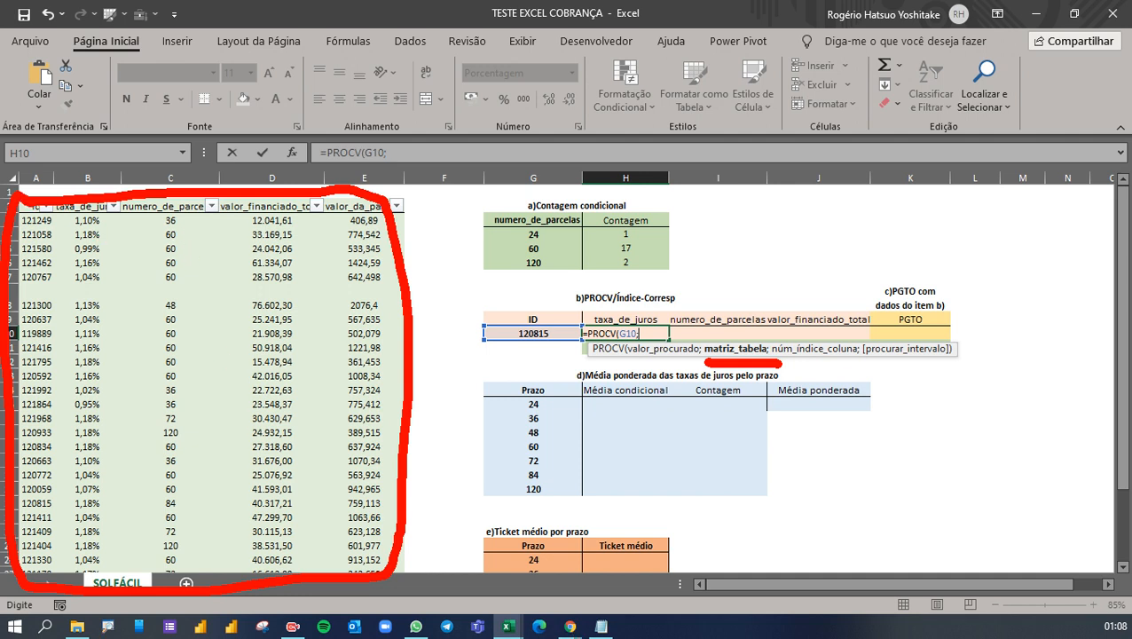
pyautogui.press('Escape')
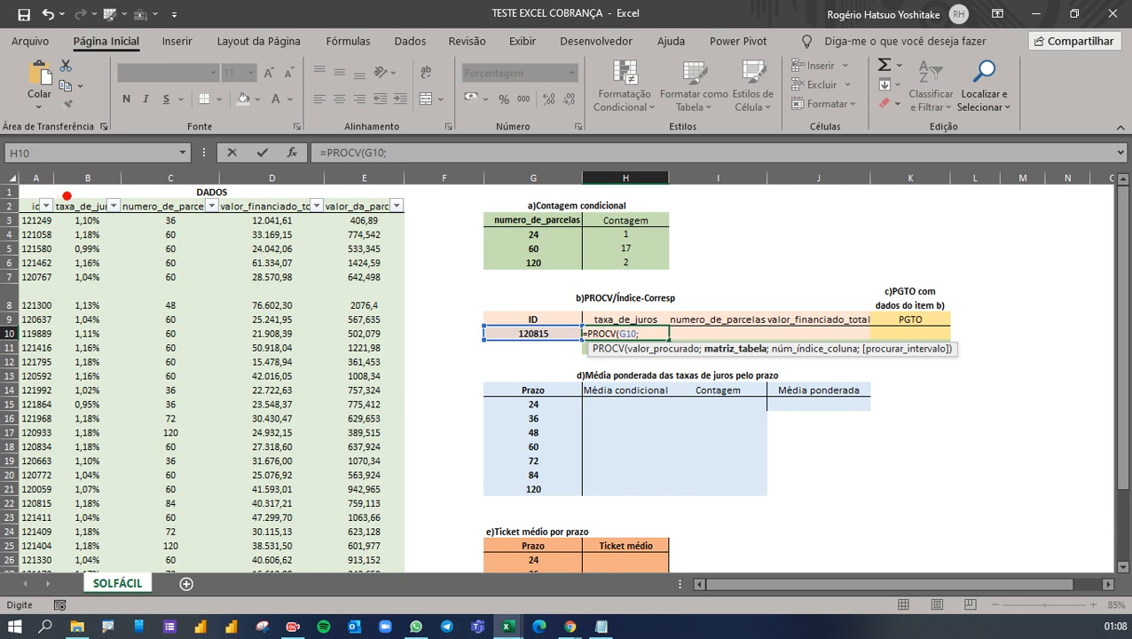
pyautogui.moveTo(83, 192); pyautogui.dragTo(131, 96)
pyautogui.moveTo(34, 197); pyautogui.dragTo(89, 117)
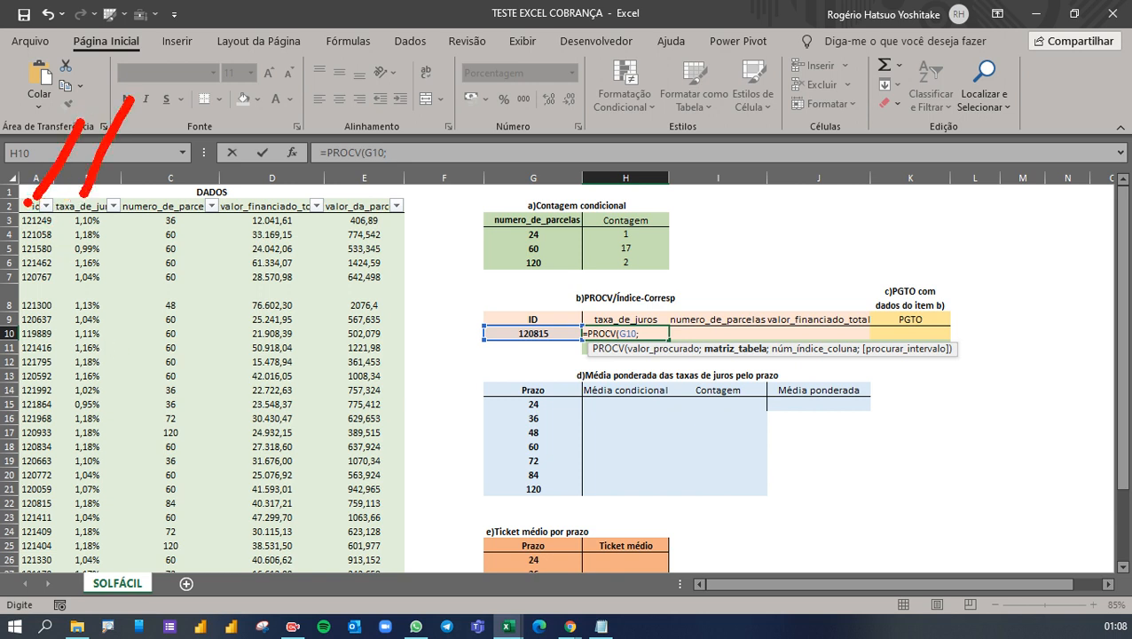
pyautogui.press('Escape')
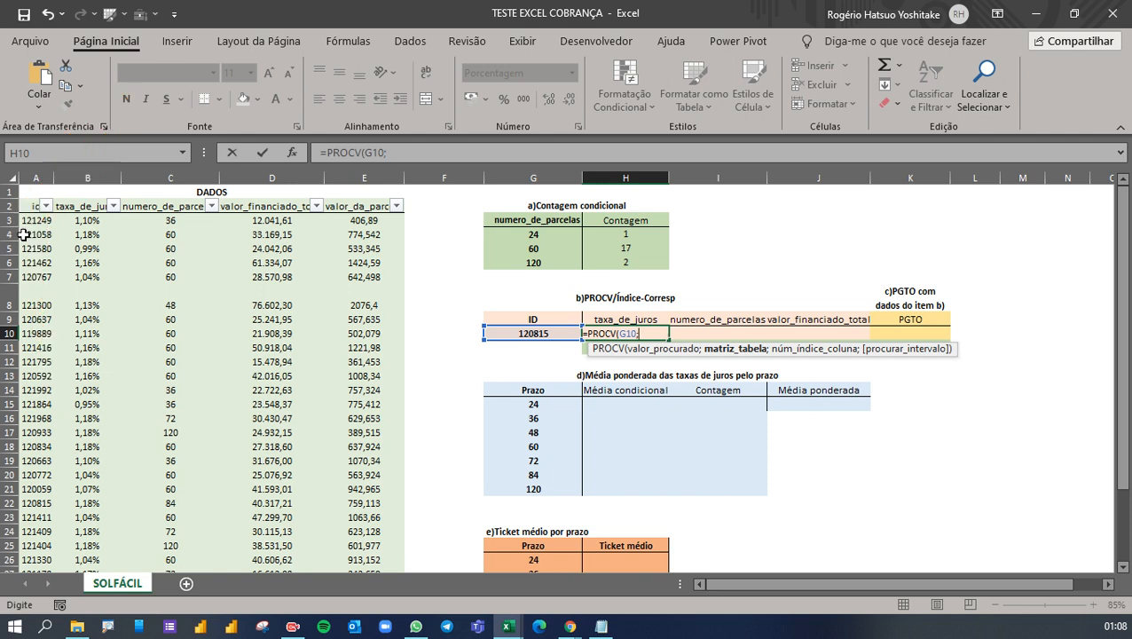
# Set A3:B32, covering the id and taxa_de_juros data, as the table range of the PROCV formula in H10
pyautogui.moveTo(19, 189)
pyautogui.mouseDown()
pyautogui.moveTo(83, 358)
pyautogui.moveTo(126, 585)
pyautogui.mouseUp()
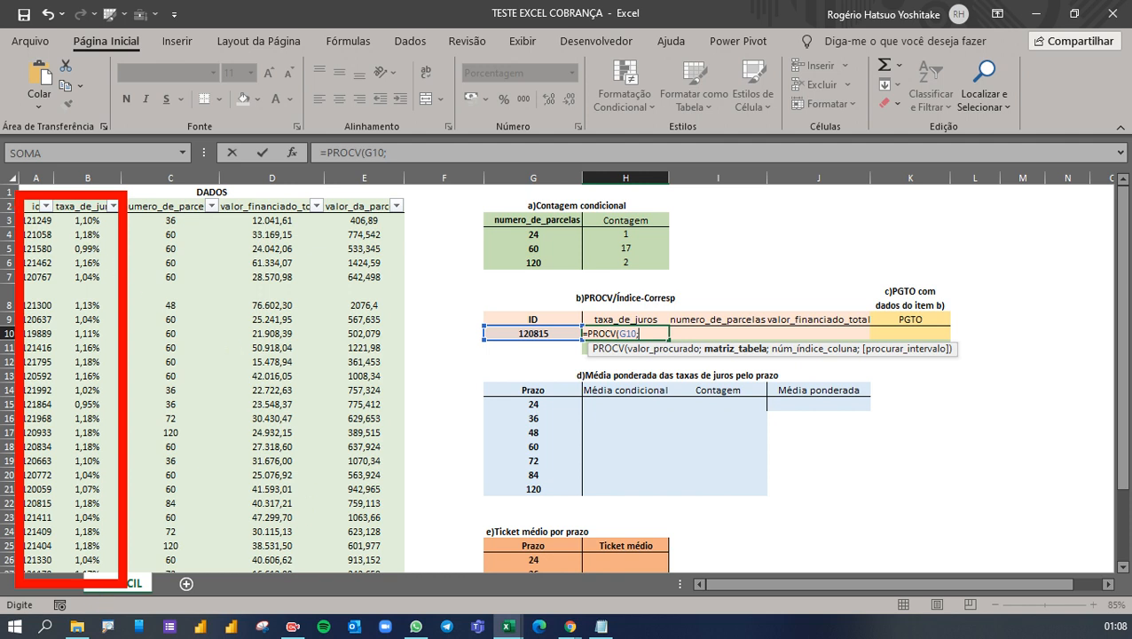
pyautogui.press('Escape')
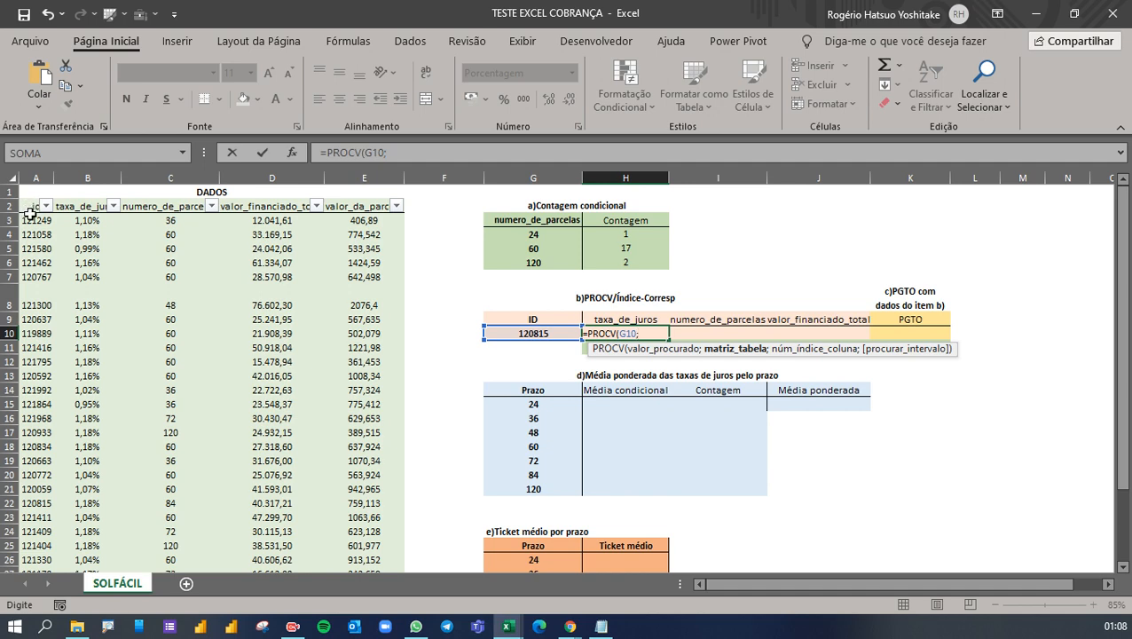
pyautogui.moveTo(29, 220); pyautogui.dragTo(89, 492)
pyautogui.scroll(4, 222, 425)
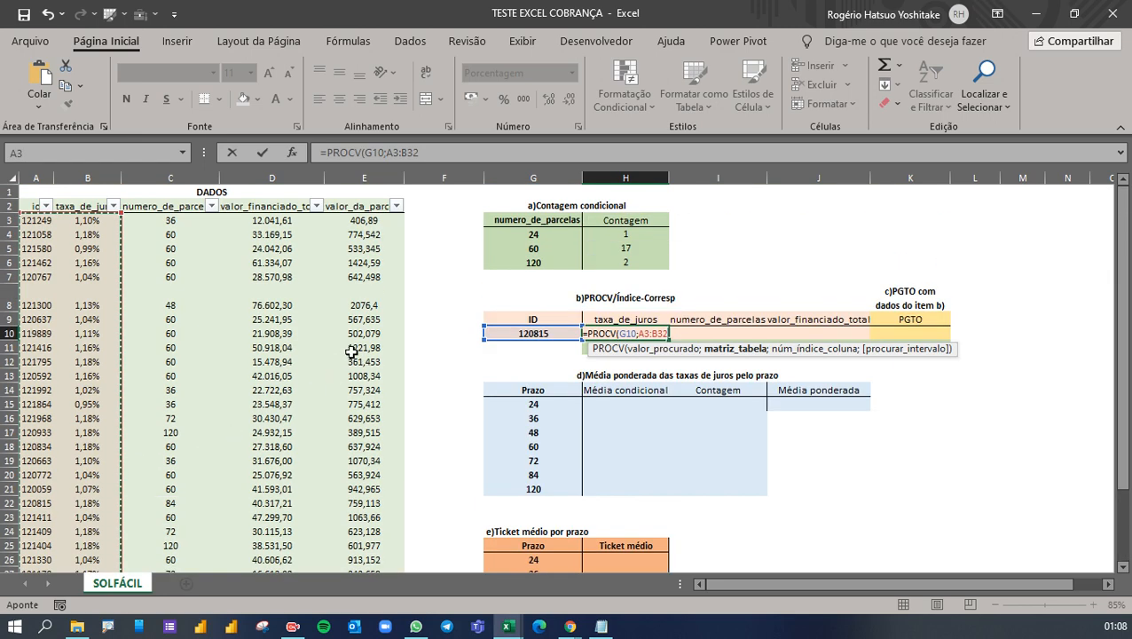
pyautogui.write(';')
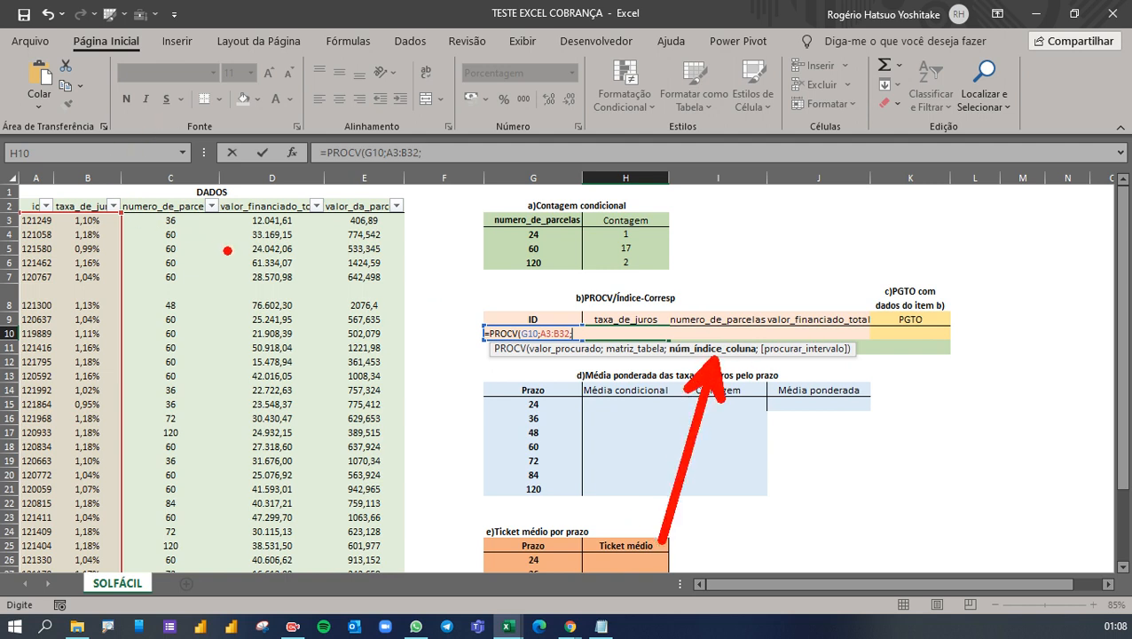
# Set the column index of the PROCV formula in H10 to 2, for the taxa_de_juros column
pyautogui.moveTo(313, 243); pyautogui.dragTo(313, 294)
pyautogui.write('11')
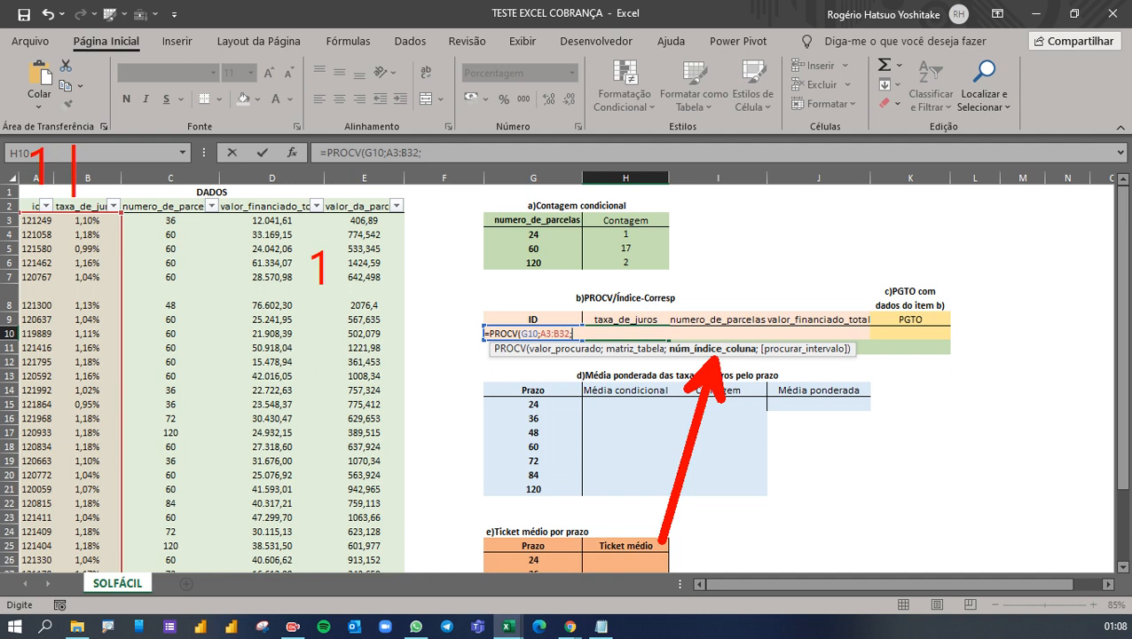
pyautogui.write('2')
pyautogui.press('Escape')
pyautogui.press('Escape')
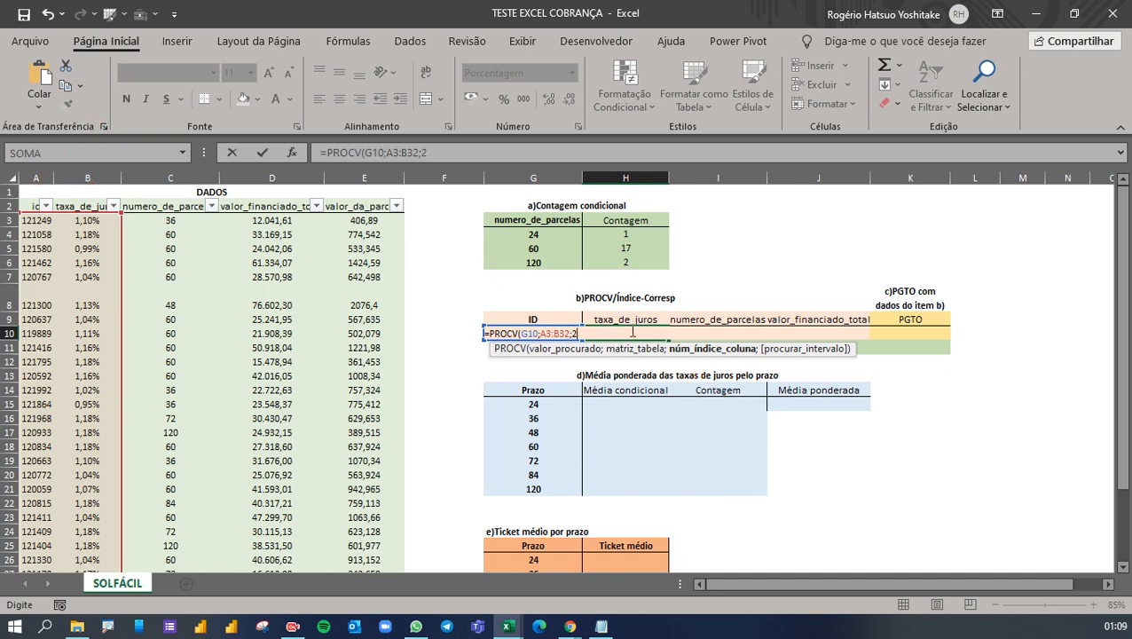
# Complete the PROCV formula in H10 with exact match, using 0 as the range lookup argument
pyautogui.write(';')
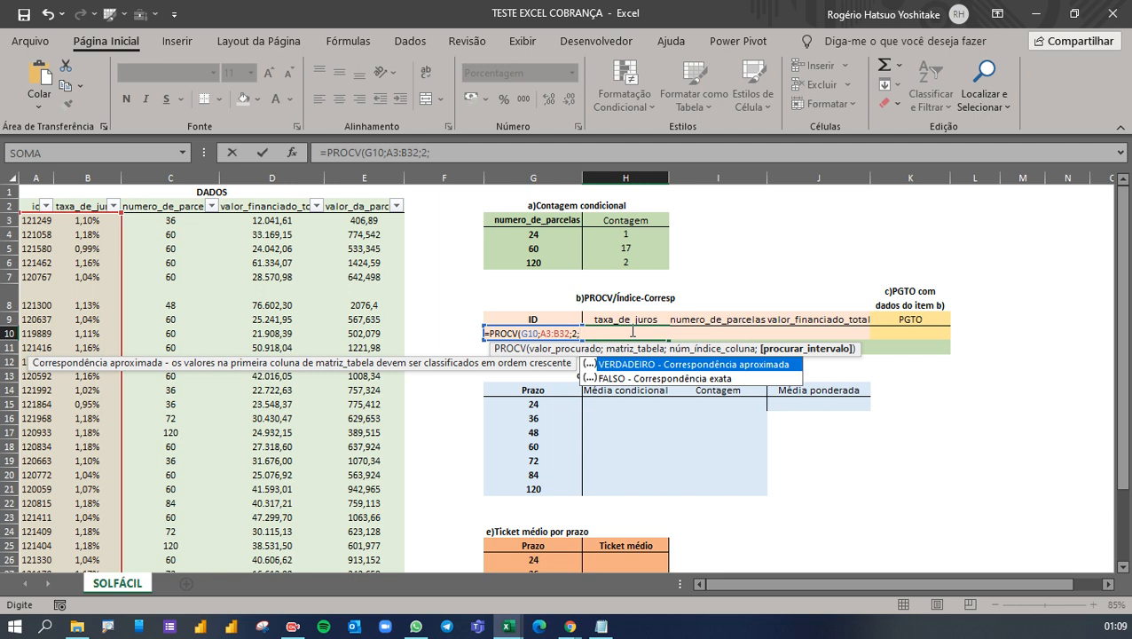
pyautogui.write('FALSO')
pyautogui.press('BackSpace')
pyautogui.press('BackSpace')
pyautogui.press('BackSpace')
pyautogui.press('BackSpace')
pyautogui.write('0)')
pyautogui.press('Return')
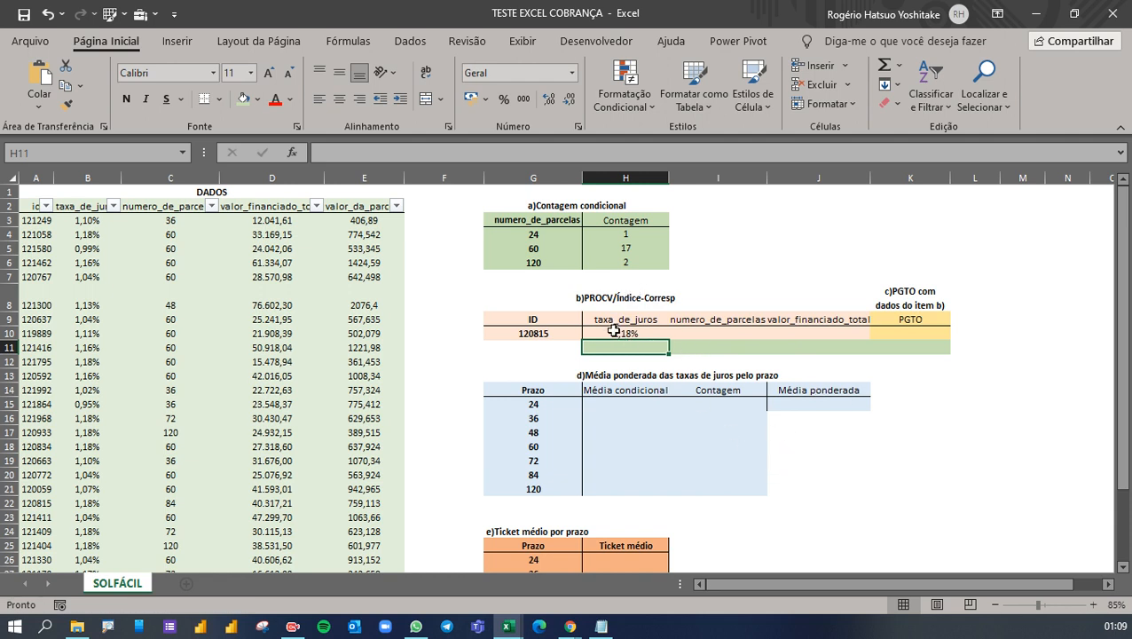
# Begin a PROCV formula in the numero_de_parcelas cell I10, using the ID in G10 as the lookup value
pyautogui.click(750, 331)
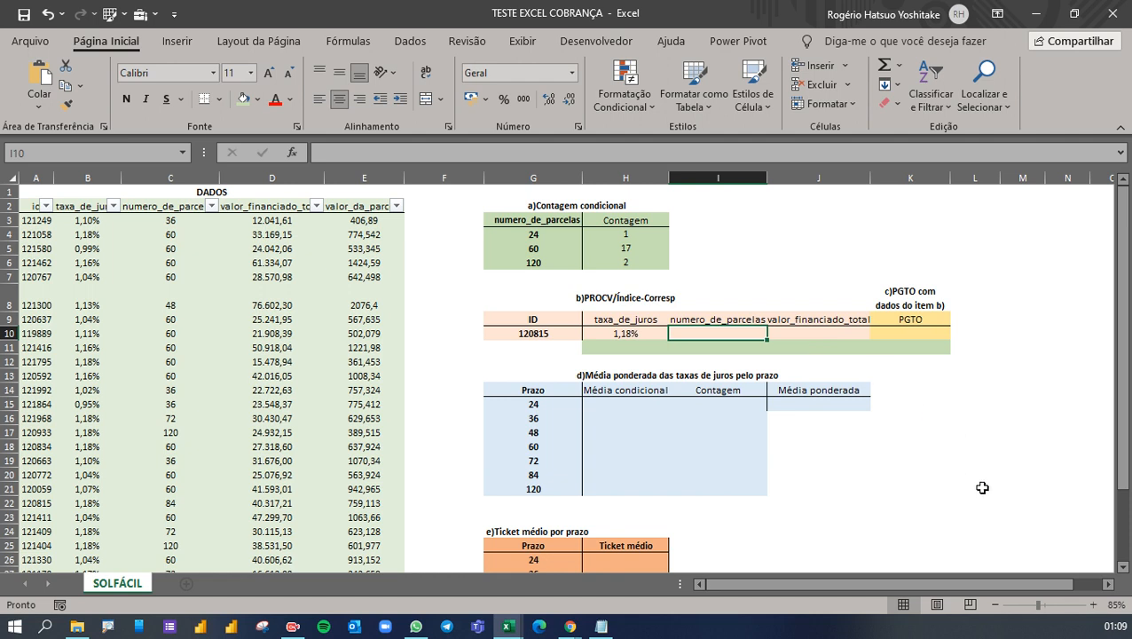
pyautogui.write('=PROCV(')
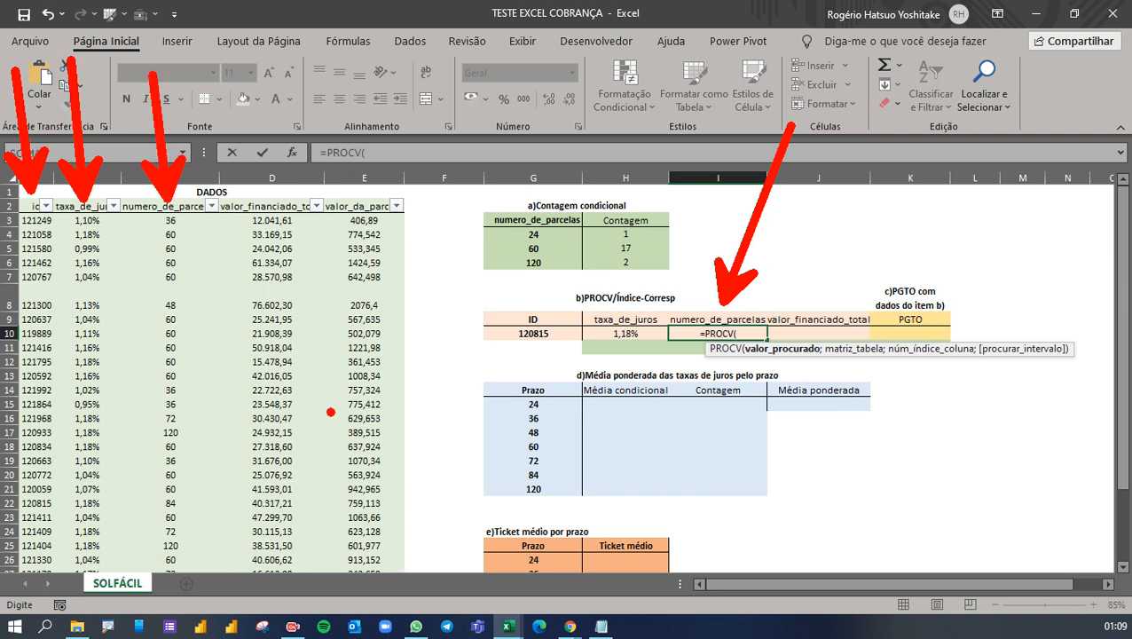
pyautogui.moveTo(25, 197)
pyautogui.mouseDown()
pyautogui.moveTo(236, 206)
pyautogui.moveTo(406, 275)
pyautogui.moveTo(410, 587)
pyautogui.moveTo(27, 589)
pyautogui.moveTo(3, 316)
pyautogui.moveTo(56, 213)
pyautogui.mouseUp()
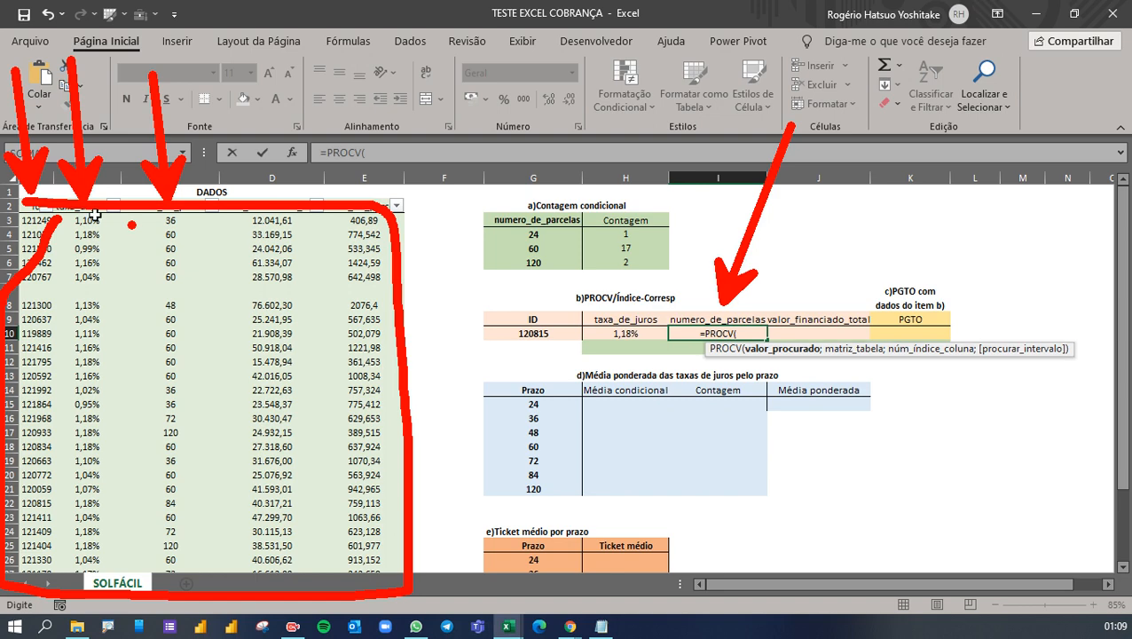
pyautogui.press('e')
pyautogui.moveTo(25, 195)
pyautogui.mouseDown()
pyautogui.moveTo(229, 213)
pyautogui.moveTo(246, 523)
pyautogui.moveTo(25, 567)
pyautogui.moveTo(4, 277)
pyautogui.moveTo(27, 190)
pyautogui.mouseUp()
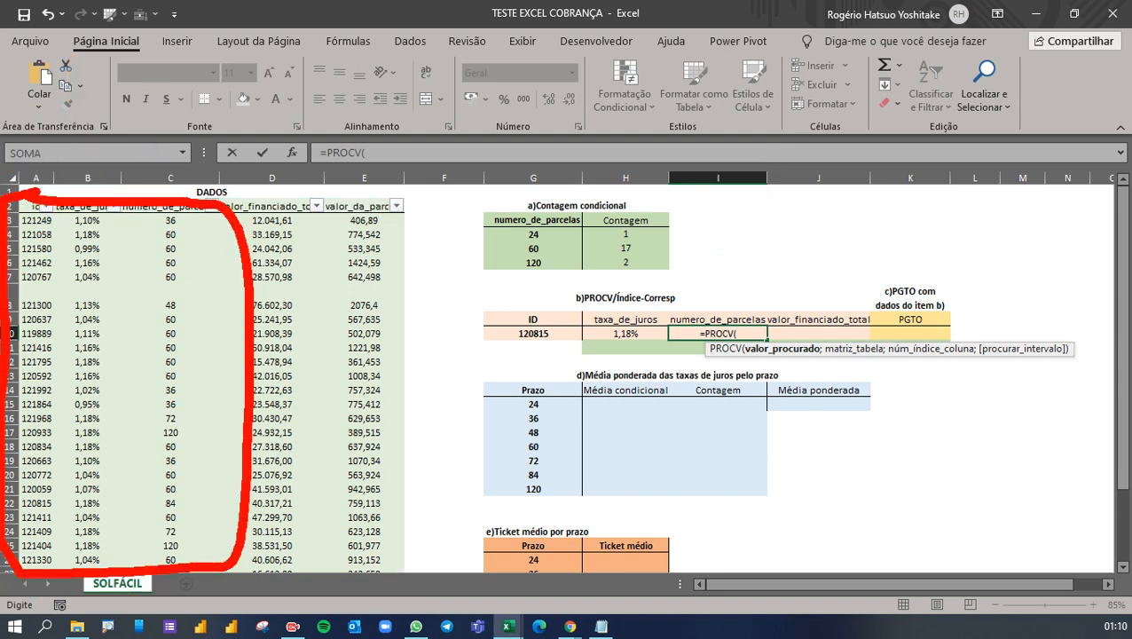
pyautogui.press('Escape')
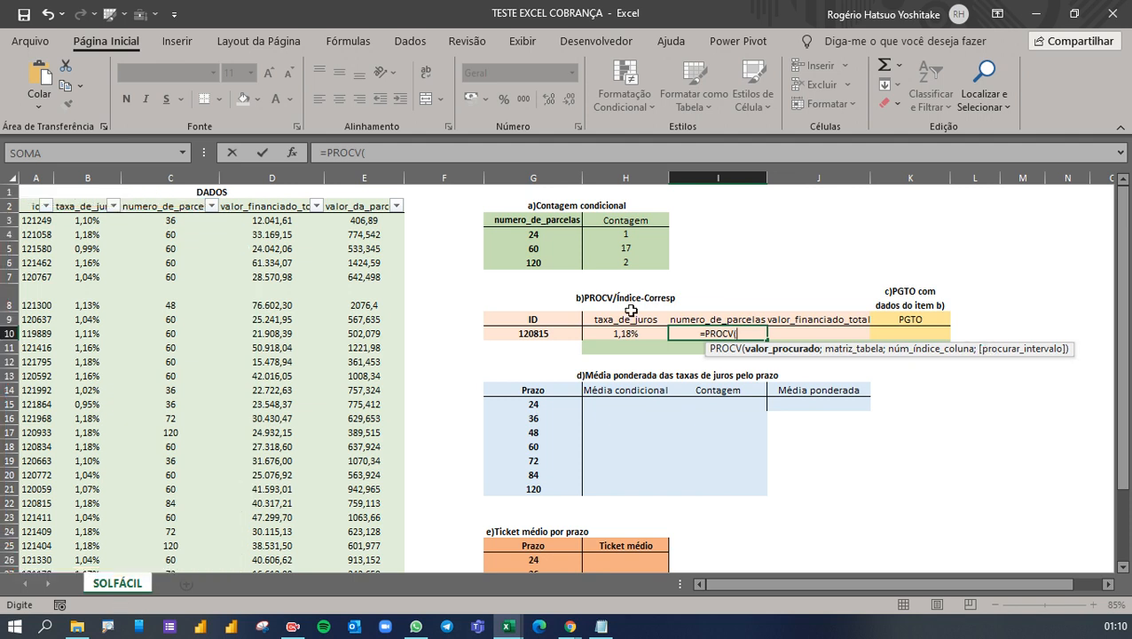
pyautogui.click(532, 333)
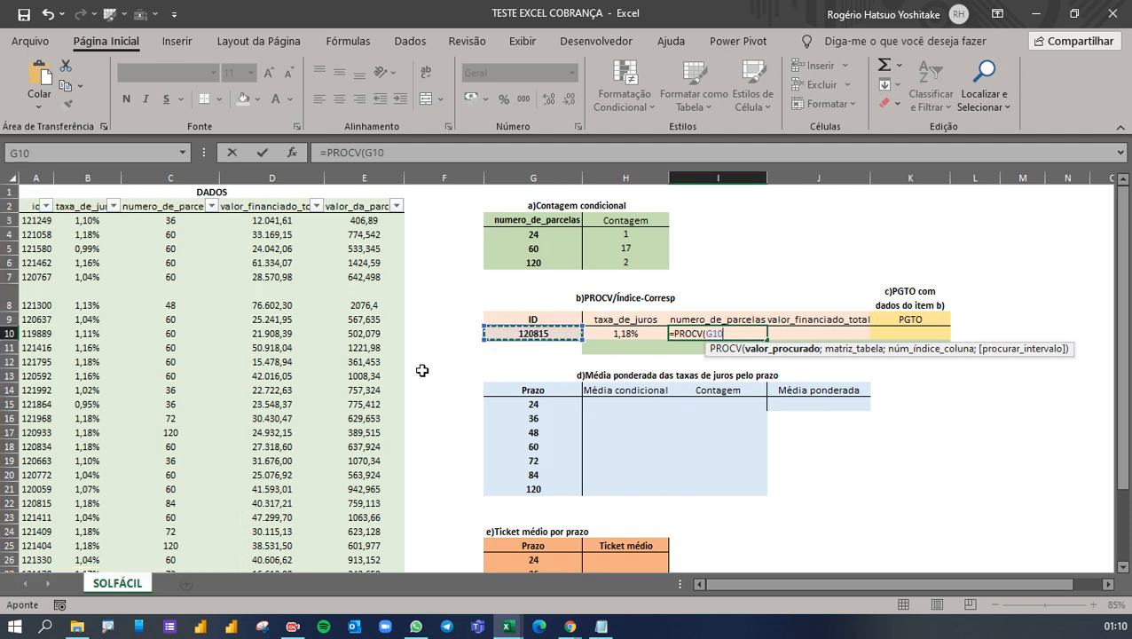
pyautogui.moveTo(512, 329); pyautogui.dragTo(341, 190)
pyautogui.press('Escape')
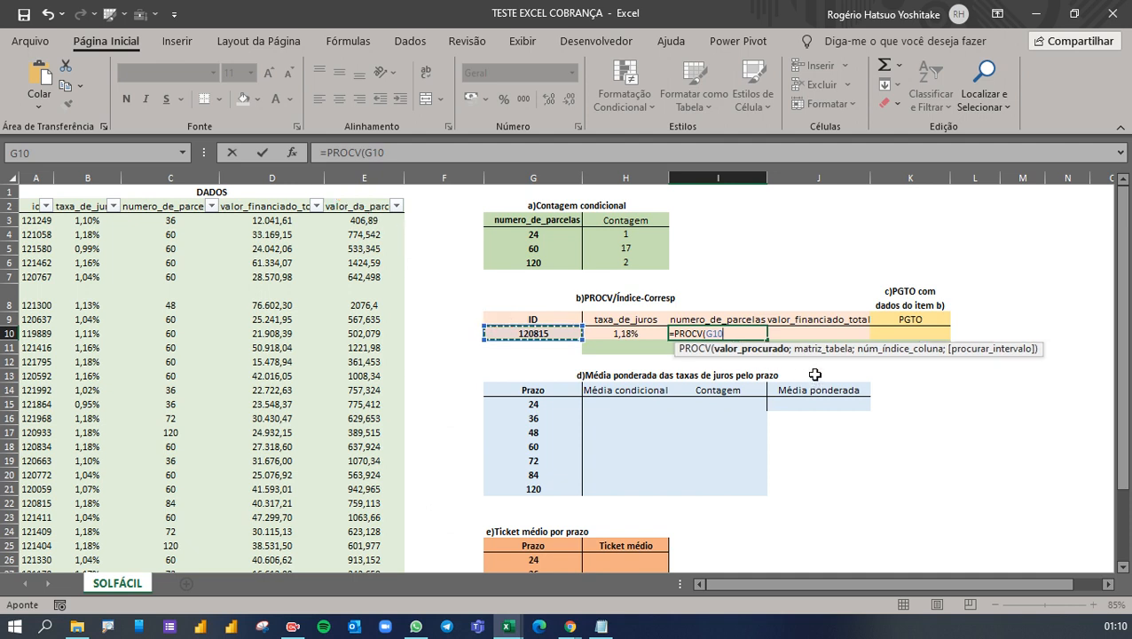
pyautogui.write(';')
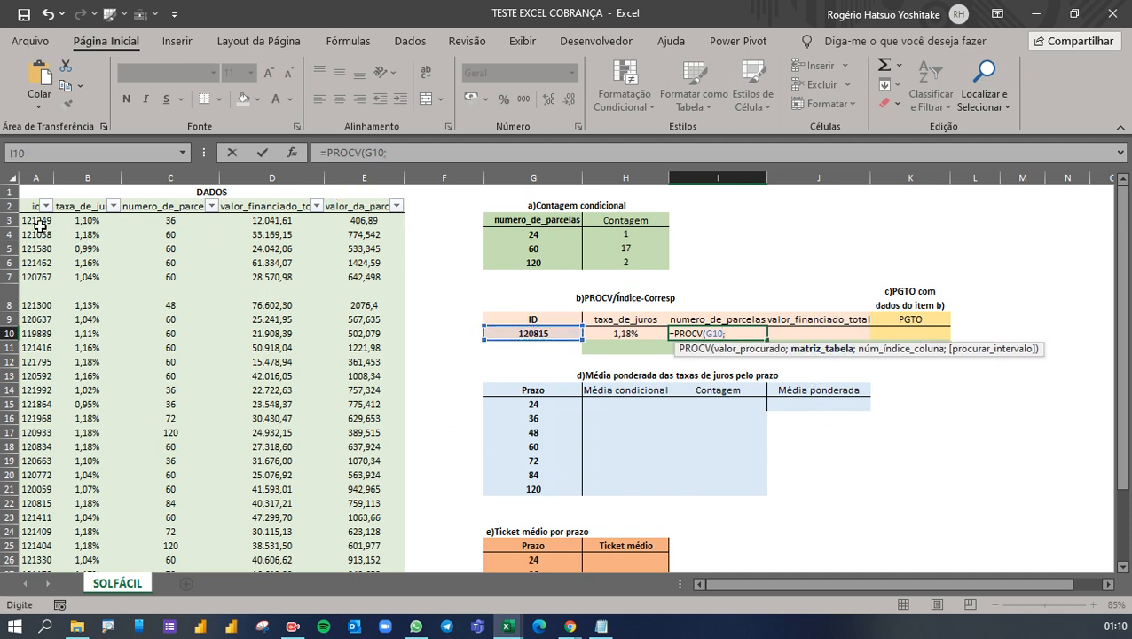
# Set A3:C32, from id through numero_de_parcelas, as the table range of the PROCV formula in I10
pyautogui.moveTo(36, 220); pyautogui.dragTo(182, 232)
pyautogui.hotkey('ctrl', 'shift', 'Down')
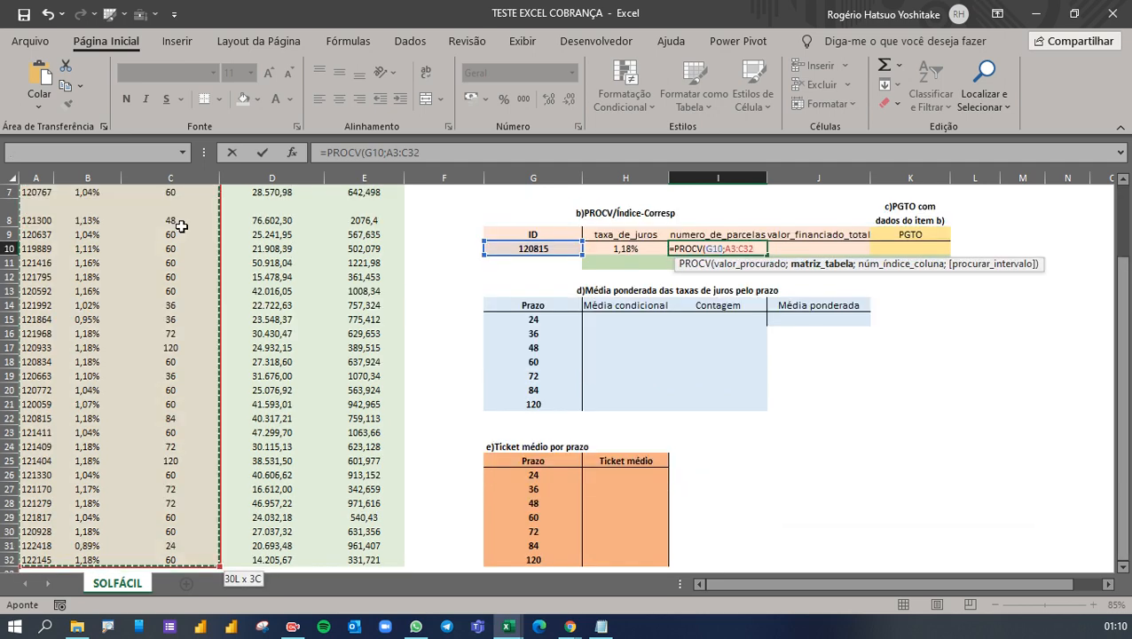
pyautogui.write(';')
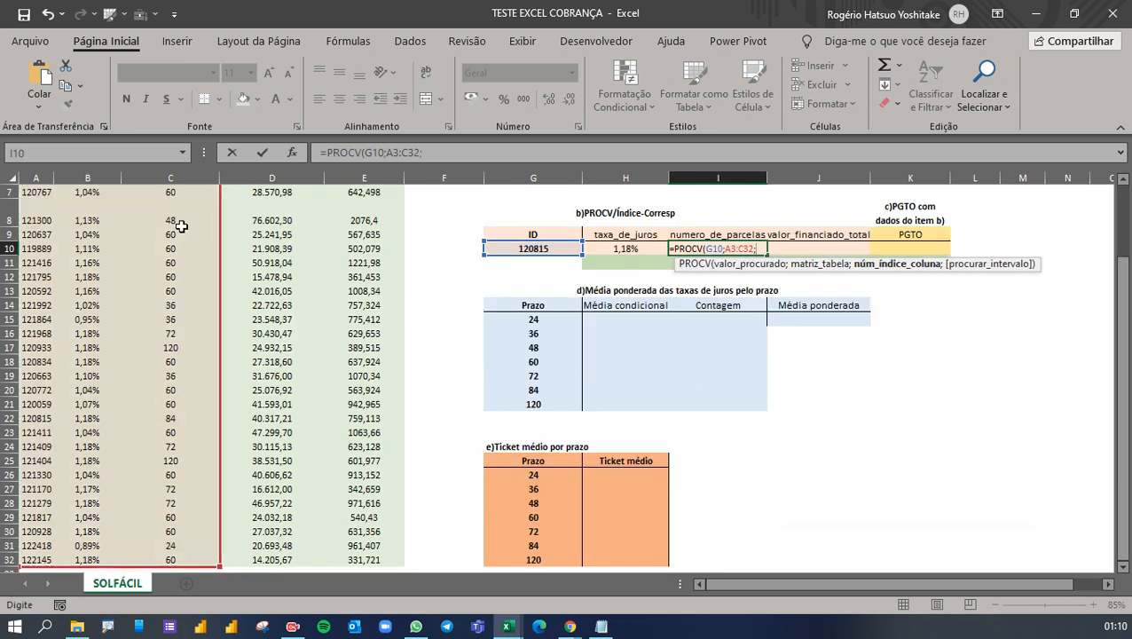
# Complete the PROCV formula in I10 with column index 3 and 0 for an exact match
pyautogui.scroll(2, 305, 230)
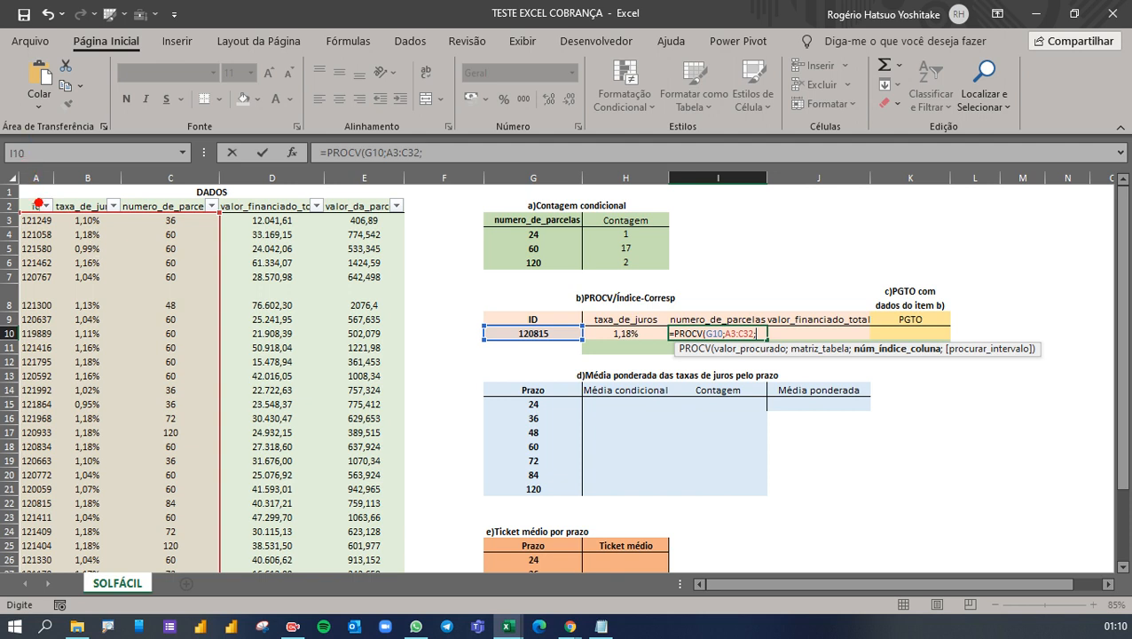
pyautogui.moveTo(33, 196); pyautogui.dragTo(64, 0)
pyautogui.moveTo(89, 192); pyautogui.dragTo(116, 31)
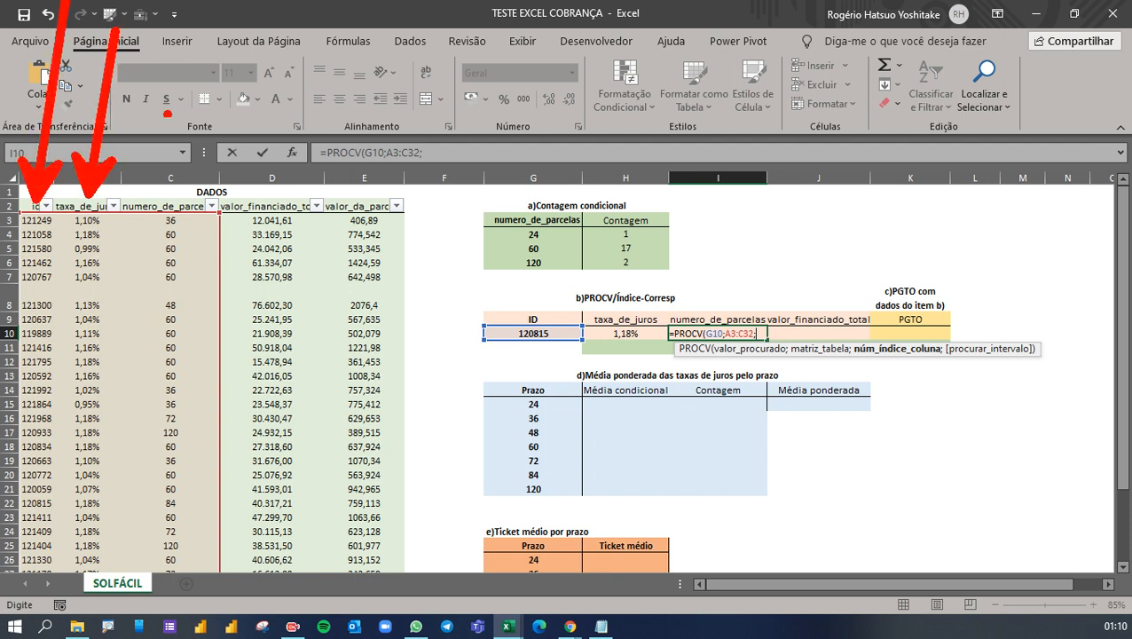
pyautogui.moveTo(182, 202); pyautogui.dragTo(215, 23)
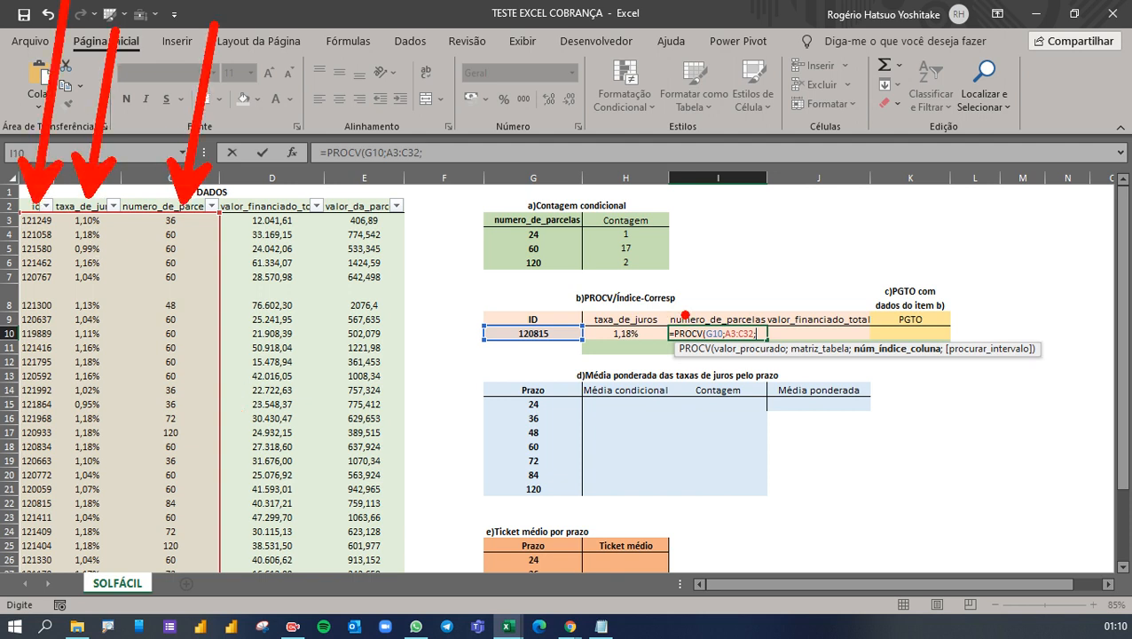
pyautogui.press('Escape')
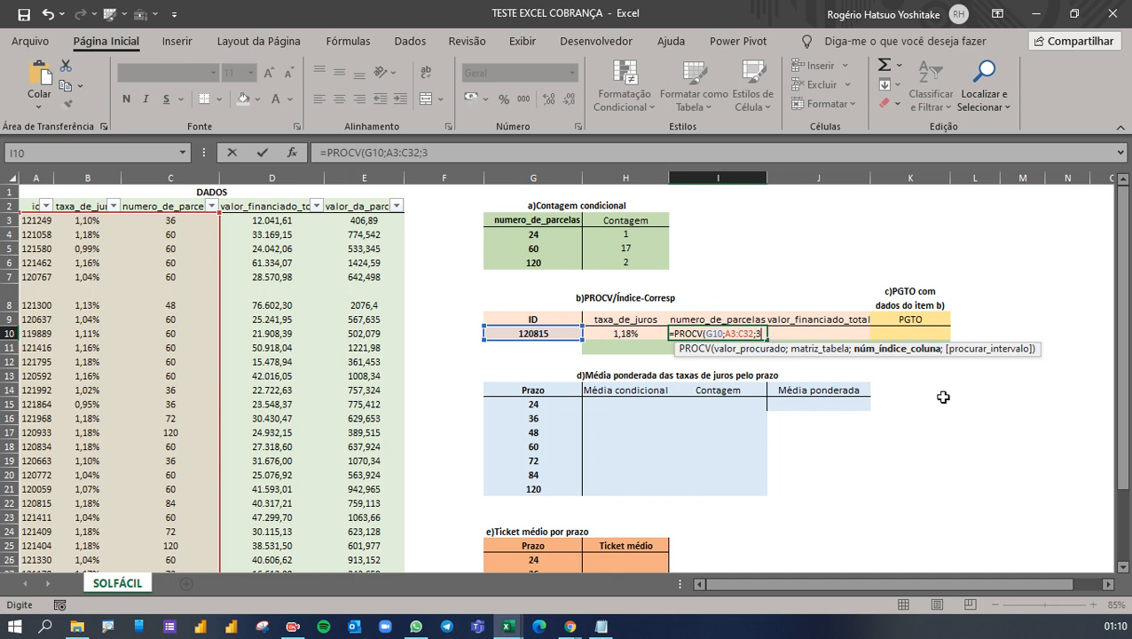
pyautogui.write(';')
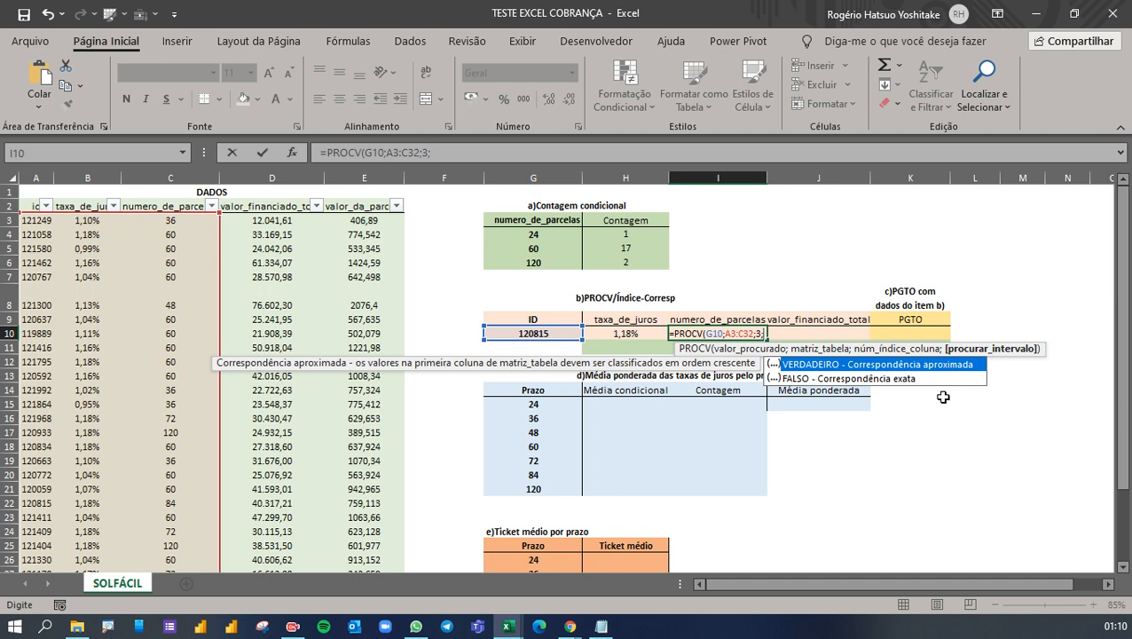
pyautogui.write('0')
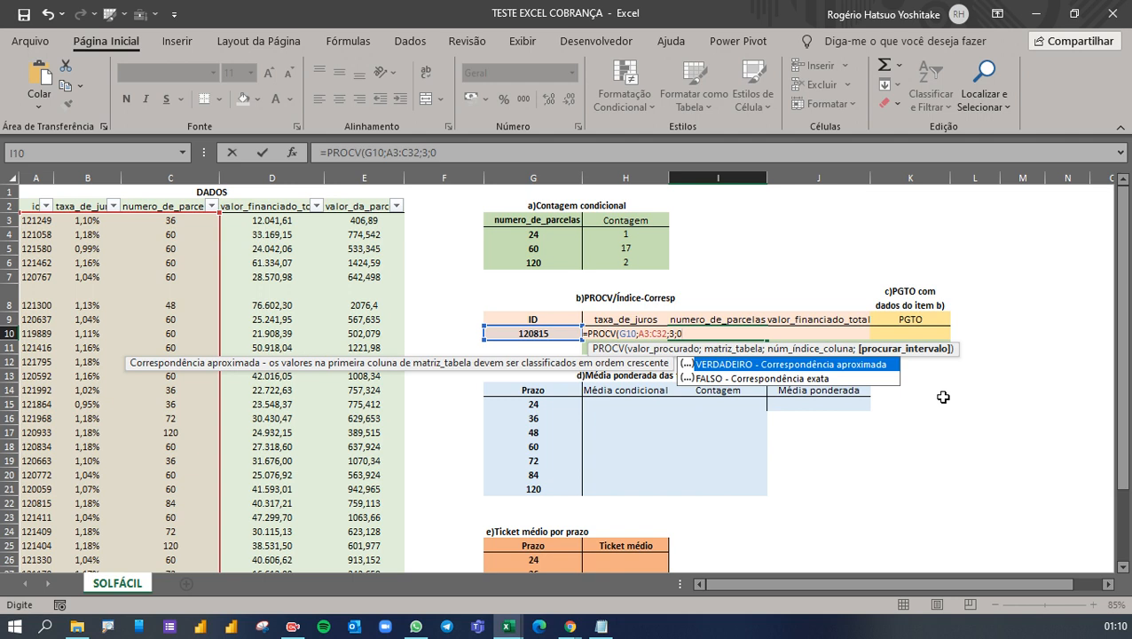
pyautogui.write(')')
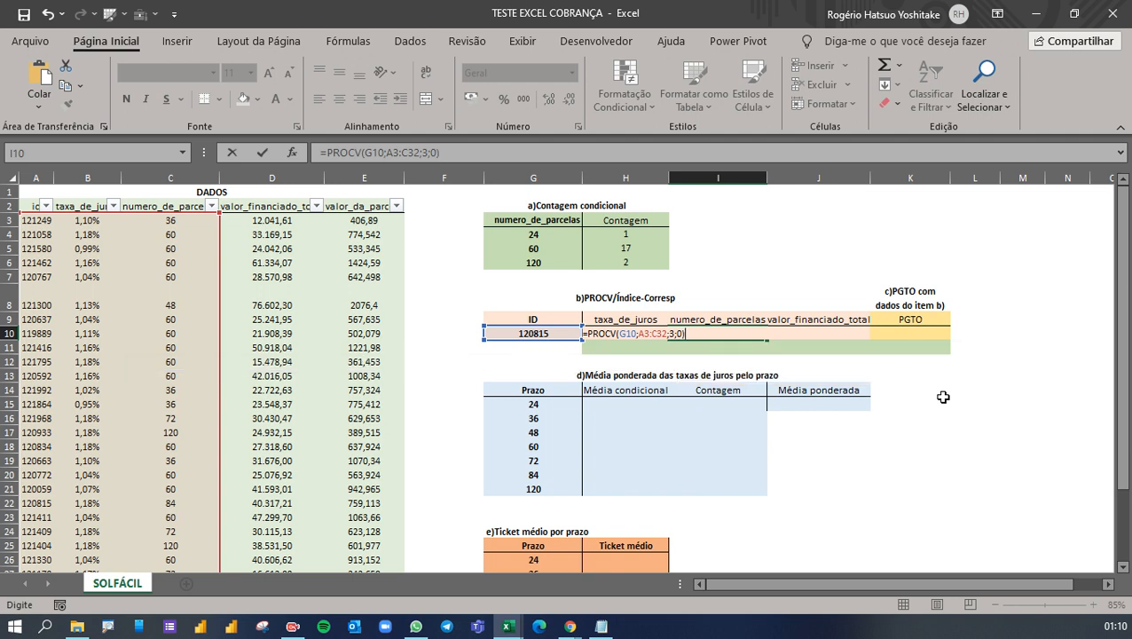
pyautogui.press('Return')
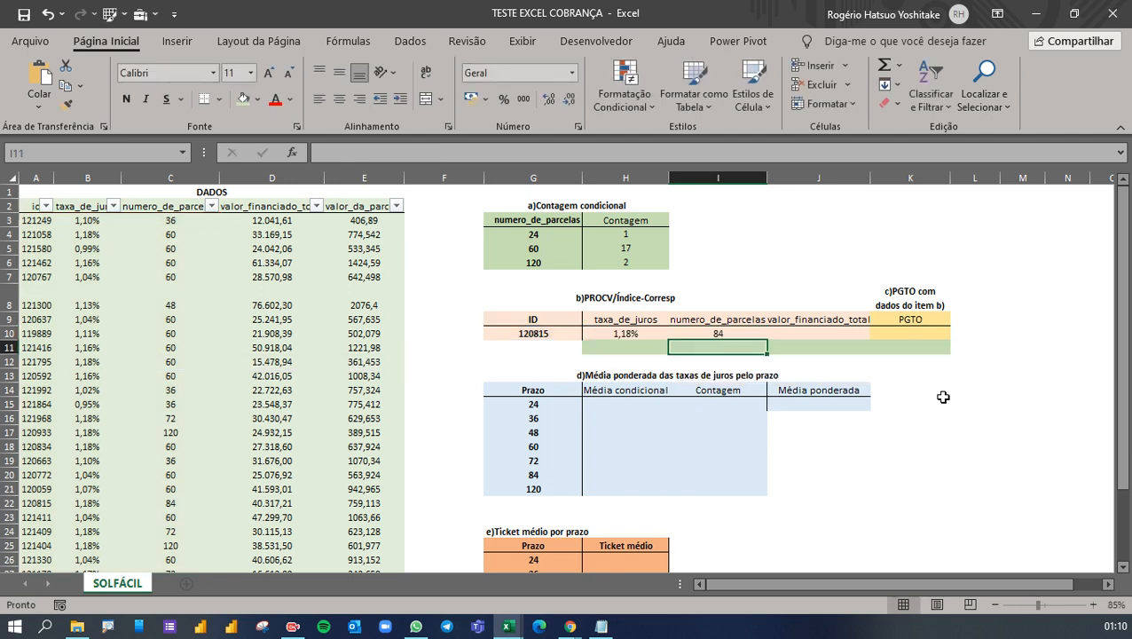
pyautogui.click(541, 335)
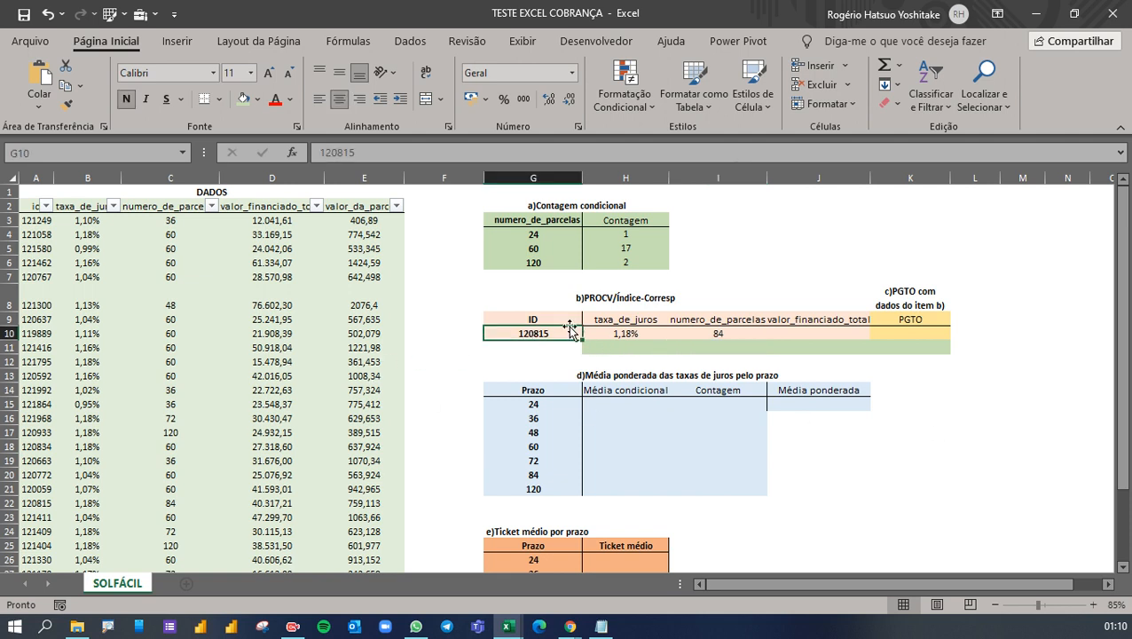
pyautogui.click(736, 330)
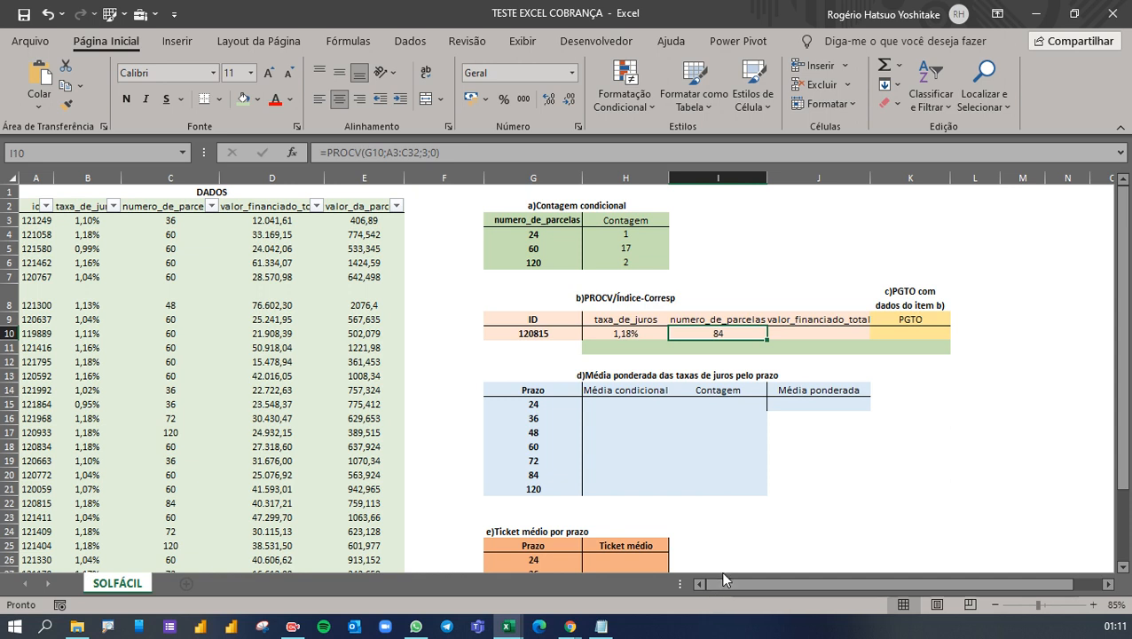
pyautogui.click(899, 376)
# Begin a PROCV formula in the valor_financiado_total cell J10, using the ID in G10 as the lookup value
pyautogui.click(834, 336)
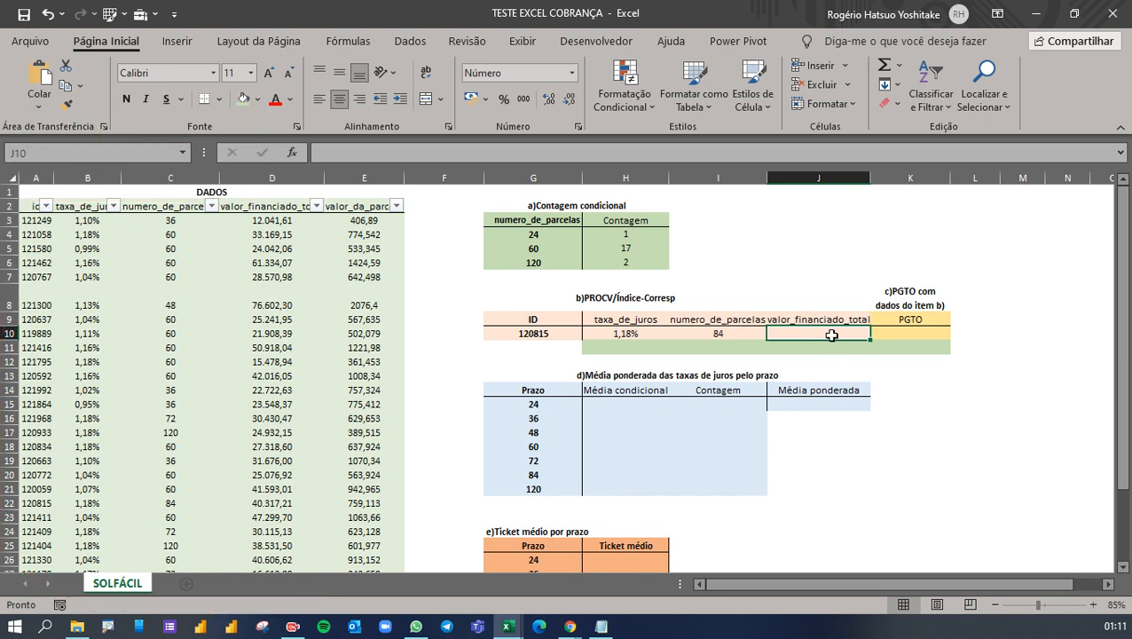
pyautogui.write('=PROCV(')
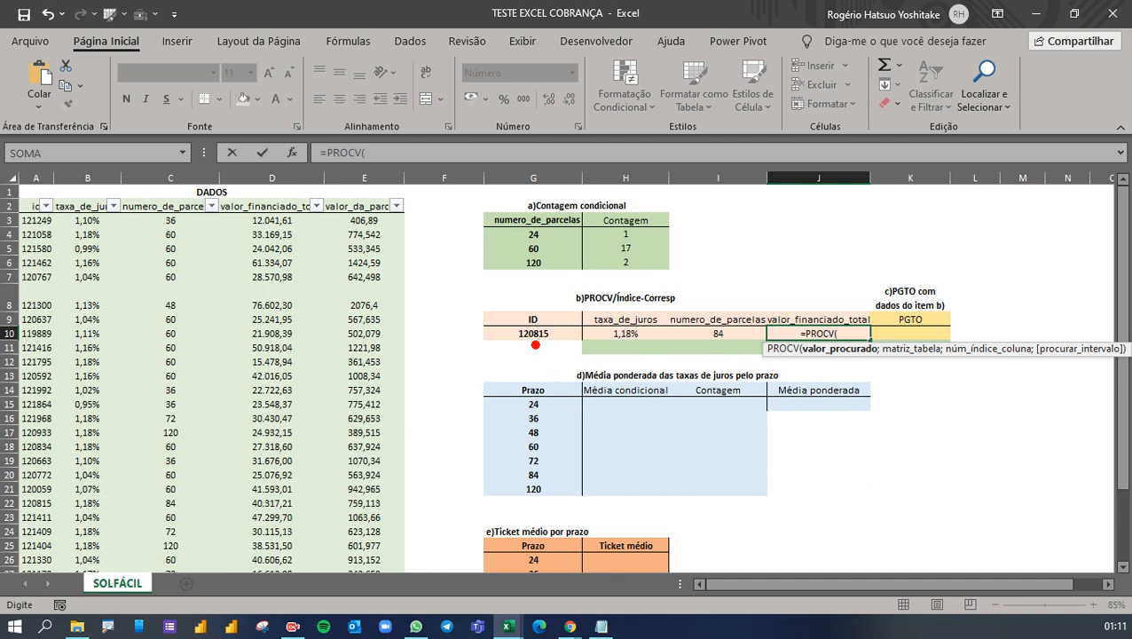
pyautogui.moveTo(514, 326); pyautogui.dragTo(342, 205)
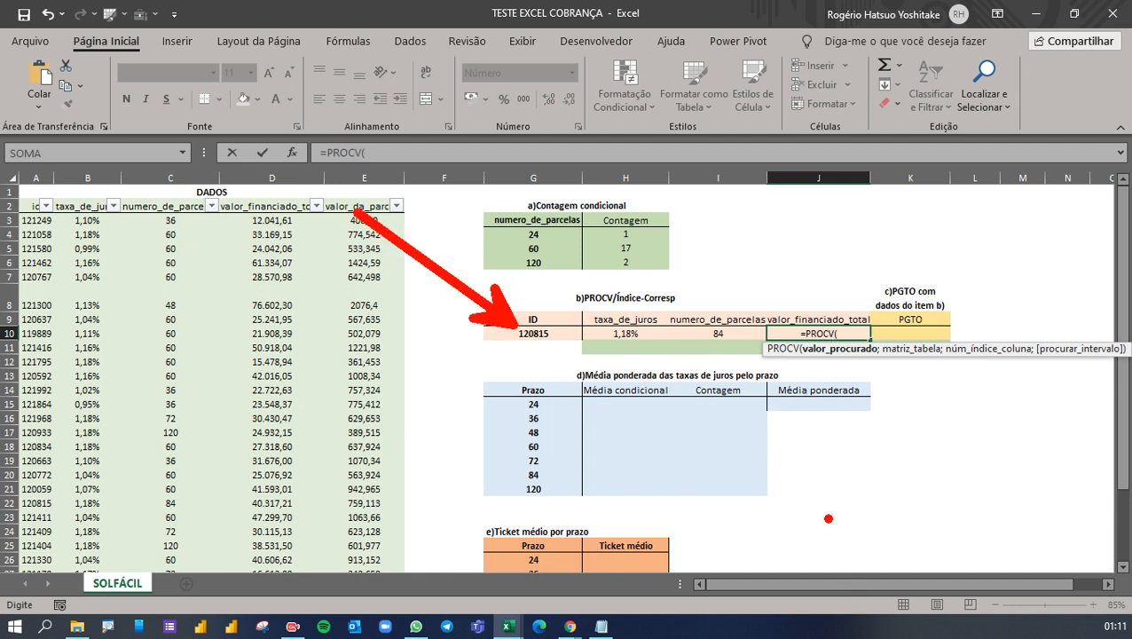
pyautogui.click(536, 332)
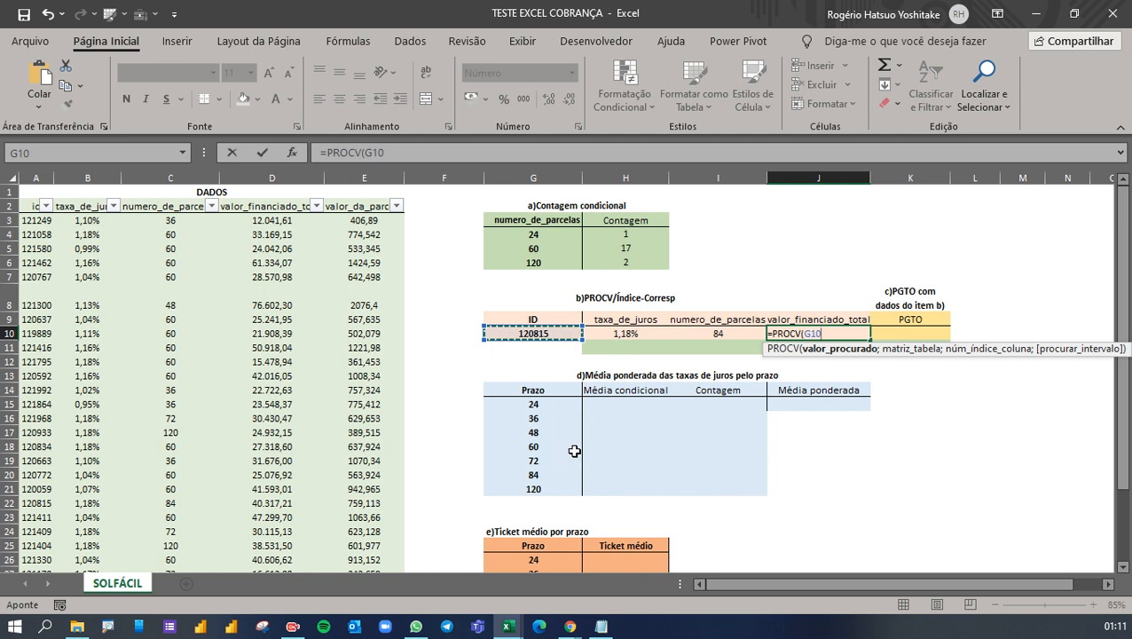
pyautogui.write(';')
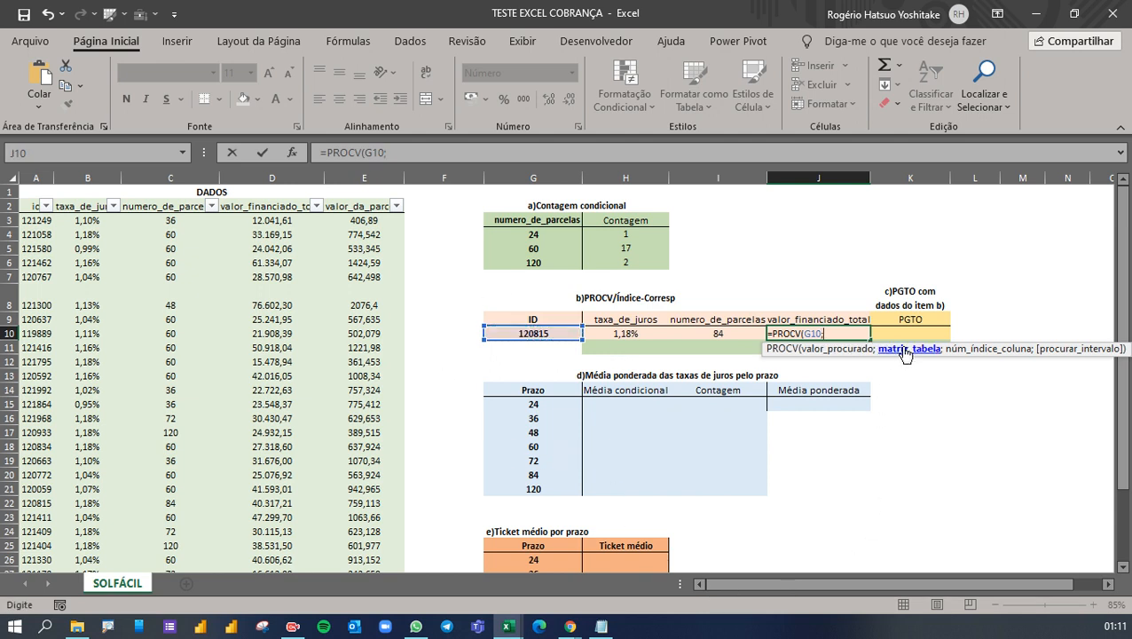
# Set A3:D32, from id through valor_financiado_total, as the table range of the PROCV formula in J10
pyautogui.moveTo(903, 369); pyautogui.dragTo(809, 637)
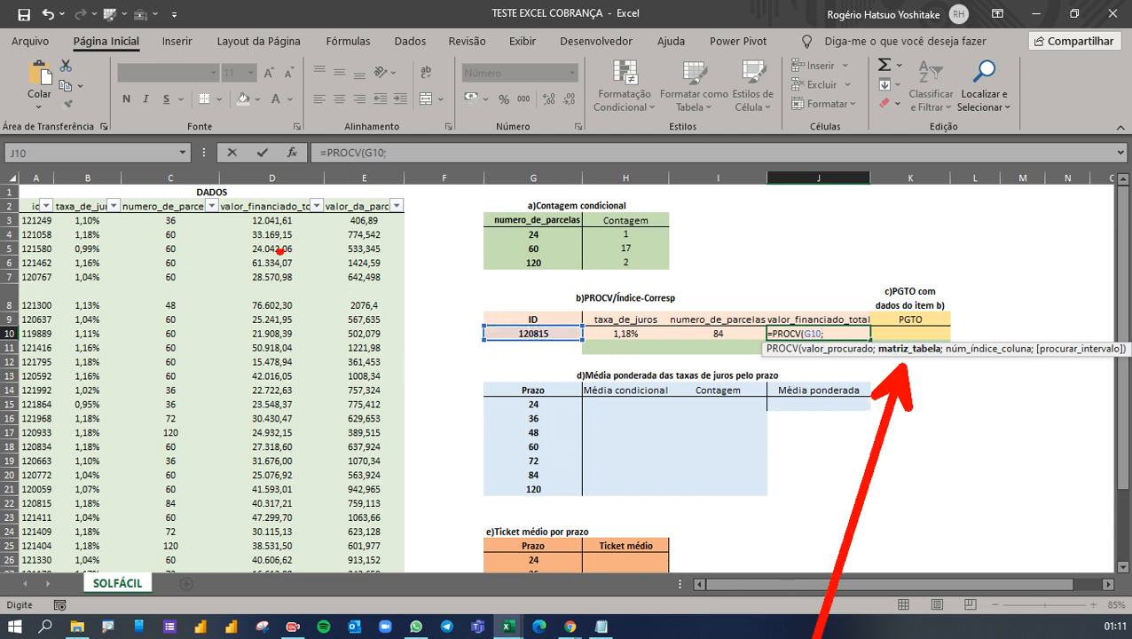
pyautogui.moveTo(42, 195)
pyautogui.mouseDown()
pyautogui.moveTo(202, 188)
pyautogui.moveTo(340, 333)
pyautogui.moveTo(216, 604)
pyautogui.moveTo(4, 392)
pyautogui.moveTo(37, 216)
pyautogui.mouseUp()
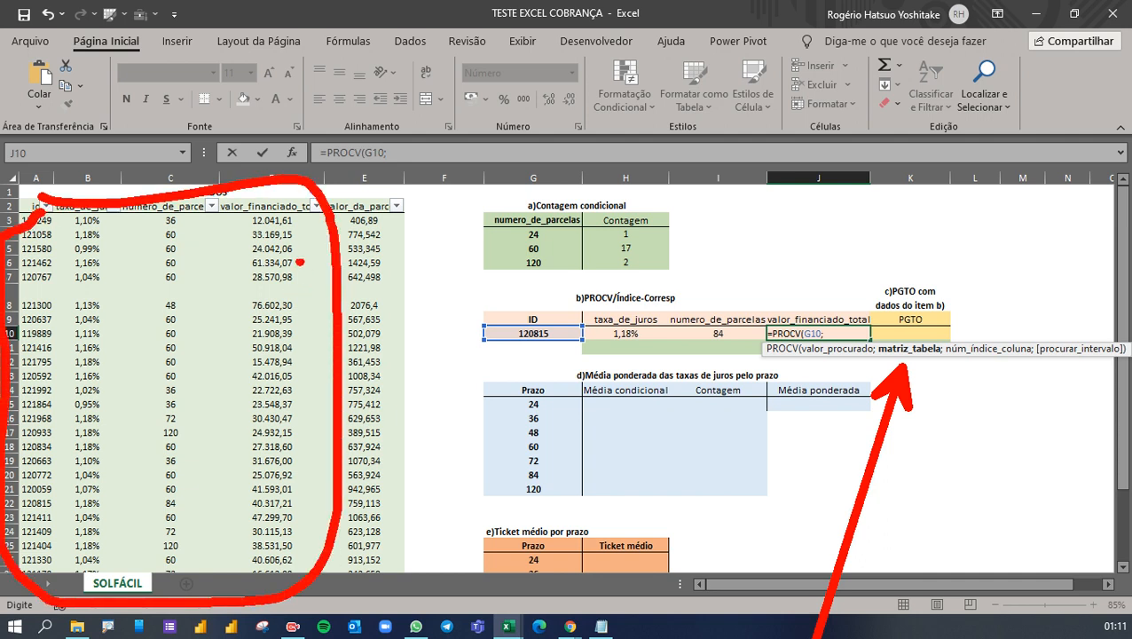
pyautogui.press('Escape')
pyautogui.click(36, 220)
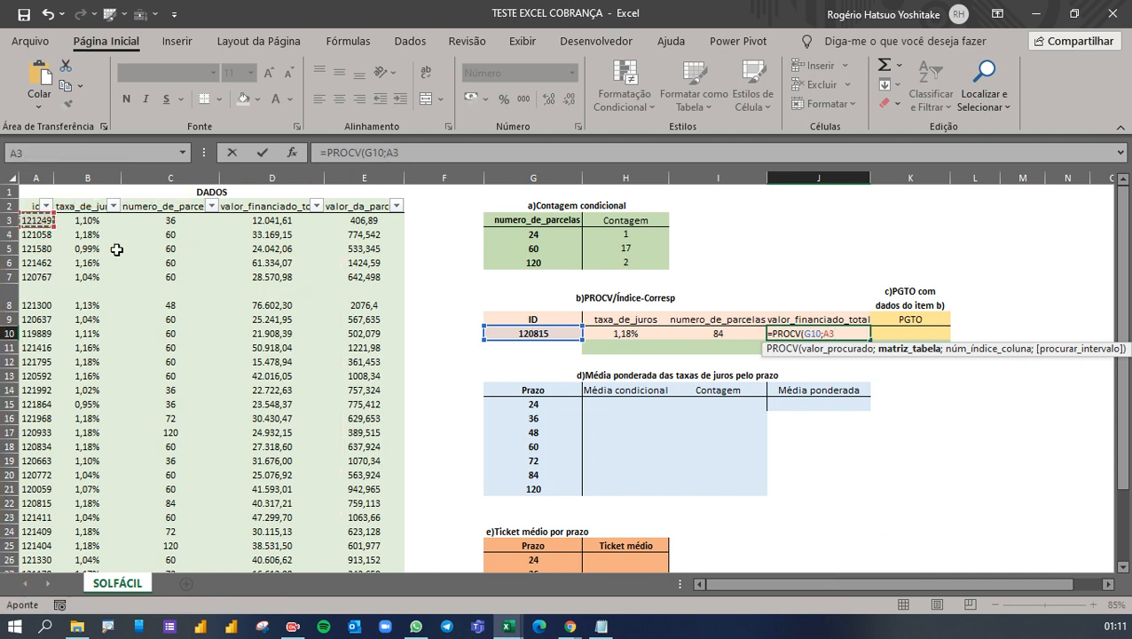
pyautogui.hotkey('shift', 'Right')
pyautogui.hotkey('shift', 'Right')
pyautogui.hotkey('shift', 'Right')
pyautogui.hotkey('ctrl', 'shift', 'Down')
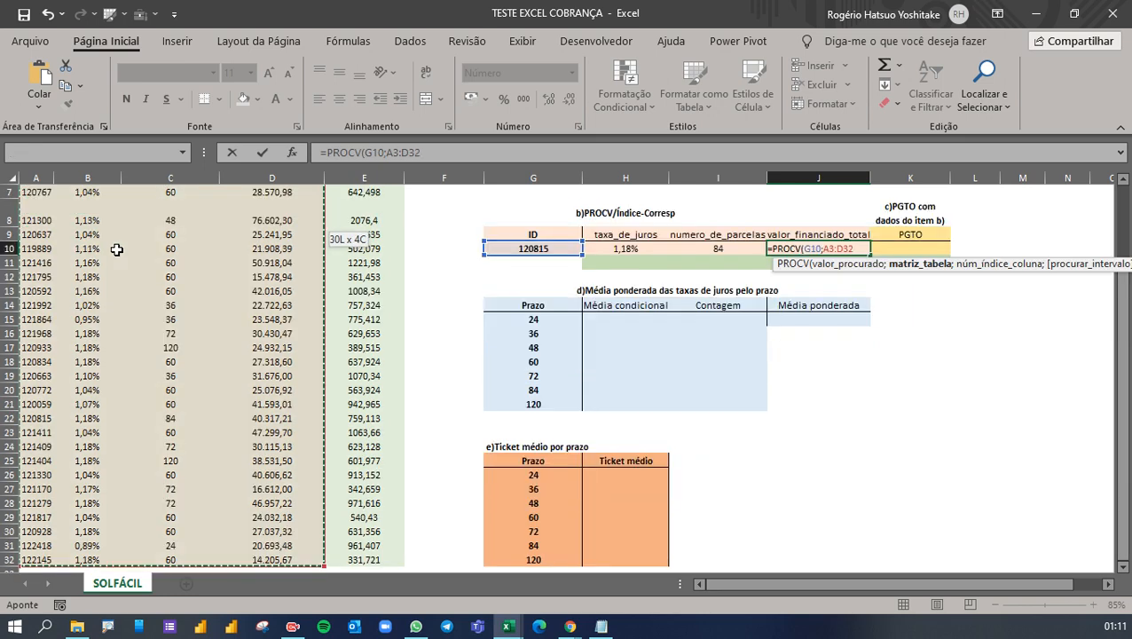
pyautogui.write(';')
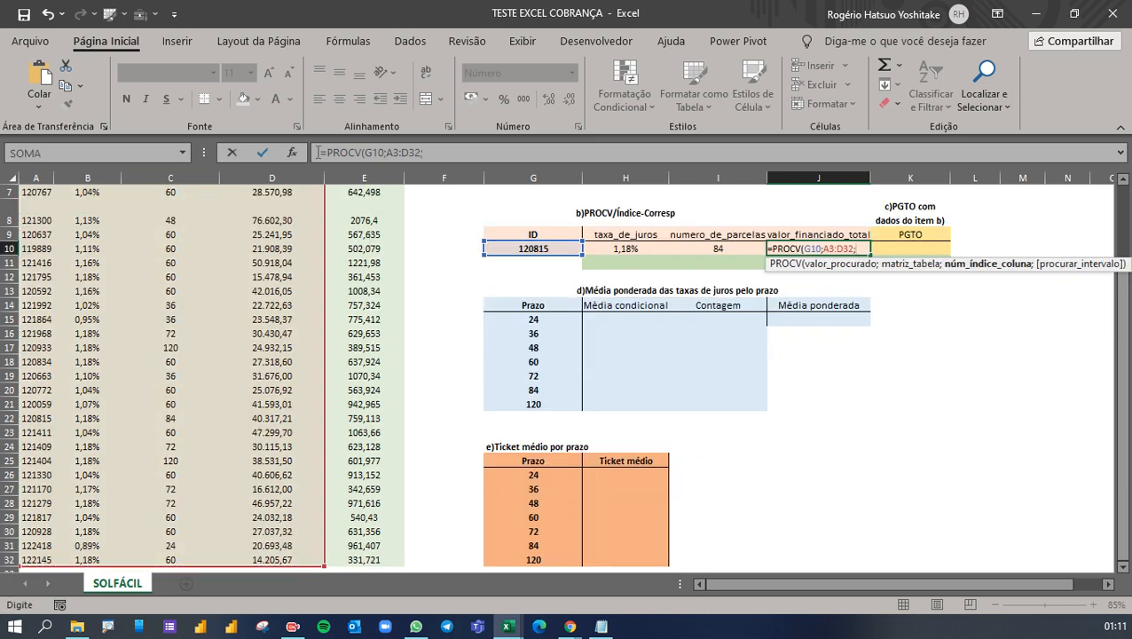
# Complete the PROCV formula in J10 with column index 4 and 0 for an exact match
pyautogui.scroll(2, 308, 303)
pyautogui.scroll(1, 308, 304)
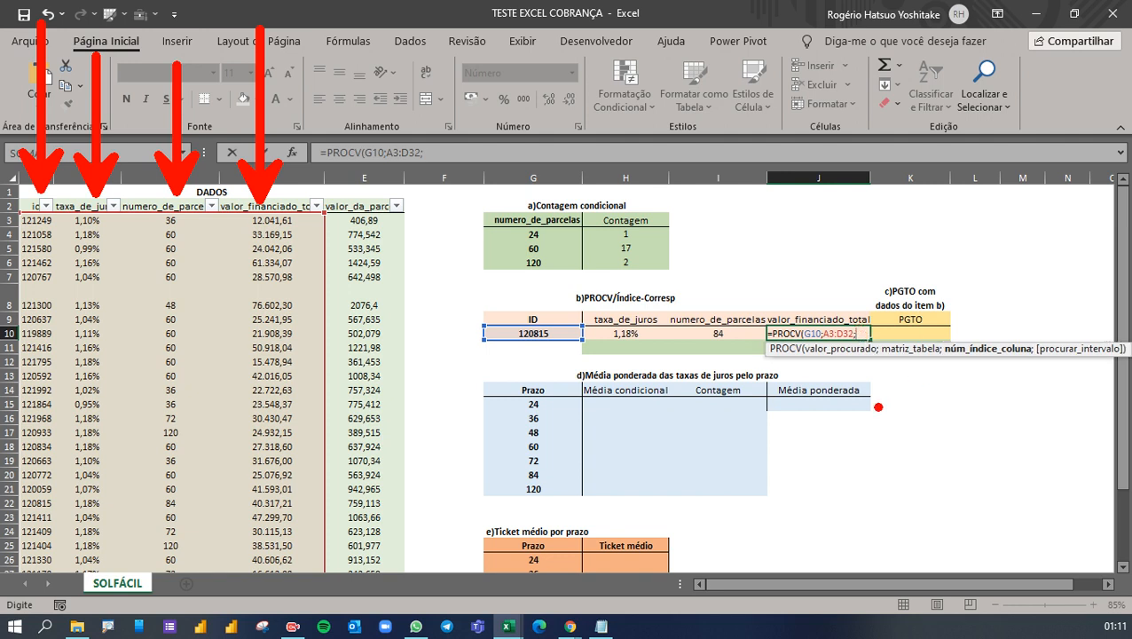
pyautogui.write(';')
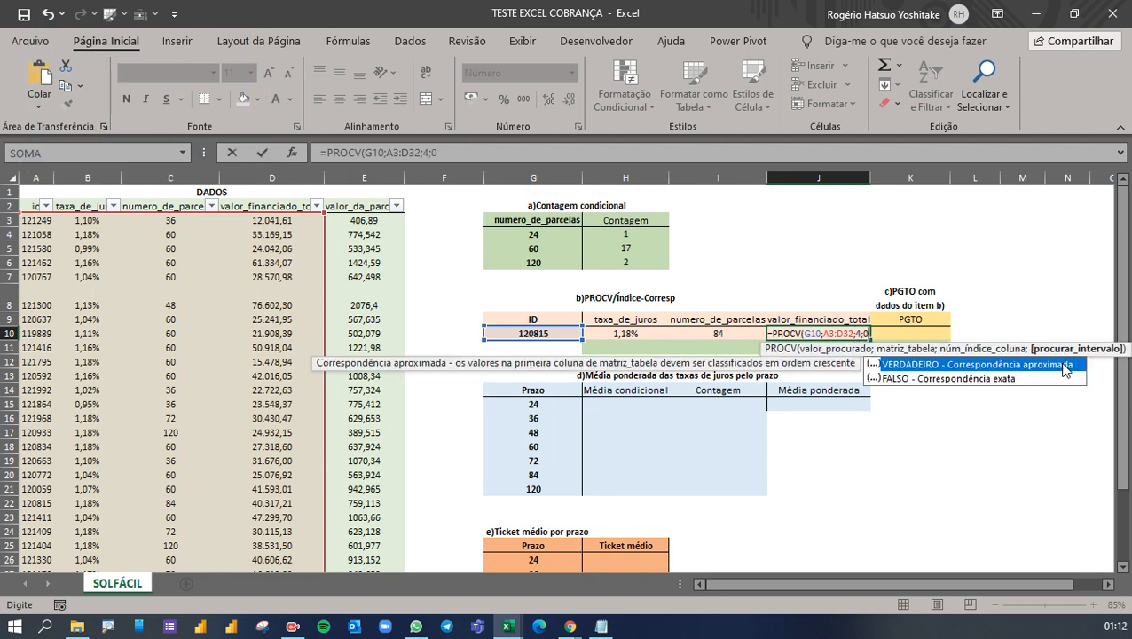
pyautogui.write('0)')
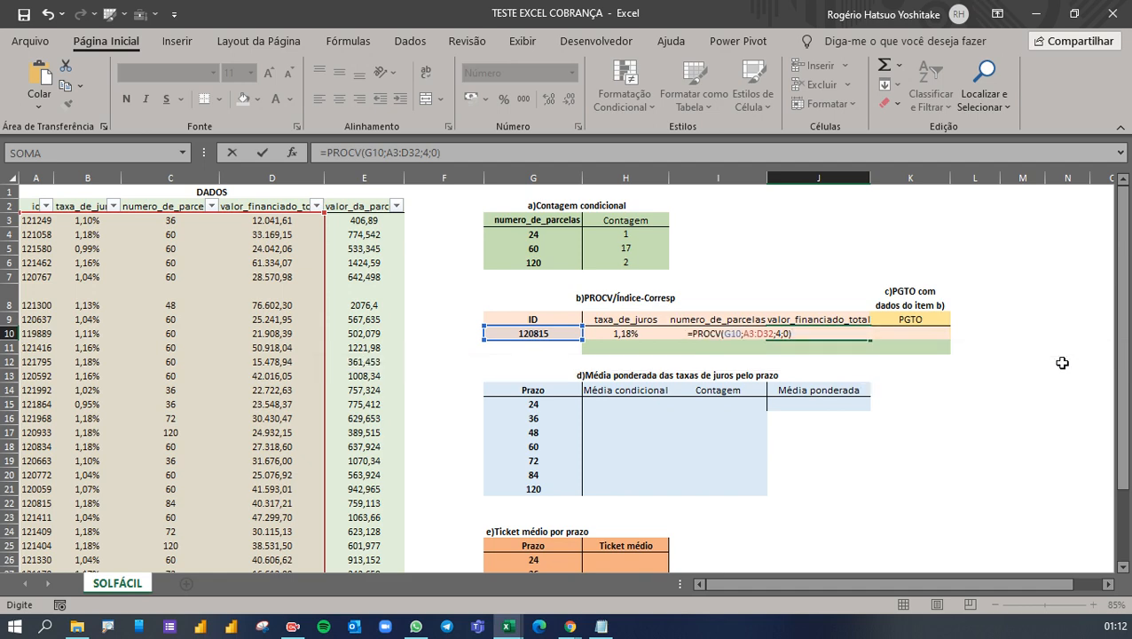
pyautogui.press('Return')
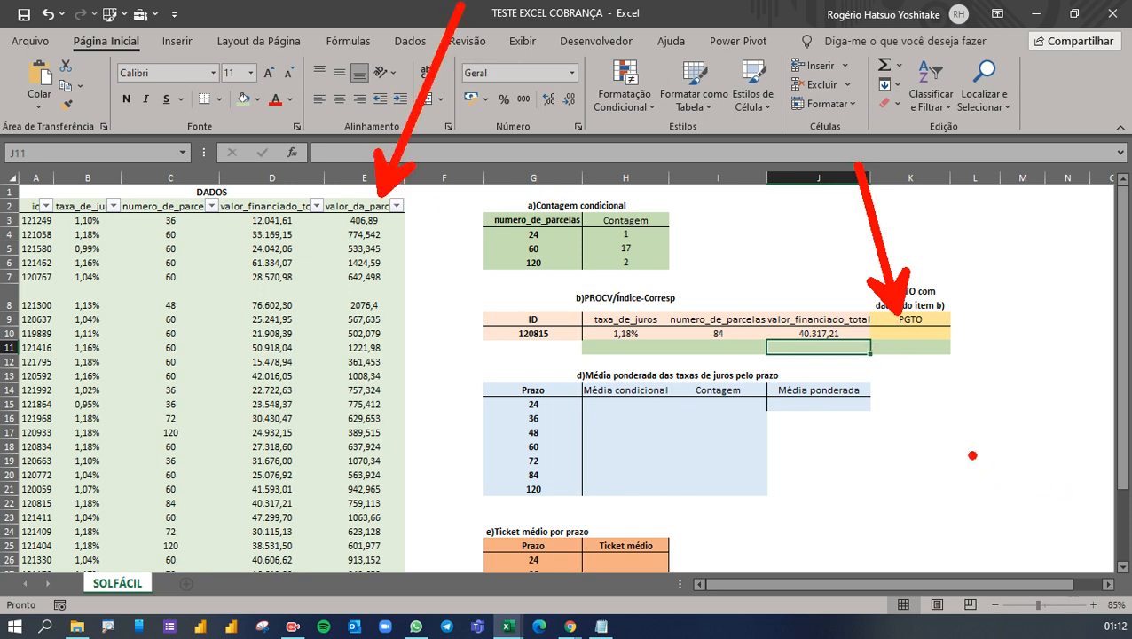
# Begin a PROCV formula in the PGTO cell K10 for exercise c, using the ID in G10 as the lookup value
pyautogui.click(920, 298)
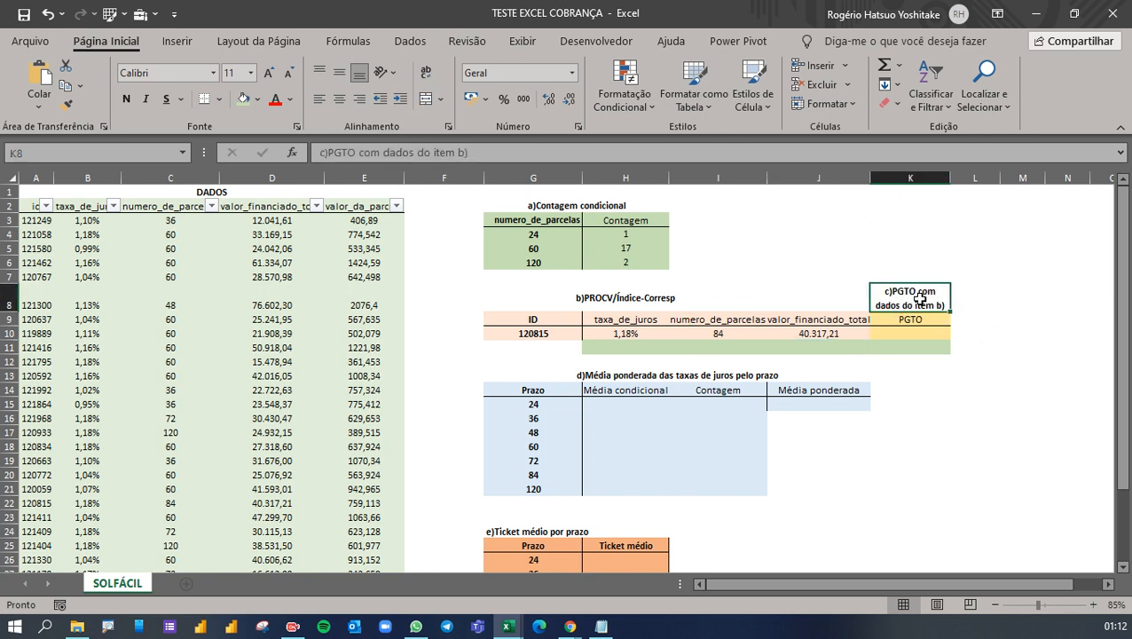
pyautogui.click(635, 305)
pyautogui.click(865, 323)
pyautogui.click(938, 321)
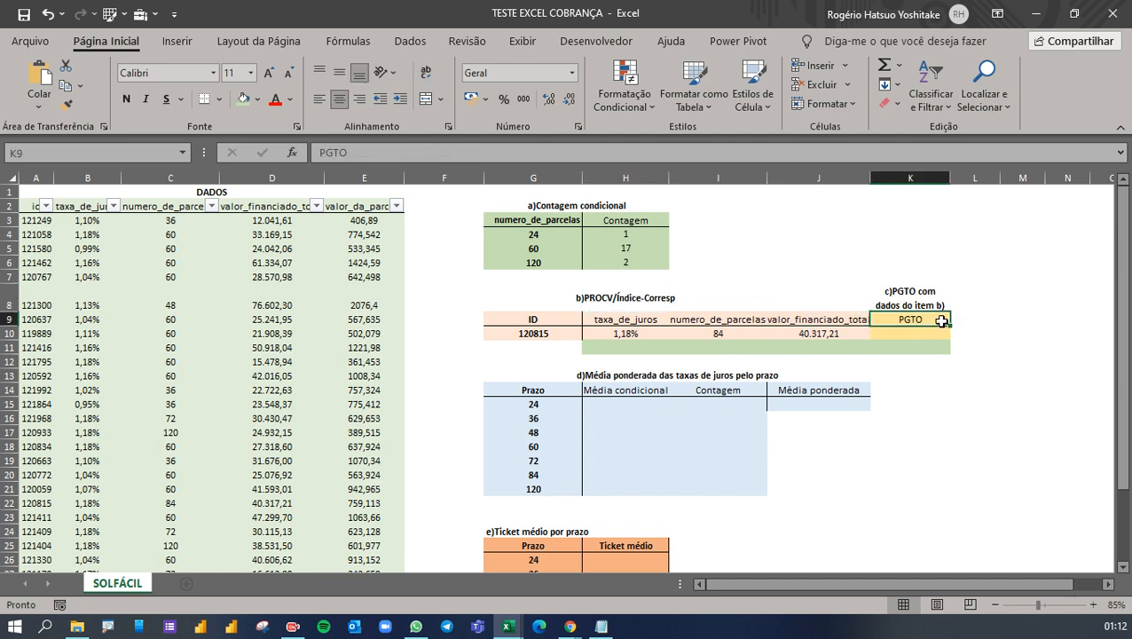
pyautogui.click(922, 331)
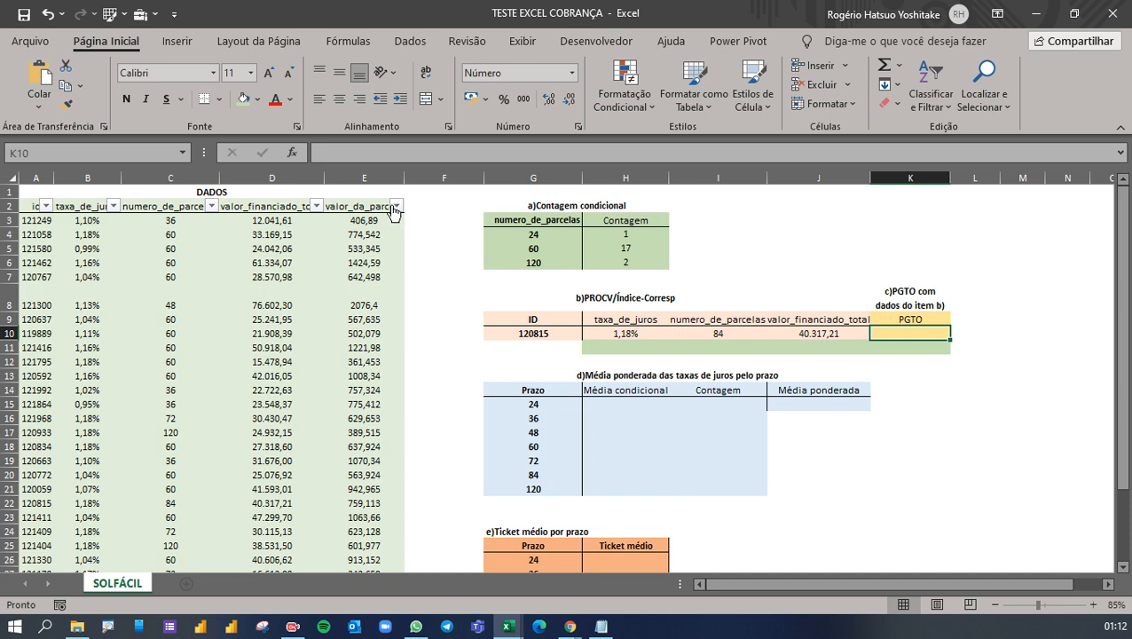
pyautogui.click(368, 220)
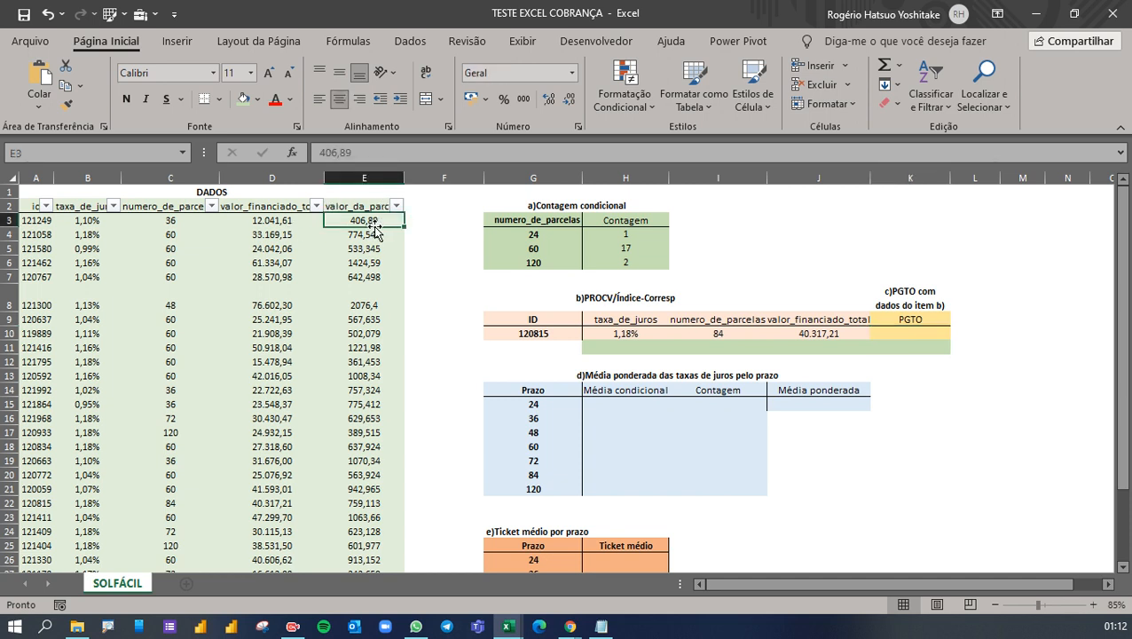
pyautogui.click(926, 335)
pyautogui.write('=PROCV(')
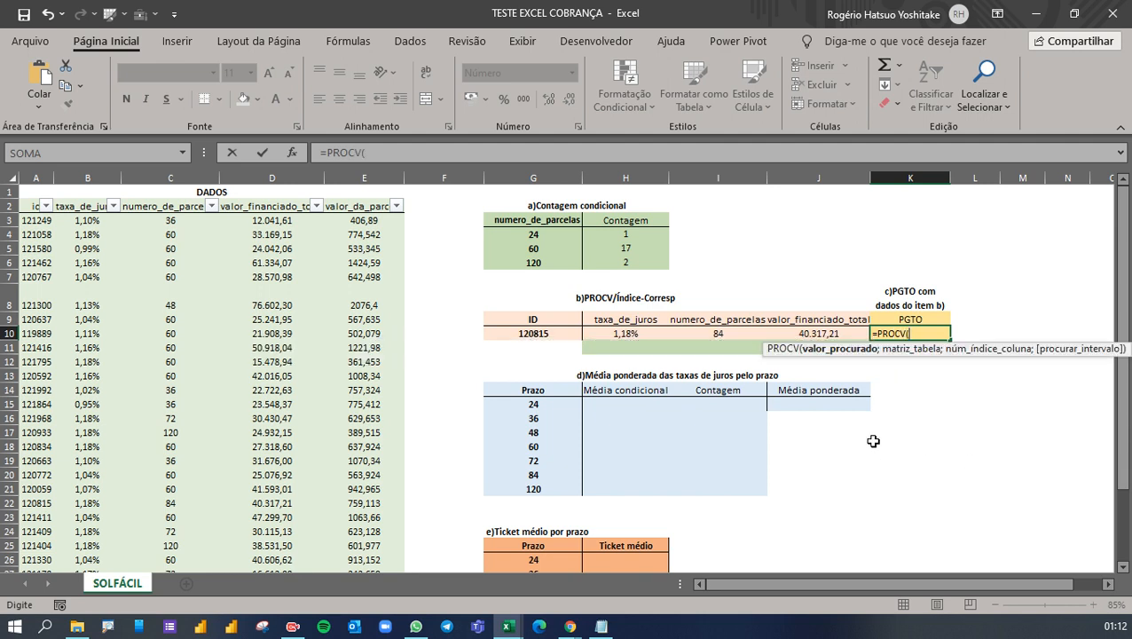
pyautogui.click(532, 332)
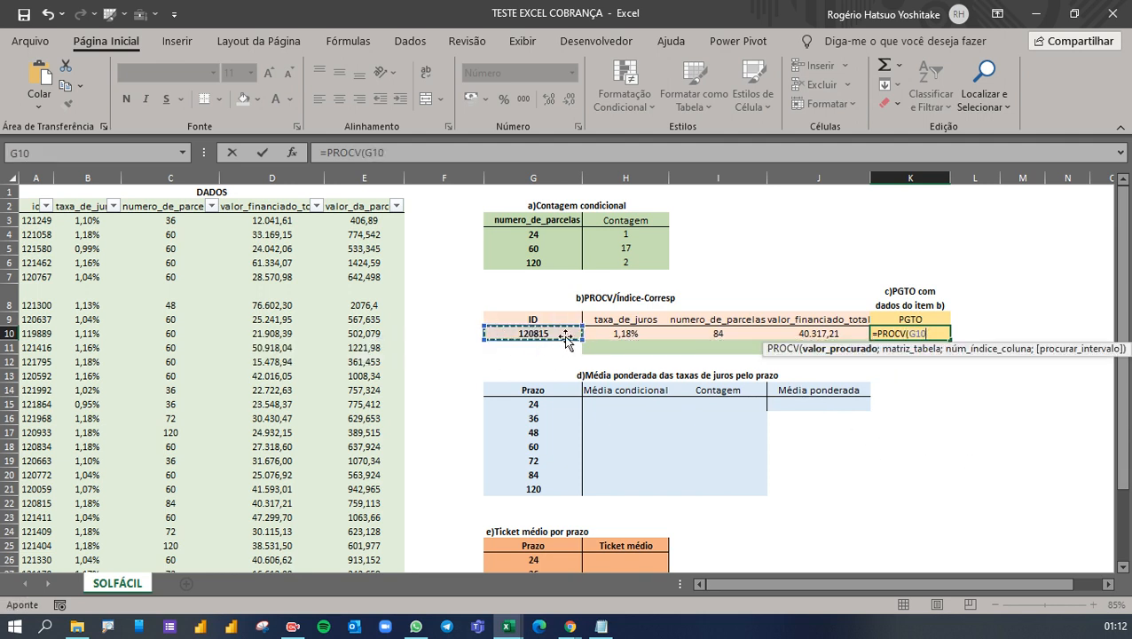
pyautogui.write(';')
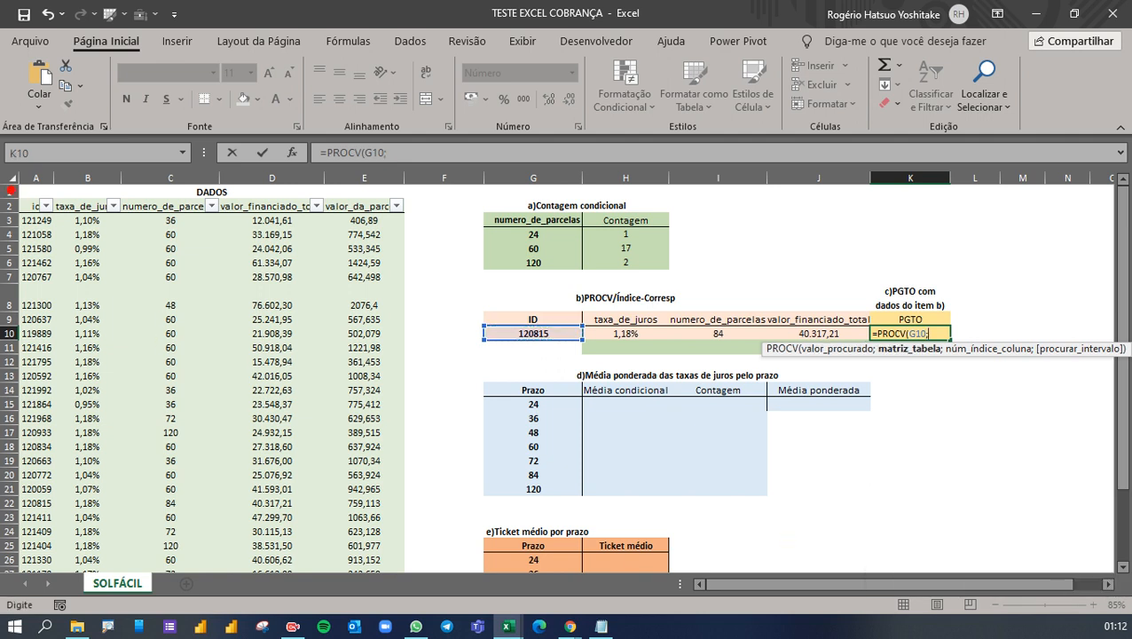
# Set A3:E32, covering all data columns from id to the installment value, as the table range of the formula in K10
pyautogui.moveTo(21, 189); pyautogui.dragTo(42, 68)
pyautogui.moveTo(89, 186); pyautogui.dragTo(130, 106)
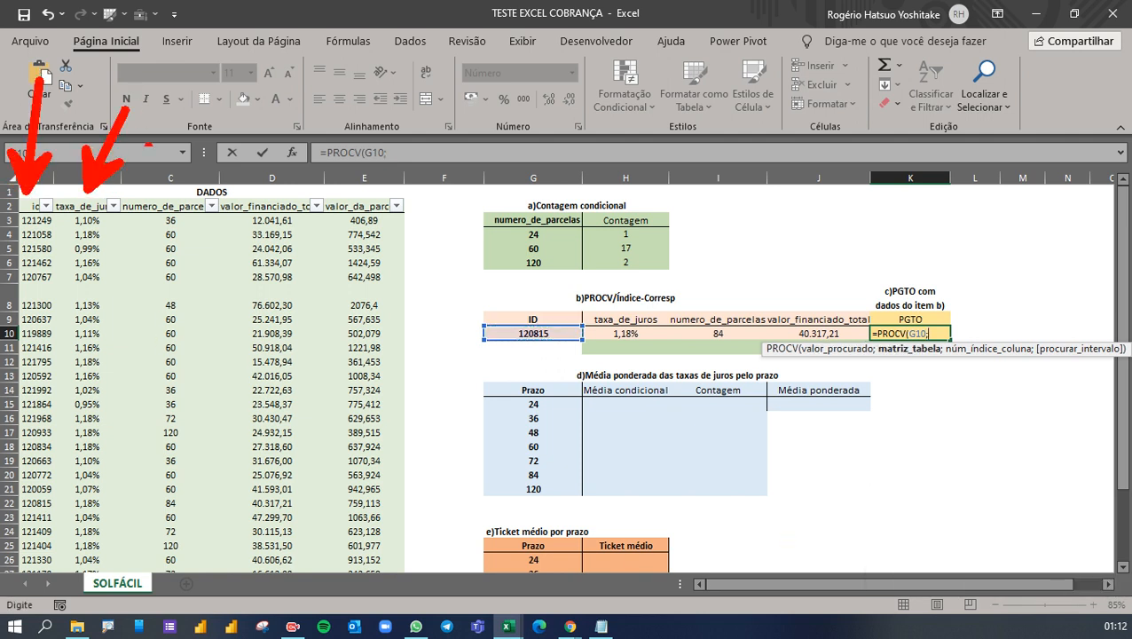
pyautogui.moveTo(152, 188); pyautogui.dragTo(220, 79)
pyautogui.moveTo(260, 186); pyautogui.dragTo(292, 121)
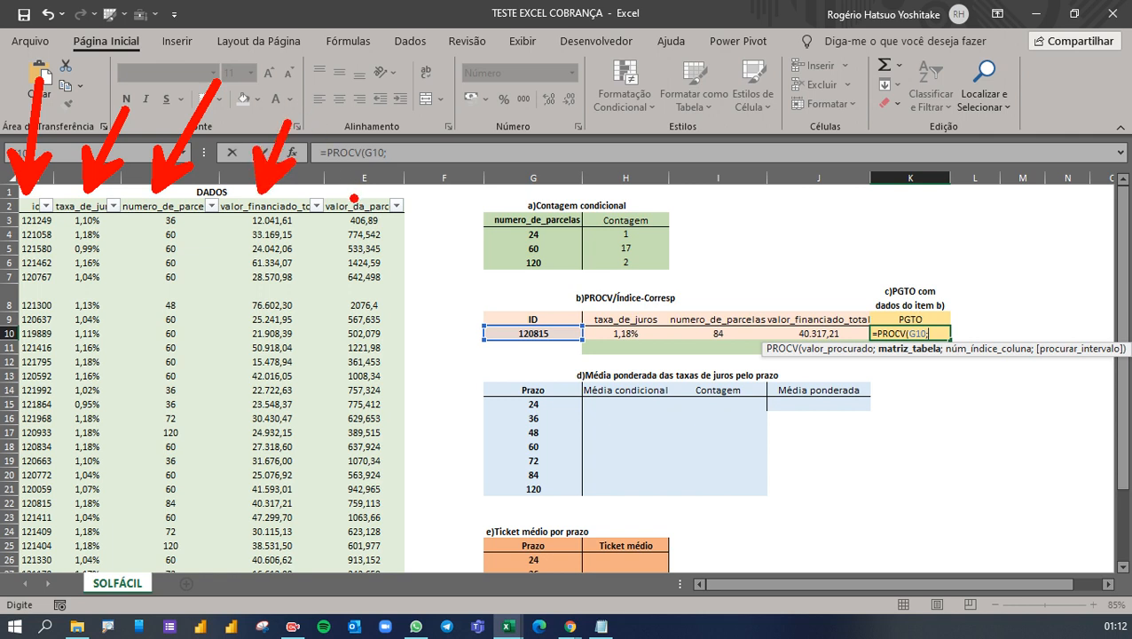
pyautogui.moveTo(354, 198); pyautogui.dragTo(373, 89)
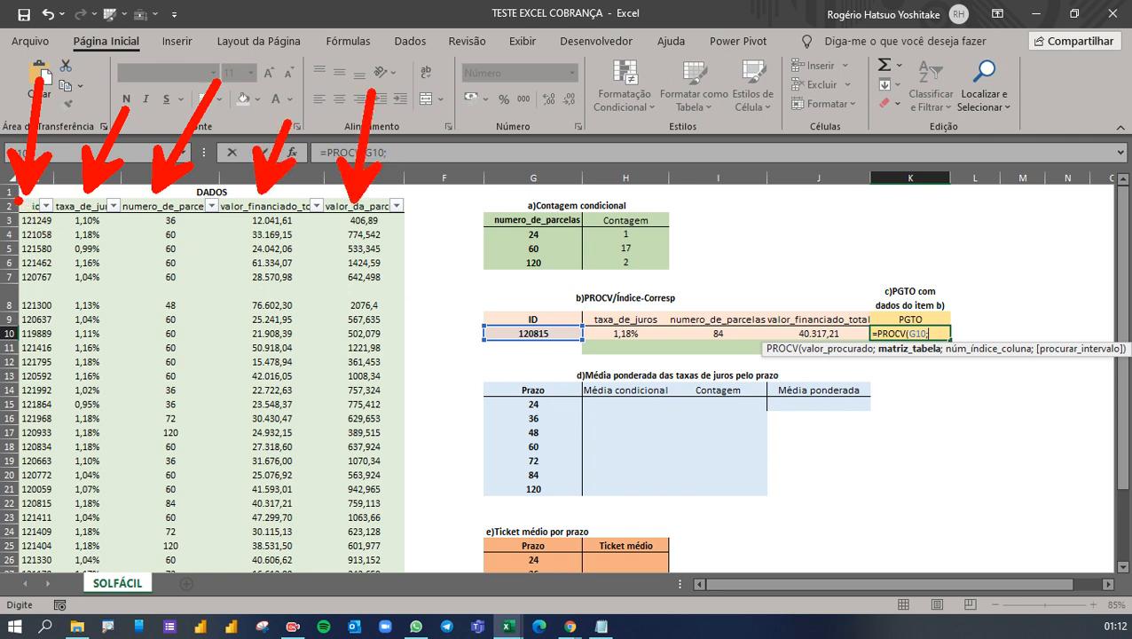
pyautogui.moveTo(13, 200)
pyautogui.mouseDown()
pyautogui.moveTo(395, 193)
pyautogui.moveTo(424, 409)
pyautogui.moveTo(362, 600)
pyautogui.moveTo(7, 564)
pyautogui.moveTo(3, 241)
pyautogui.moveTo(18, 178)
pyautogui.mouseUp()
pyautogui.press('Escape')
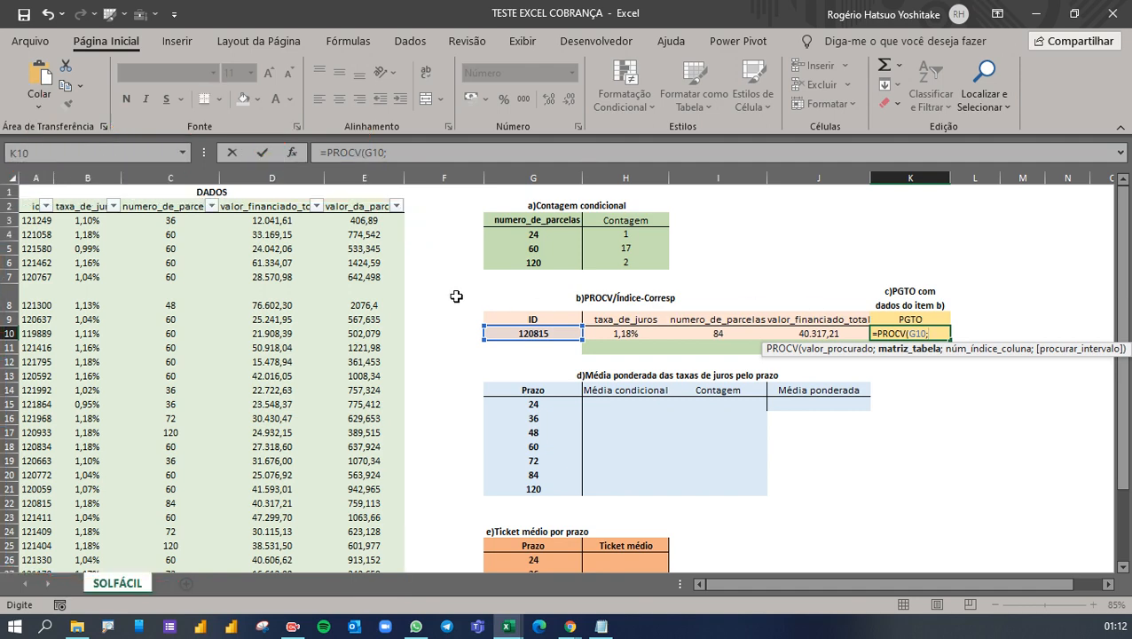
pyautogui.moveTo(51, 220); pyautogui.dragTo(184, 218)
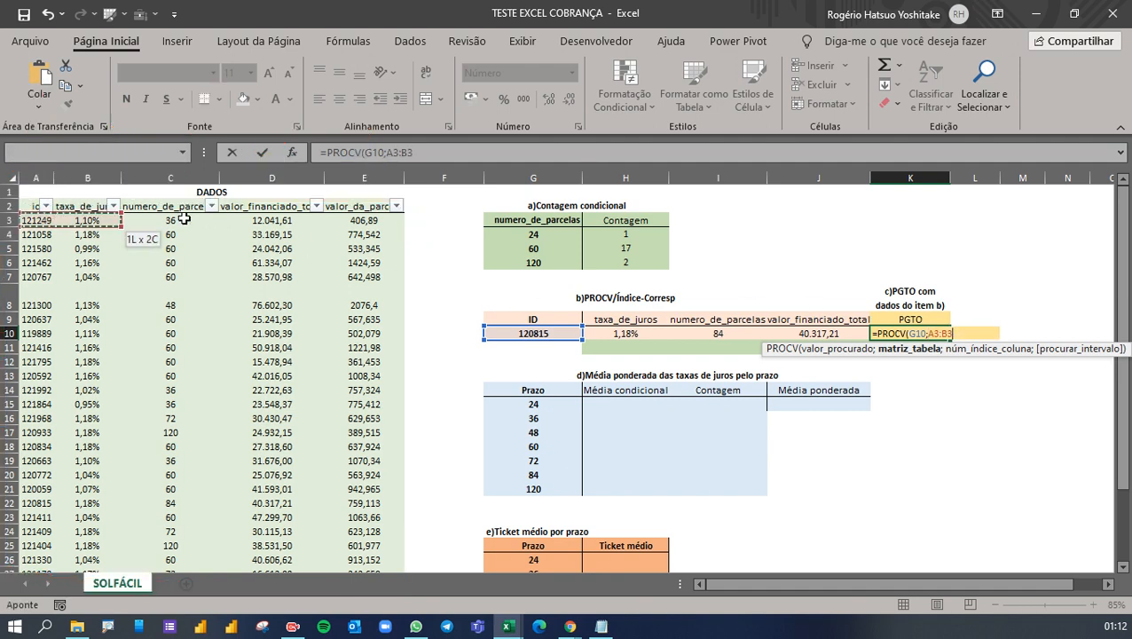
pyautogui.hotkey('ctrl', 'shift', 'Right')
pyautogui.hotkey('ctrl', 'shift', 'Down')
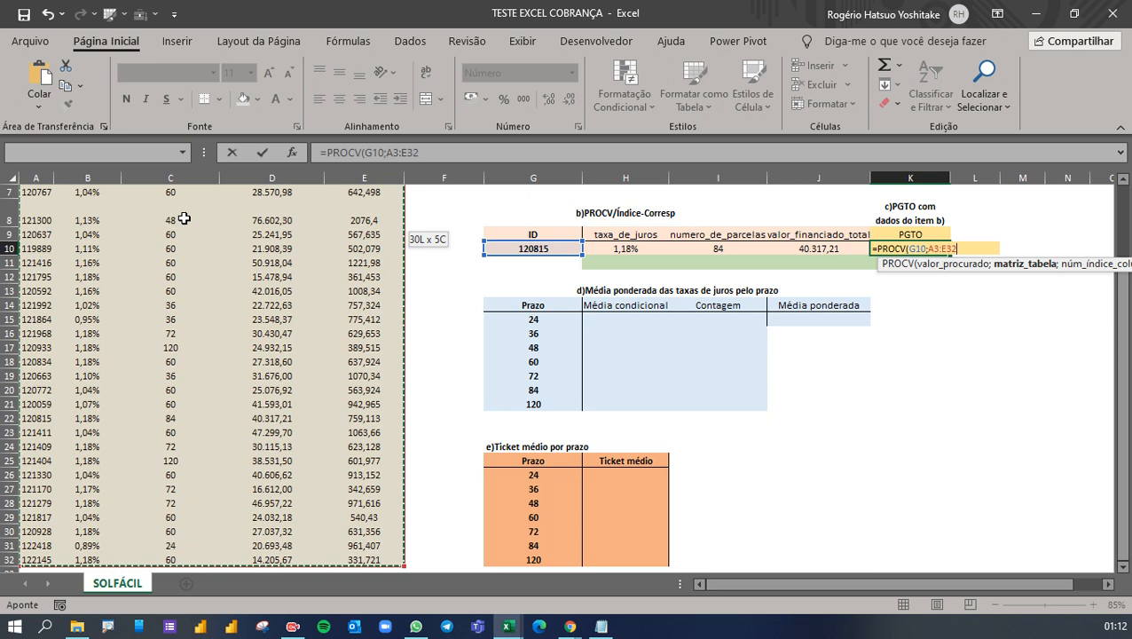
# Complete the PROCV formula in K10 with column index 5 and 0 for an exact match
pyautogui.write(';5')
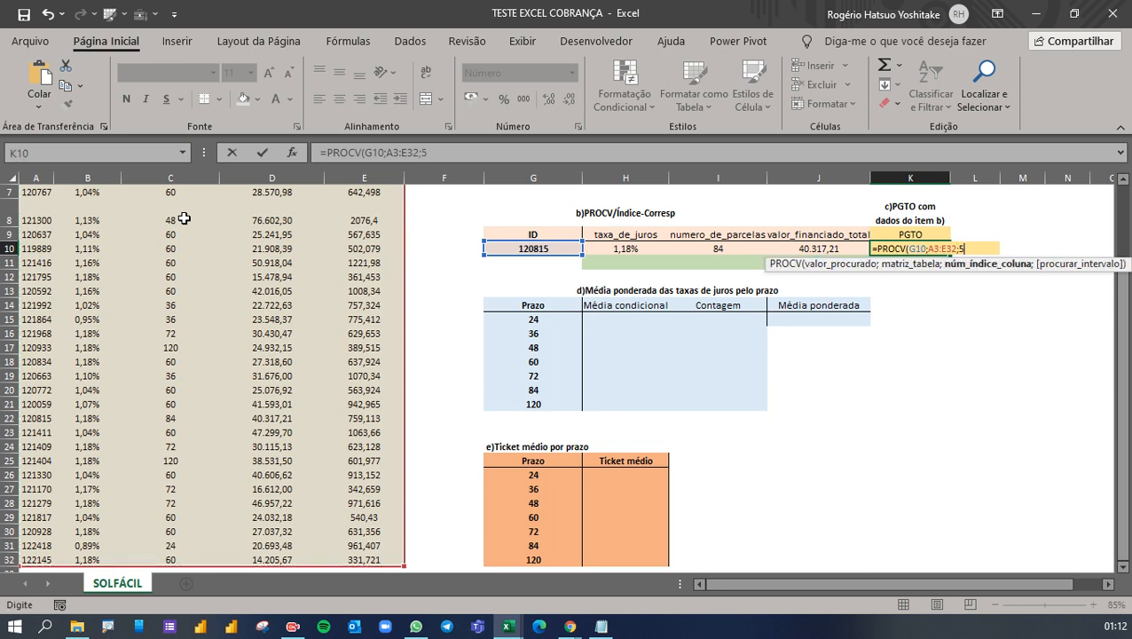
pyautogui.write(';0)')
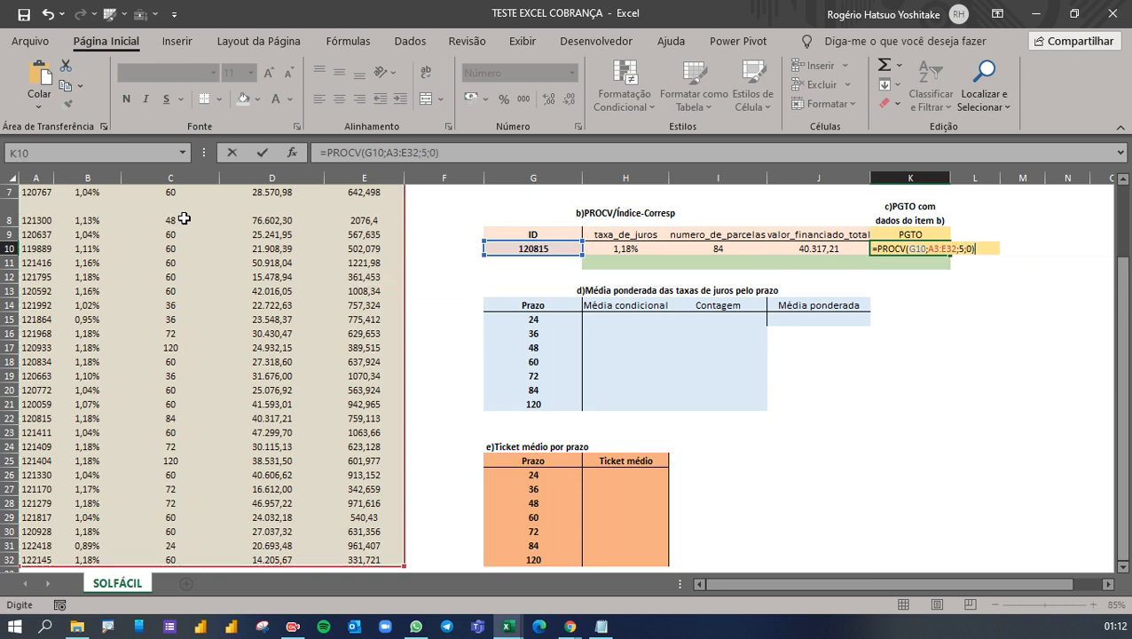
pyautogui.press('Return')
pyautogui.scroll(2, 184, 218)
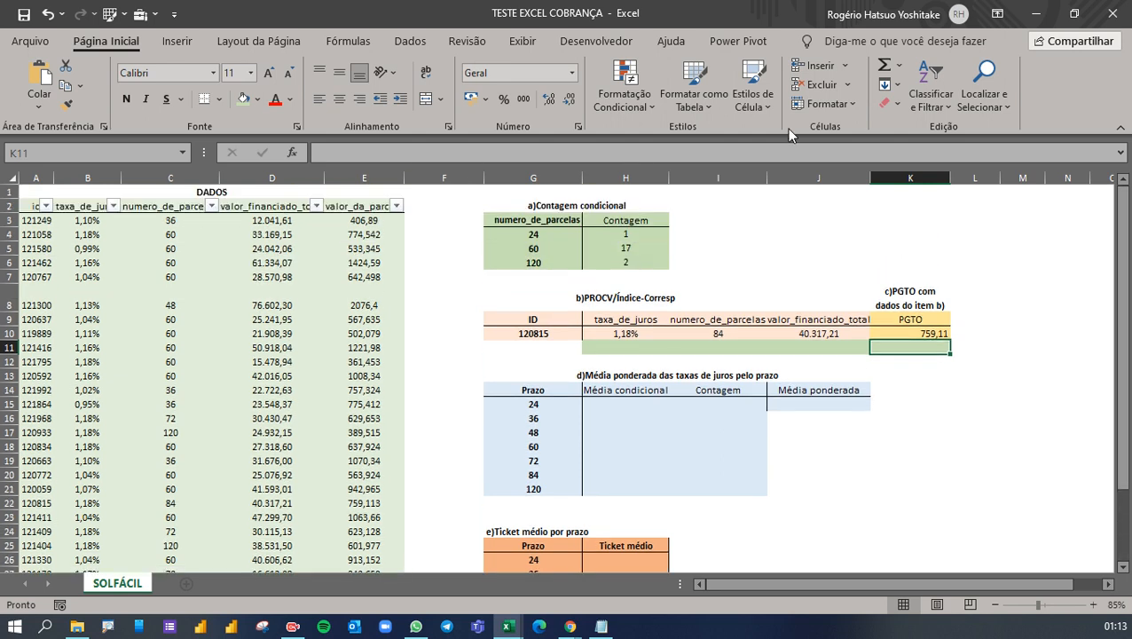
pyautogui.click(975, 334)
pyautogui.click(912, 335)
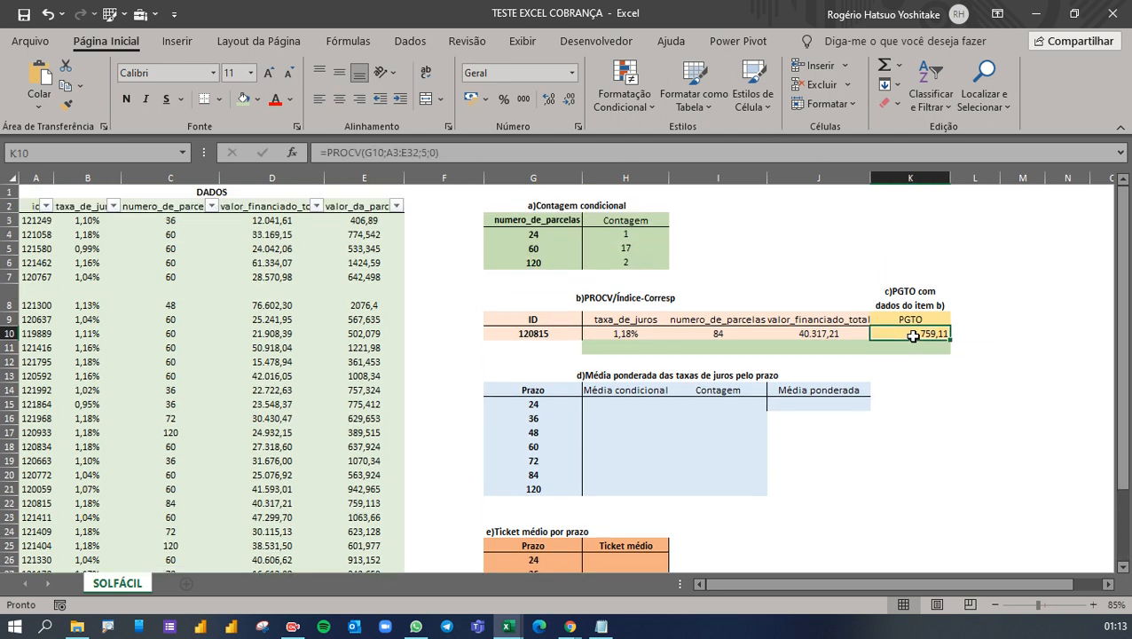
pyautogui.click(358, 206)
pyautogui.click(1025, 376)
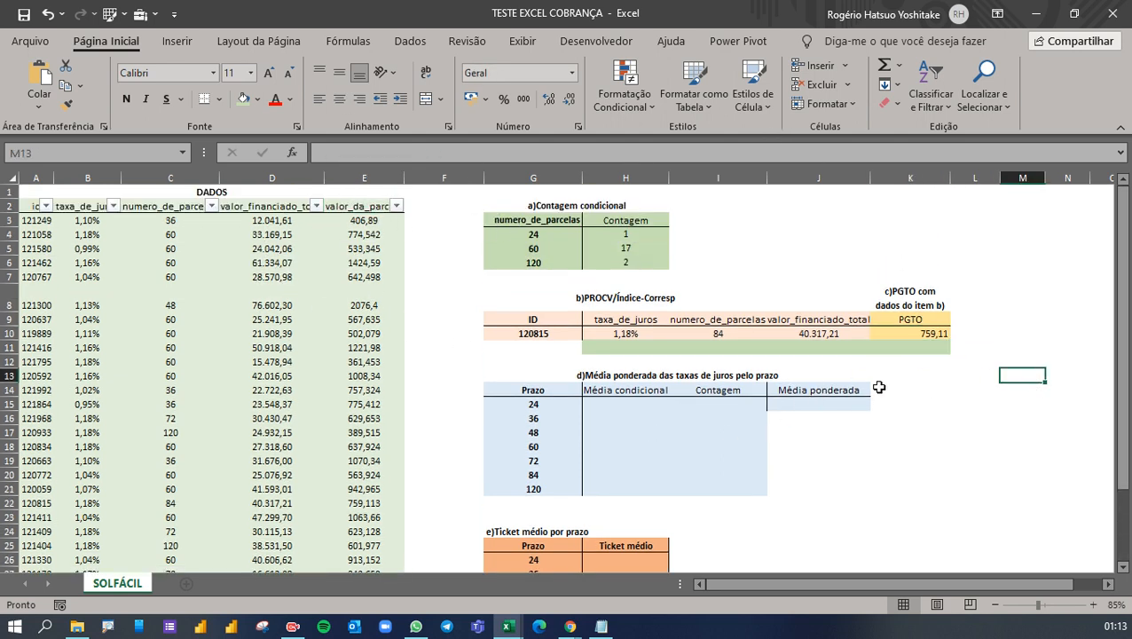
# Examine the taxa_de_juros heading in H9 and the matching interest rates in column B of the data table
pyautogui.click(637, 348)
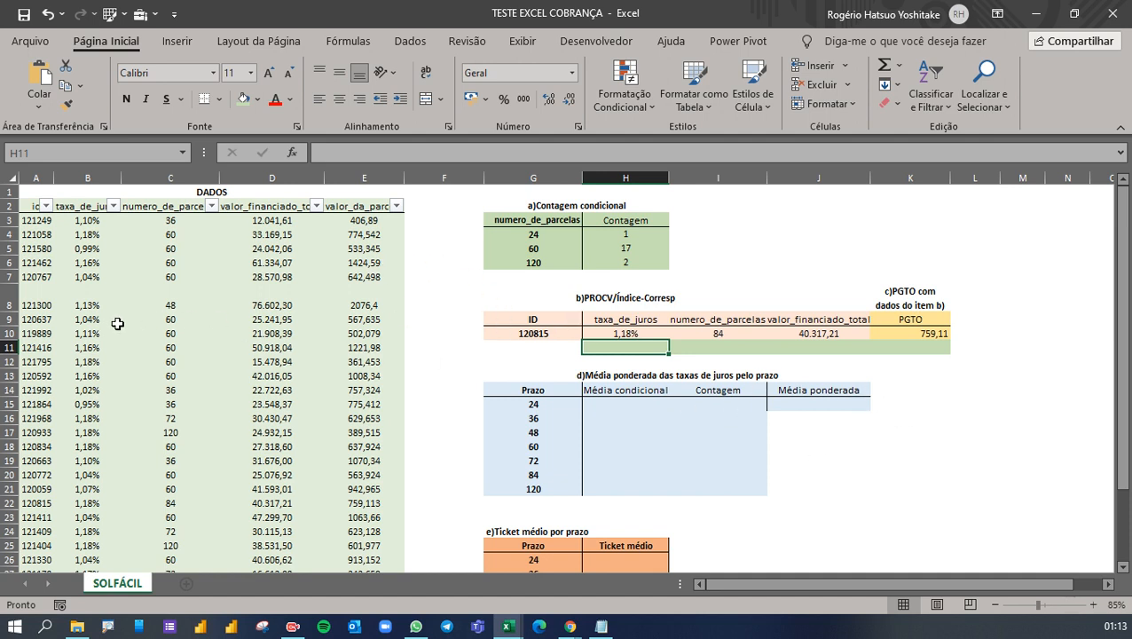
pyautogui.click(613, 320)
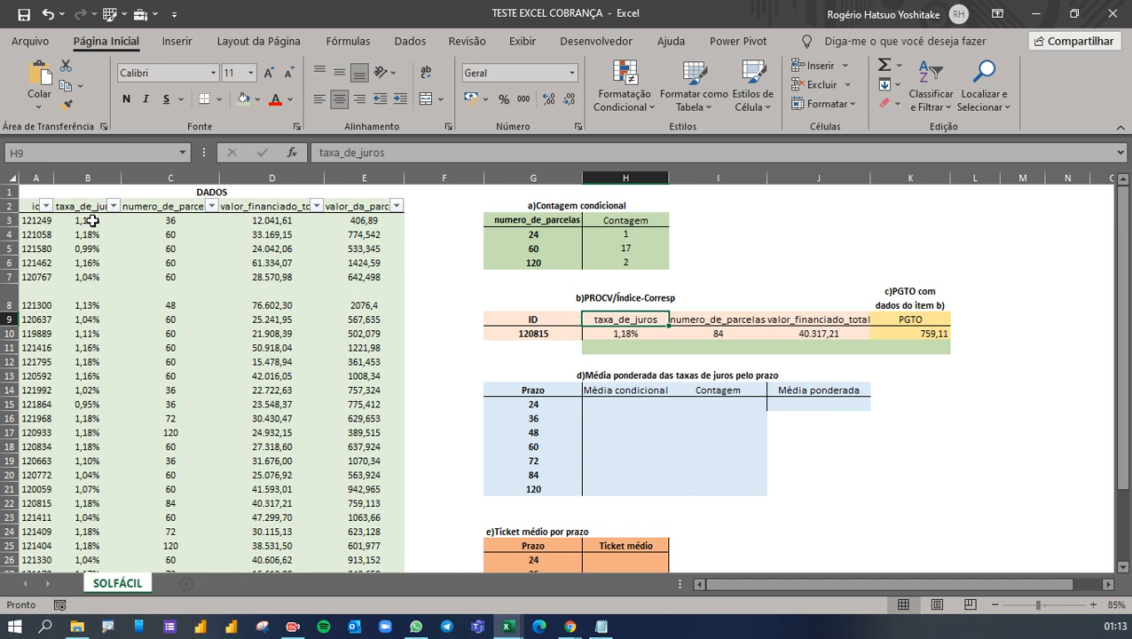
pyautogui.moveTo(86, 219); pyautogui.dragTo(94, 519)
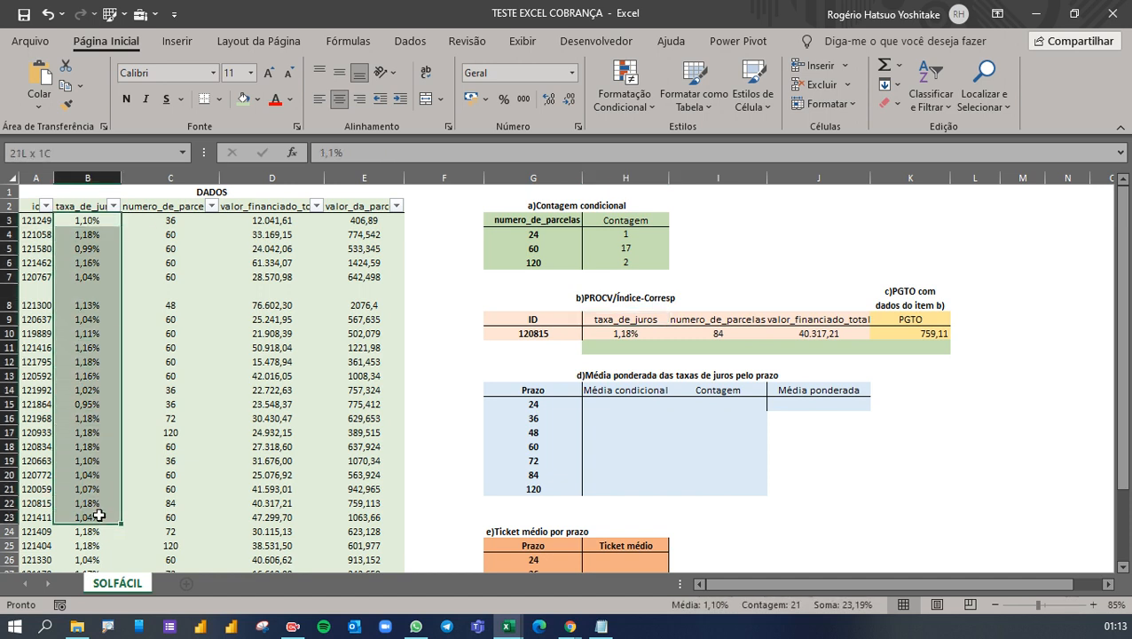
# Examine the numero_de_parcelas heading in I9, the matching column C data and the PROCV formula in I10
pyautogui.click(717, 316)
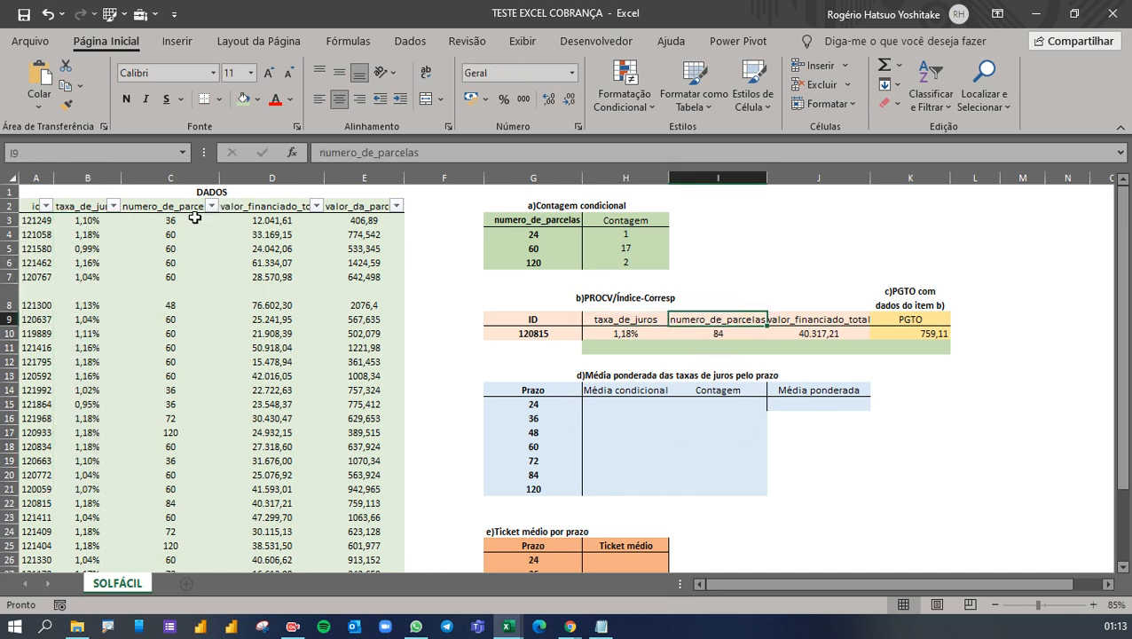
pyautogui.click(156, 216)
pyautogui.moveTo(155, 216); pyautogui.dragTo(112, 548)
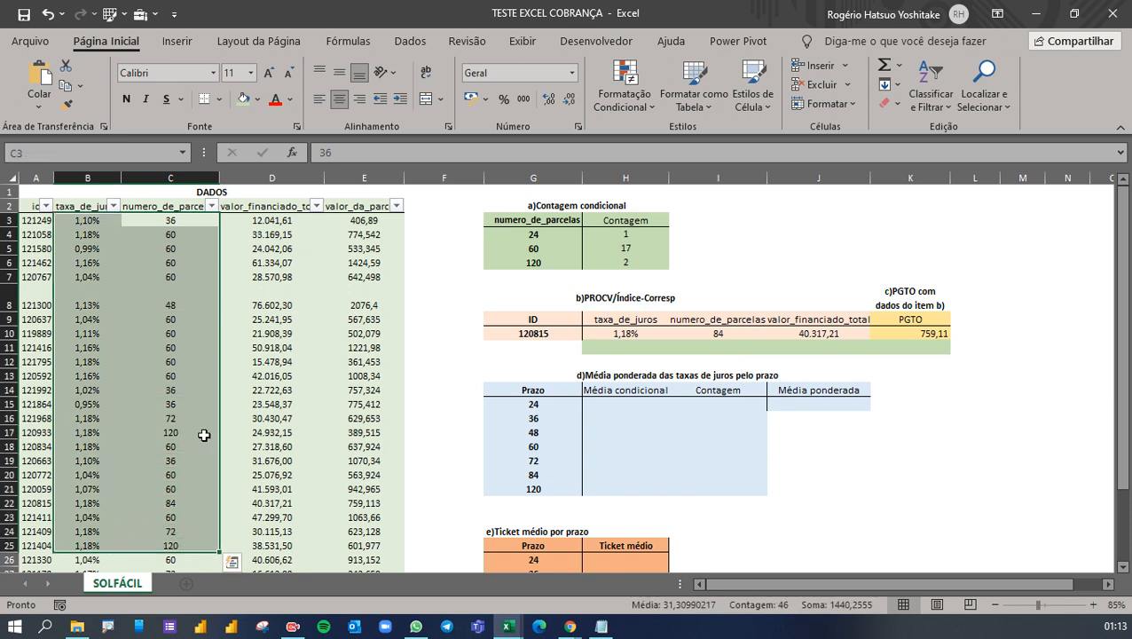
pyautogui.click(765, 273)
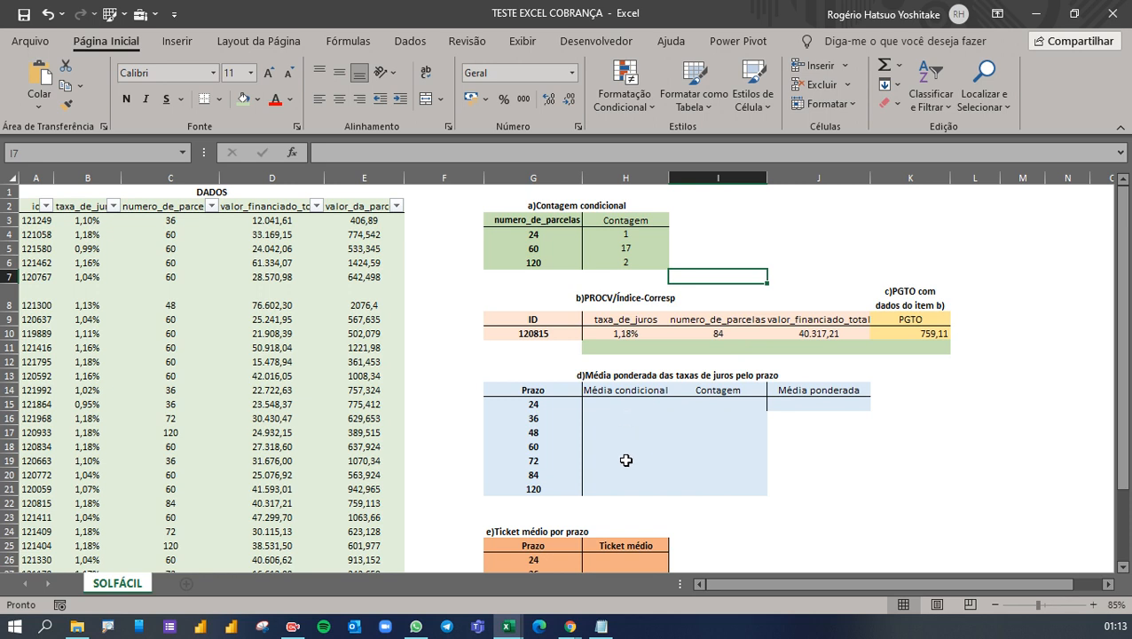
pyautogui.click(739, 334)
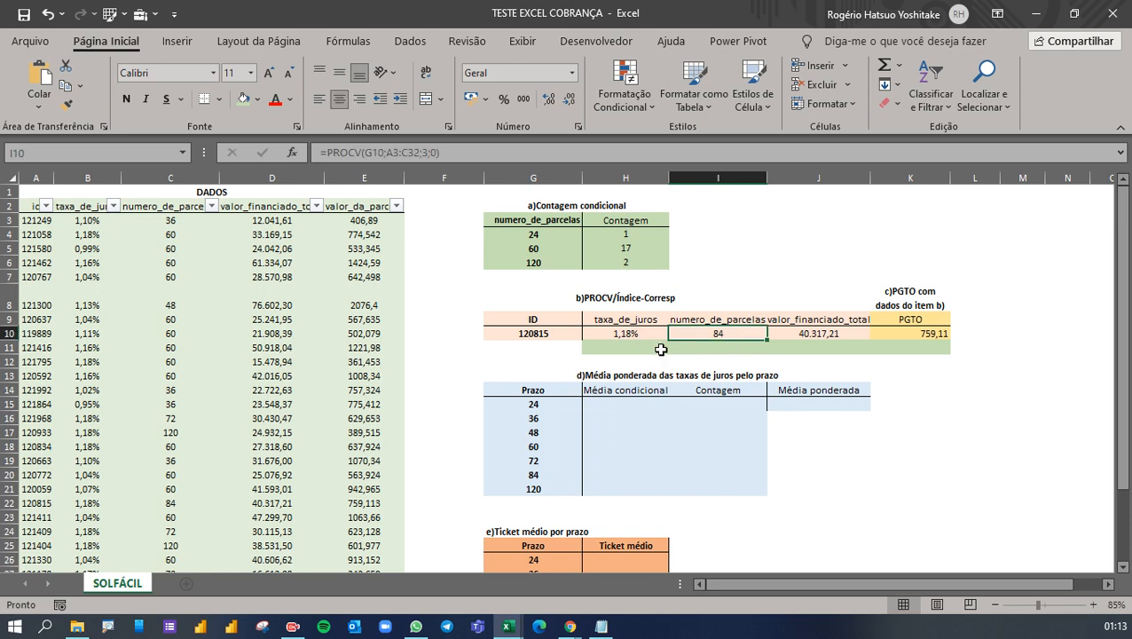
# Examine the lookup ID in G10 and the id column of the data table
pyautogui.click(543, 331)
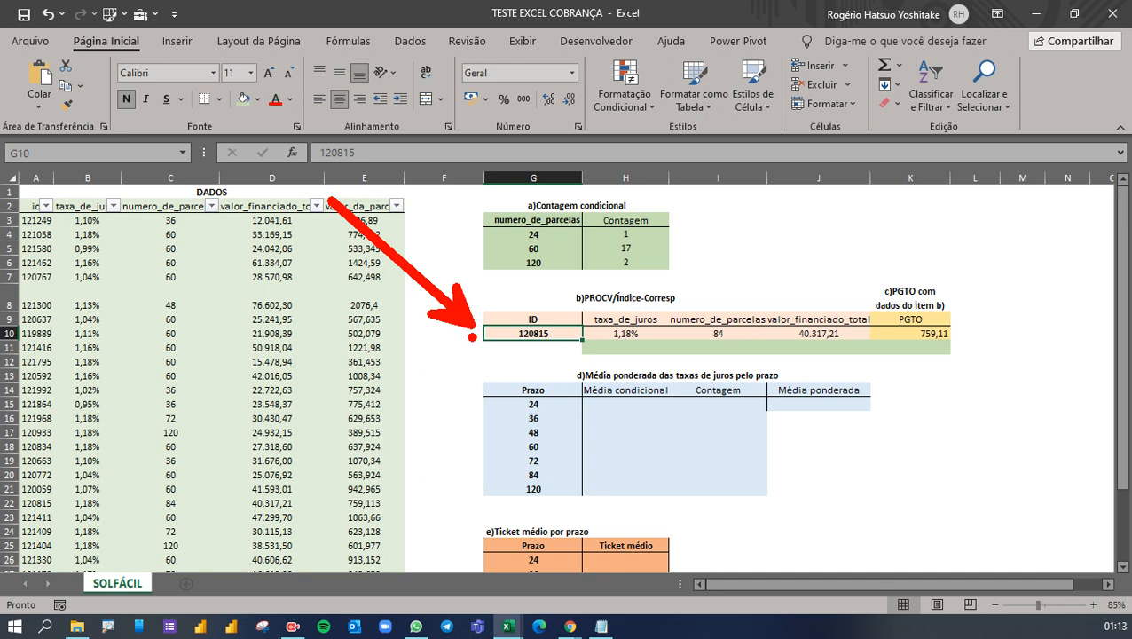
pyautogui.moveTo(472, 337); pyautogui.dragTo(340, 450)
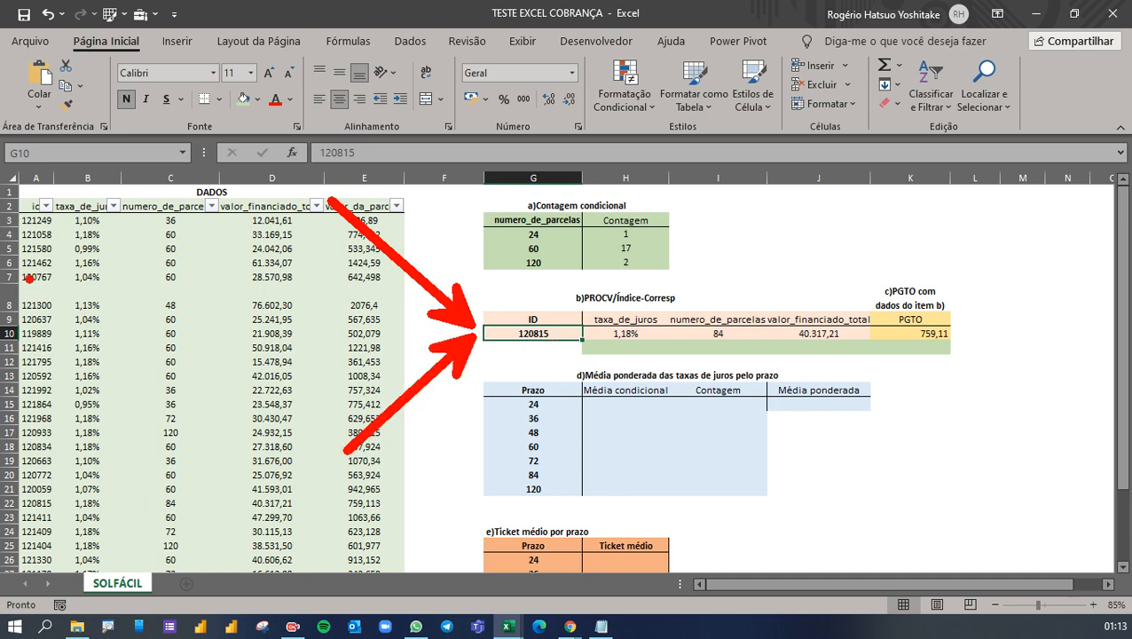
pyautogui.moveTo(25, 216)
pyautogui.mouseDown()
pyautogui.moveTo(182, 229)
pyautogui.moveTo(152, 568)
pyautogui.moveTo(3, 326)
pyautogui.moveTo(3, 247)
pyautogui.mouseUp()
pyautogui.press('Escape')
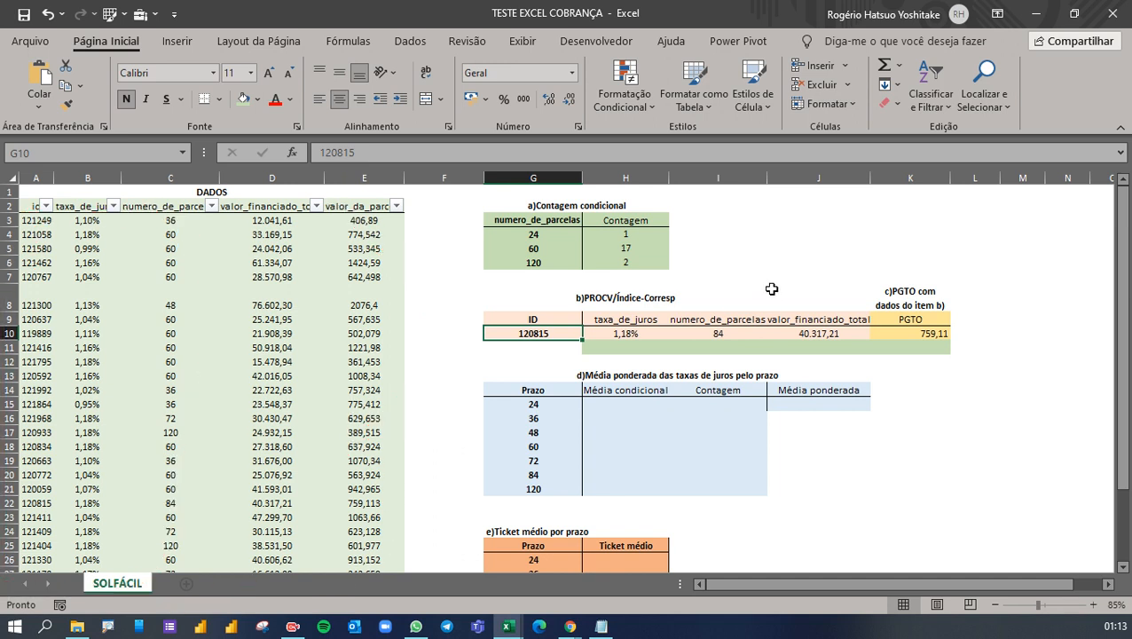
pyautogui.click(771, 288)
pyautogui.click(963, 351)
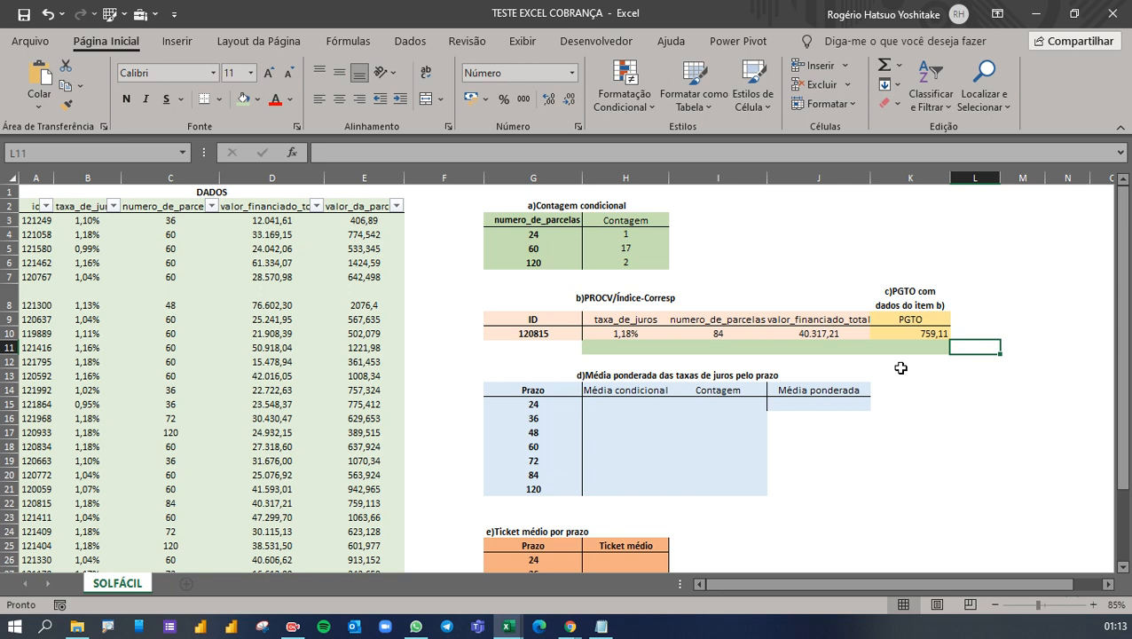
pyautogui.press('Right')
pyautogui.press('Down')
pyautogui.press('Left')
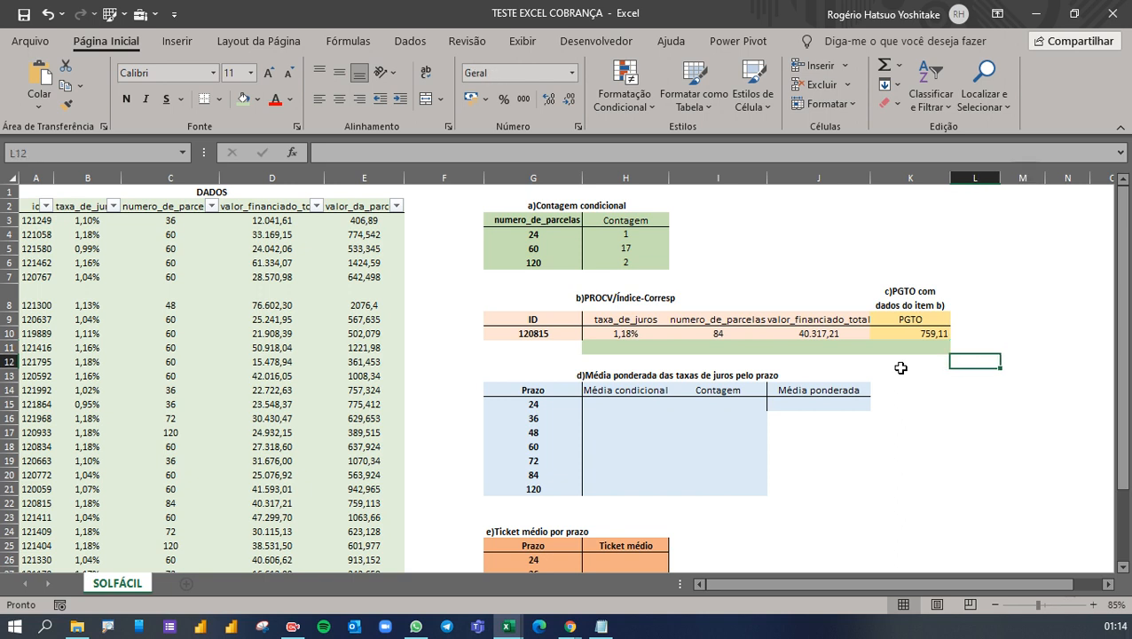
pyautogui.press('Right')
pyautogui.press('Right')
pyautogui.press('Up')
pyautogui.press('Left')
pyautogui.press('Up')
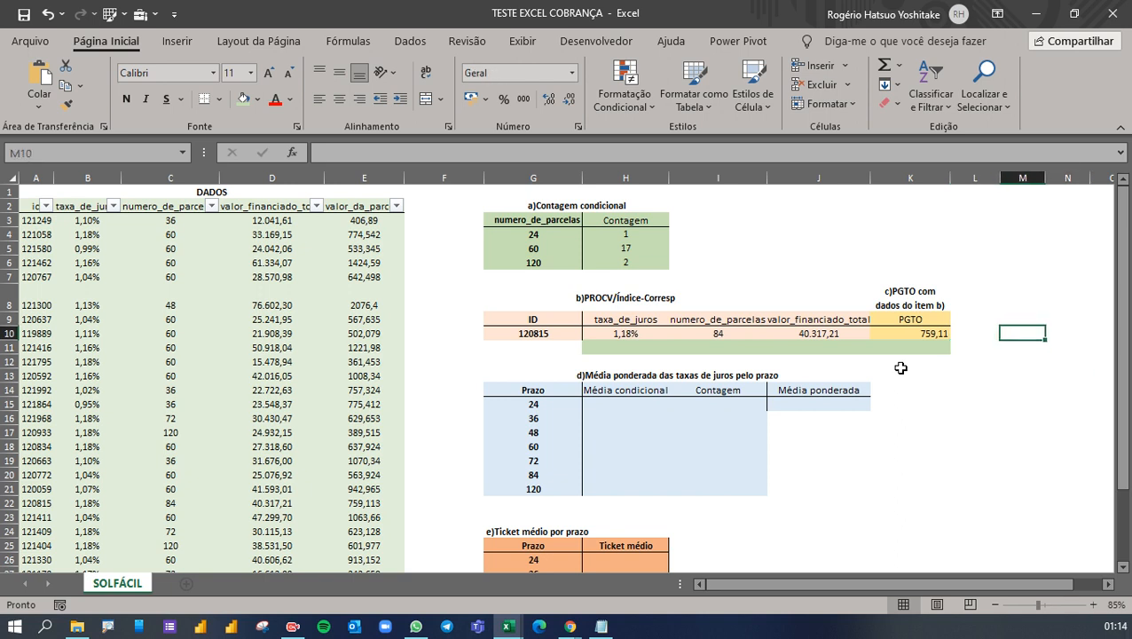
# Begin a CORRESP formula in the empty cell M11, using the ID in G10 as the lookup value
pyautogui.press('Down')
pyautogui.write('=CORRES')
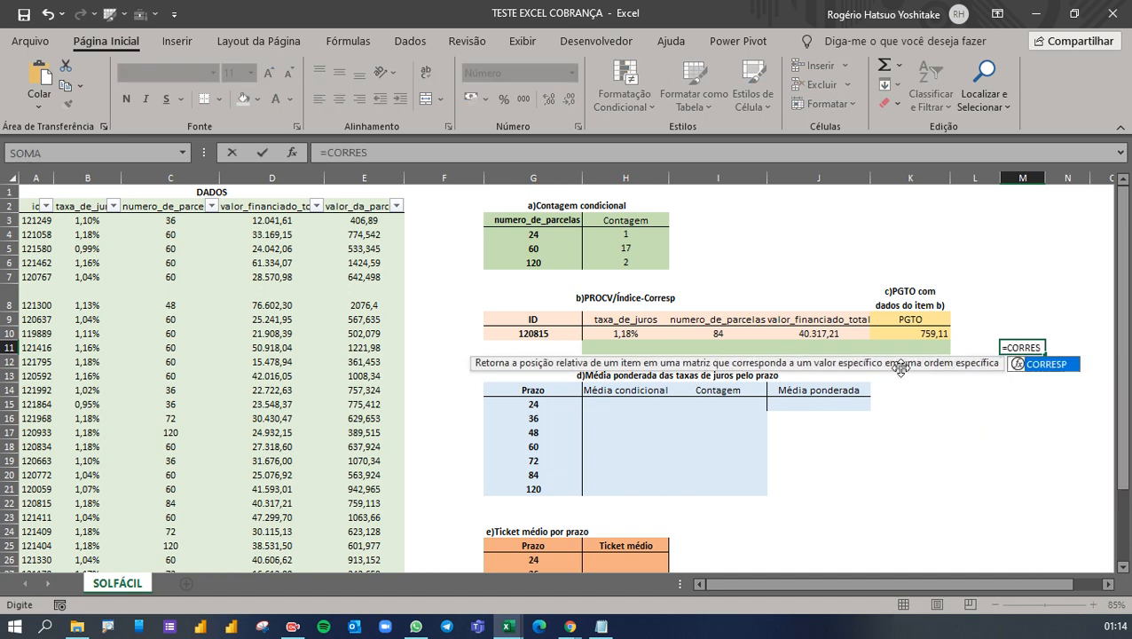
pyautogui.press('Tab')
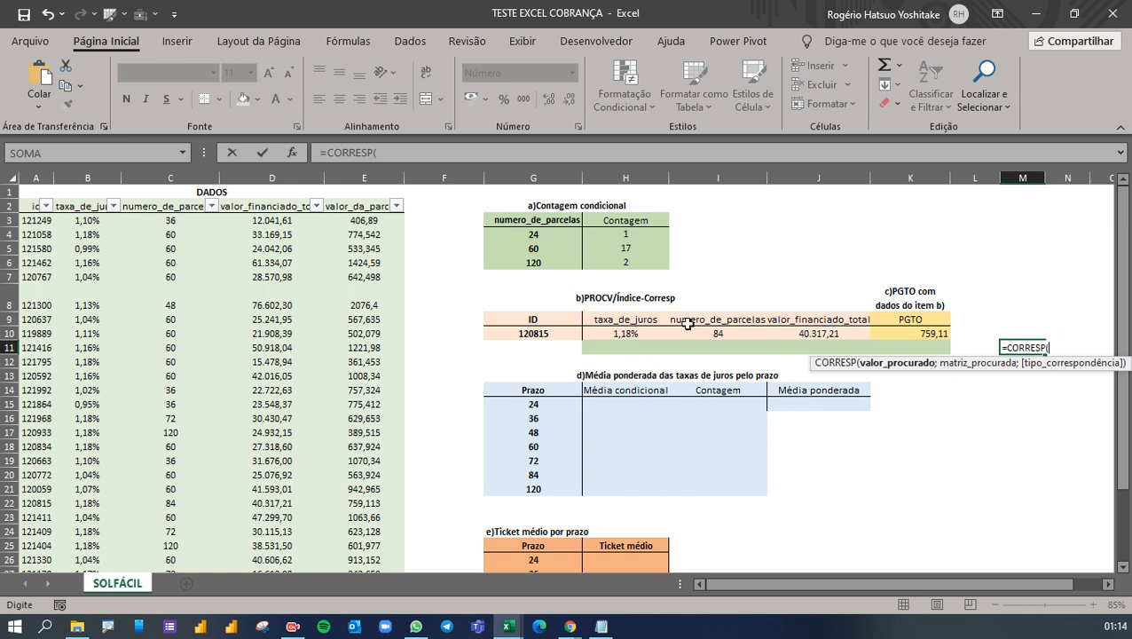
pyautogui.click(579, 331)
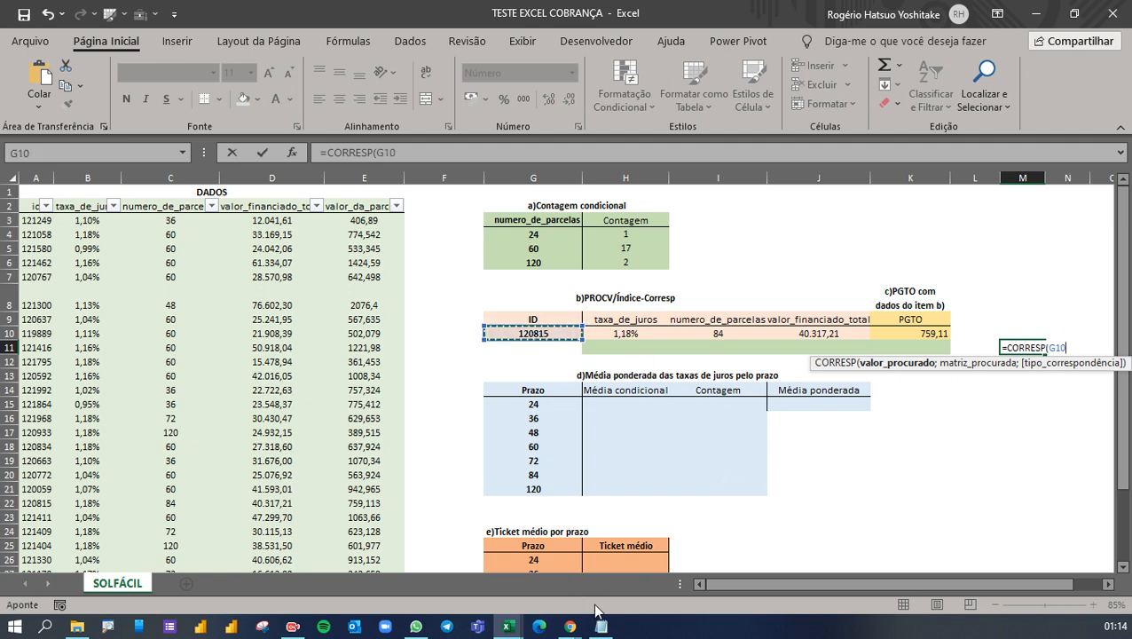
pyautogui.write(';')
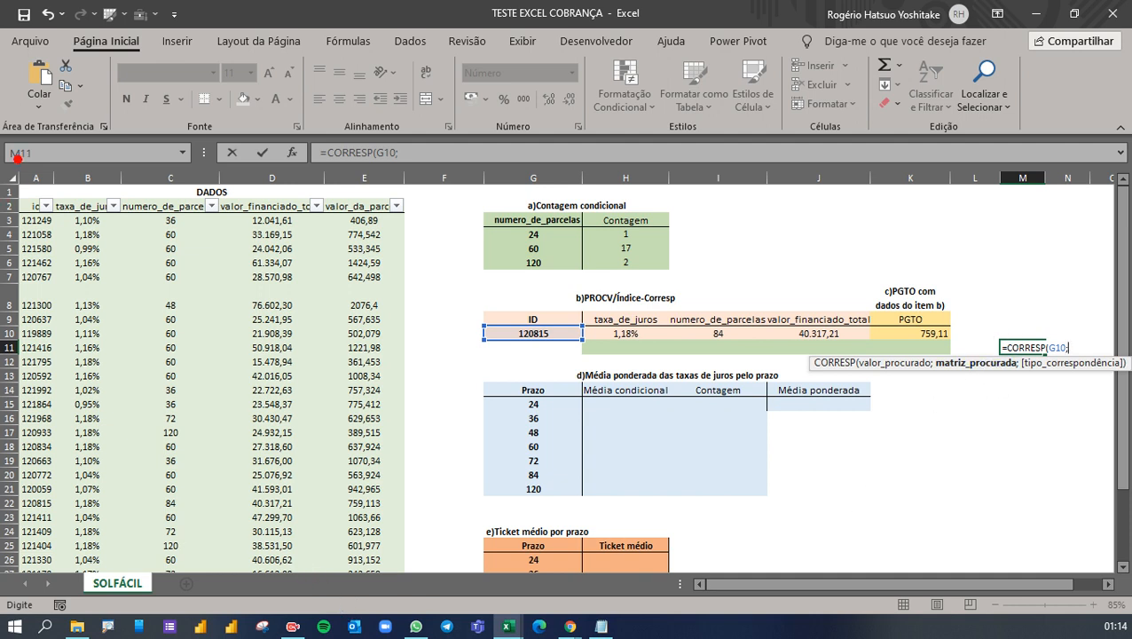
# Set the id column range A3:A32 as the lookup array of the CORRESP formula in M11
pyautogui.moveTo(15, 190); pyautogui.dragTo(81, 572)
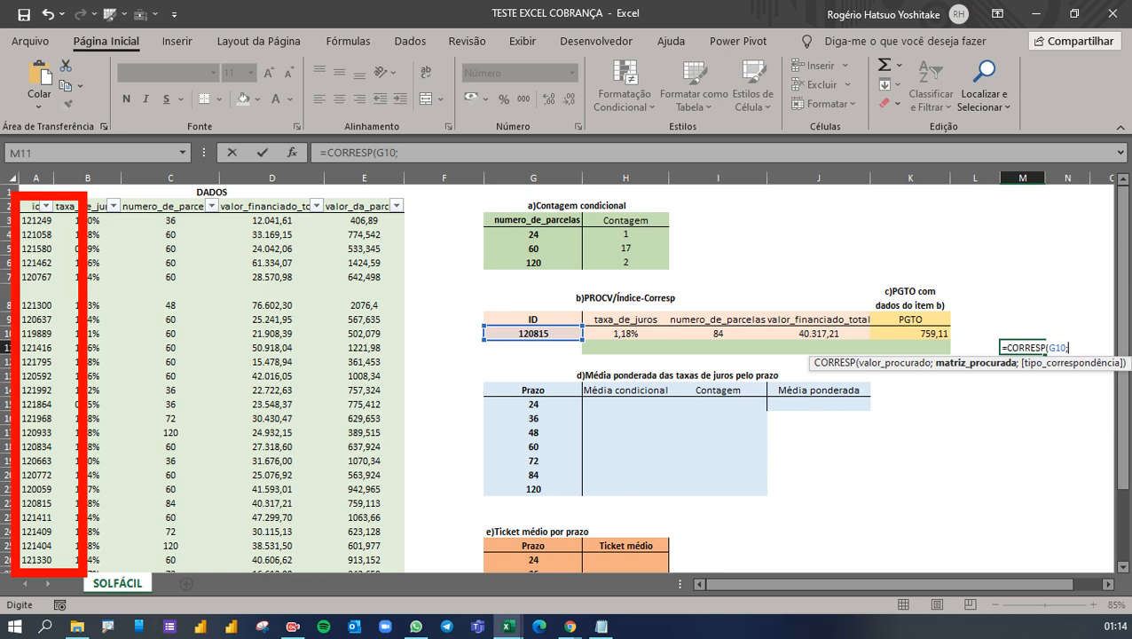
pyautogui.click(39, 220)
pyautogui.hotkey('ctrl', 'shift', 'Down')
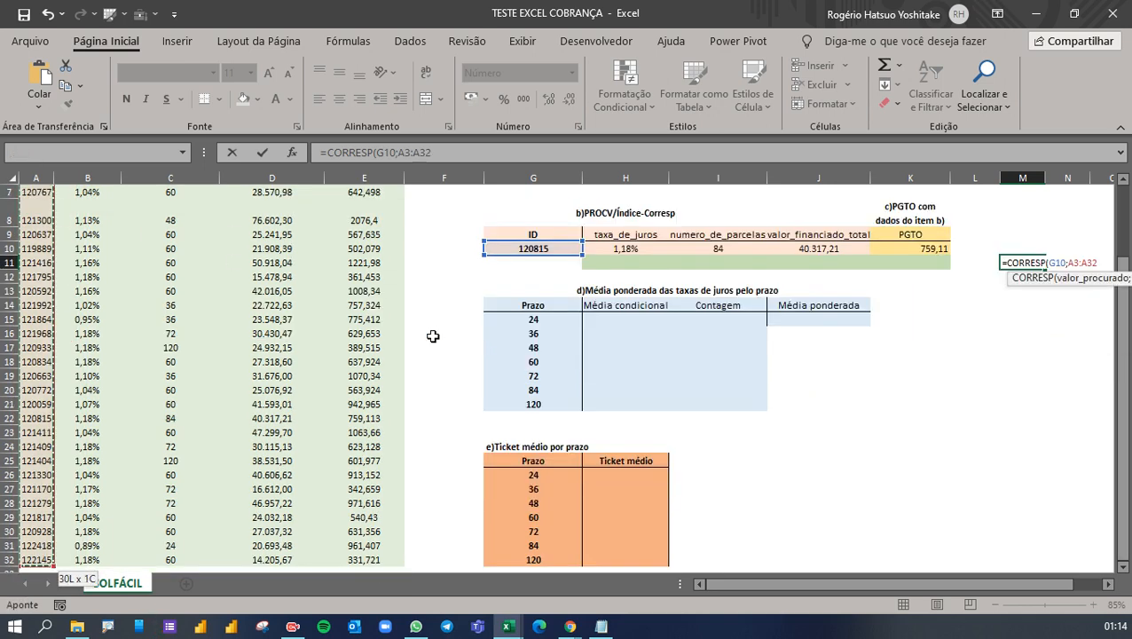
pyautogui.write(';')
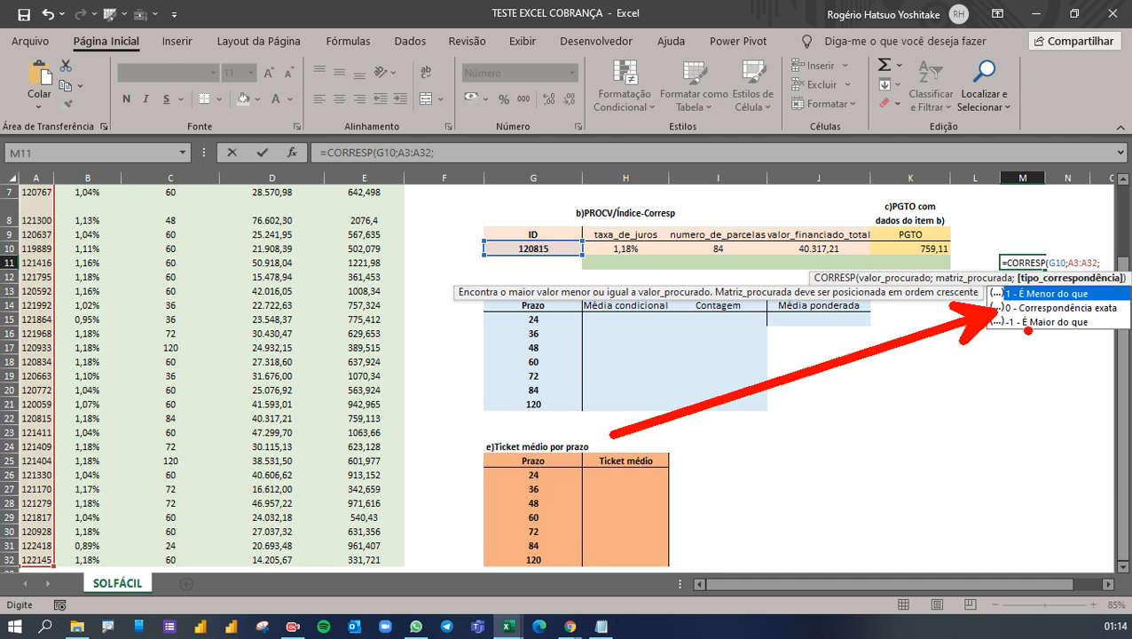
# Complete the CORRESP formula in M11 with 0 for an exact match and format its result without decimal places
pyautogui.moveTo(1011, 316); pyautogui.dragTo(1114, 321)
pyautogui.press('Escape')
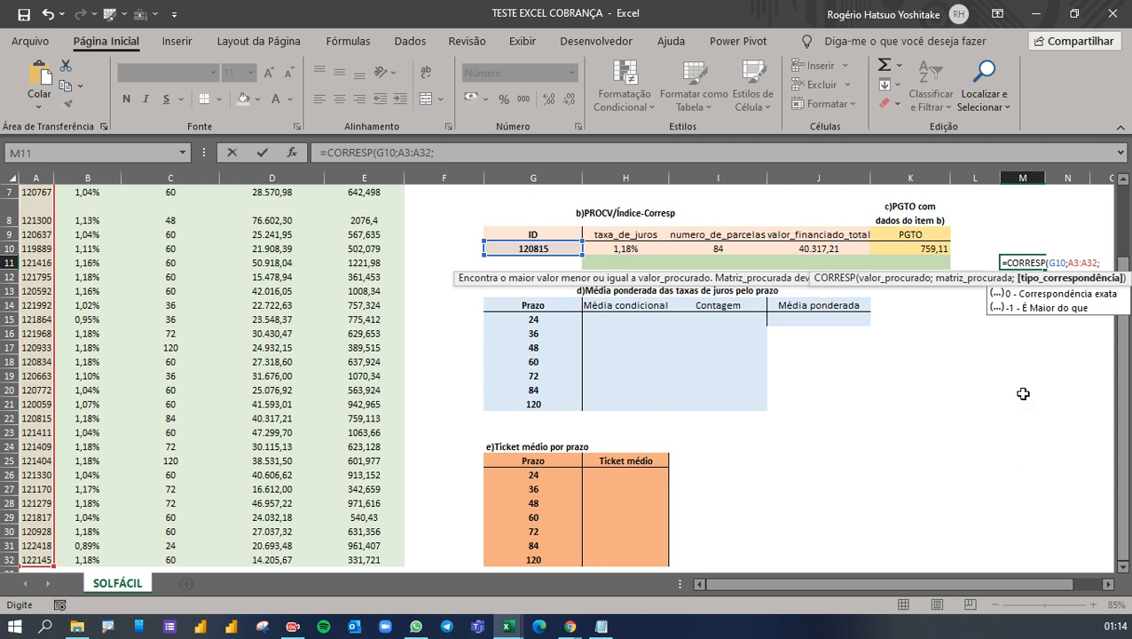
pyautogui.write('0)')
pyautogui.press('Return')
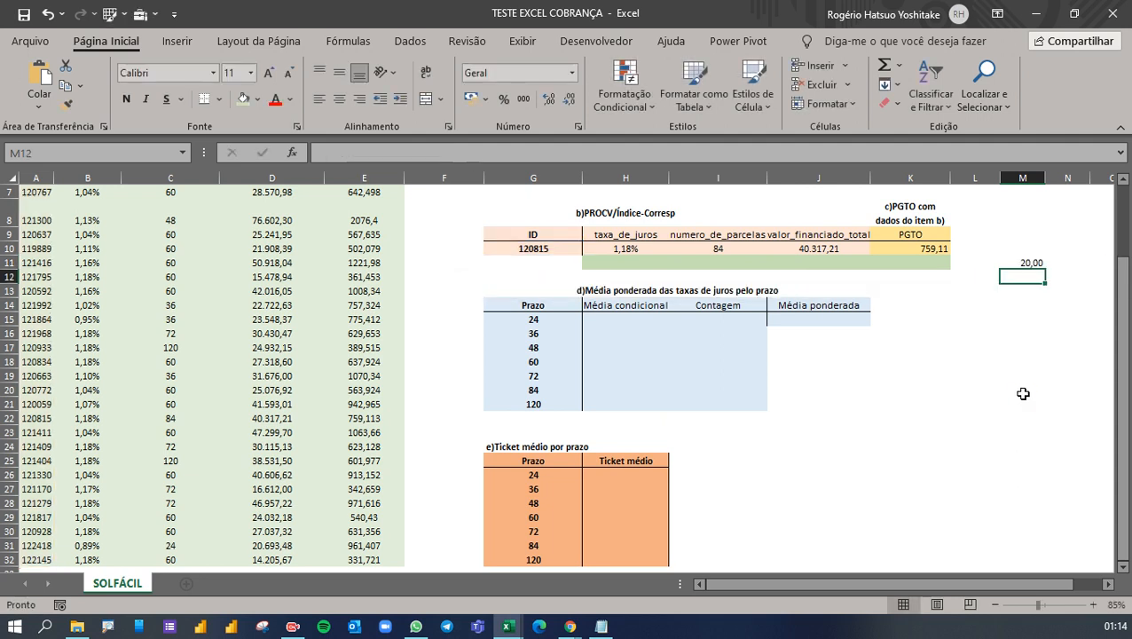
pyautogui.click(1015, 264)
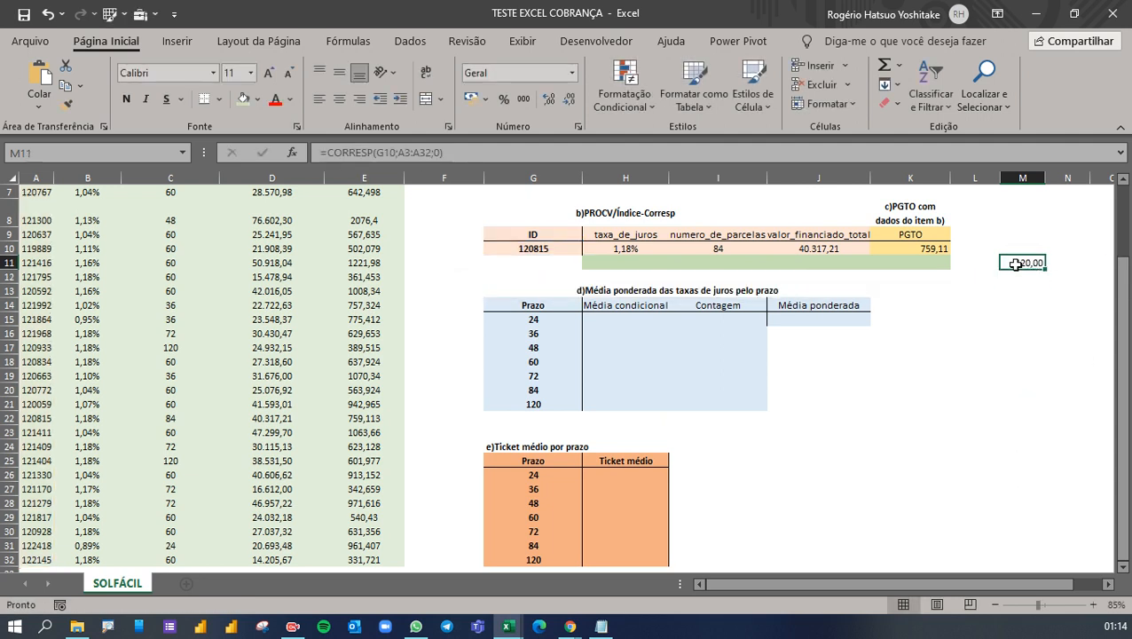
pyautogui.click(572, 99)
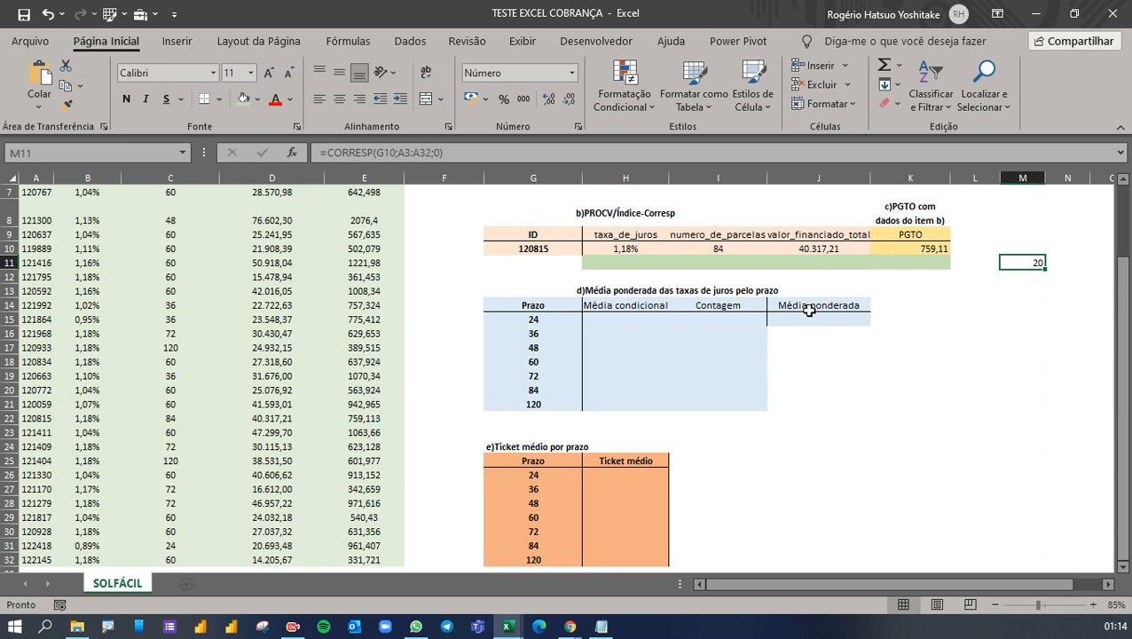
# Begin an ÍNDICE formula in M10 with the taxa_de_juros range B3:B32 as the array
pyautogui.click(1003, 248)
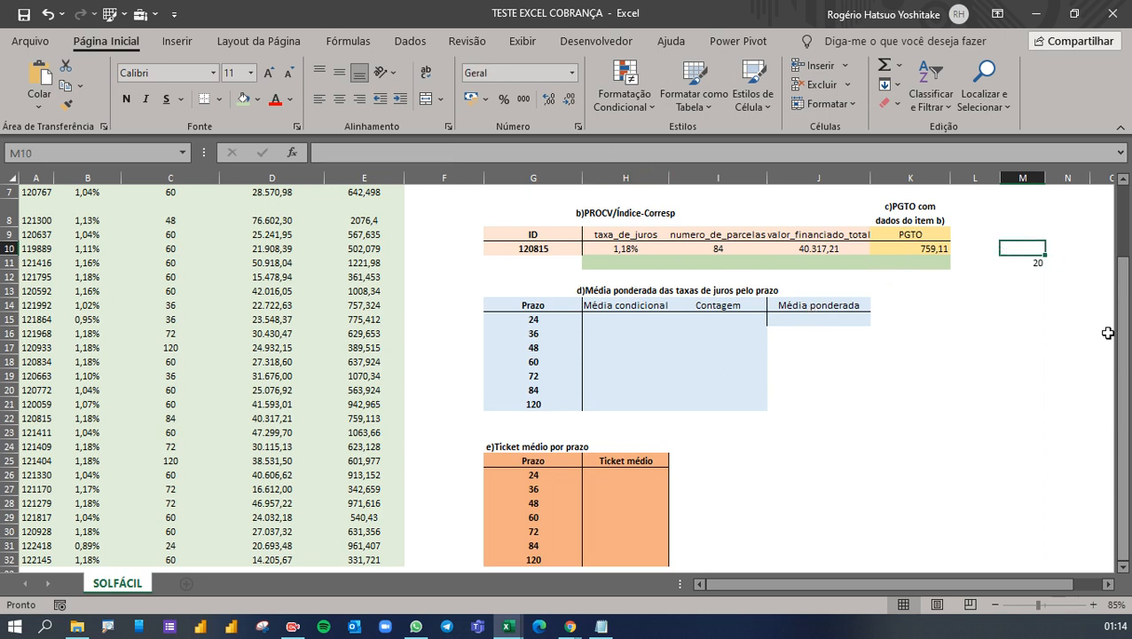
pyautogui.write('=')
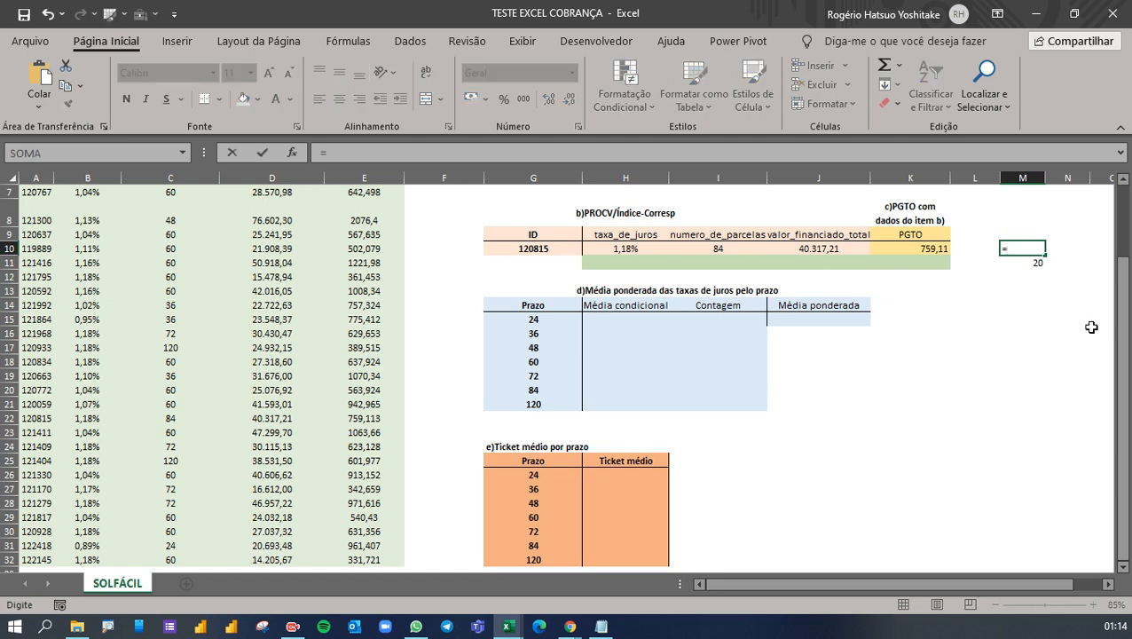
pyautogui.write('ÍNDICE(')
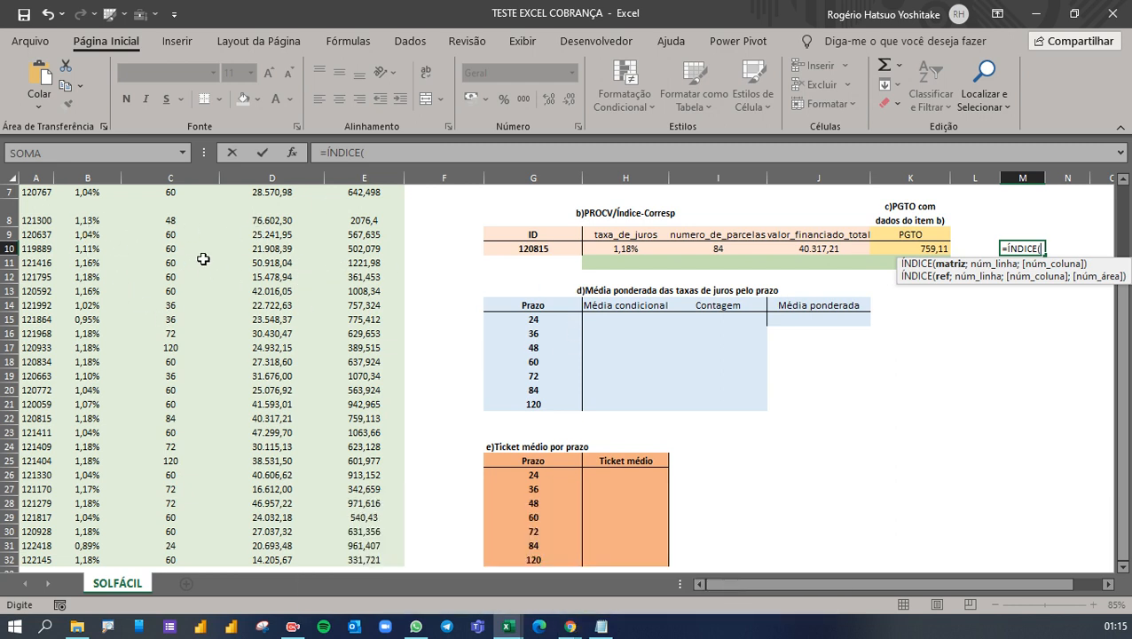
pyautogui.scroll(2, 192, 301)
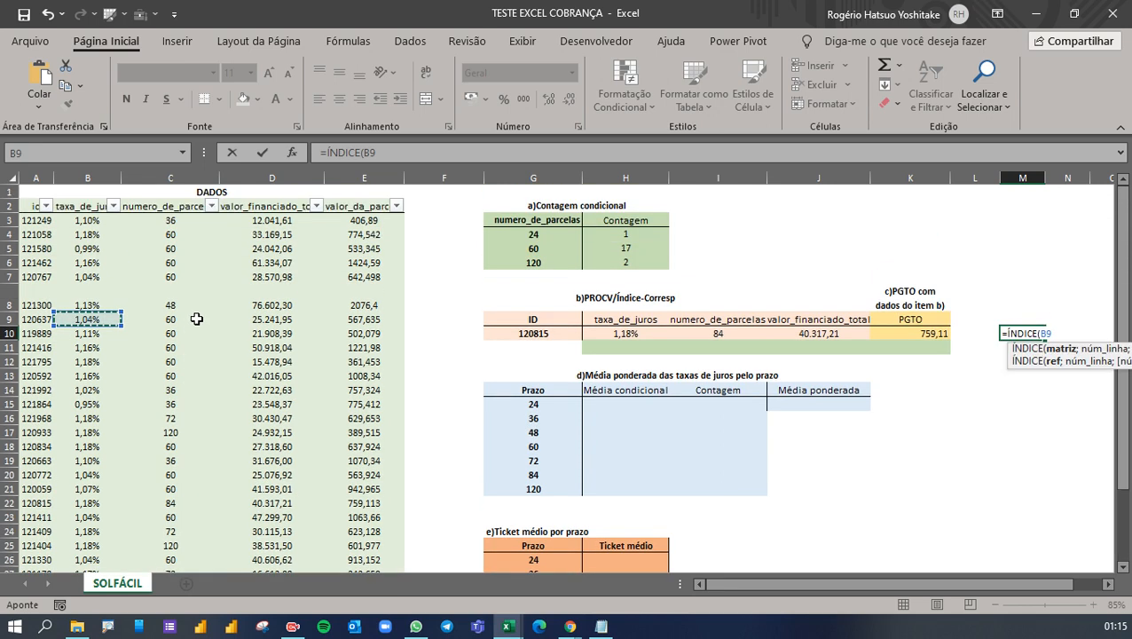
pyautogui.click(88, 220)
pyautogui.hotkey('ctrl', 'shift', 'Down')
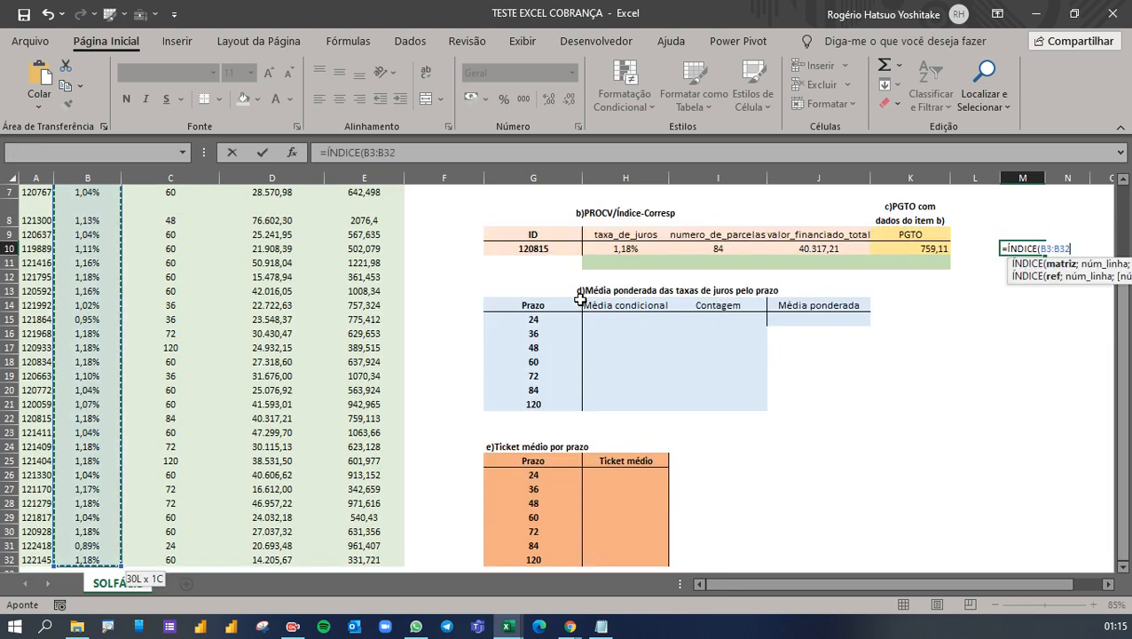
pyautogui.write(';')
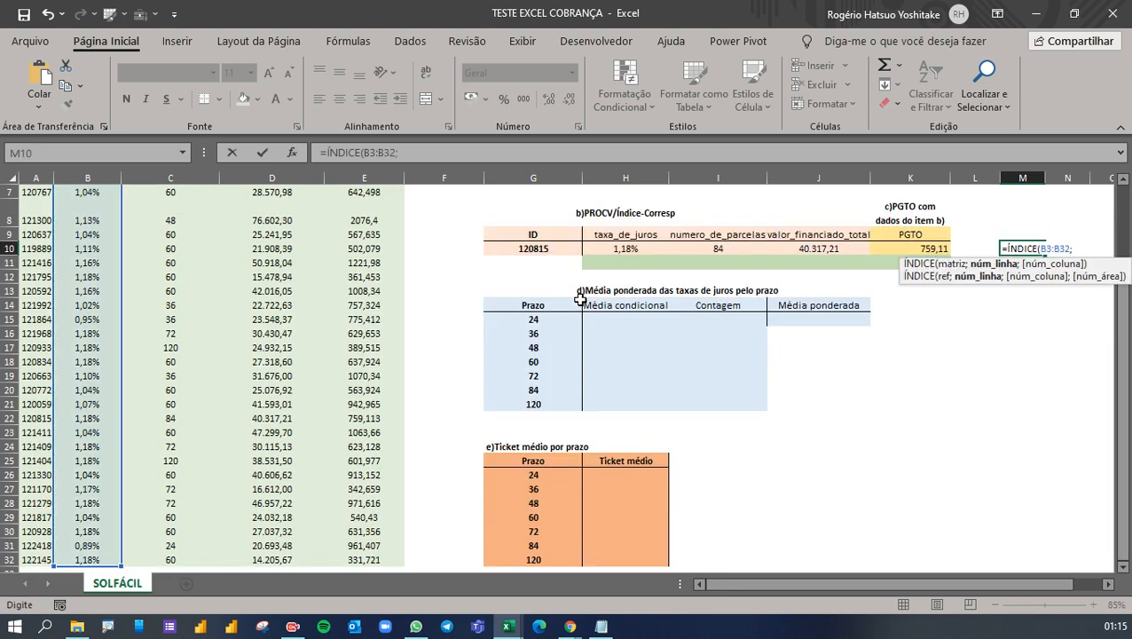
# Complete the ÍNDICE formula in M10 with the CORRESP result in M11 as the row number
pyautogui.click(1020, 333)
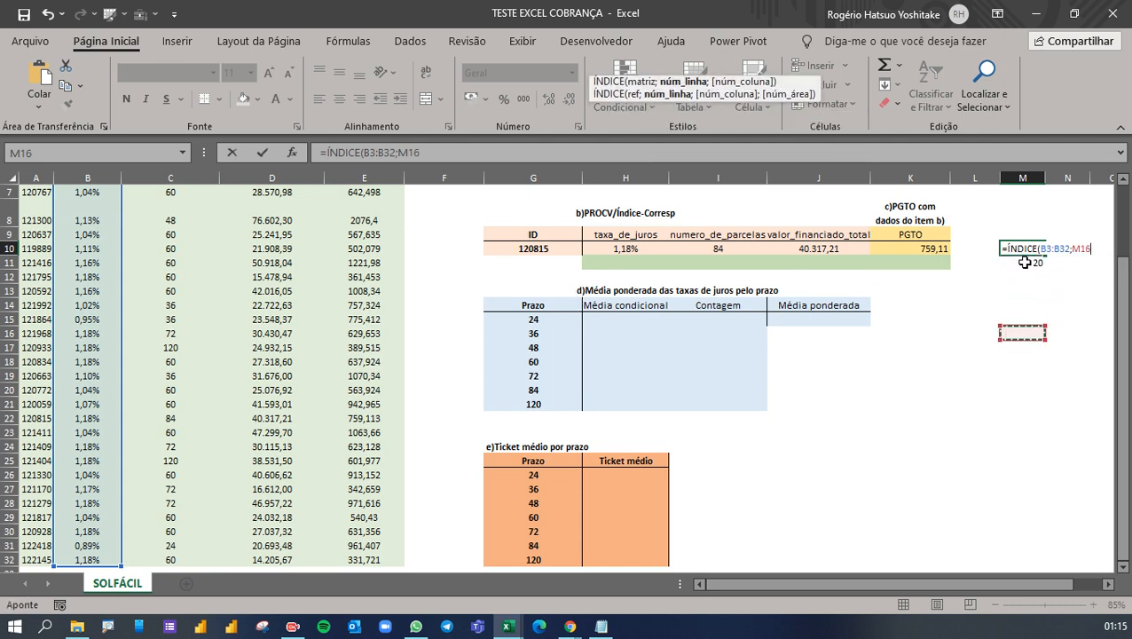
pyautogui.click(1018, 262)
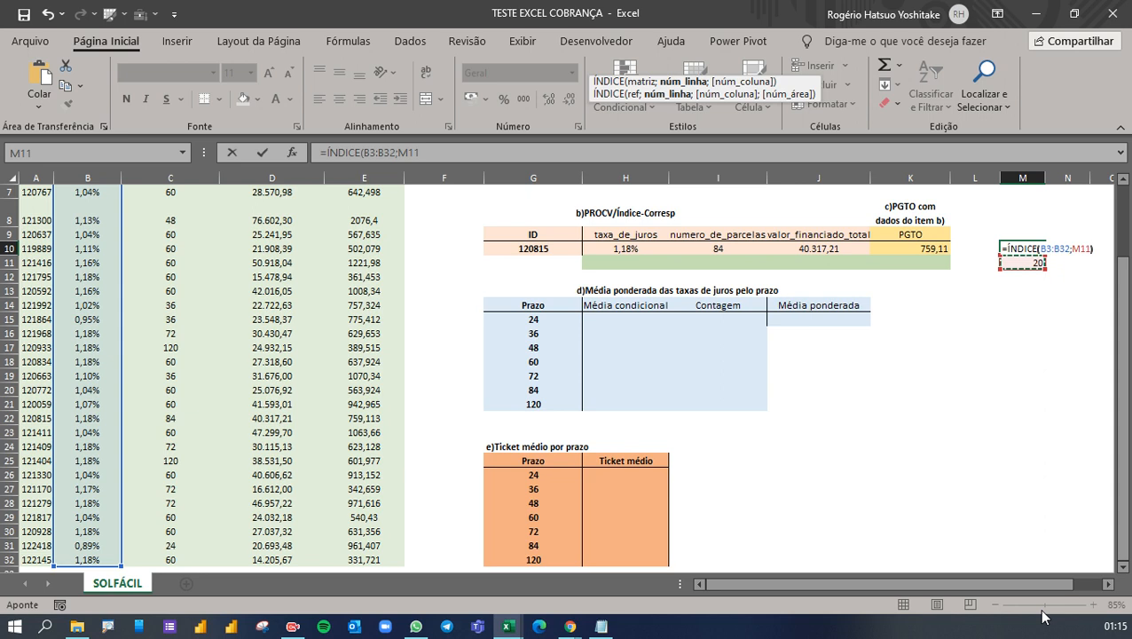
pyautogui.write(')')
pyautogui.press('Return')
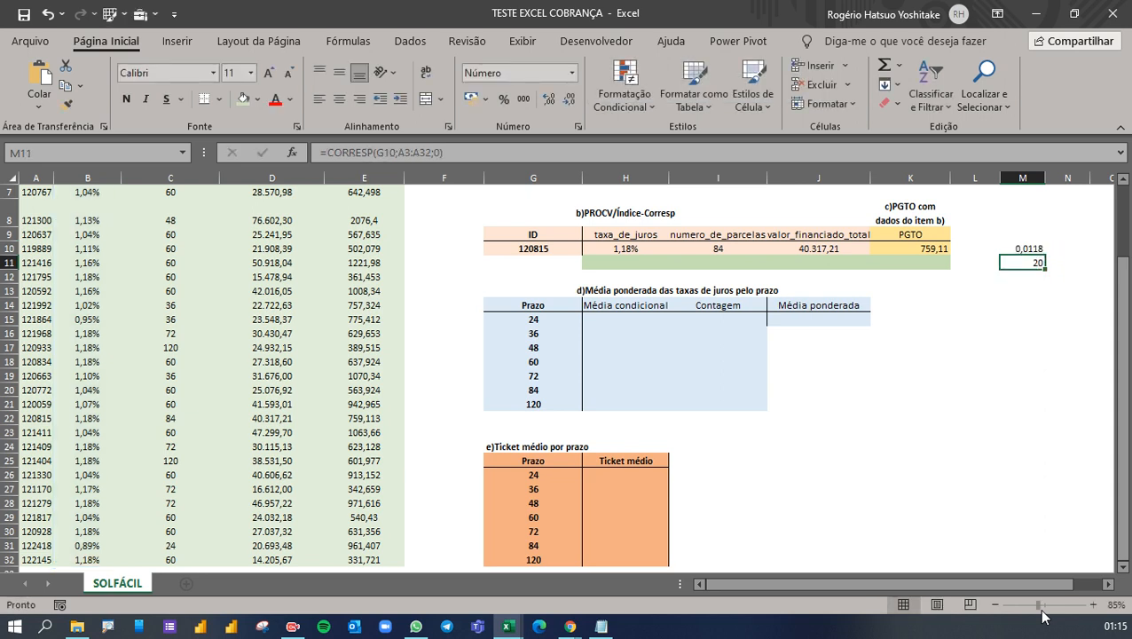
# Format the ÍNDICE result in M10 as a percentage with two decimal places
pyautogui.press('Up')
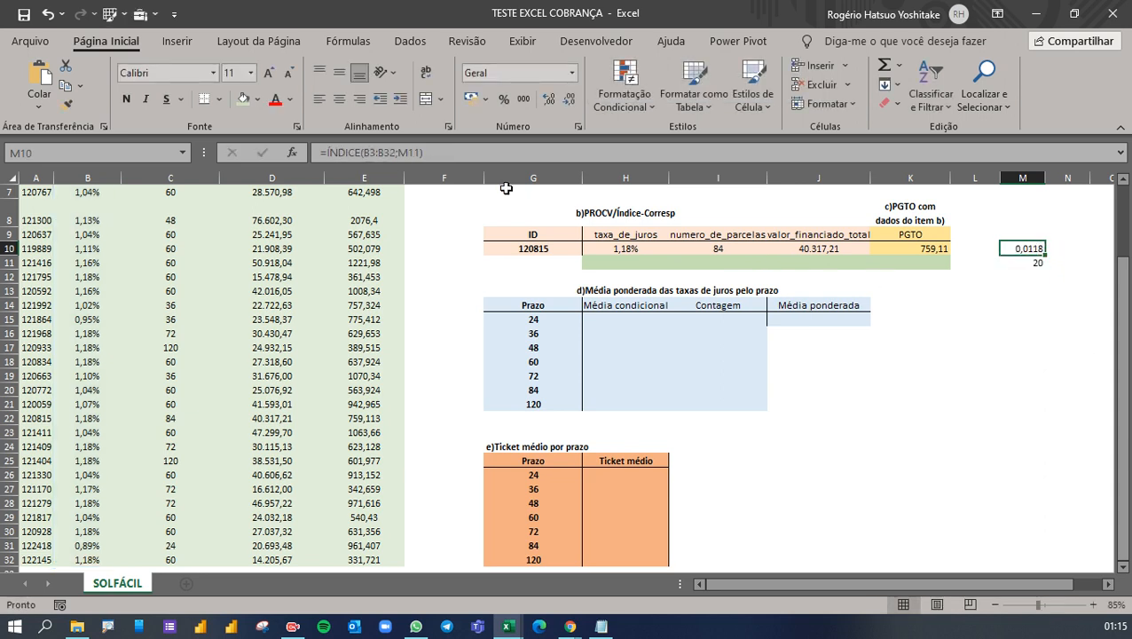
pyautogui.click(504, 98)
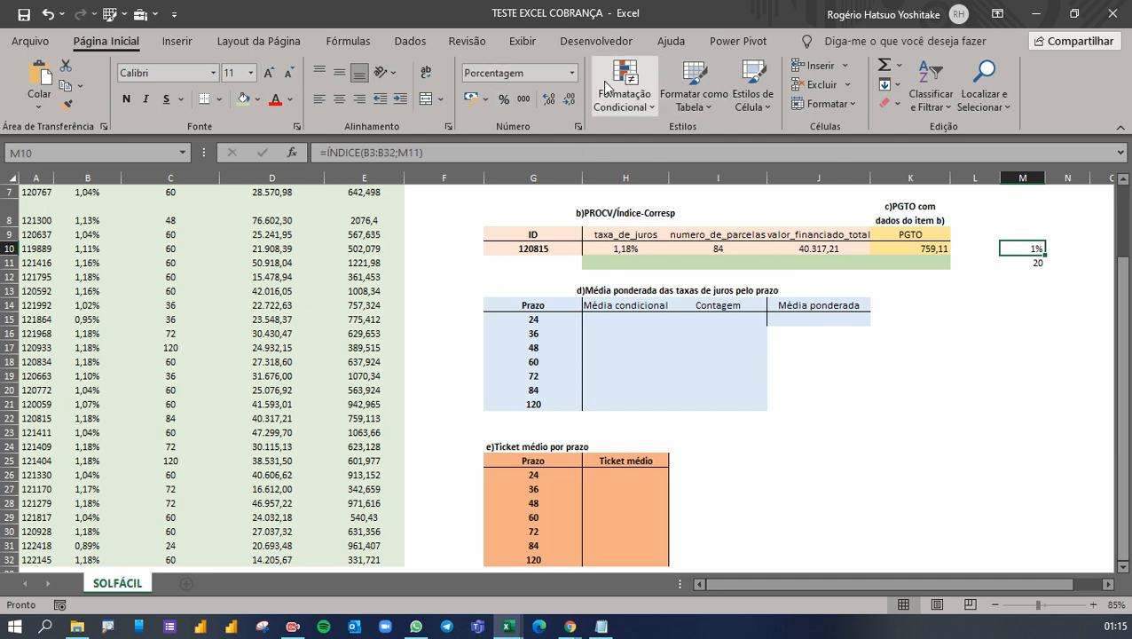
pyautogui.click(556, 93)
pyautogui.click(555, 93)
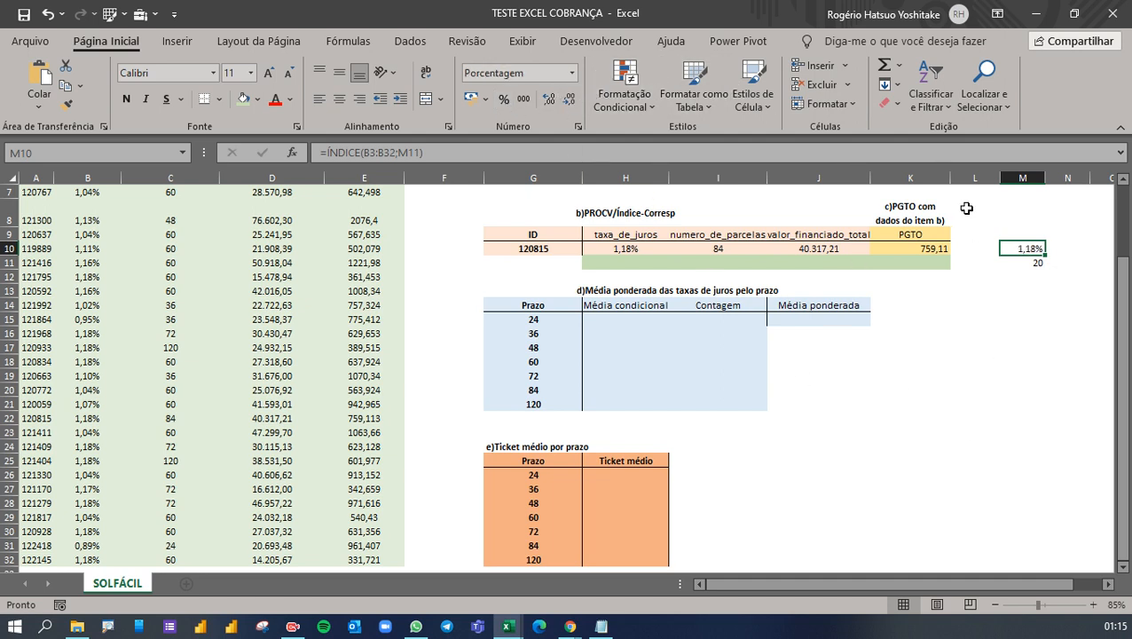
# Review the CORRESP formula in M11, then clear the trial formulas from M10:M13
pyautogui.click(1012, 289)
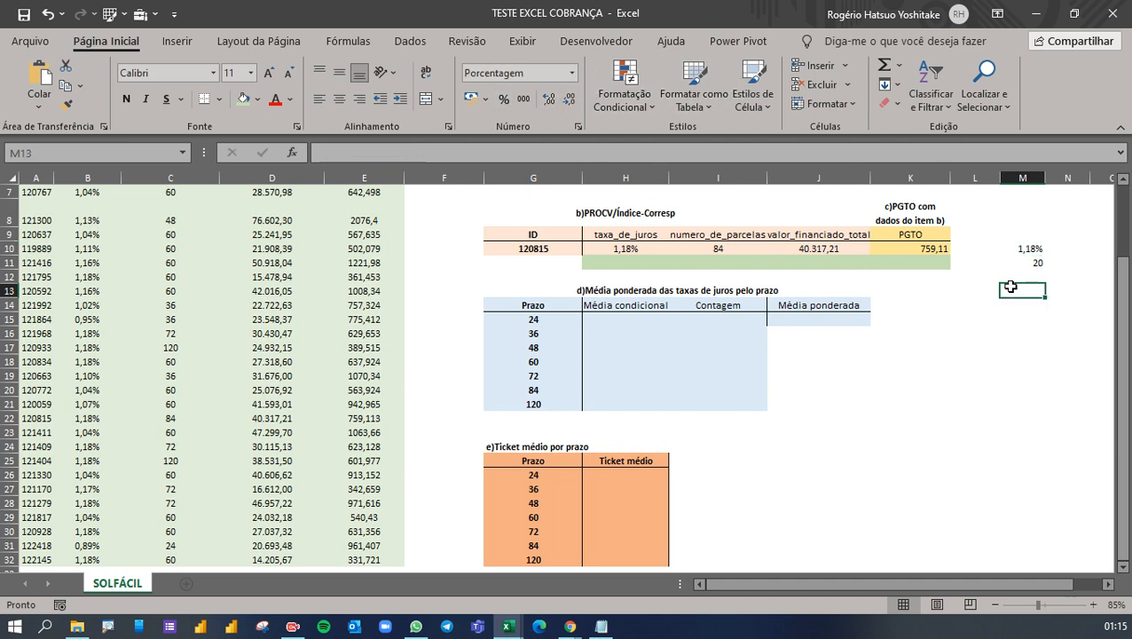
pyautogui.click(1020, 262)
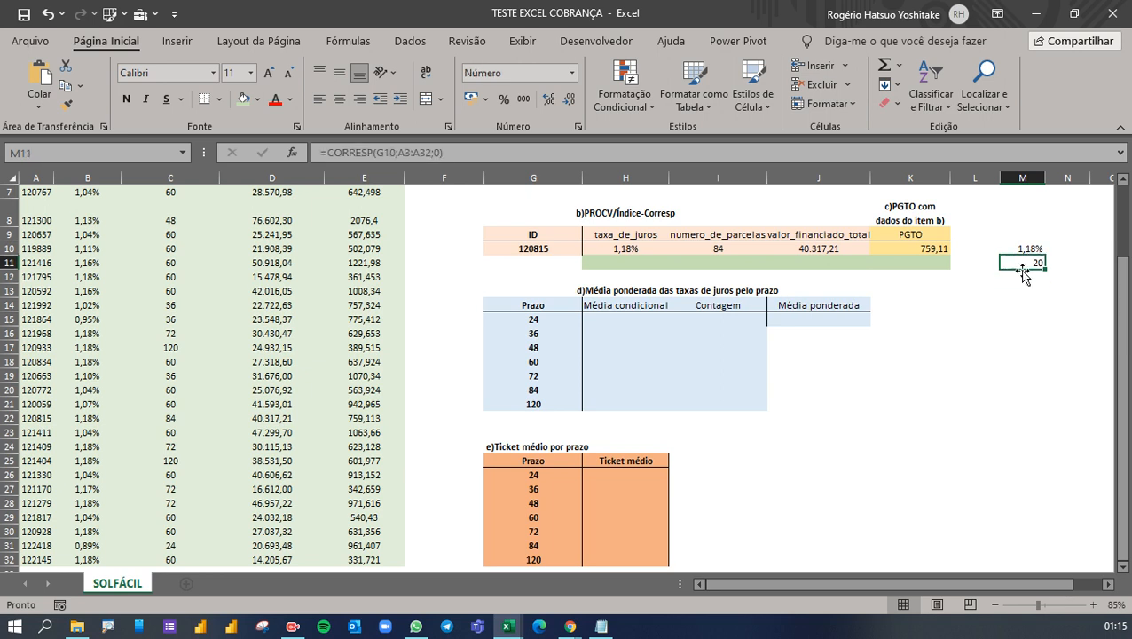
pyautogui.moveTo(328, 153); pyautogui.dragTo(444, 152)
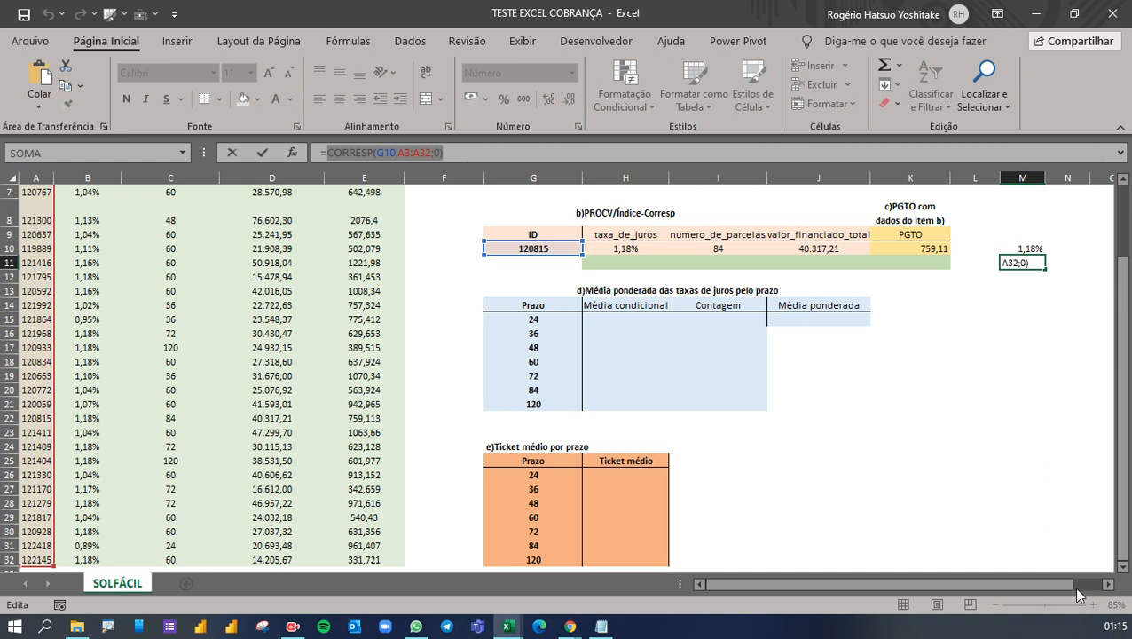
pyautogui.press('Escape')
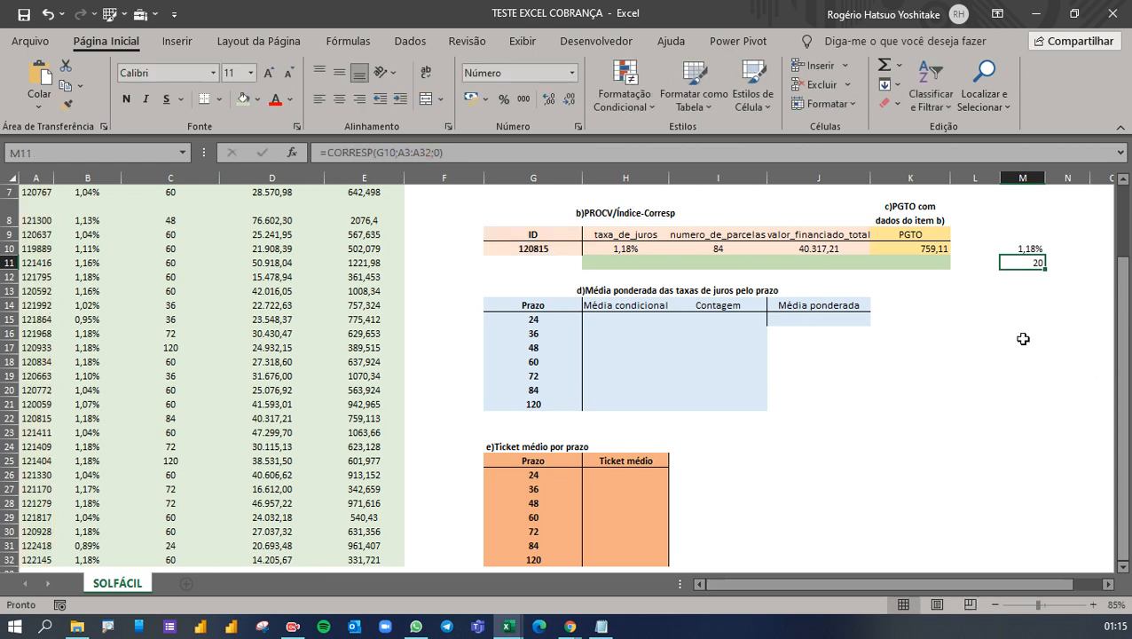
pyautogui.moveTo(1014, 245); pyautogui.dragTo(1024, 285)
pyautogui.press('Delete')
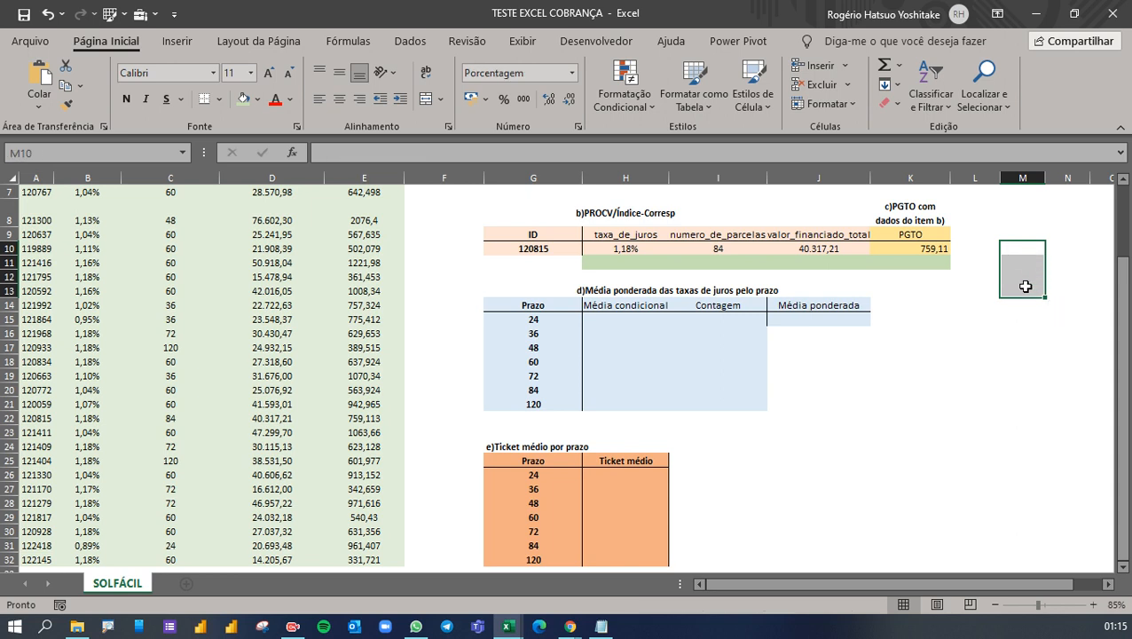
# Begin an ÍNDICE formula in H11 with the taxa_de_juros range B3:B32 as the array
pyautogui.click(620, 252)
pyautogui.click(622, 260)
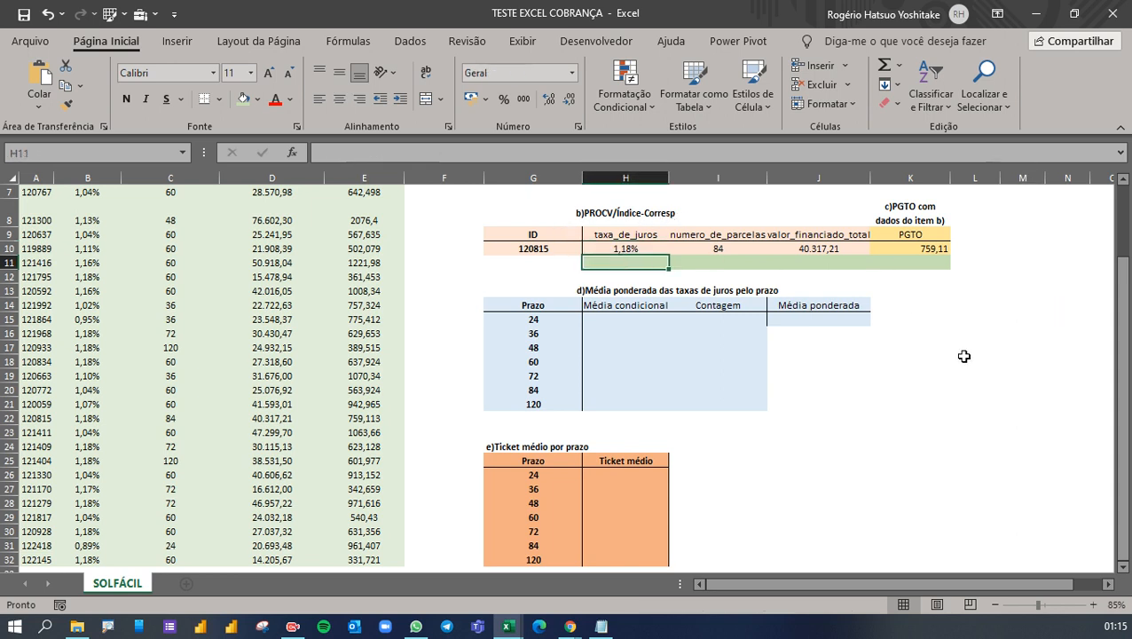
pyautogui.write('=ÍN')
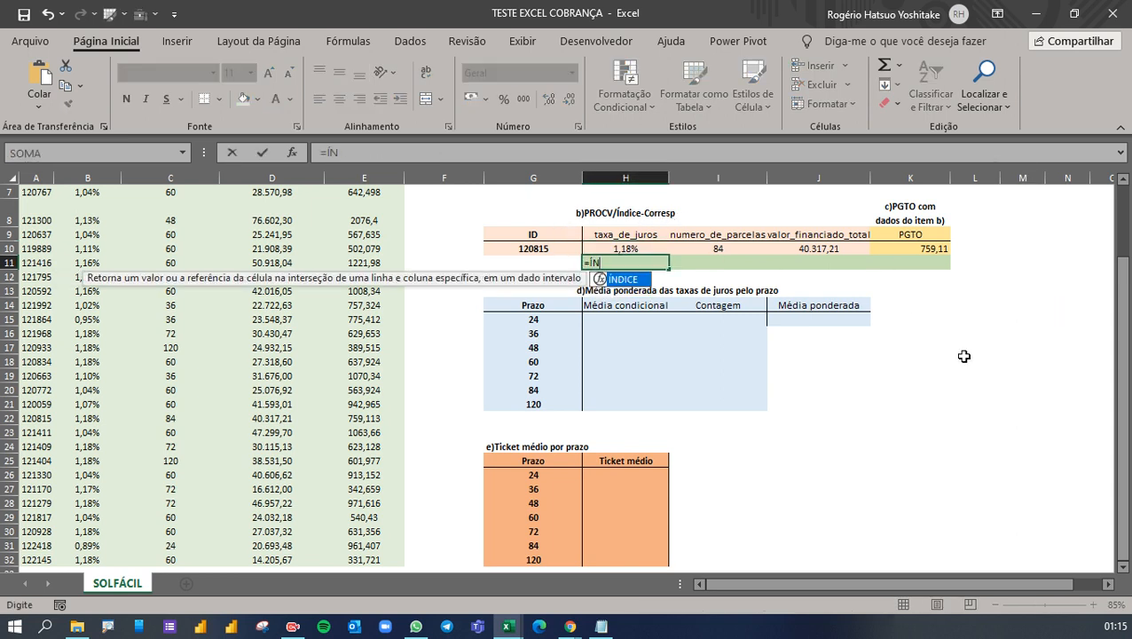
pyautogui.write('D')
pyautogui.press('Tab')
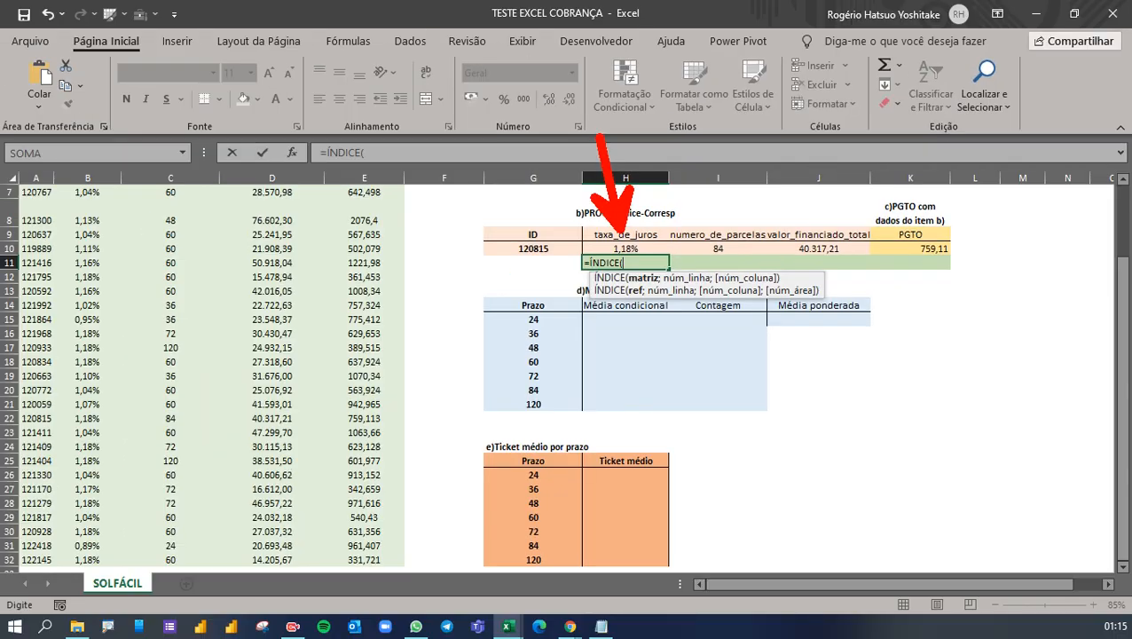
pyautogui.scroll(2, 915, 303)
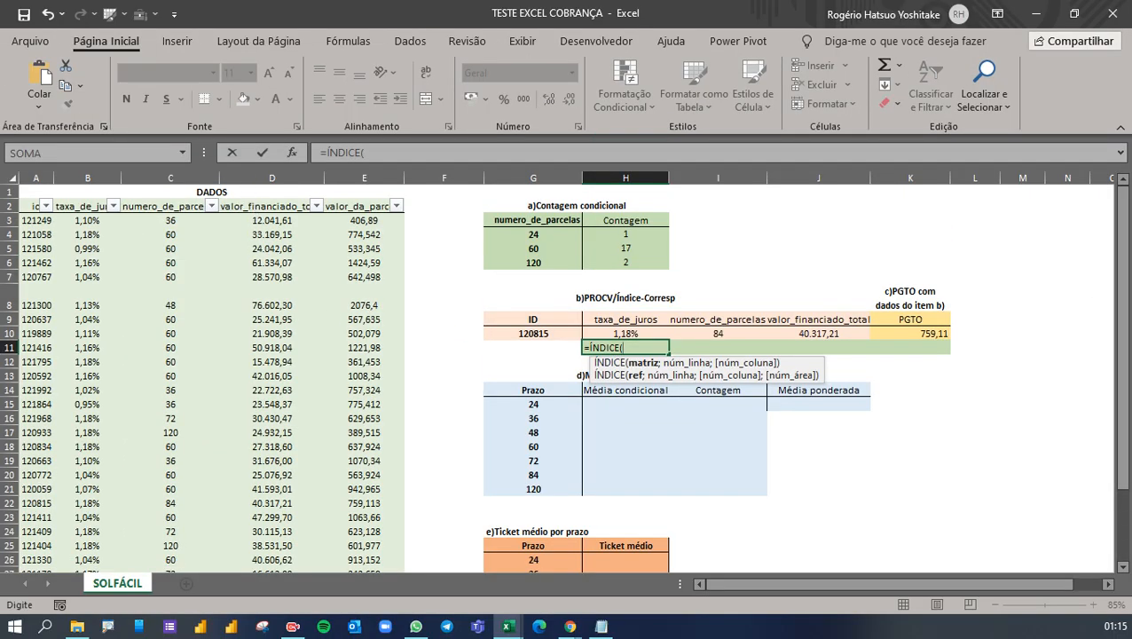
pyautogui.moveTo(648, 308); pyautogui.dragTo(664, 192)
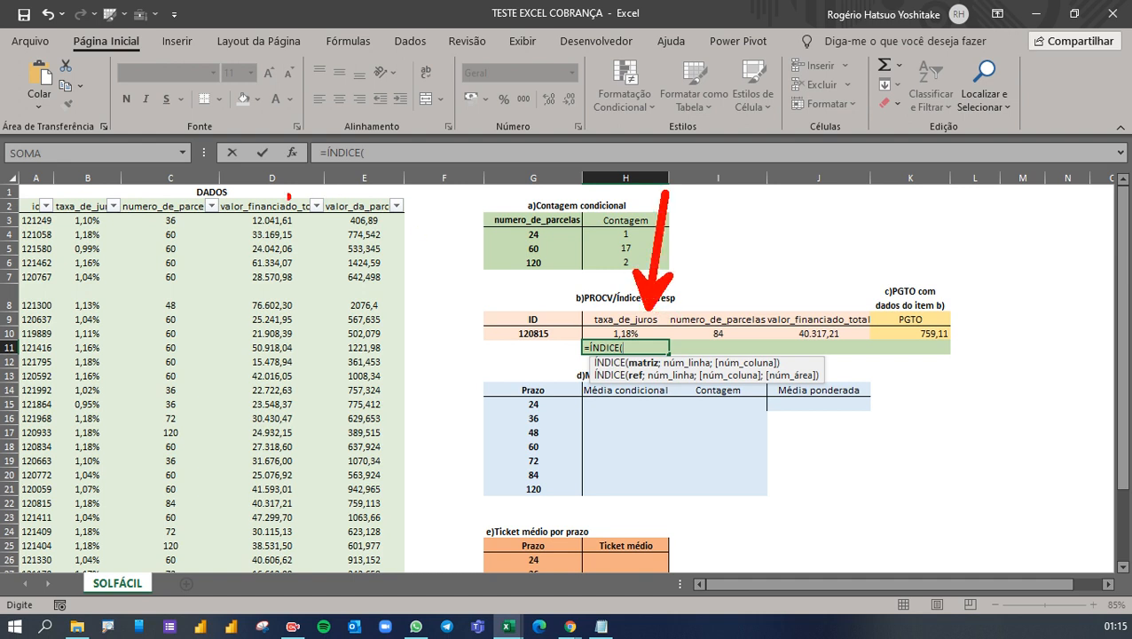
pyautogui.moveTo(95, 202); pyautogui.dragTo(113, 61)
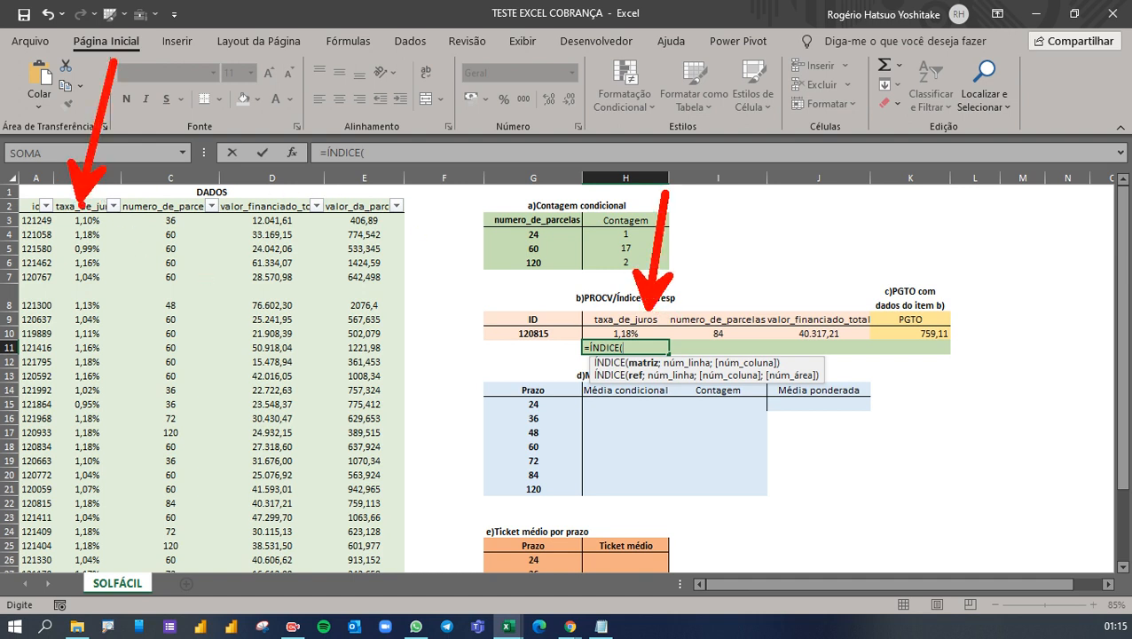
pyautogui.moveTo(56, 199)
pyautogui.mouseDown()
pyautogui.moveTo(81, 199)
pyautogui.moveTo(133, 440)
pyautogui.moveTo(98, 581)
pyautogui.moveTo(19, 265)
pyautogui.moveTo(51, 194)
pyautogui.mouseUp()
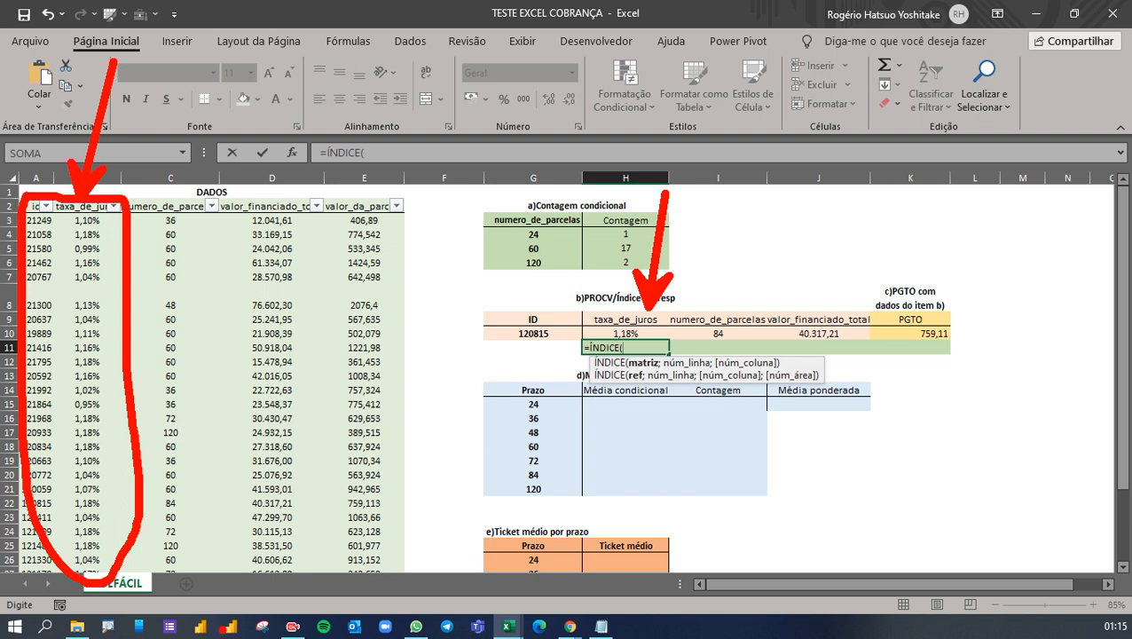
pyautogui.press('Escape')
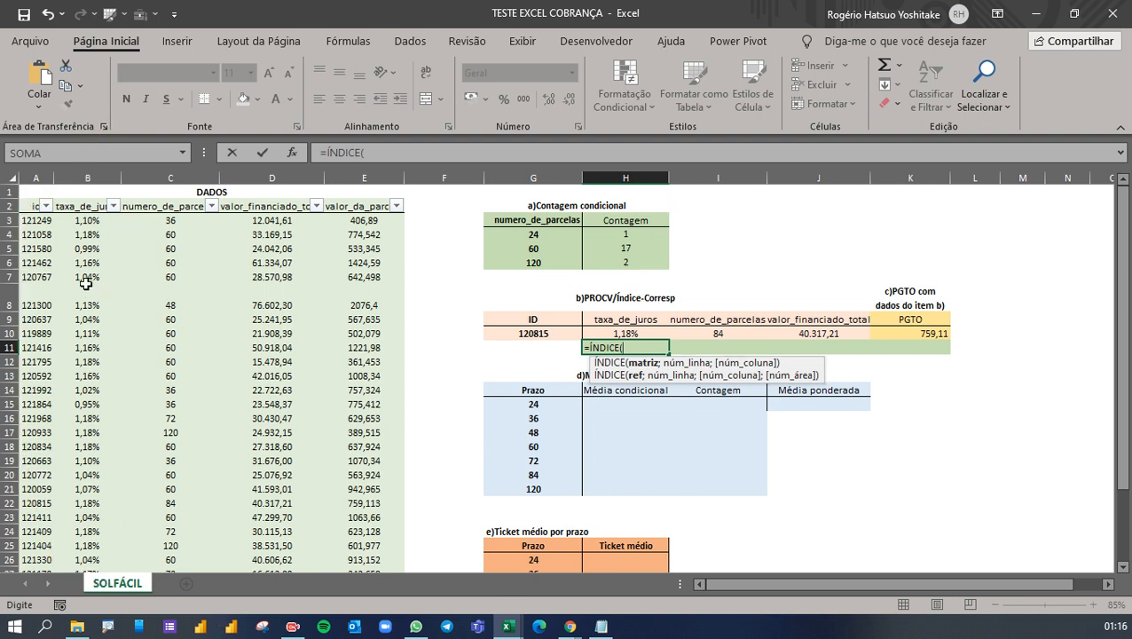
pyautogui.click(101, 205)
pyautogui.press('Down')
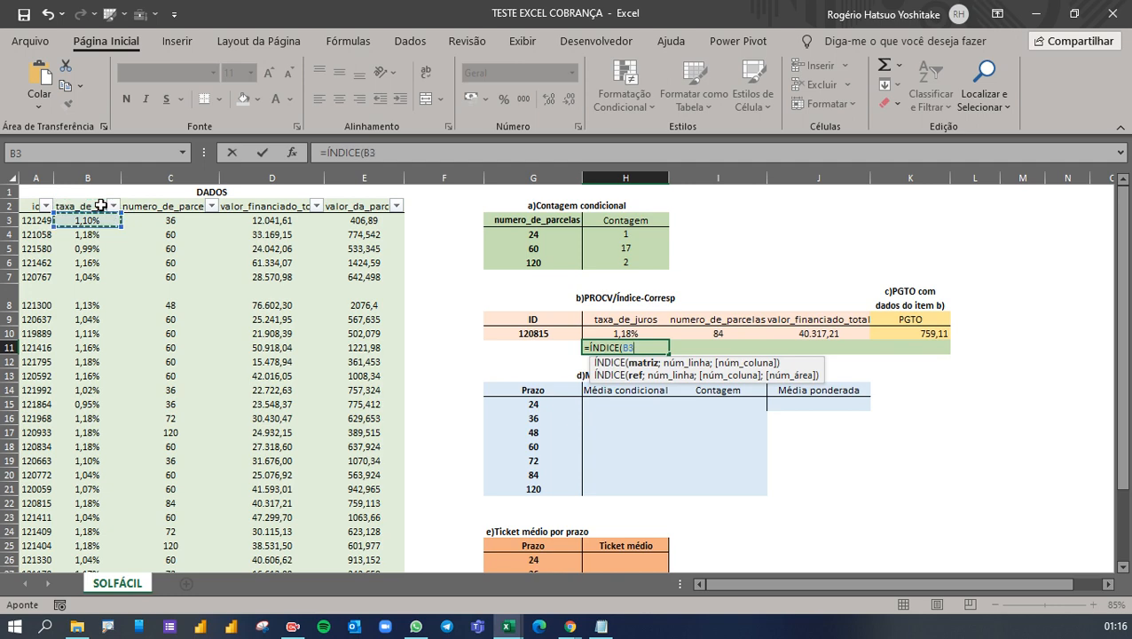
pyautogui.hotkey('ctrl', 'shift', 'Down')
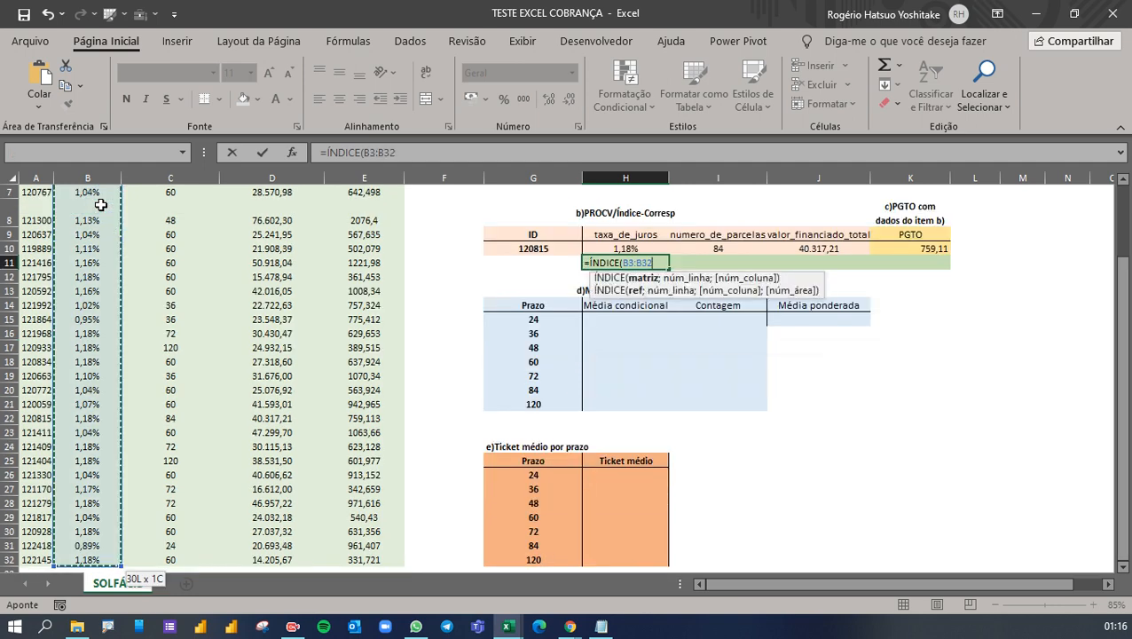
pyautogui.write(';')
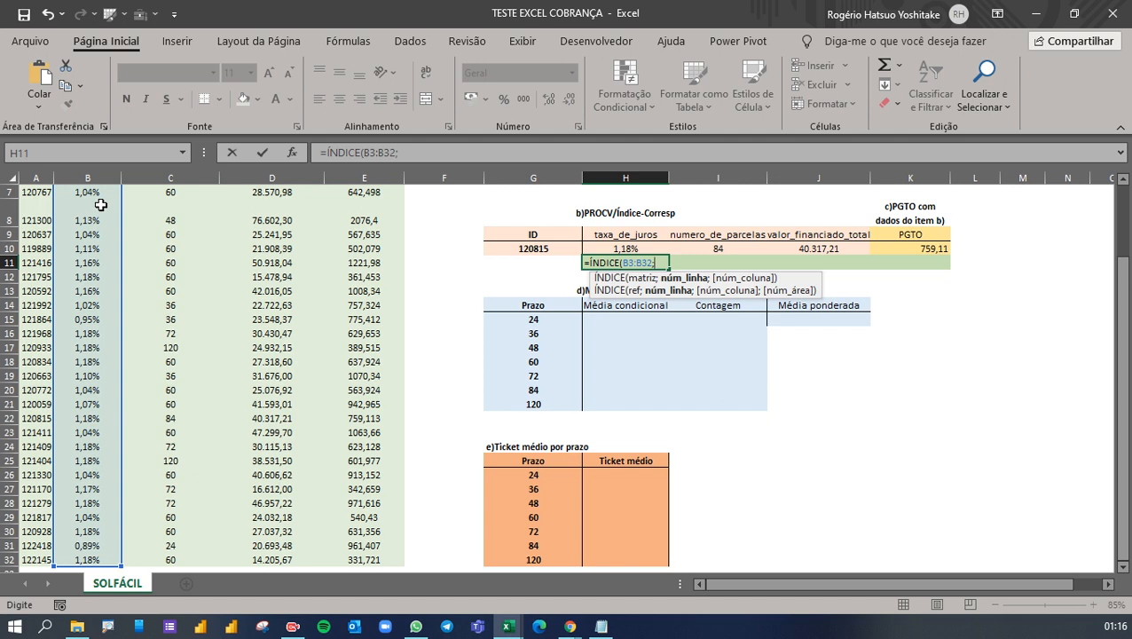
# Nest CORRESP as the row number in the H11 formula, looking up the ID in G10 within A3:A32
pyautogui.write('CORRESP(')
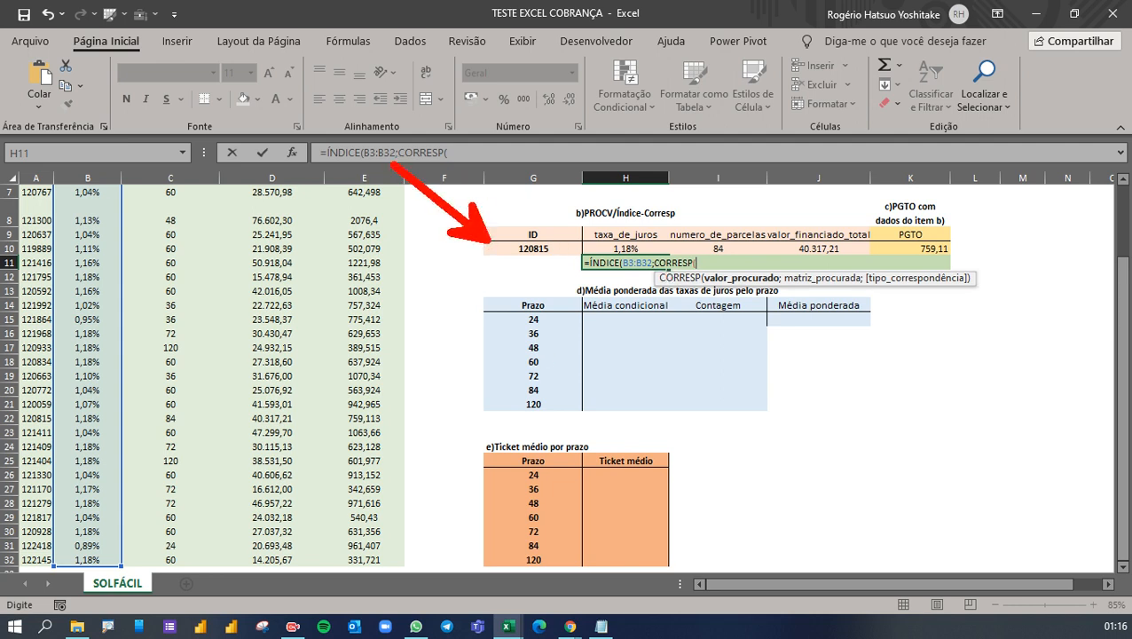
pyautogui.click(533, 248)
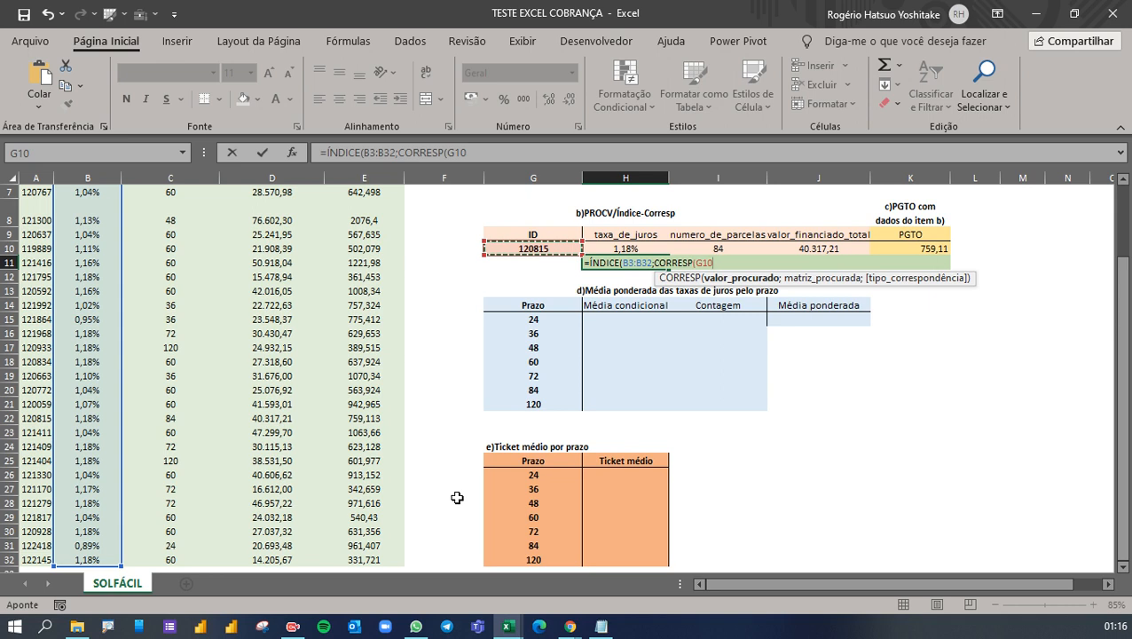
pyautogui.write(';')
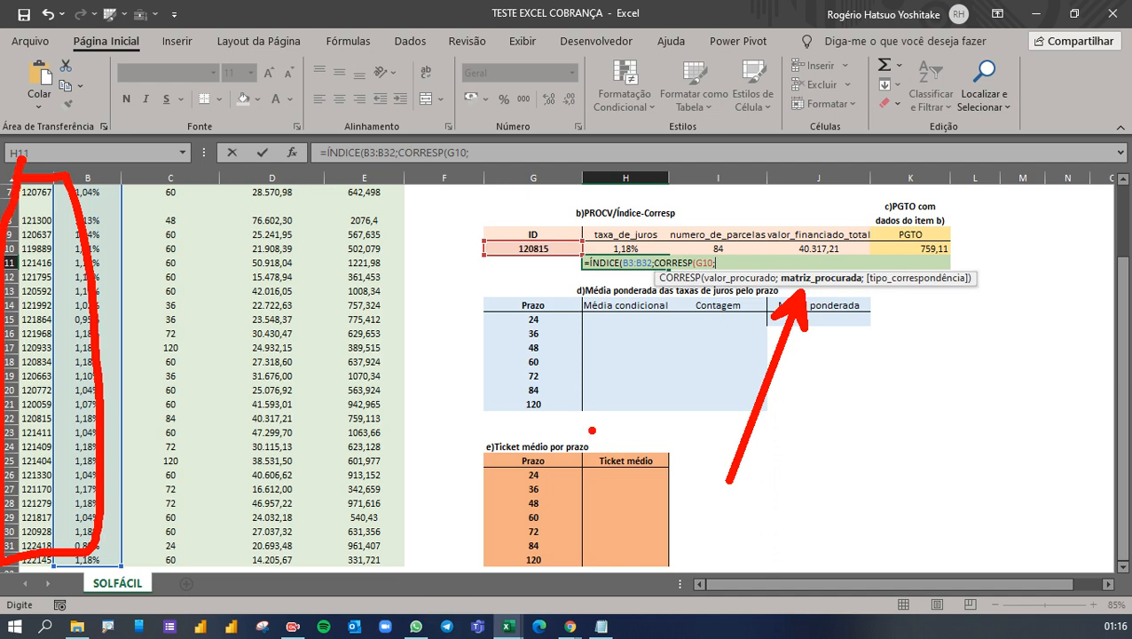
pyautogui.scroll(2, 222, 372)
pyautogui.click(35, 219)
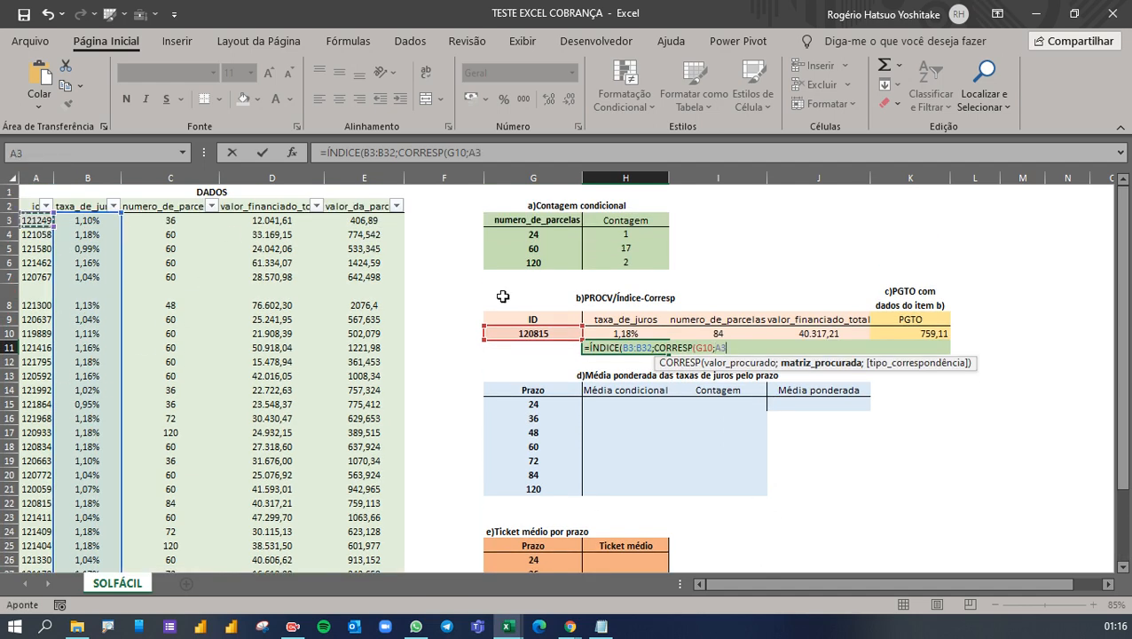
pyautogui.hotkey('ctrl', 'shift', 'Down')
pyautogui.write(';')
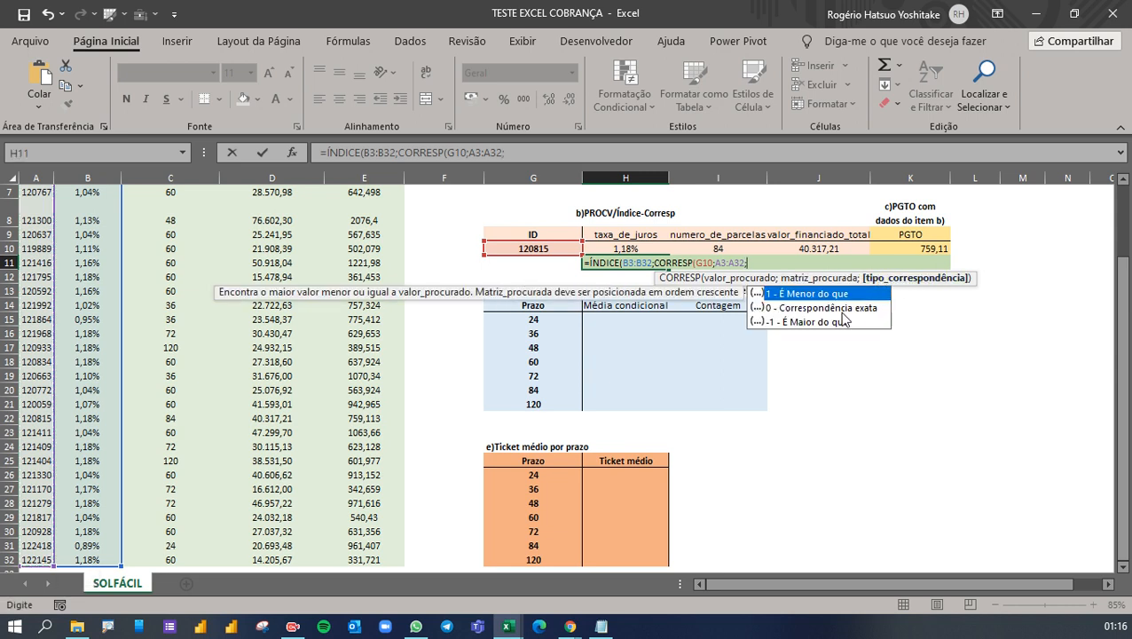
# Complete the ÍNDICE/CORRESP formula in H11 with match type 0 for an exact match
pyautogui.moveTo(749, 310); pyautogui.dragTo(457, 362)
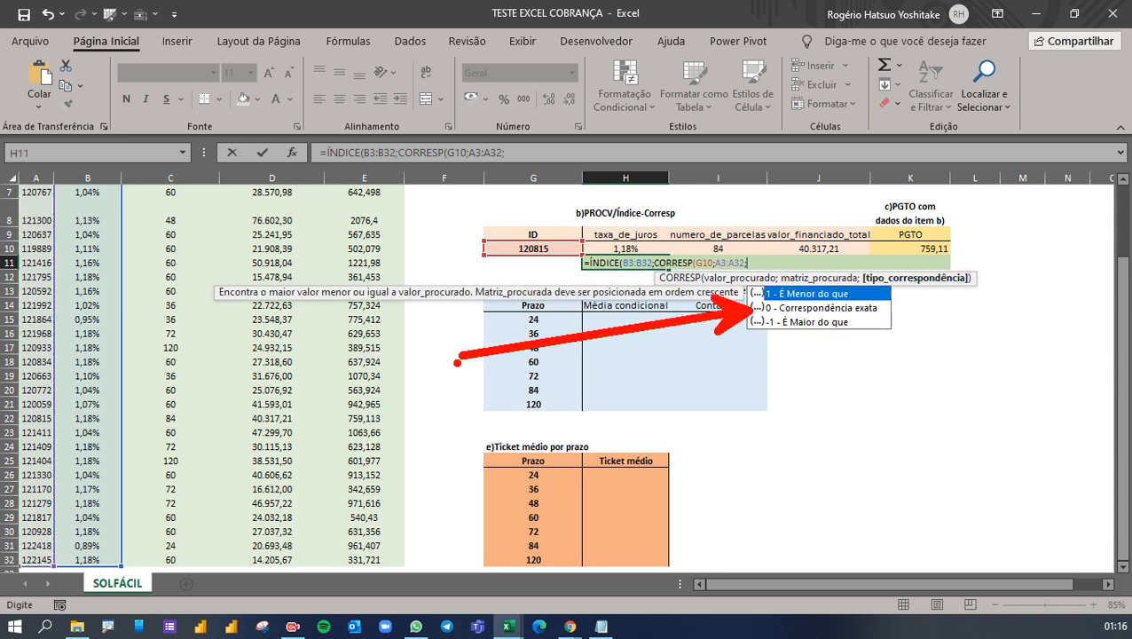
pyautogui.press('Escape')
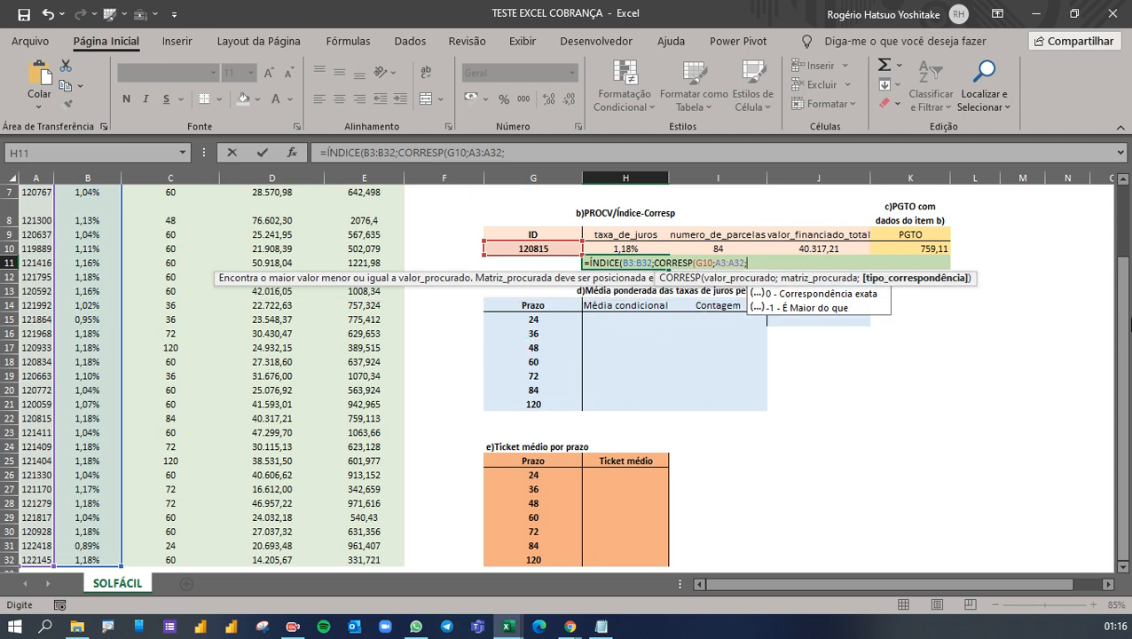
pyautogui.write('0)')
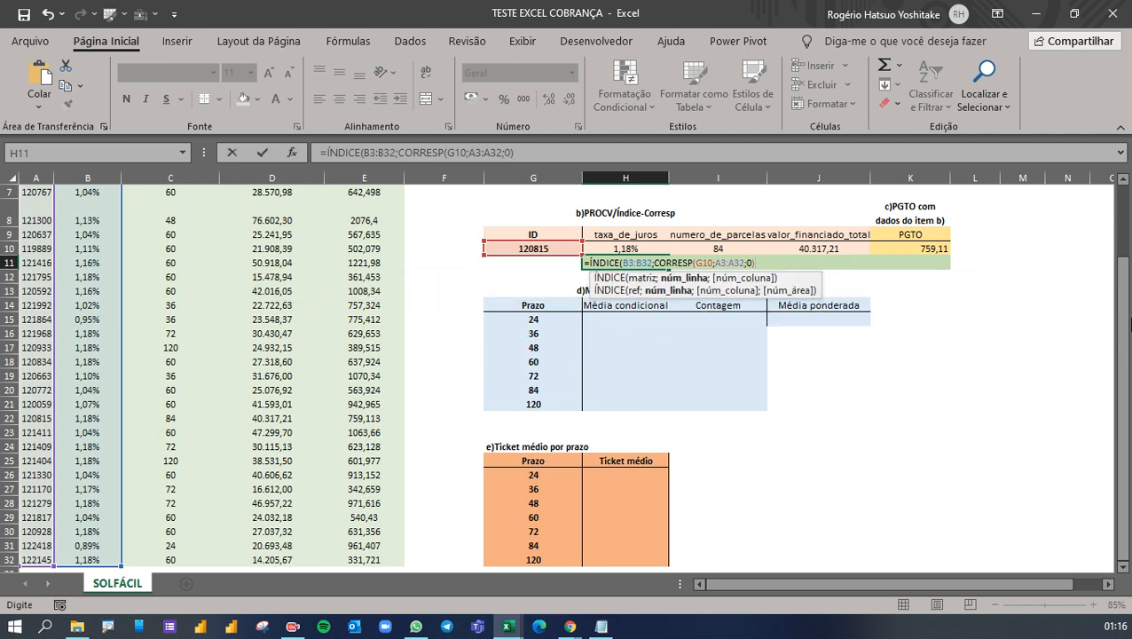
pyautogui.write(')')
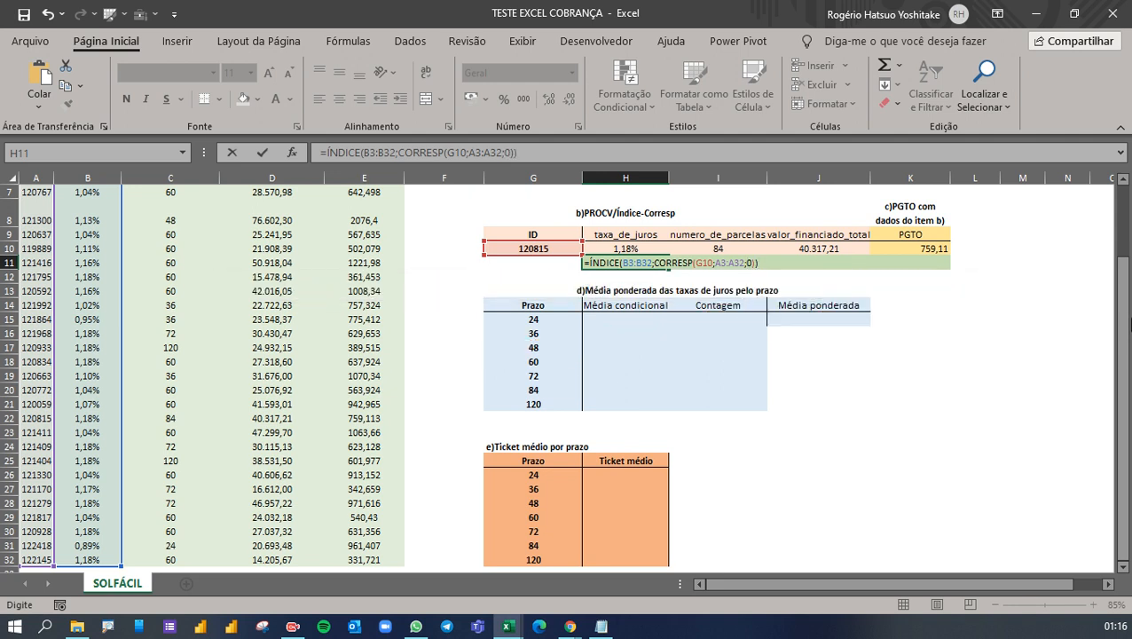
pyautogui.press('Return')
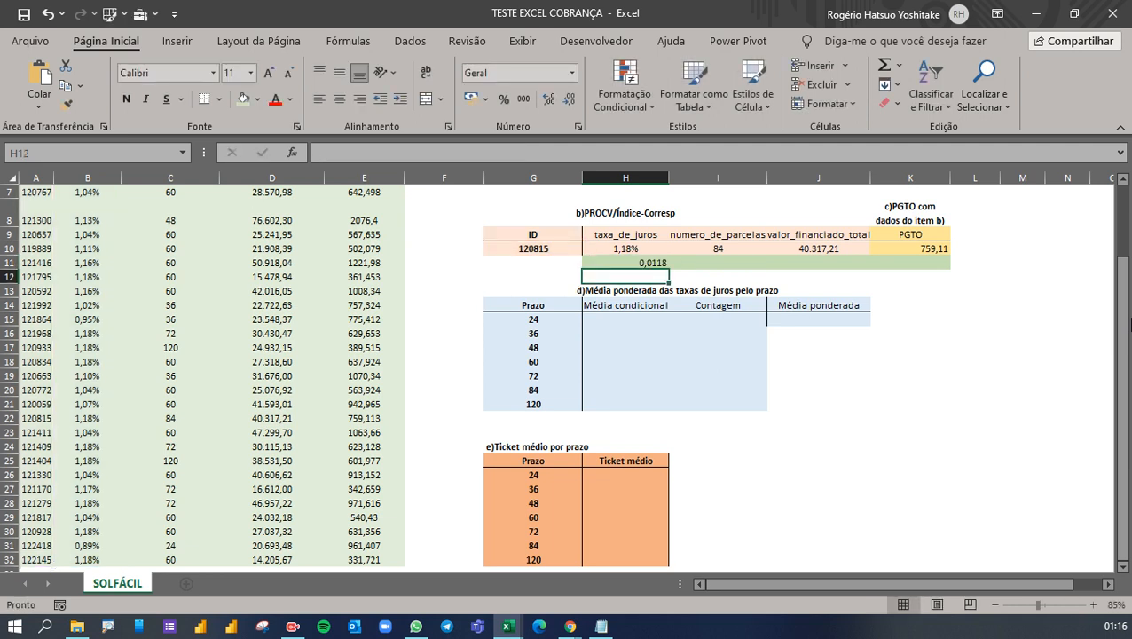
# Format H11 as a percentage with two decimal places and centre it horizontally and vertically
pyautogui.click(621, 262)
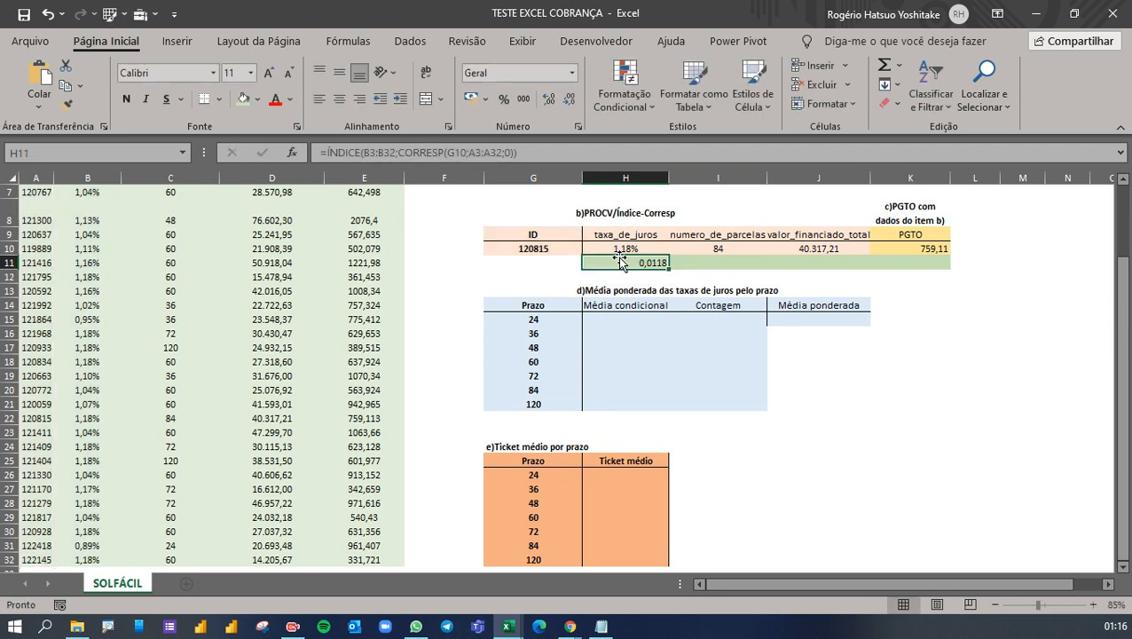
pyautogui.click(505, 104)
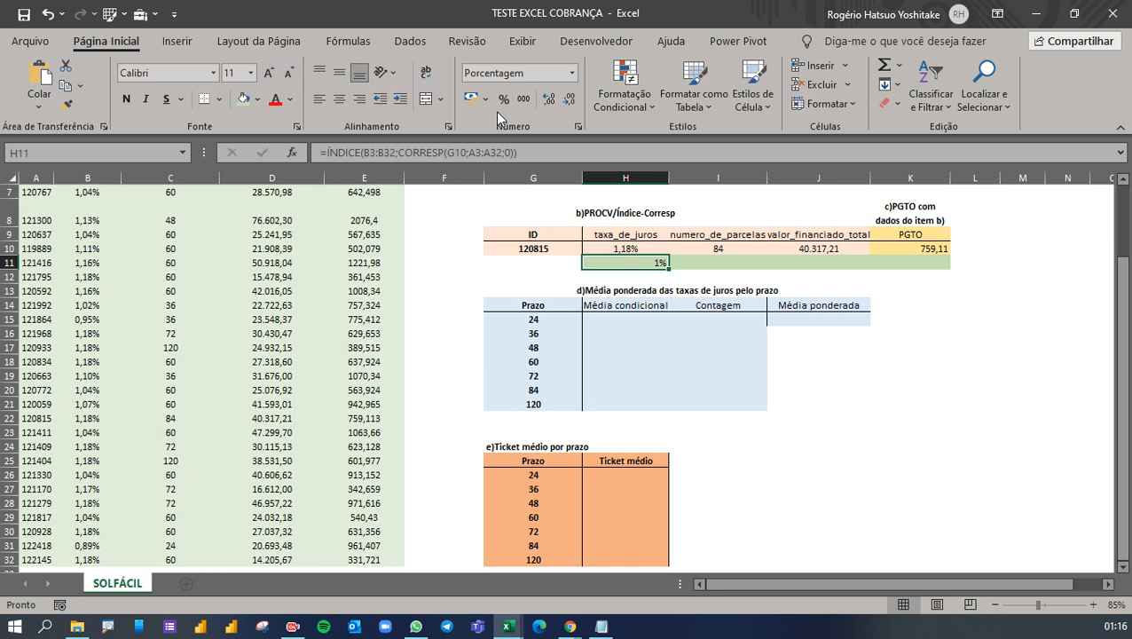
pyautogui.click(547, 105)
pyautogui.click(548, 105)
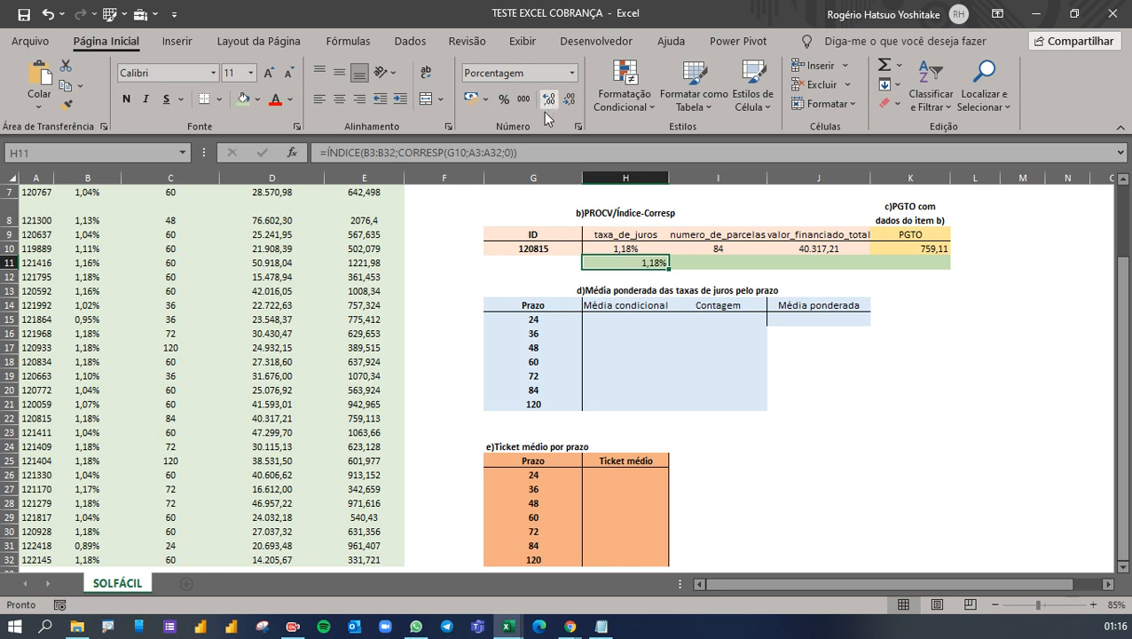
pyautogui.click(339, 72)
pyautogui.click(339, 99)
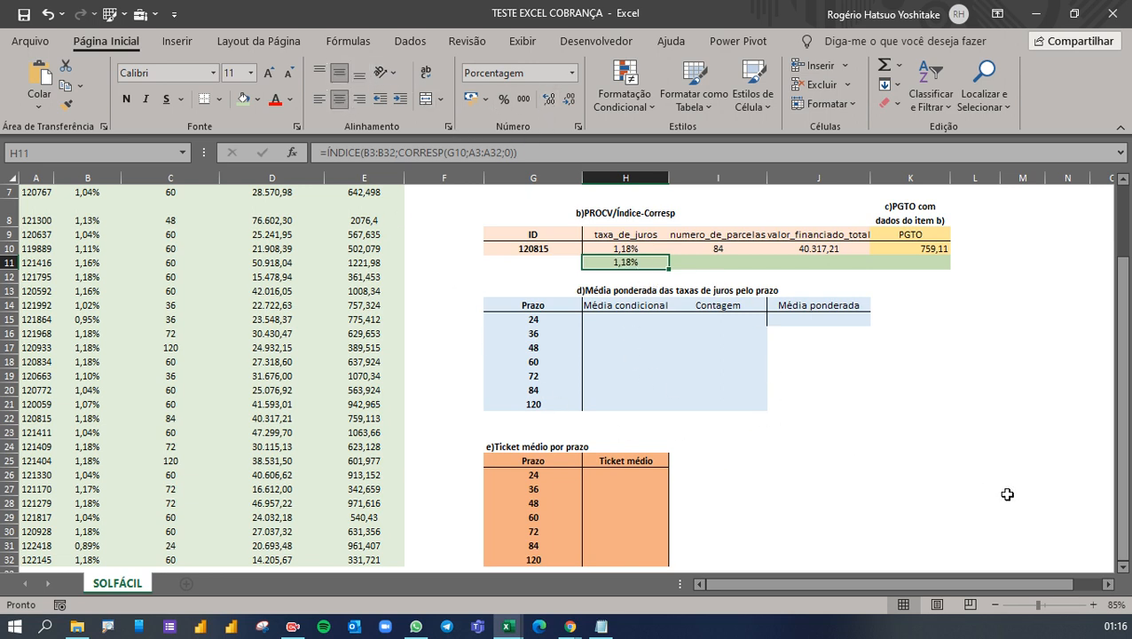
# Begin an ÍNDICE formula in I11 with the numero_de_parcelas range C3:C32 as the array
pyautogui.click(732, 268)
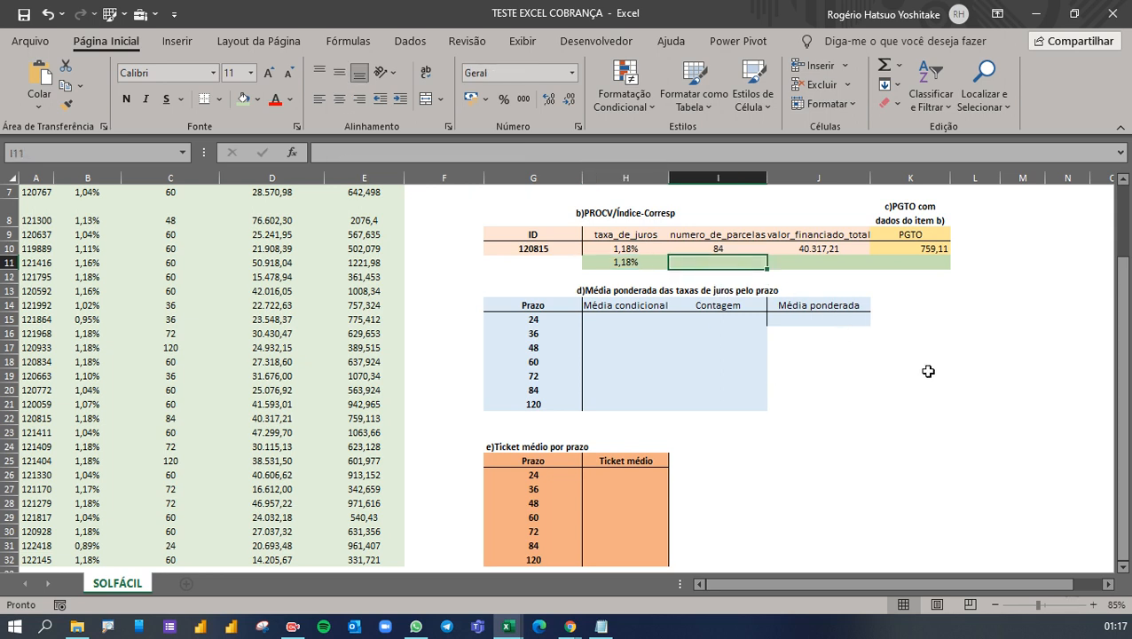
pyautogui.write('=ÍNDICE(')
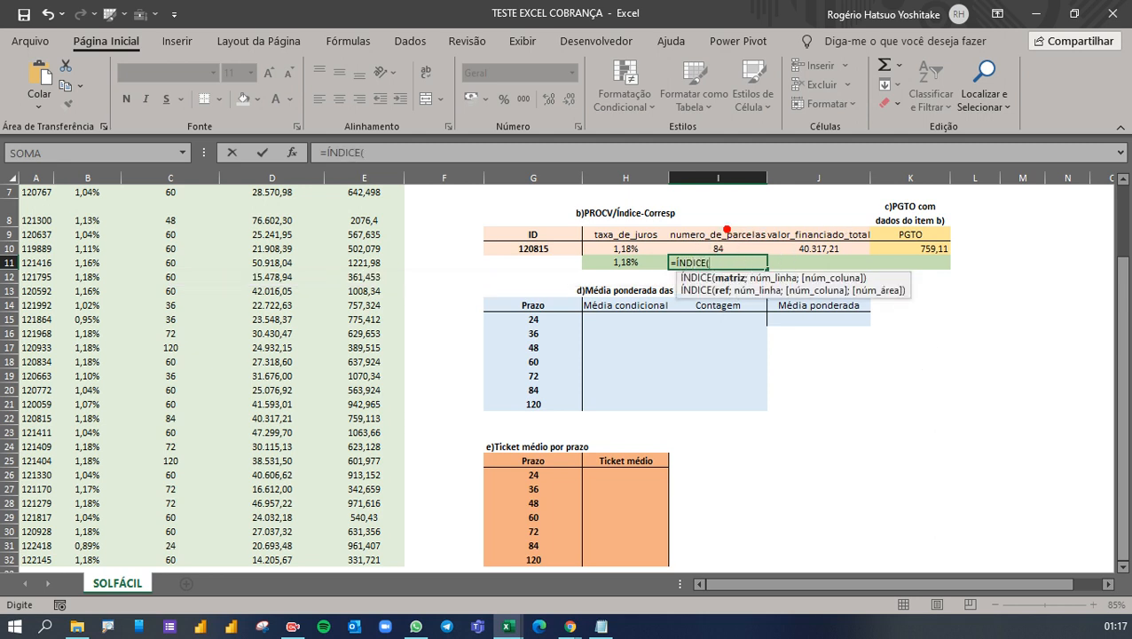
pyautogui.scroll(2, 288, 252)
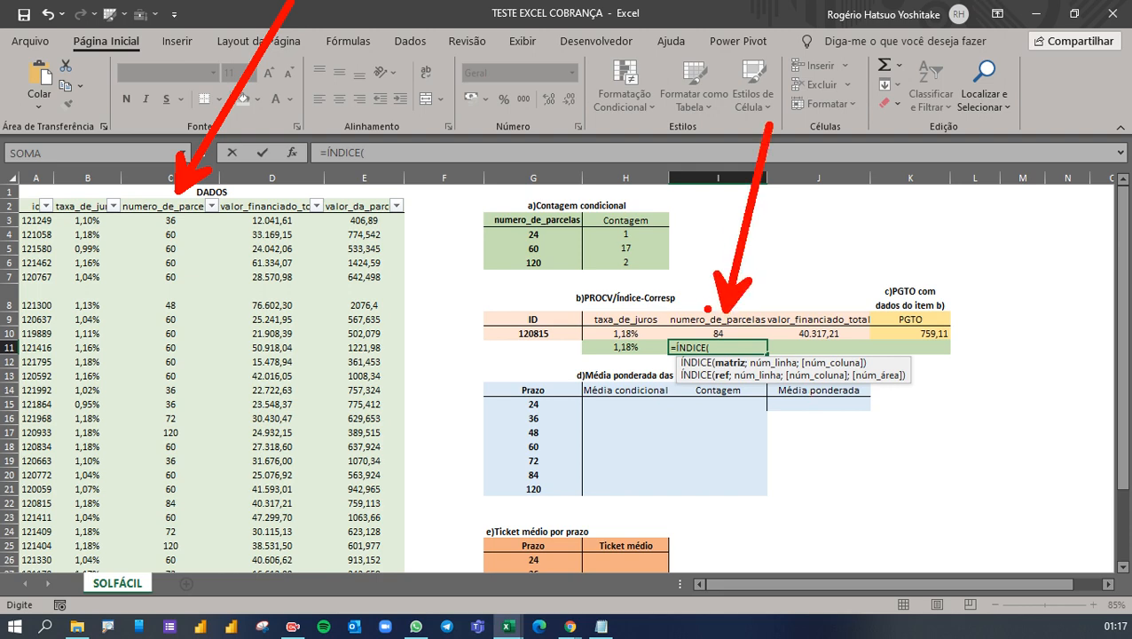
pyautogui.click(181, 204)
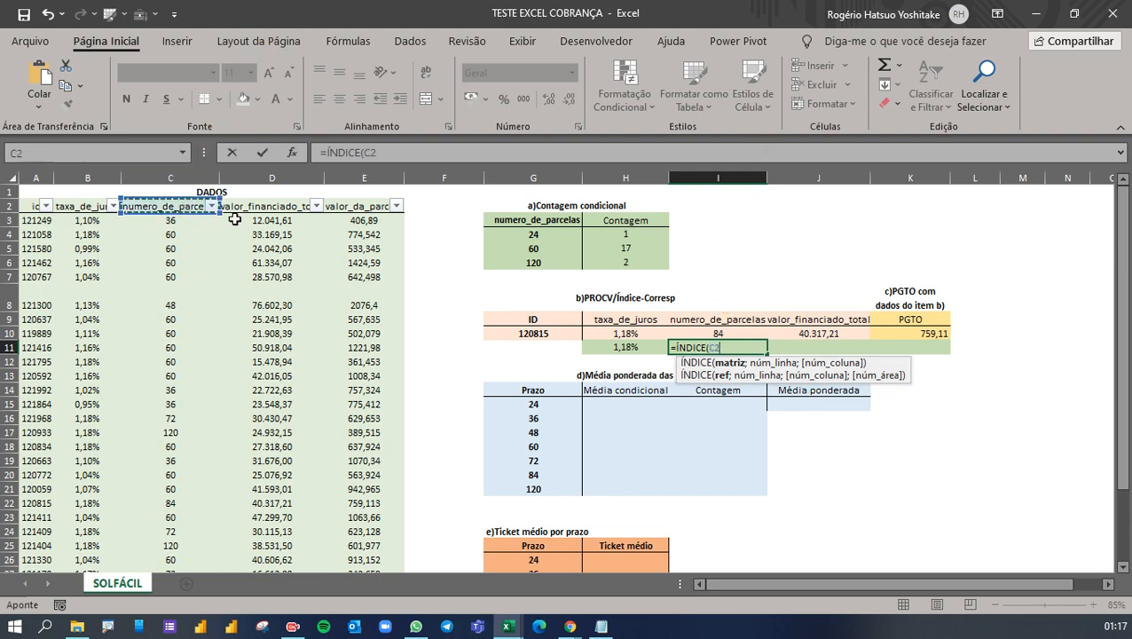
pyautogui.press('Down')
pyautogui.hotkey('ctrl', 'shift', 'Down')
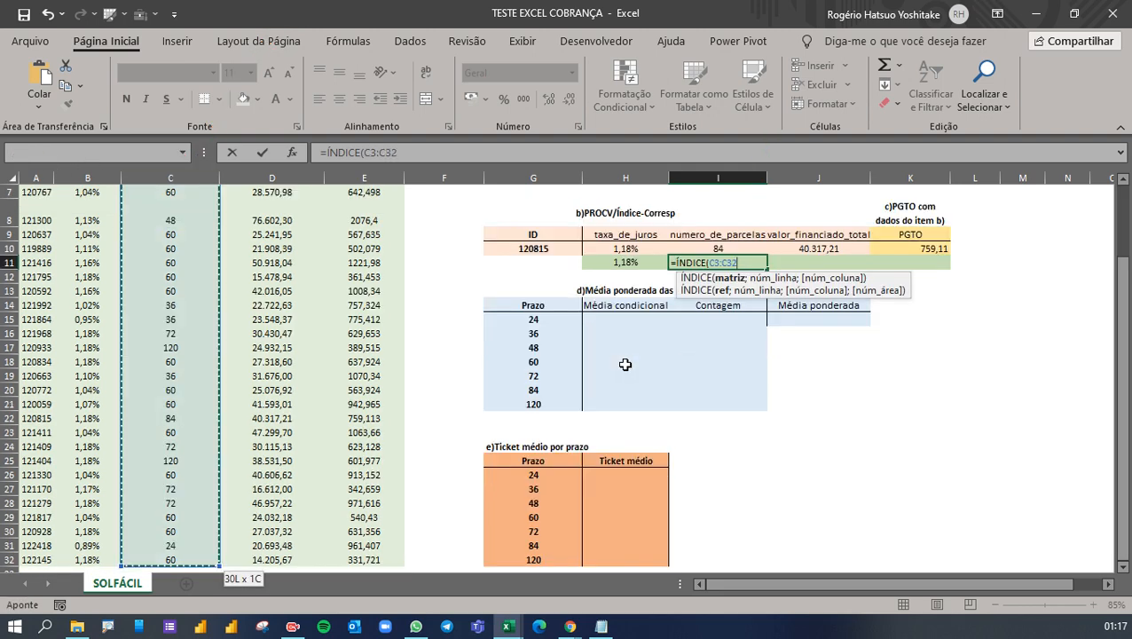
pyautogui.write(';')
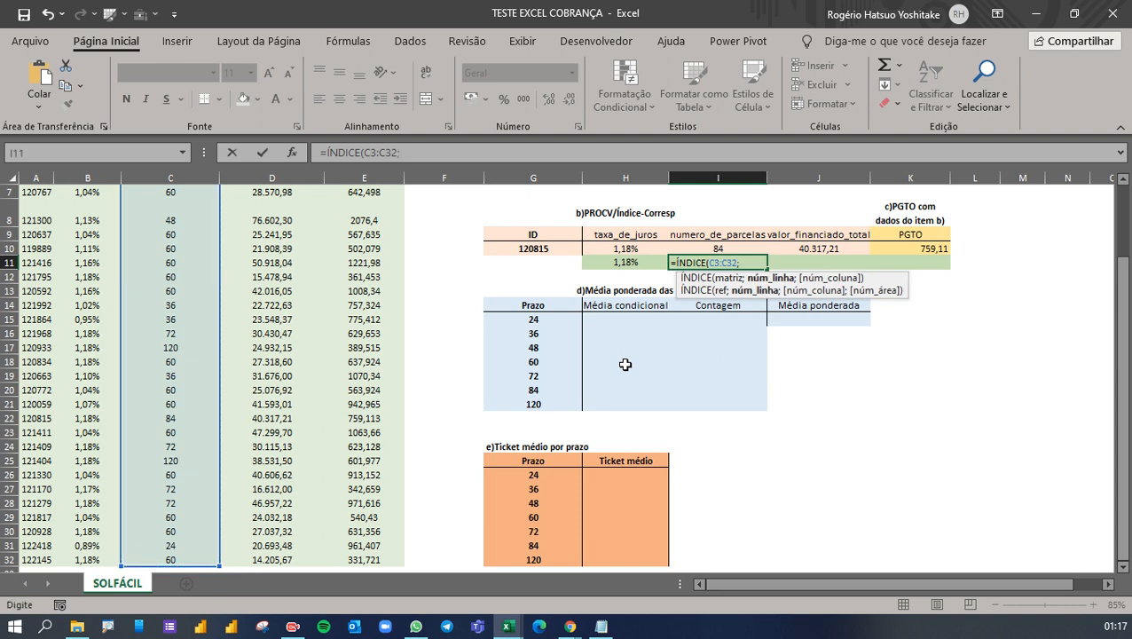
# Nest CORRESP as the row number in the I11 formula, with the ID in G10 as the lookup value
pyautogui.write('CORRESP(')
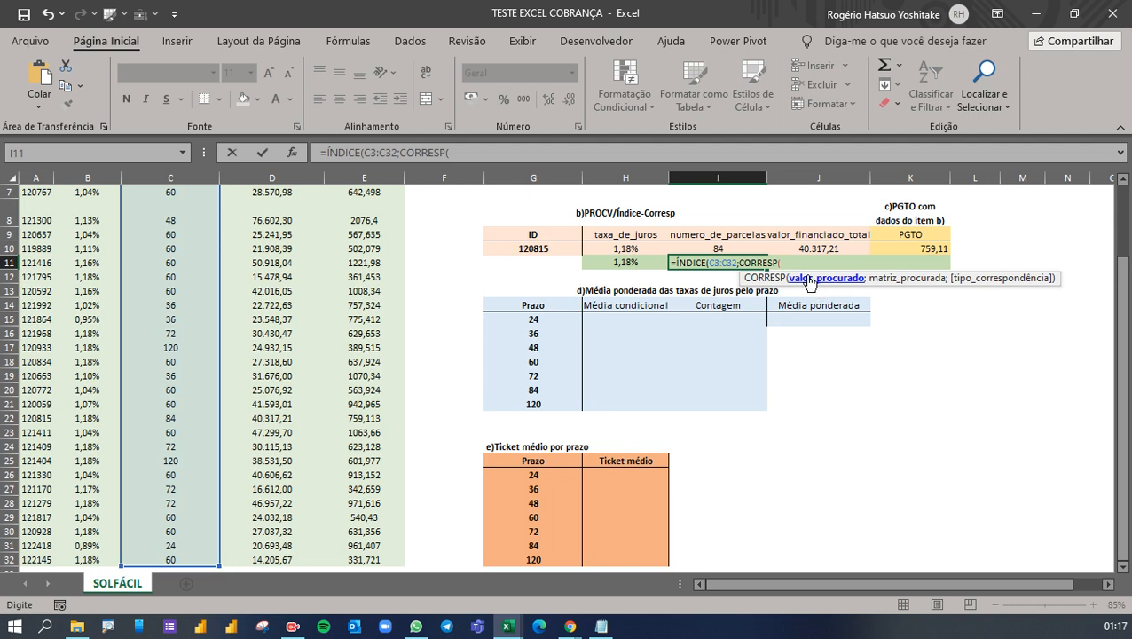
pyautogui.click(543, 248)
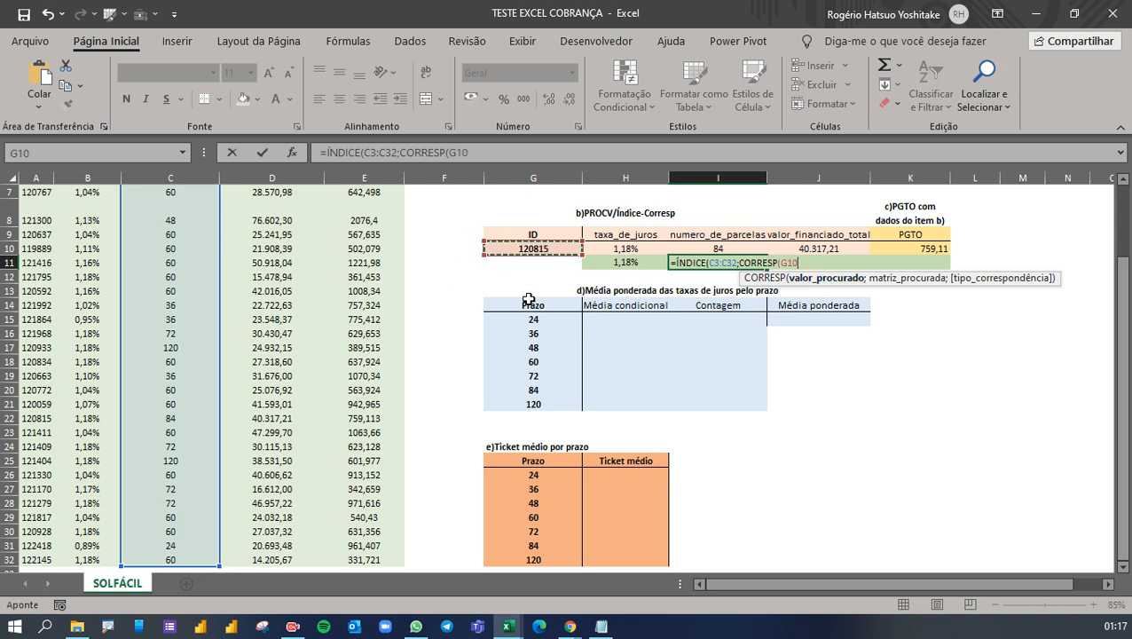
pyautogui.write(';')
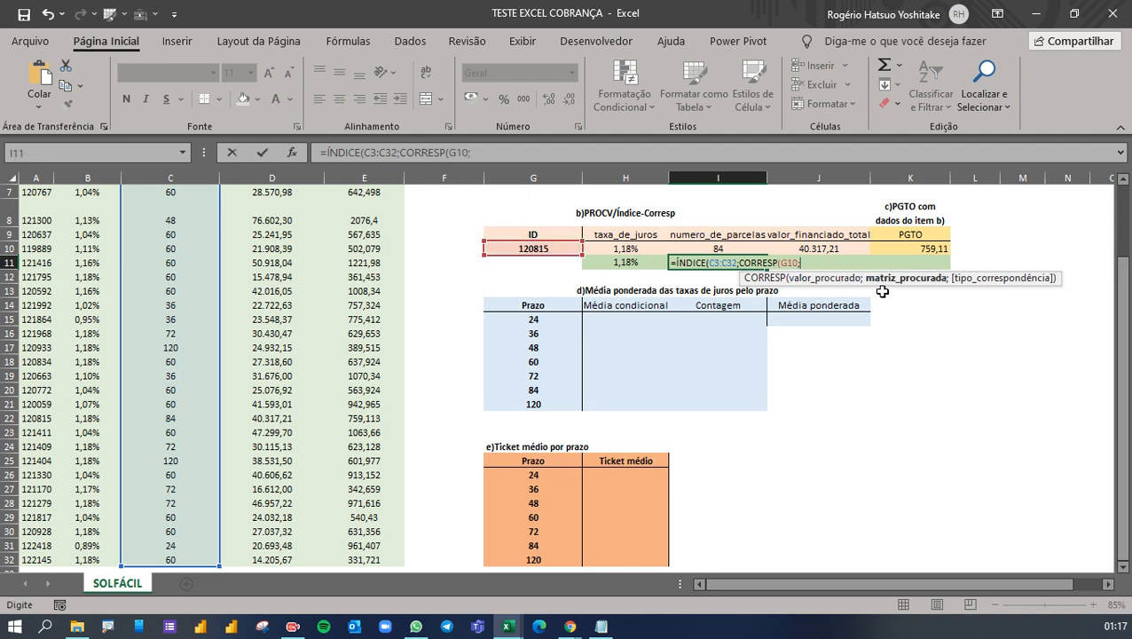
# Complete the CORRESP part of the I11 formula with lookup range A3:A32 and exact match 0, closing the ÍNDICE formula
pyautogui.click(41, 321)
pyautogui.hotkey('ctrl', 'Up')
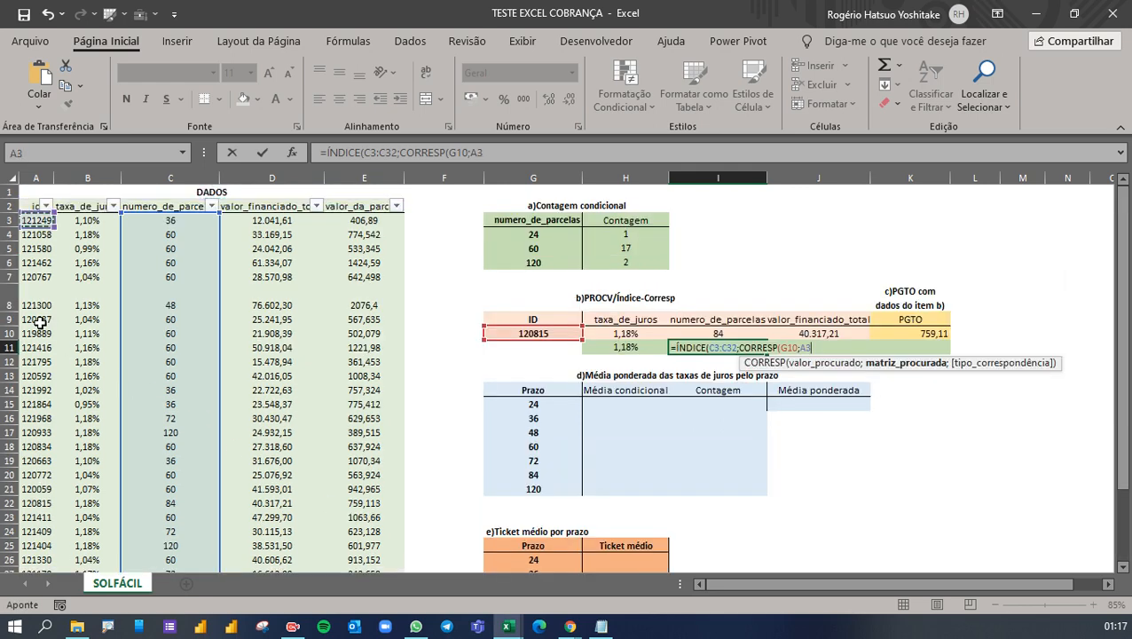
pyautogui.hotkey('ctrl', 'shift', 'Down')
pyautogui.write(';')
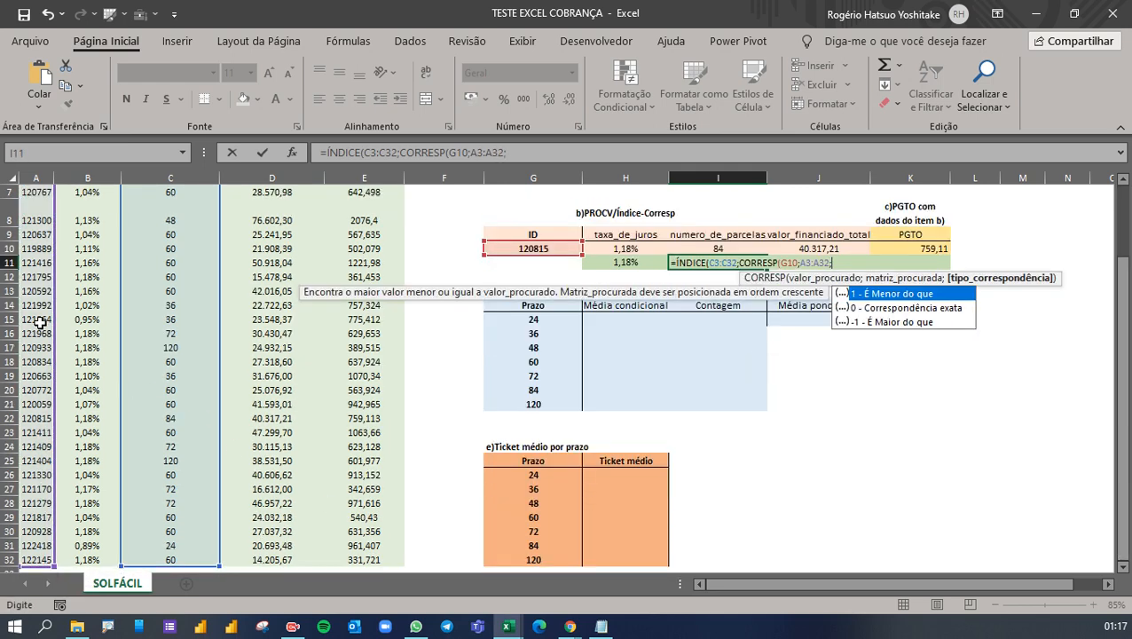
pyautogui.write('0)')
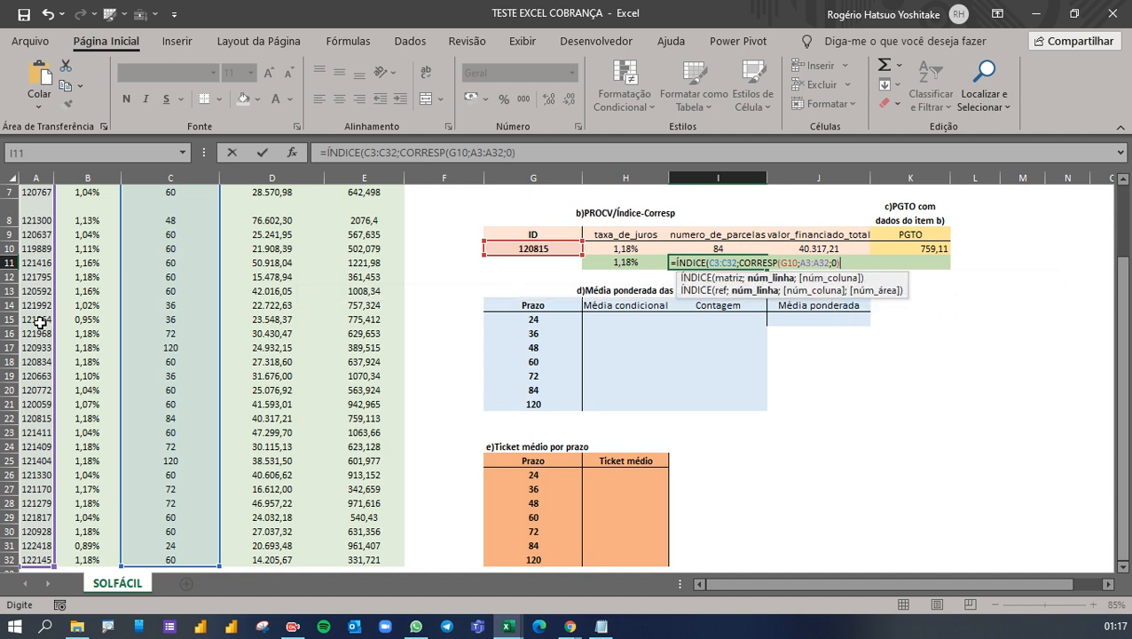
pyautogui.write(')')
pyautogui.press('Return')
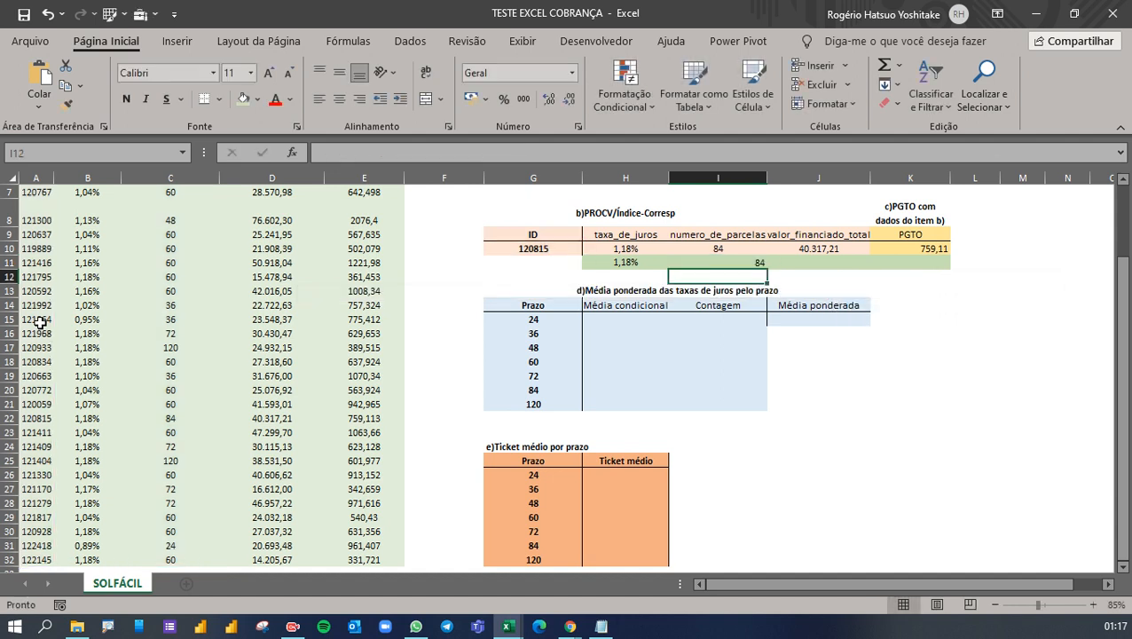
# Center the numero_de_parcelas results in cells I10:I11 horizontally
pyautogui.moveTo(735, 246); pyautogui.dragTo(730, 260)
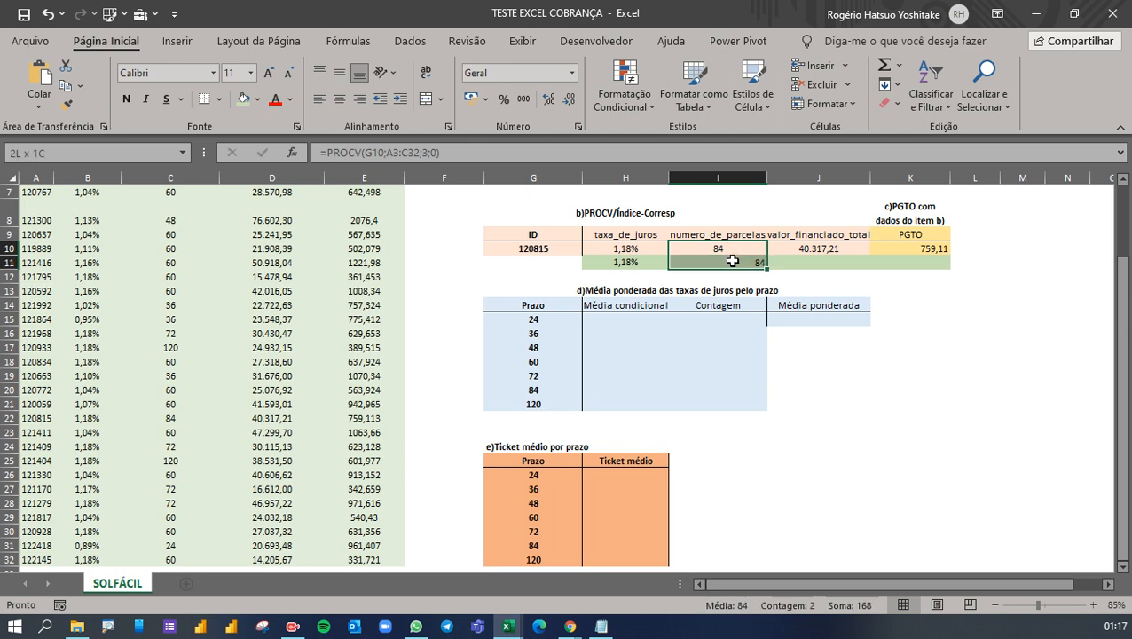
pyautogui.click(340, 98)
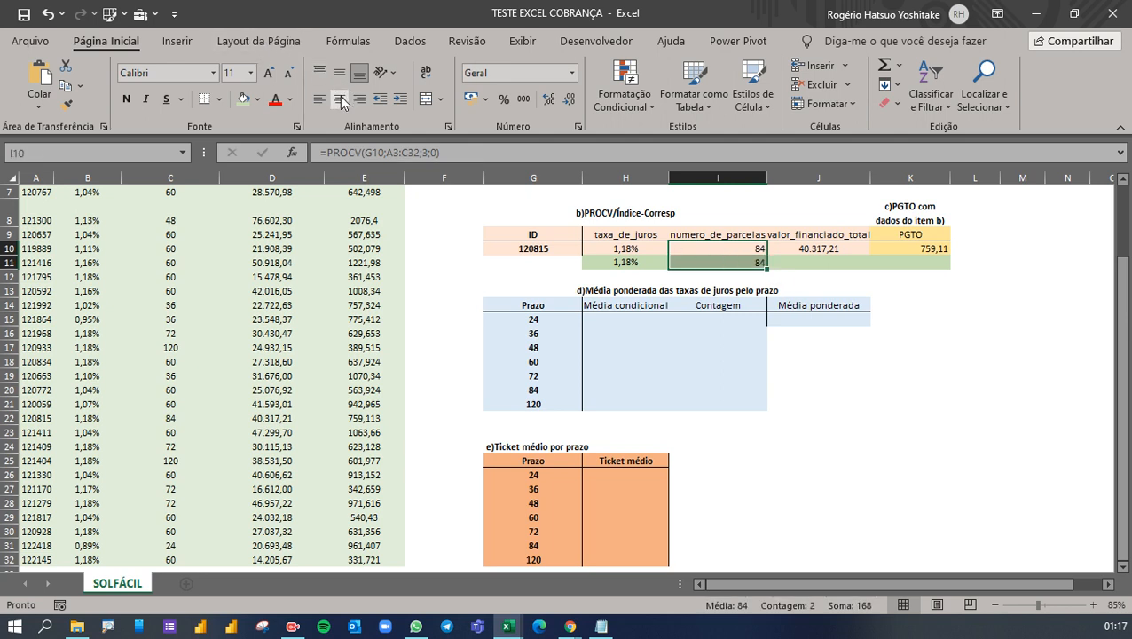
pyautogui.press('Right')
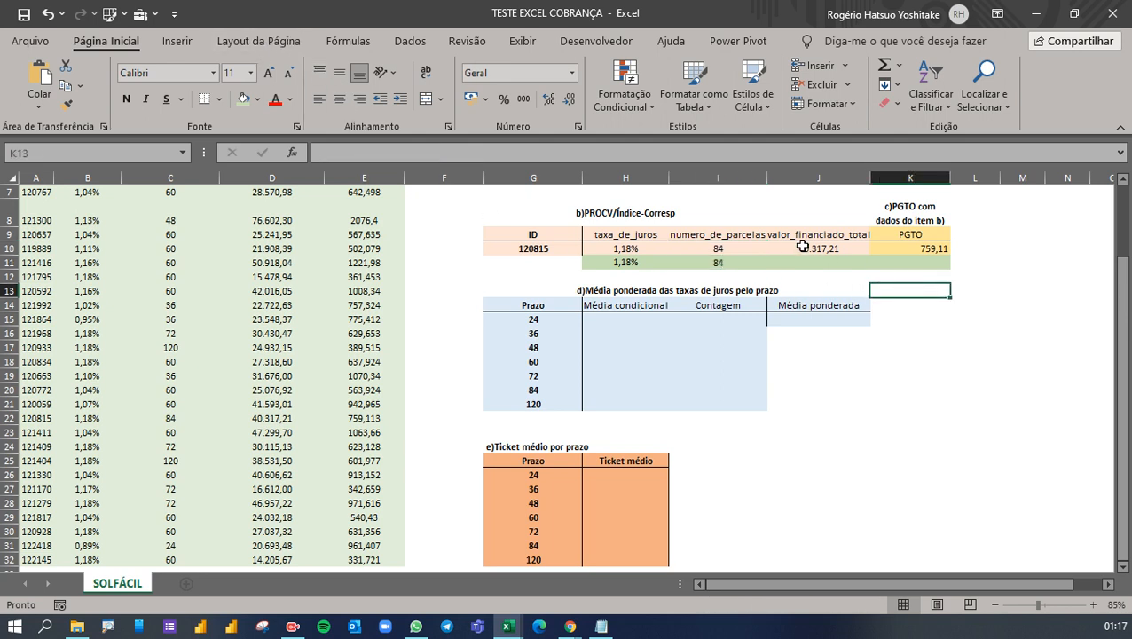
# Start an ÍNDICE formula in J11, under valor_financiado_total, using D3:D32 as the array
pyautogui.scroll(2, 1005, 321)
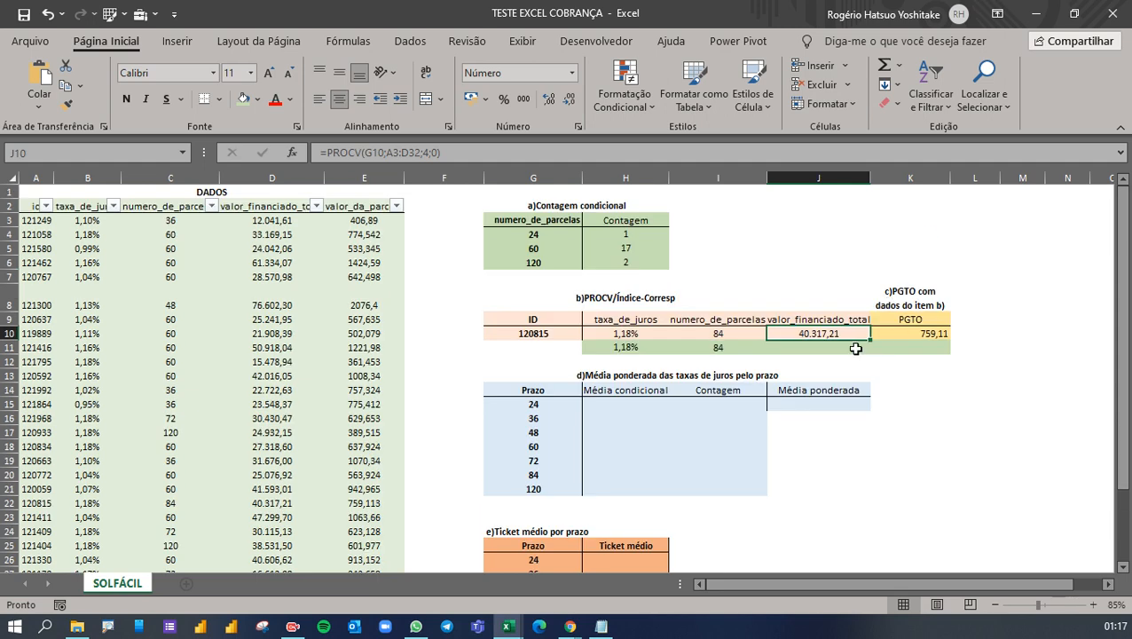
pyautogui.click(804, 347)
pyautogui.write('=ÍND')
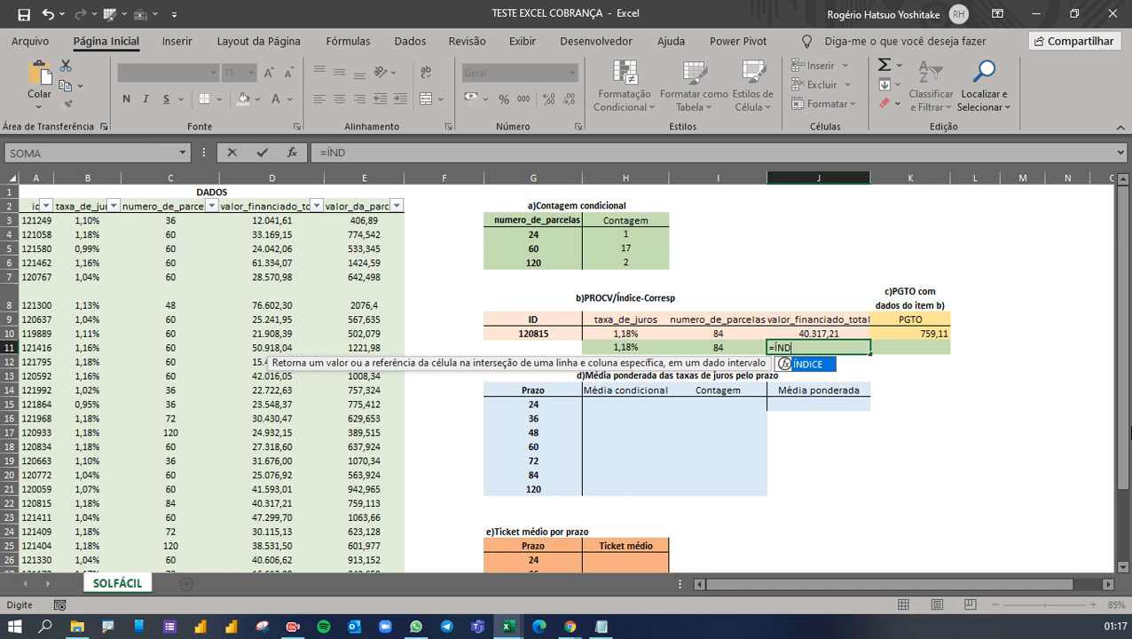
pyautogui.press('Tab')
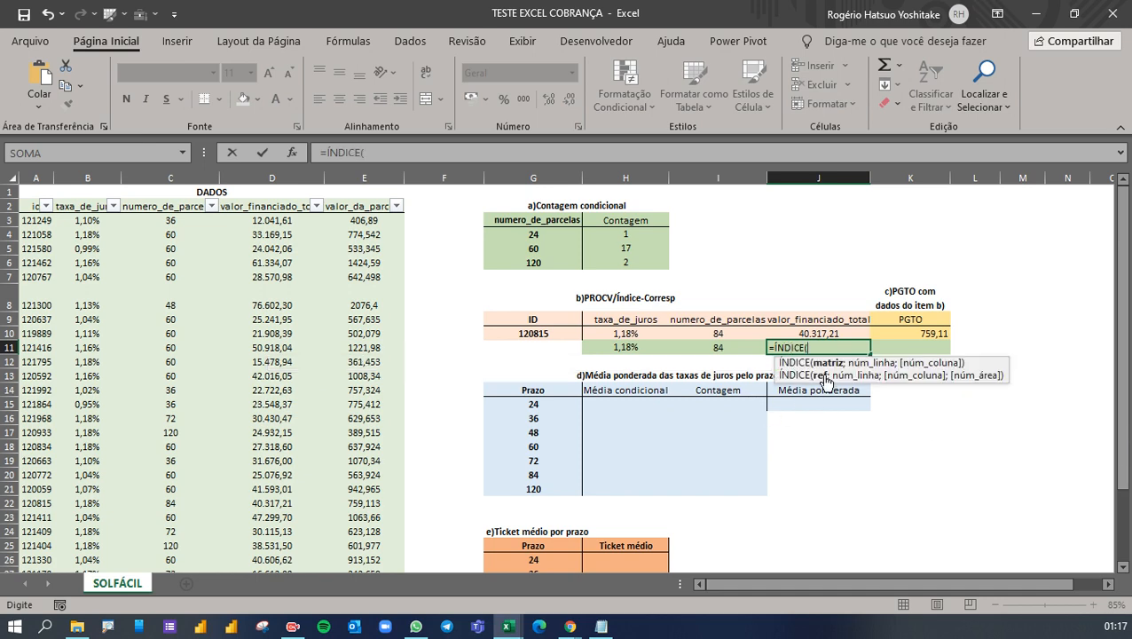
pyautogui.moveTo(260, 221); pyautogui.dragTo(273, 417)
pyautogui.hotkey('ctrl', 'shift', 'Down')
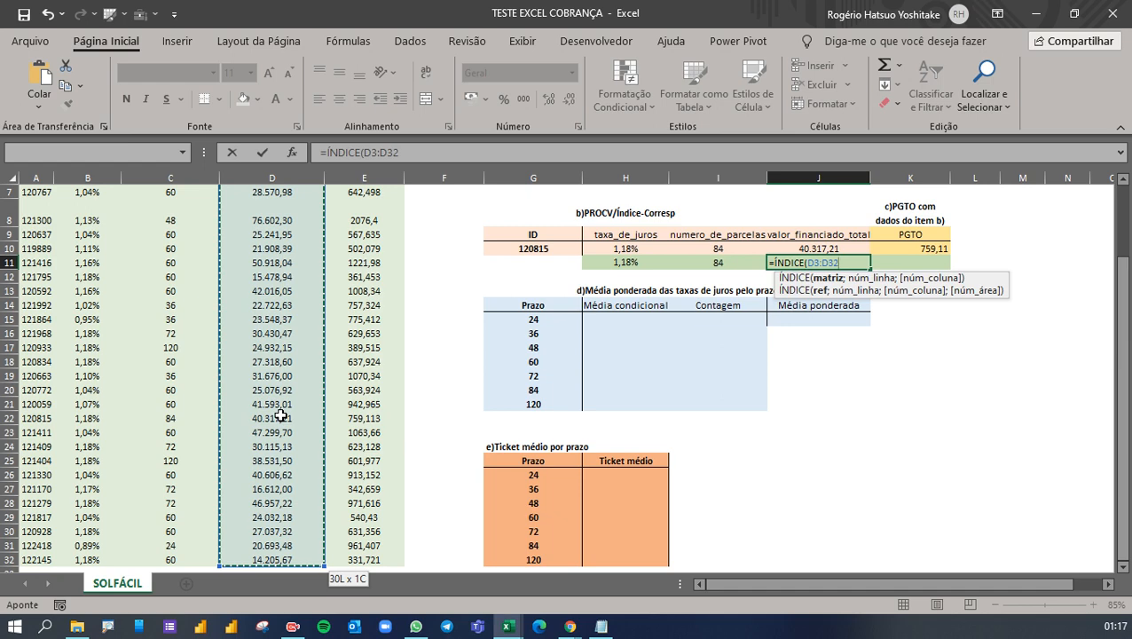
pyautogui.write(';')
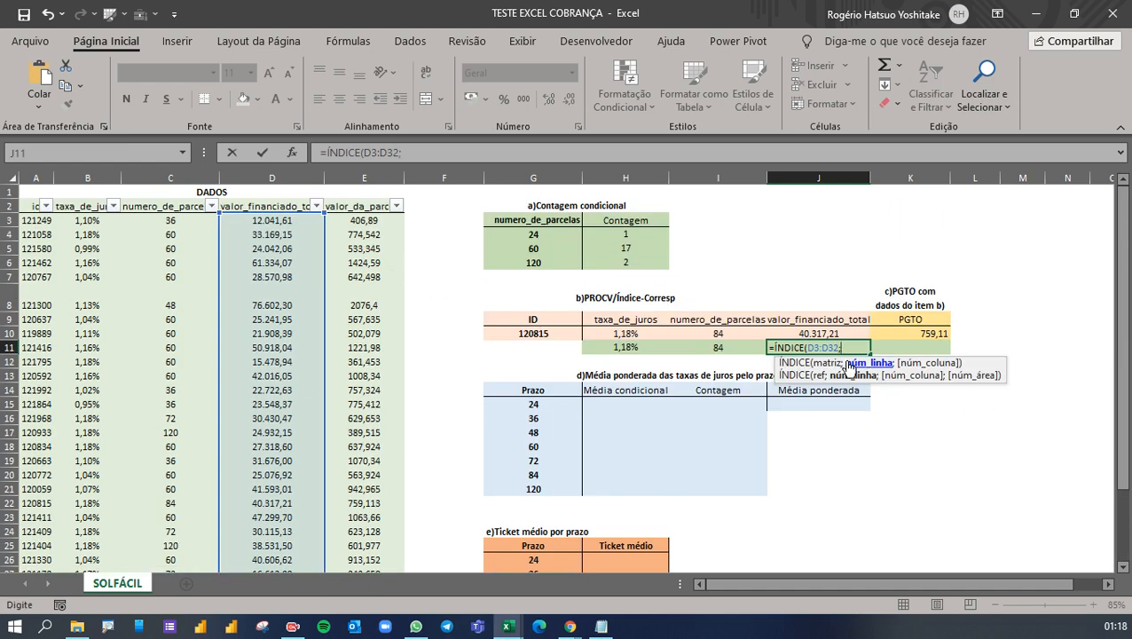
# Finish the J11 formula with CORRESP(G10;A3:A32;0) as the row number
pyautogui.write('CORRESP(')
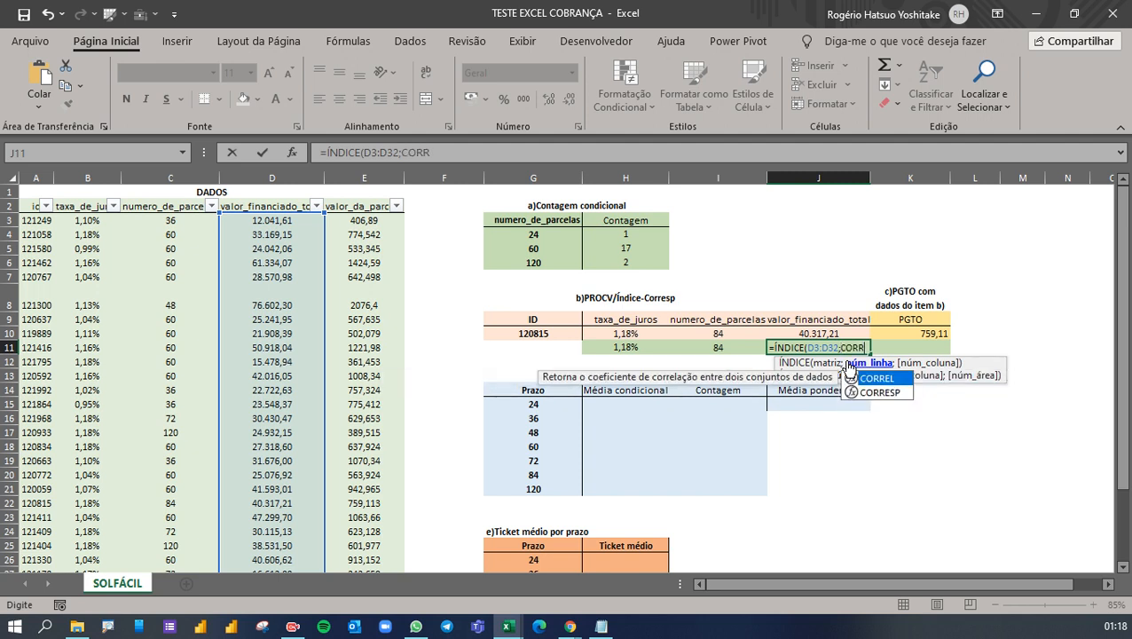
pyautogui.click(548, 332)
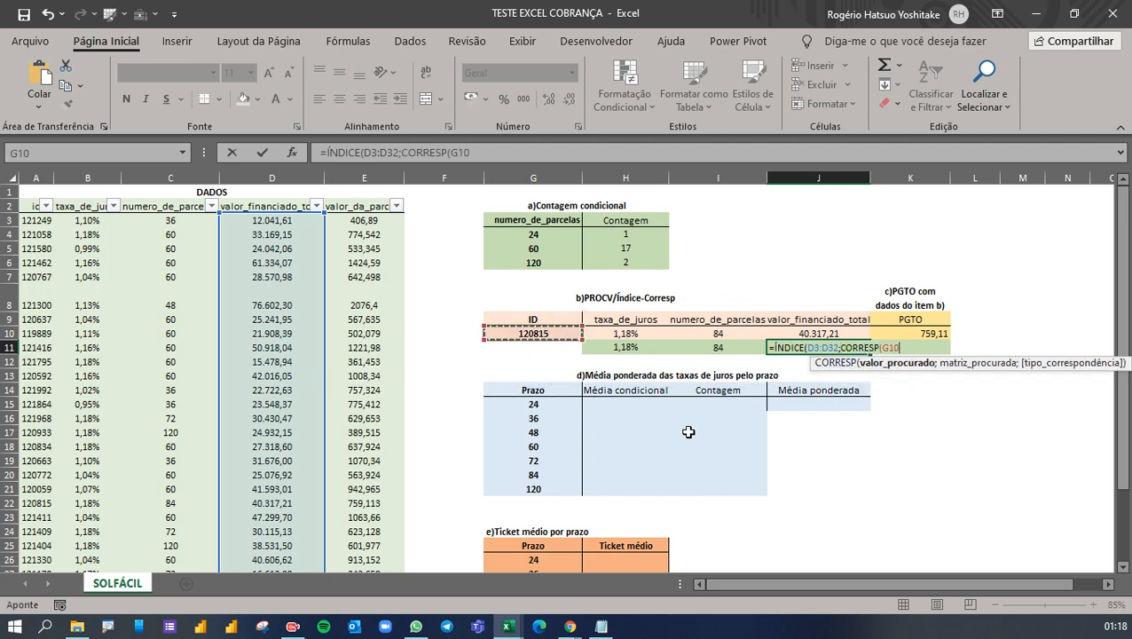
pyautogui.write(';')
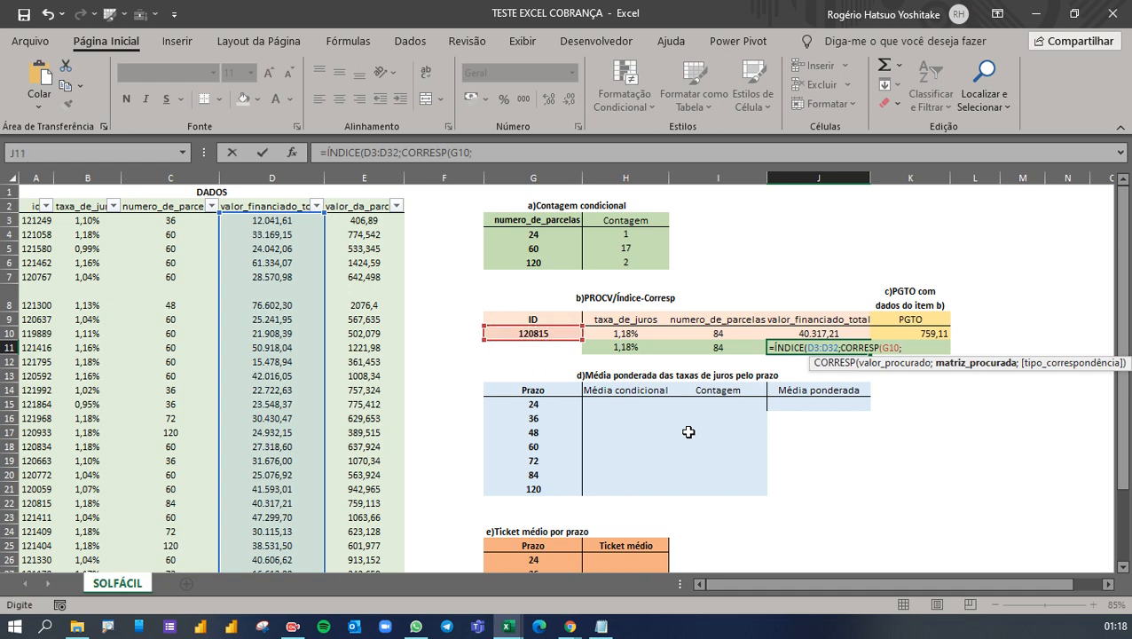
pyautogui.click(41, 220)
pyautogui.hotkey('ctrl', 'shift', 'Down')
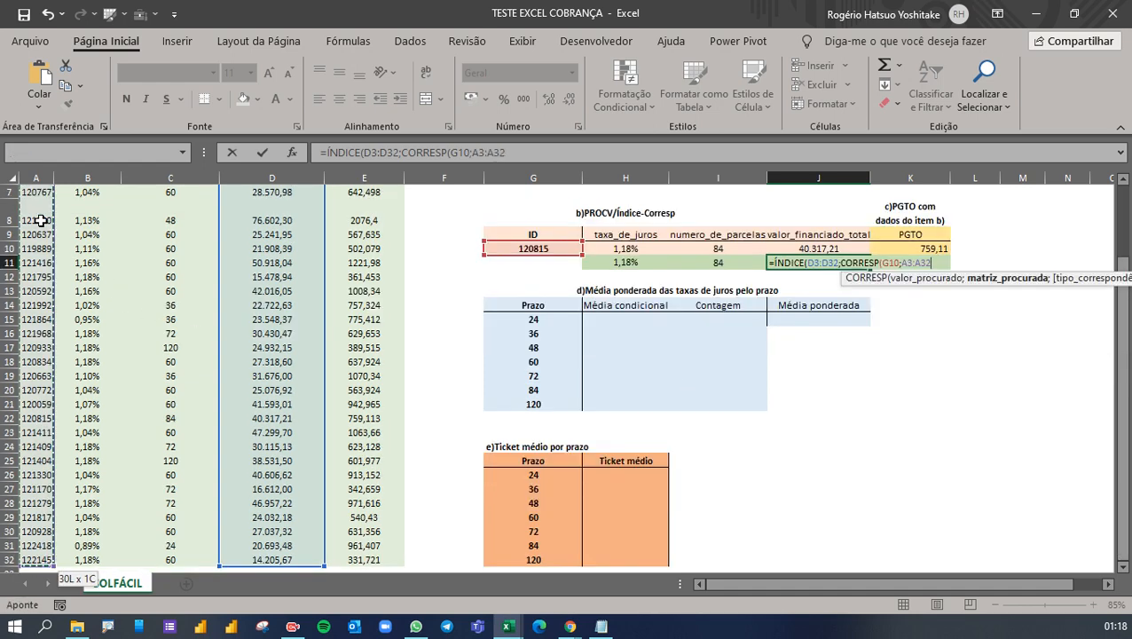
pyautogui.write(';')
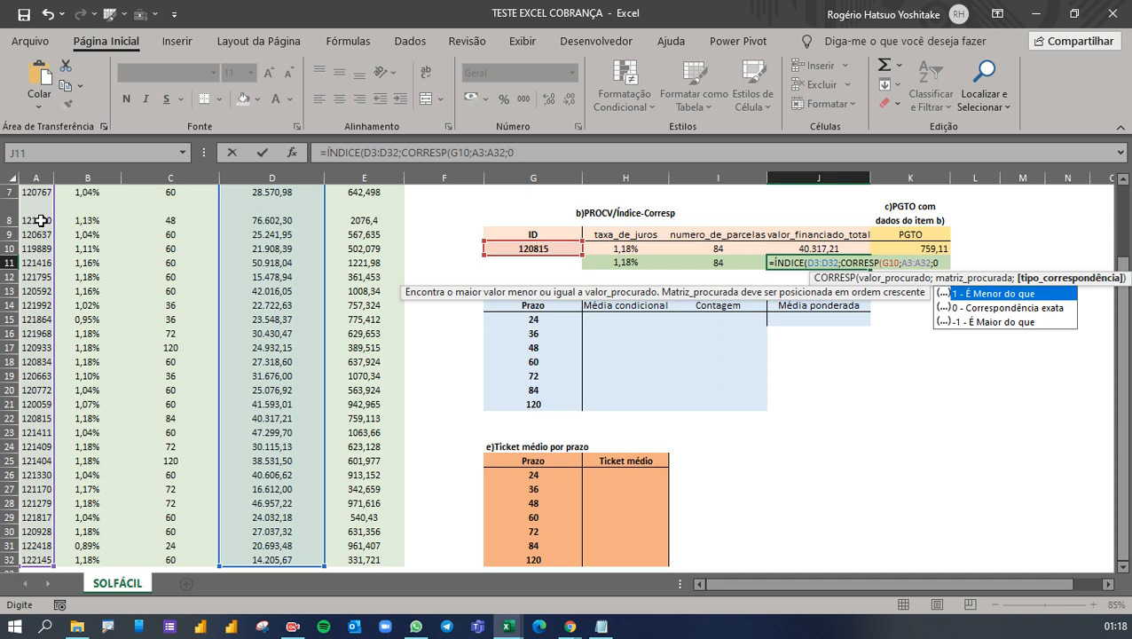
pyautogui.write('0)')
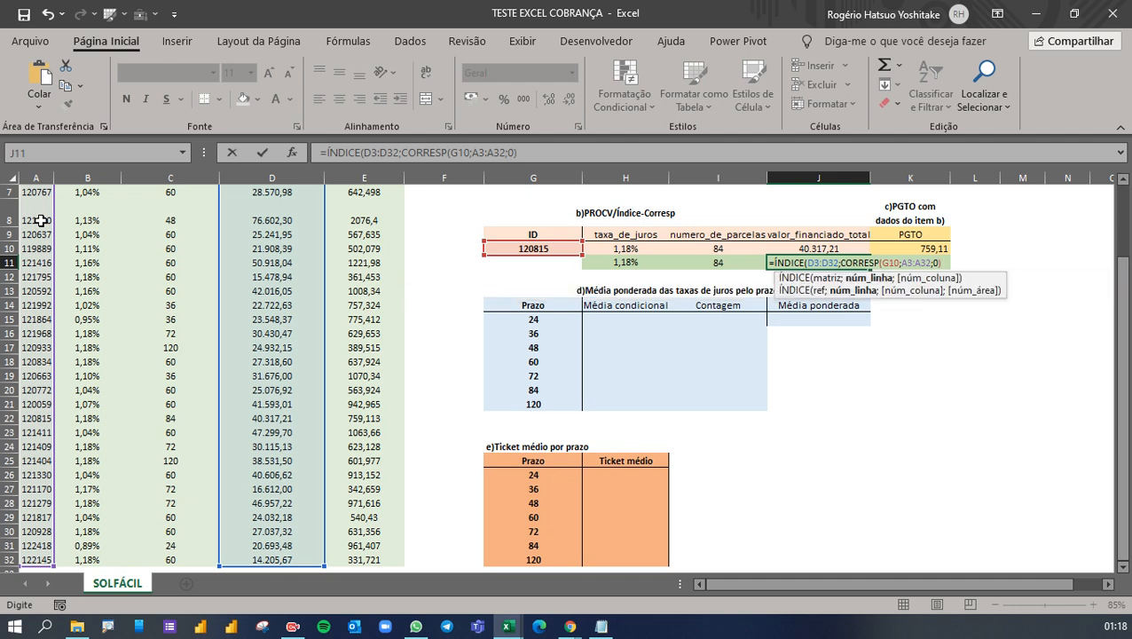
pyautogui.write(')')
pyautogui.press('Return')
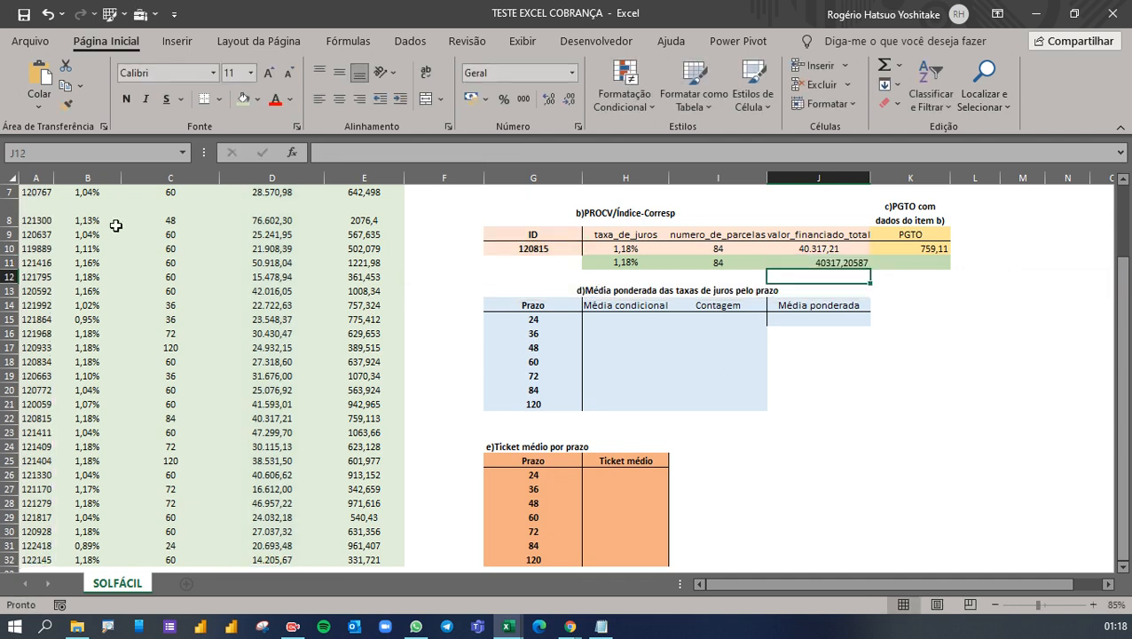
# Center cells J10:J11 horizontally and reduce the J11 value to two decimal places
pyautogui.moveTo(799, 252); pyautogui.dragTo(803, 264)
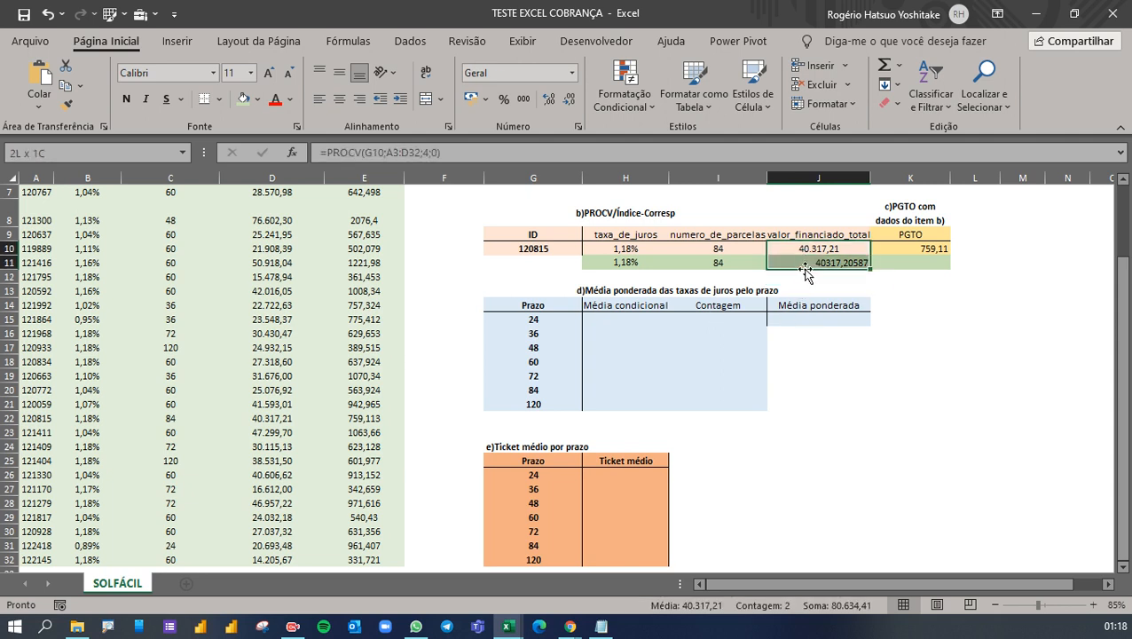
pyautogui.click(341, 103)
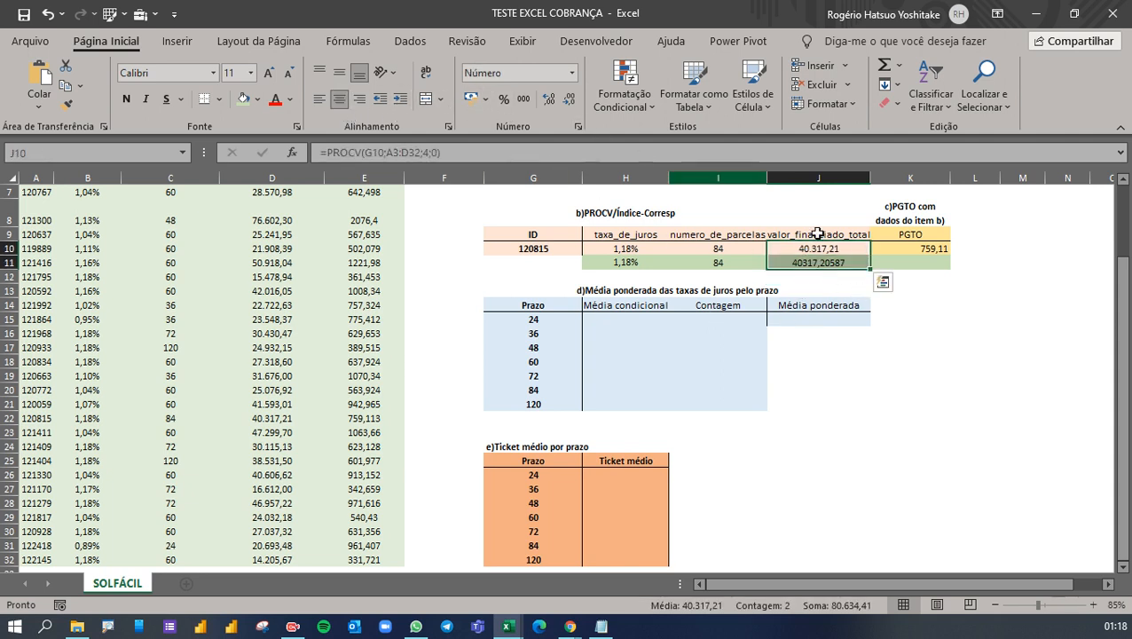
pyautogui.click(797, 263)
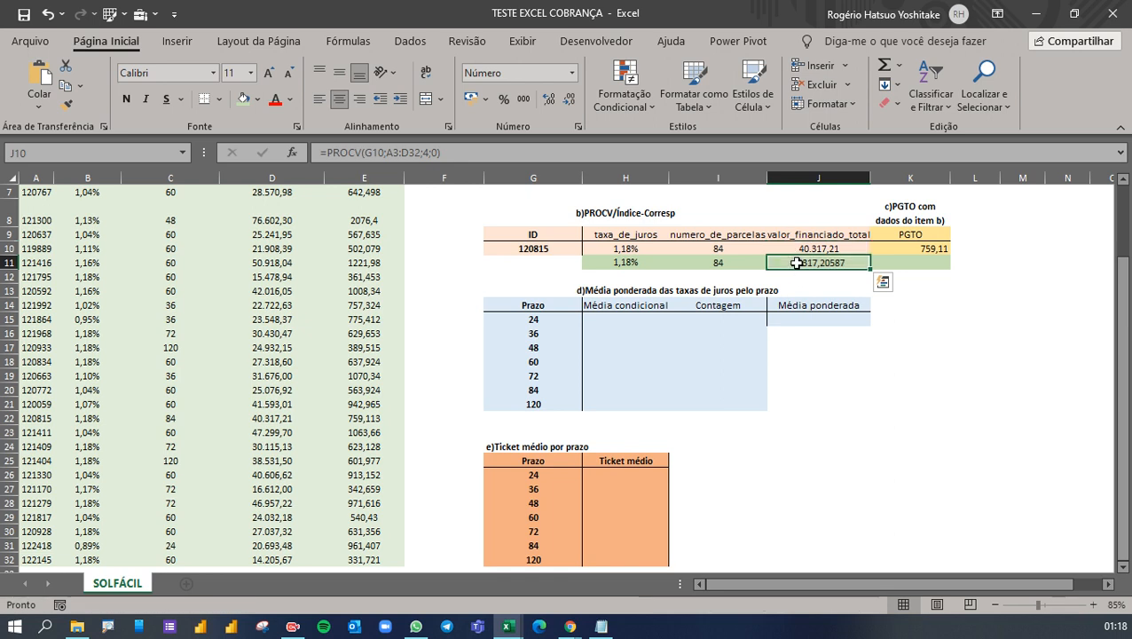
pyautogui.click(569, 98)
pyautogui.click(570, 99)
pyautogui.click(570, 99)
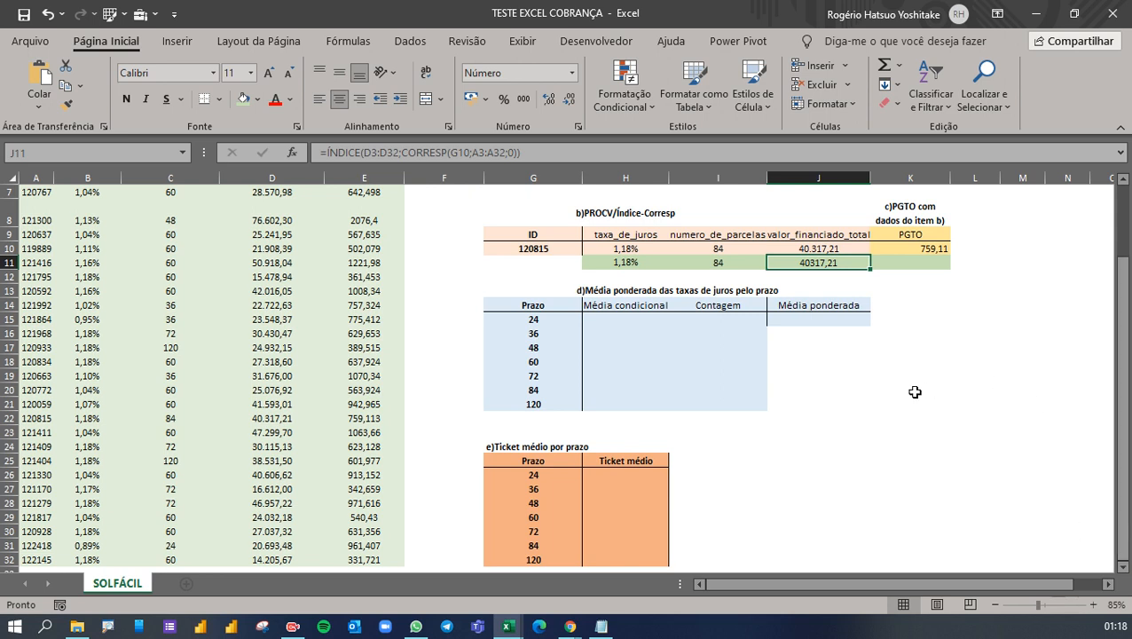
# Start an ÍNDICE formula in K11, under PGTO, with the valor_da_parcela values E3:E32 as the array
pyautogui.click(898, 269)
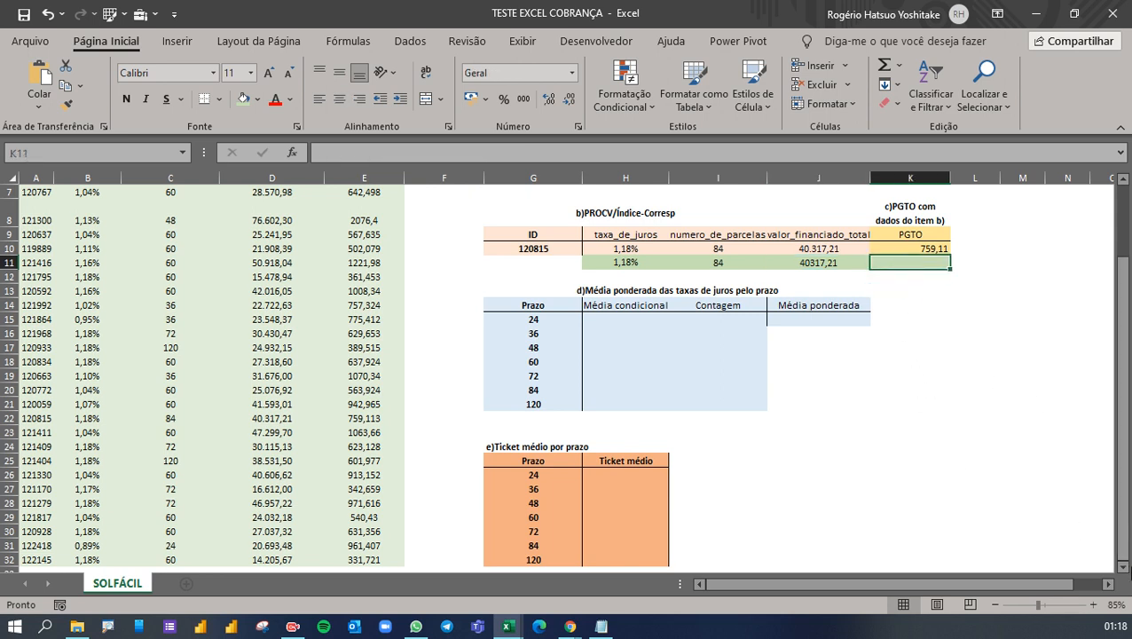
pyautogui.write('=ÍMN')
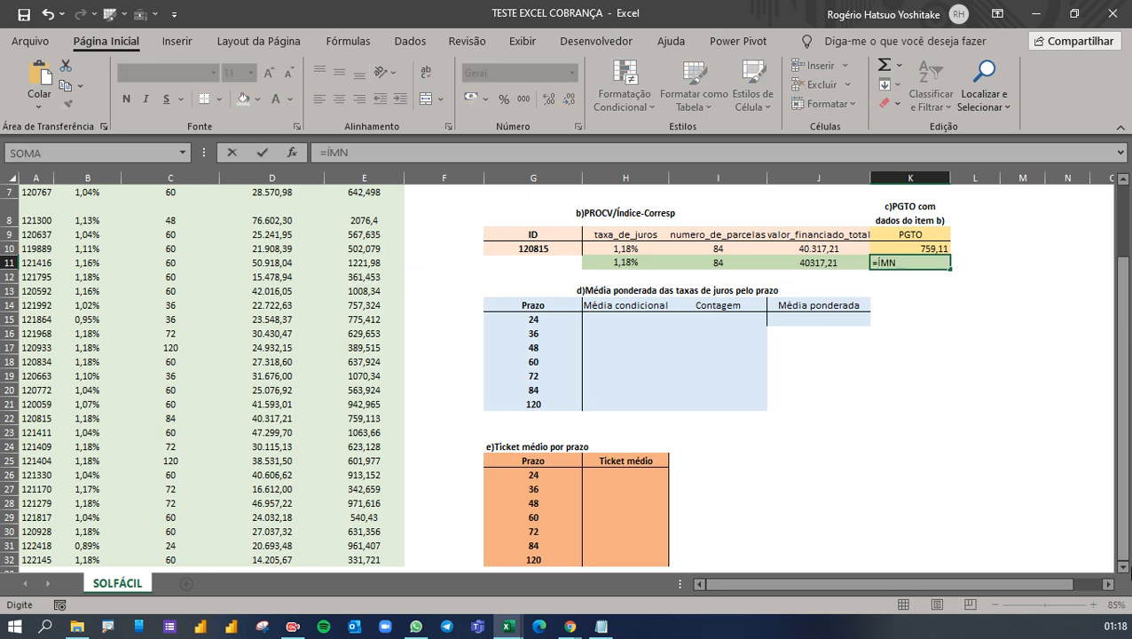
pyautogui.press('BackSpace')
pyautogui.press('BackSpace')
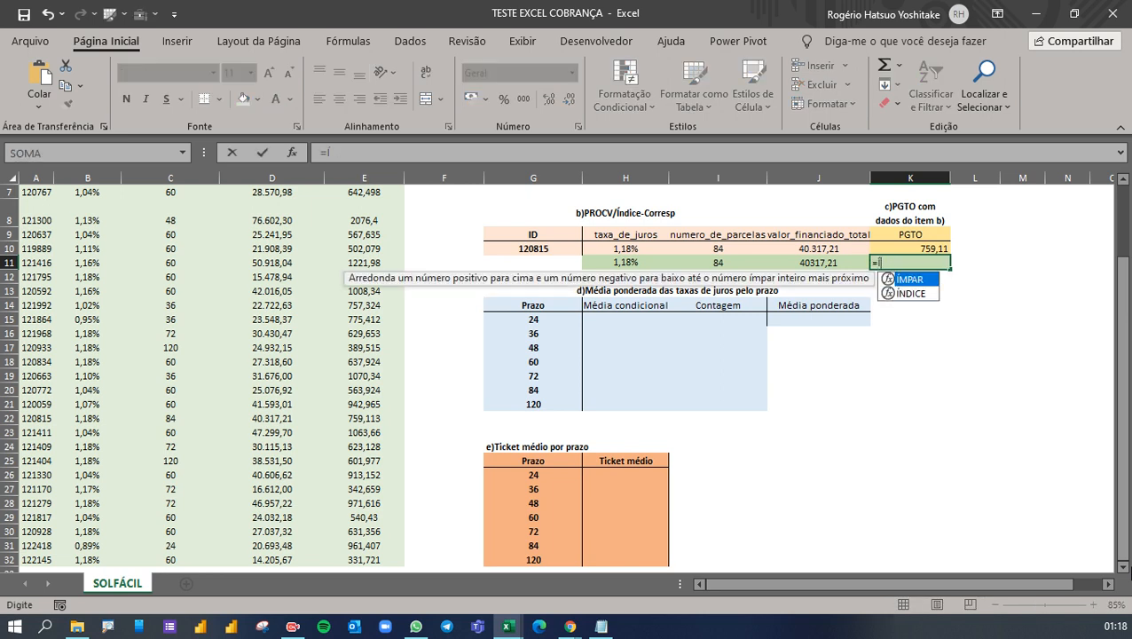
pyautogui.write('NDI')
pyautogui.press('Tab')
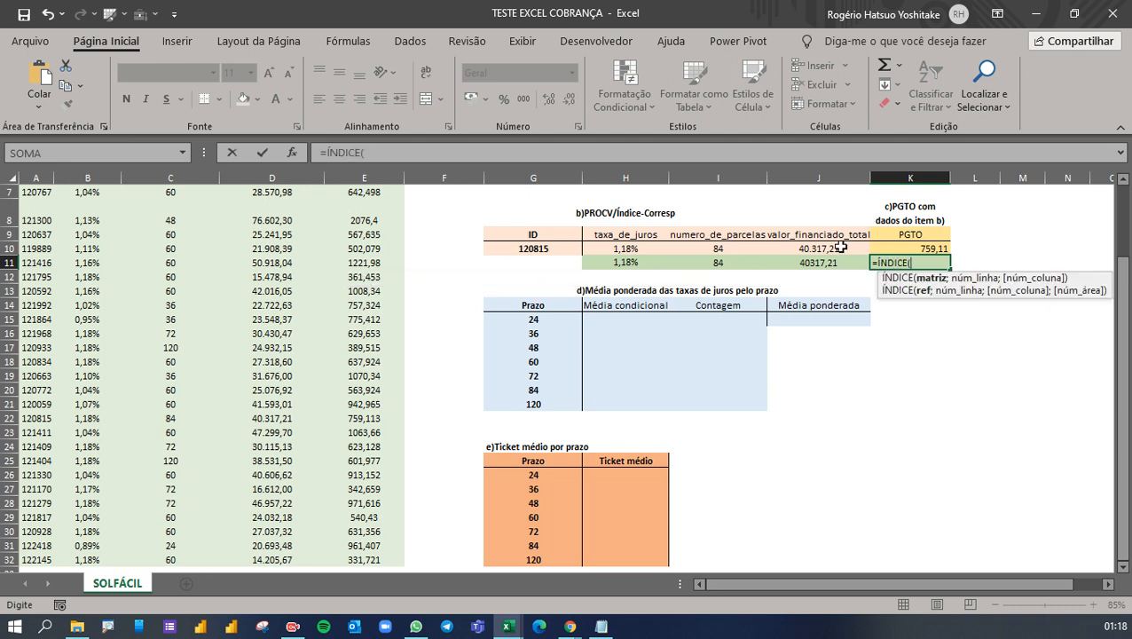
pyautogui.click(363, 284)
pyautogui.scroll(2, 368, 284)
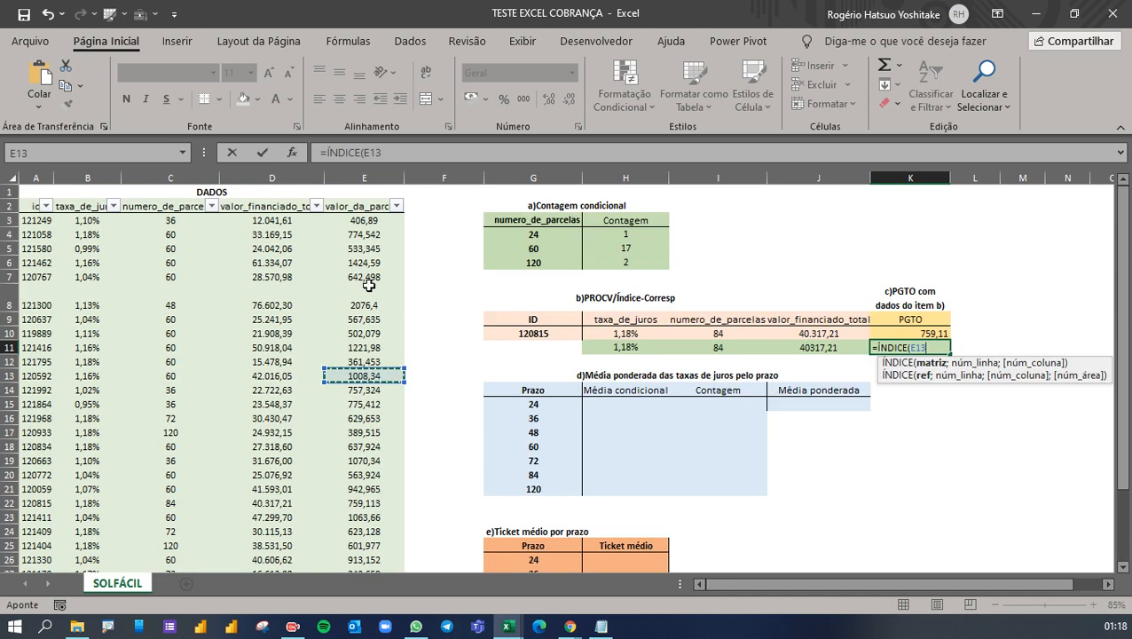
pyautogui.click(364, 206)
pyautogui.press('Down')
pyautogui.hotkey('ctrl', 'shift', 'Down')
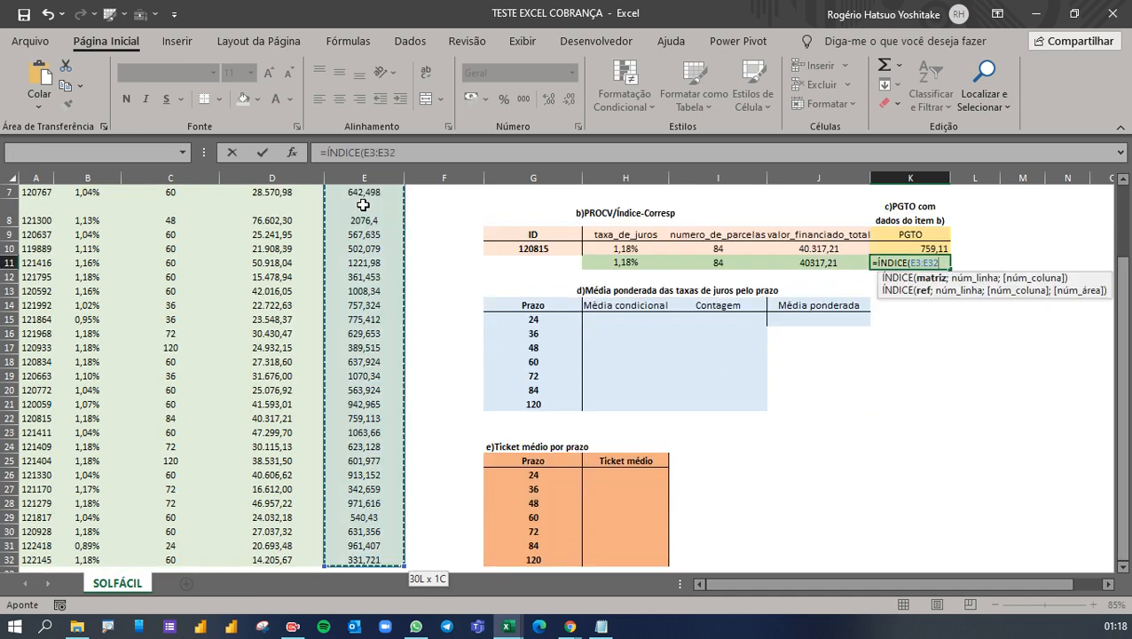
# Finish the K11 formula with CORRESP(G10;A3:A32;0) as the row number
pyautogui.write(';CO')
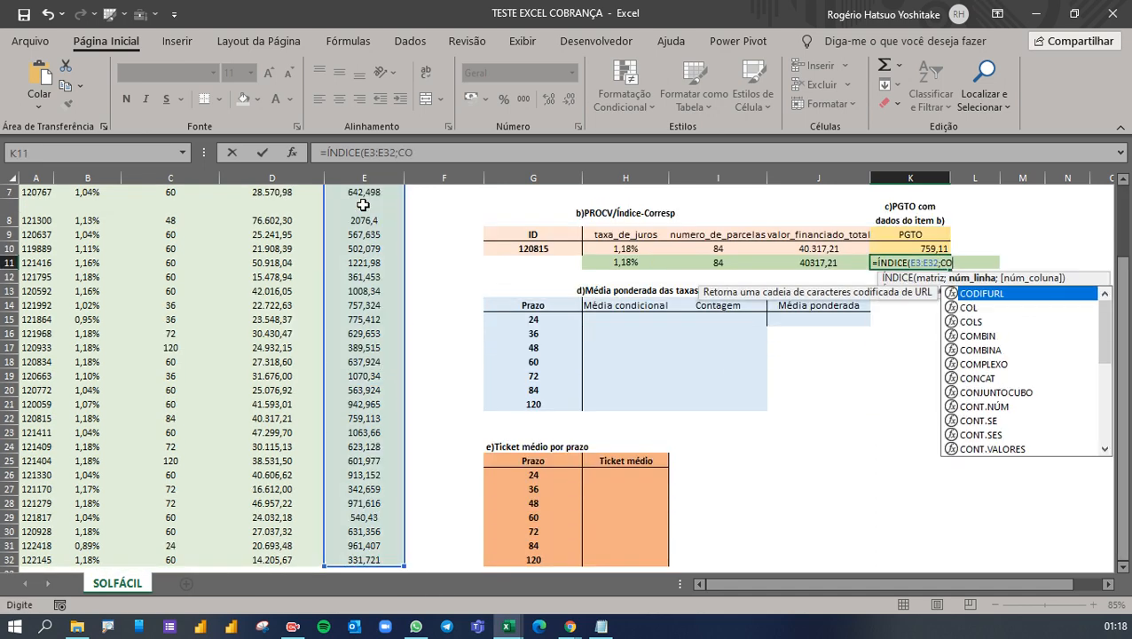
pyautogui.write('RRESP(')
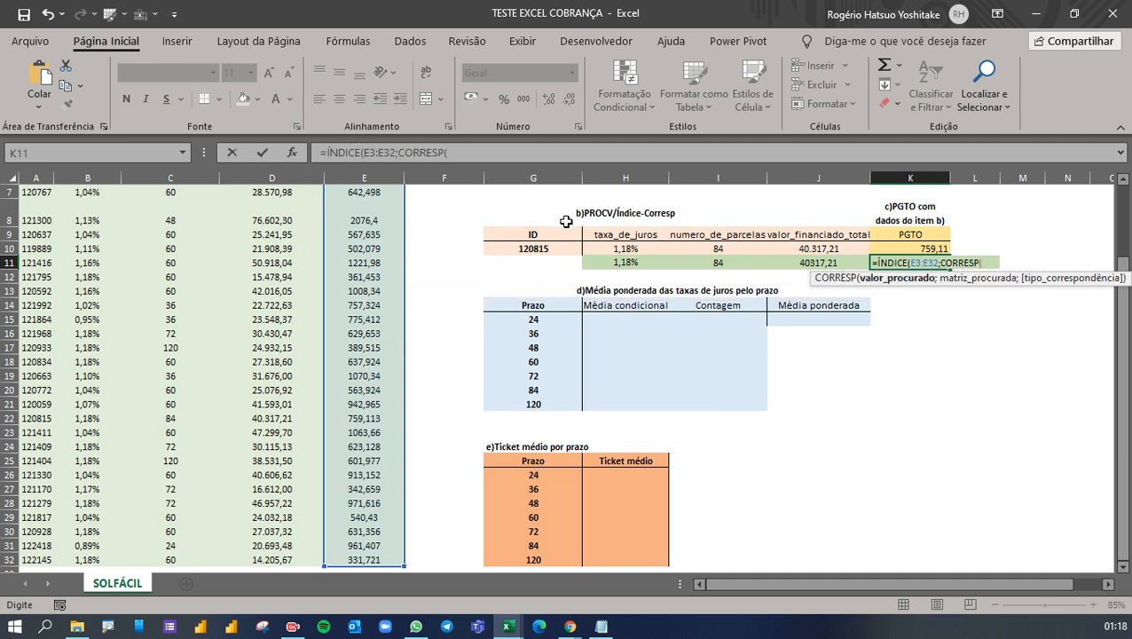
pyautogui.click(539, 249)
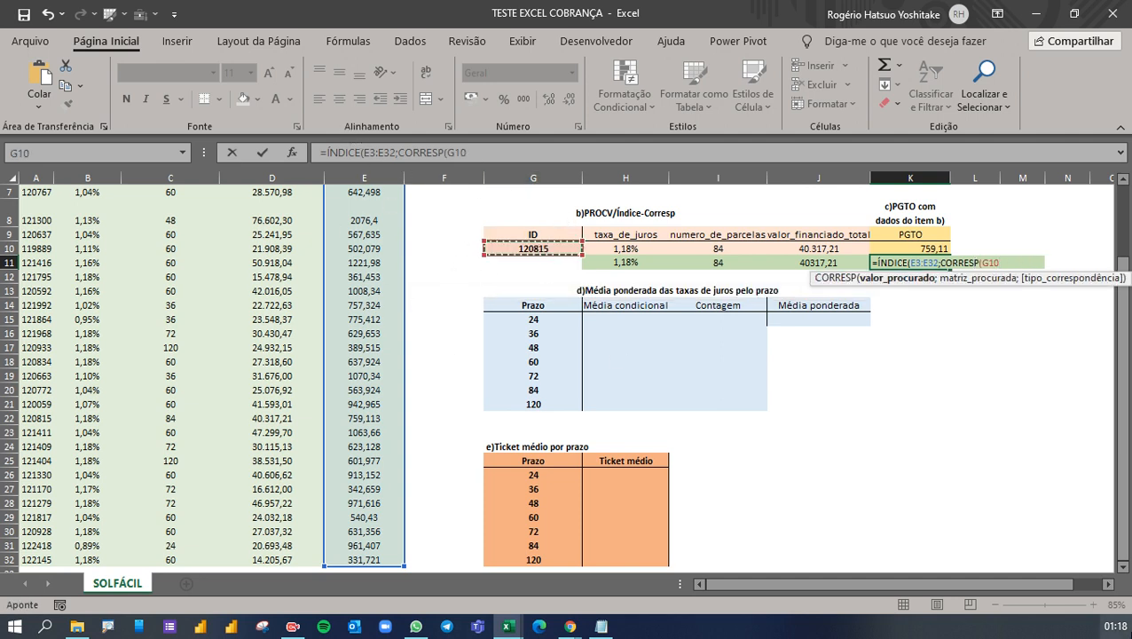
pyautogui.write(';')
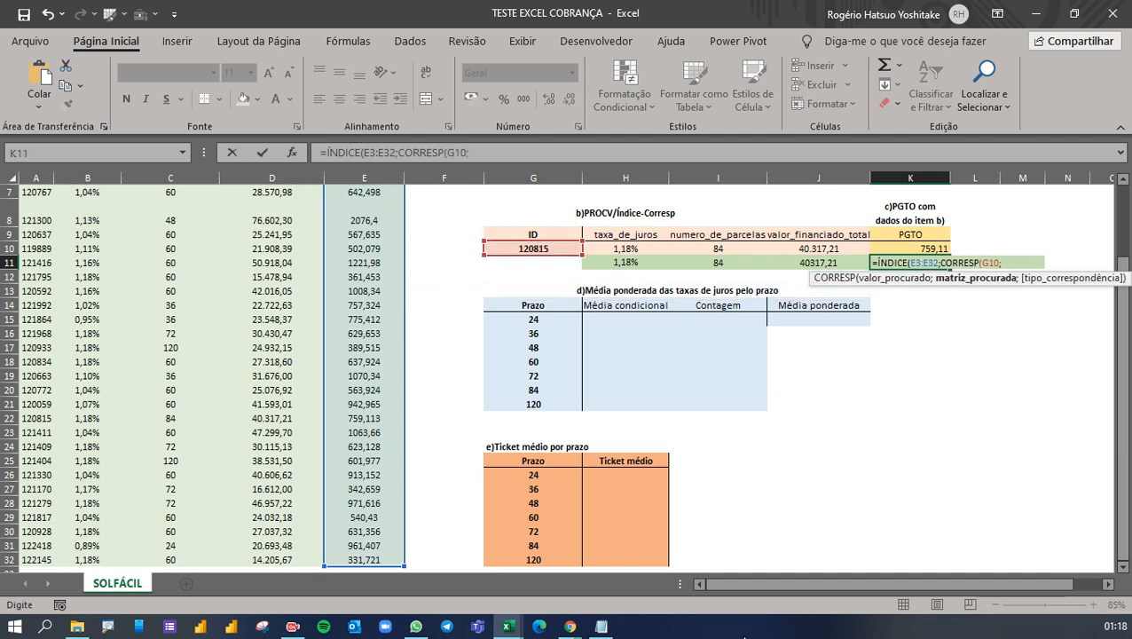
pyautogui.click(47, 319)
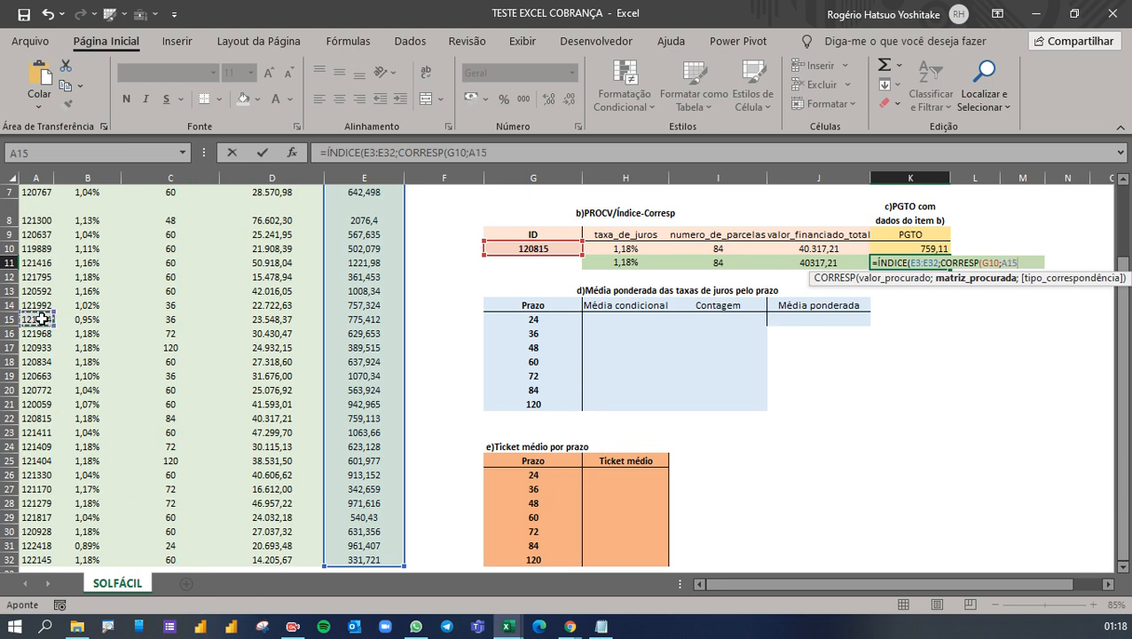
pyautogui.hotkey('ctrl', 'Up')
pyautogui.hotkey('ctrl', 'shift', 'Down')
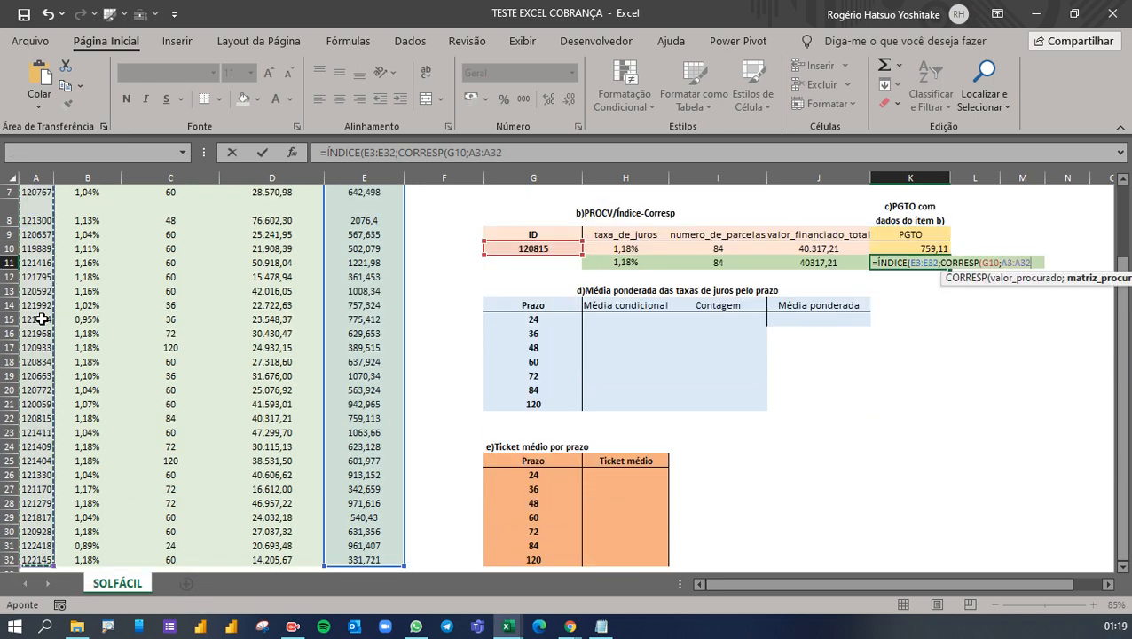
pyautogui.write(';0)')
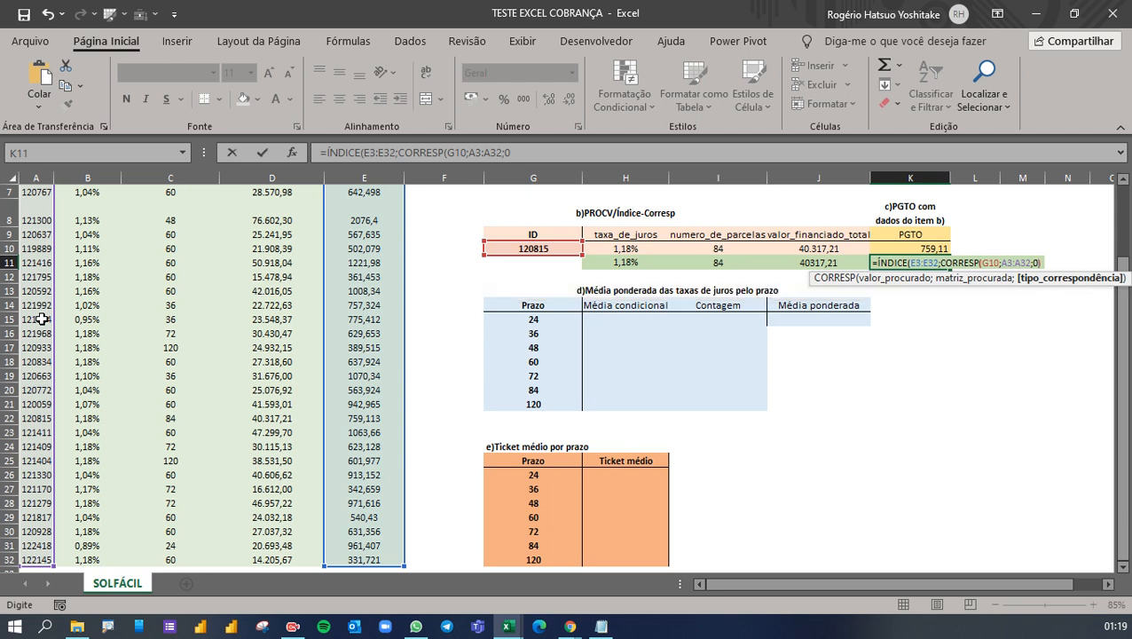
pyautogui.write(')')
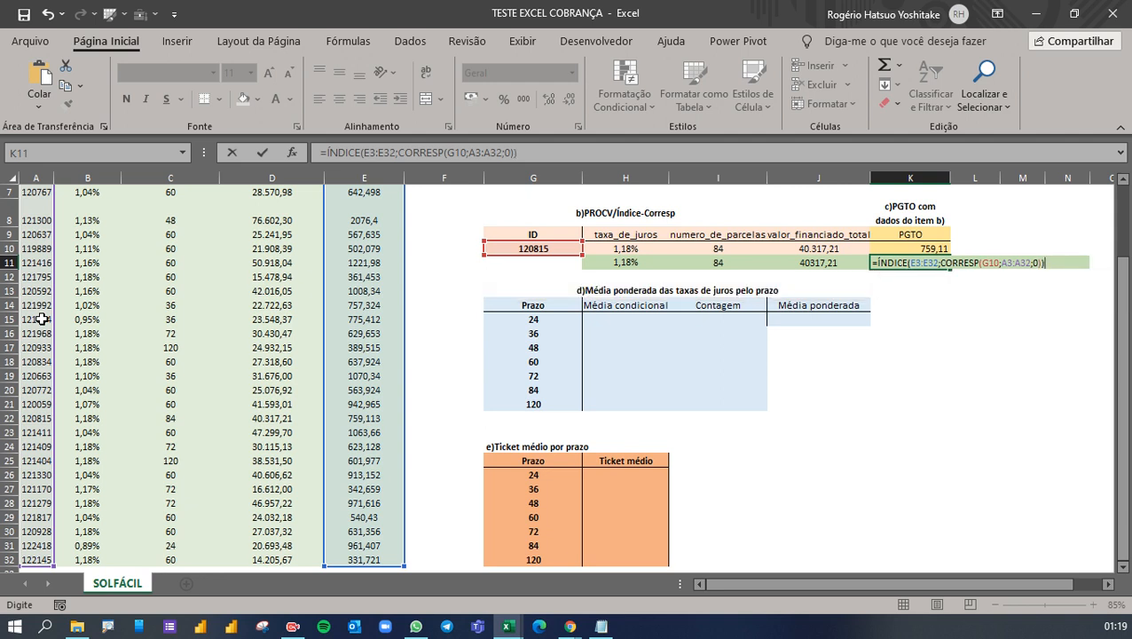
pyautogui.press('Return')
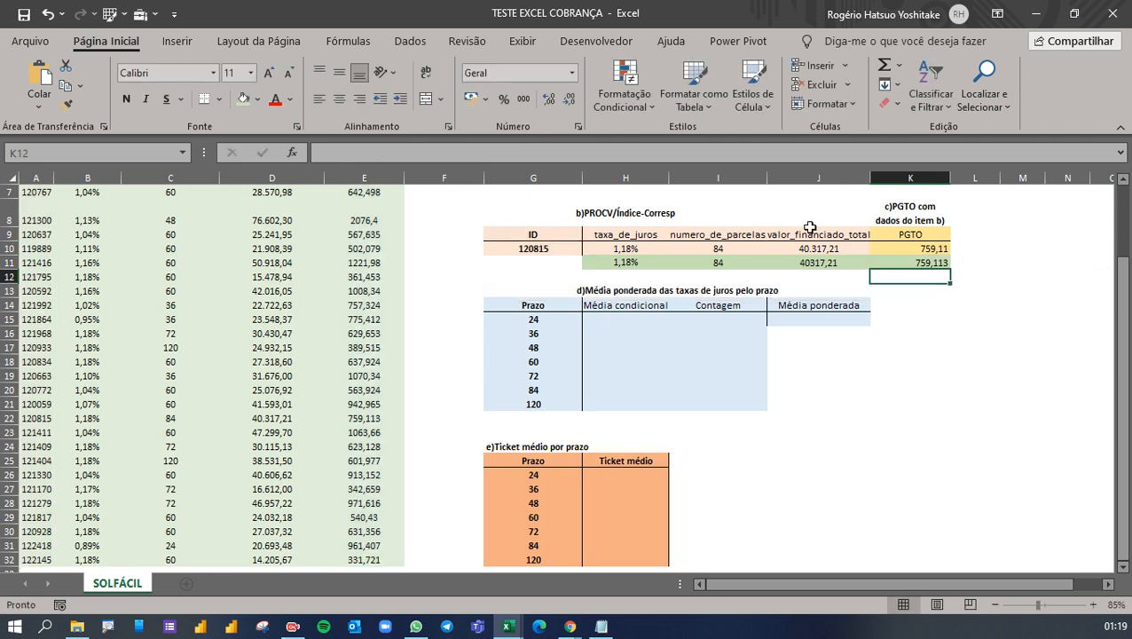
# Reduce the PGTO value in K11 to two decimal places
pyautogui.click(915, 261)
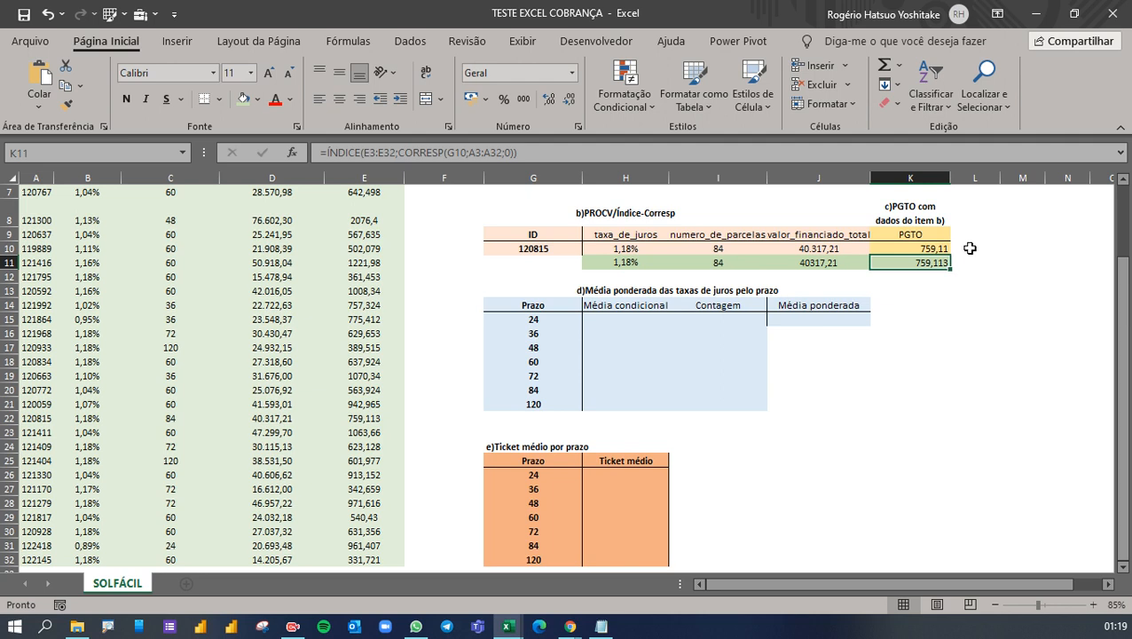
pyautogui.click(555, 101)
pyautogui.click(570, 105)
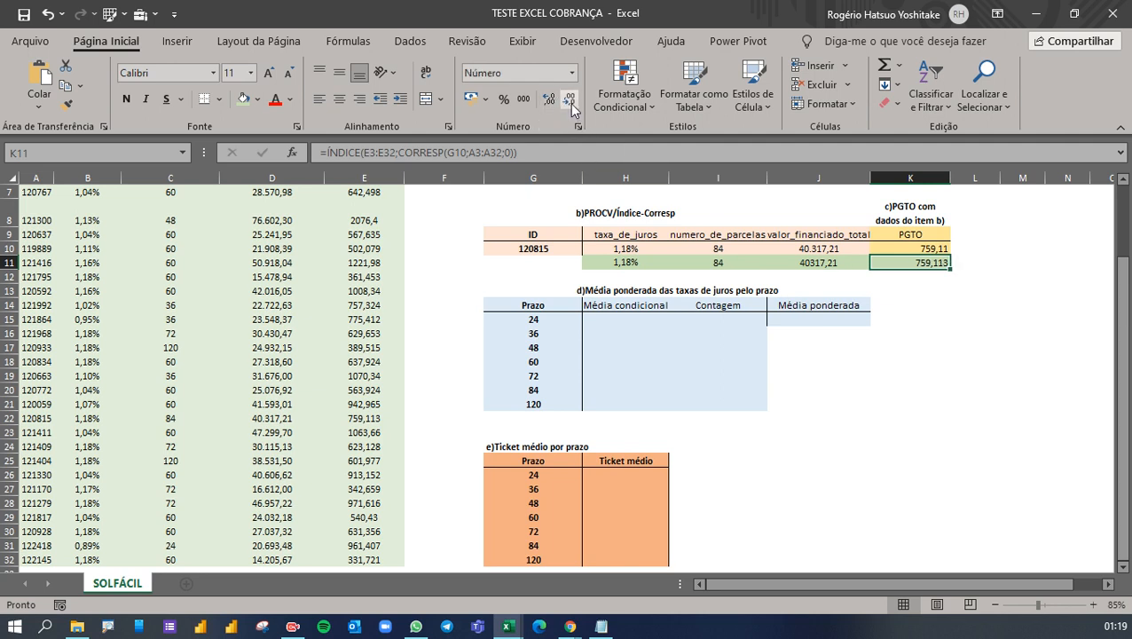
pyautogui.click(570, 104)
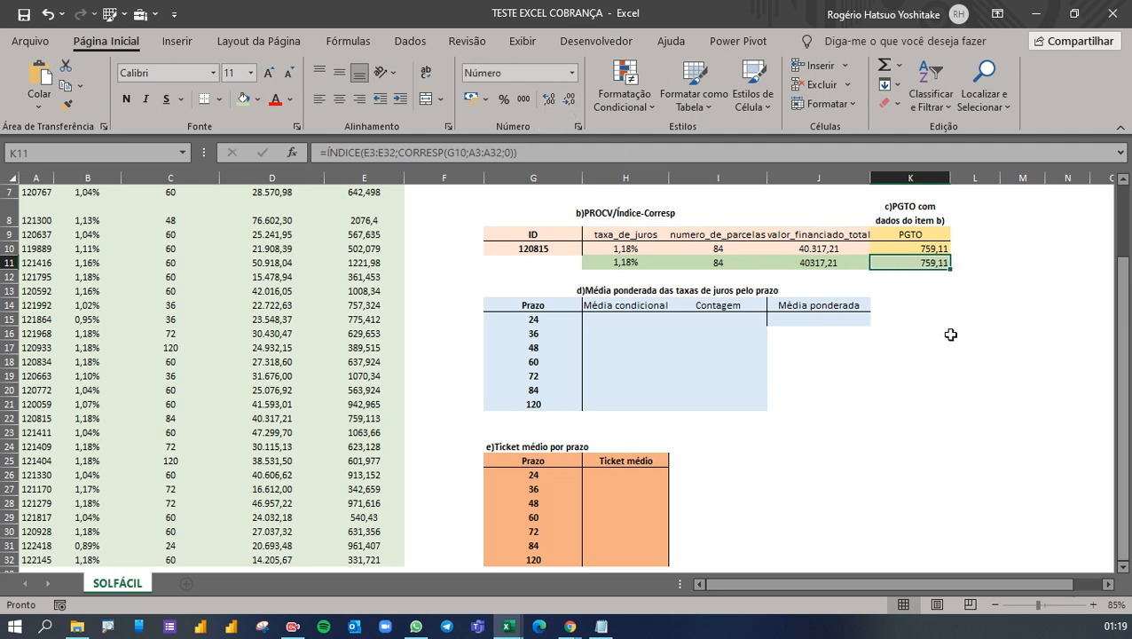
pyautogui.moveTo(942, 347); pyautogui.dragTo(975, 347)
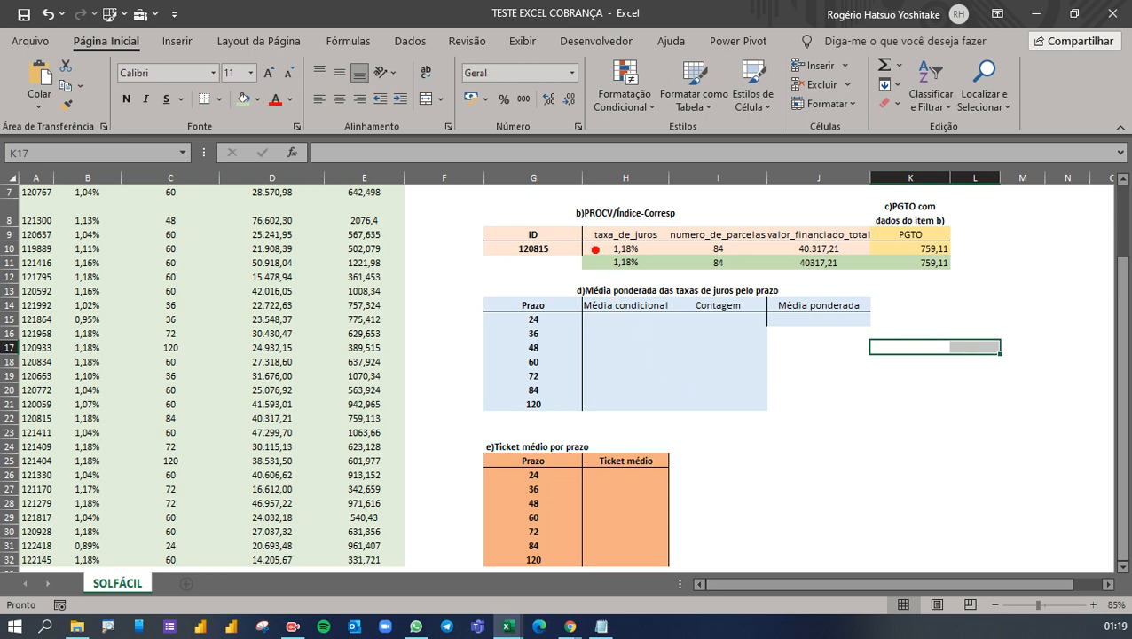
pyautogui.moveTo(392, 197)
pyautogui.mouseDown()
pyautogui.moveTo(592, 252)
pyautogui.moveTo(412, 487)
pyautogui.mouseUp()
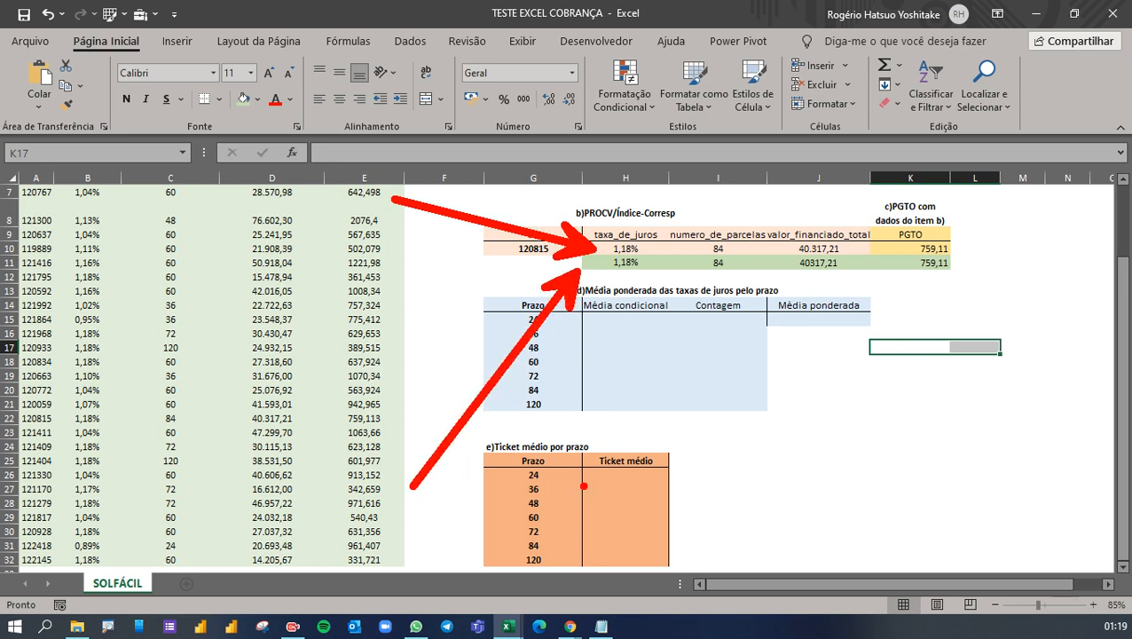
pyautogui.press('Escape')
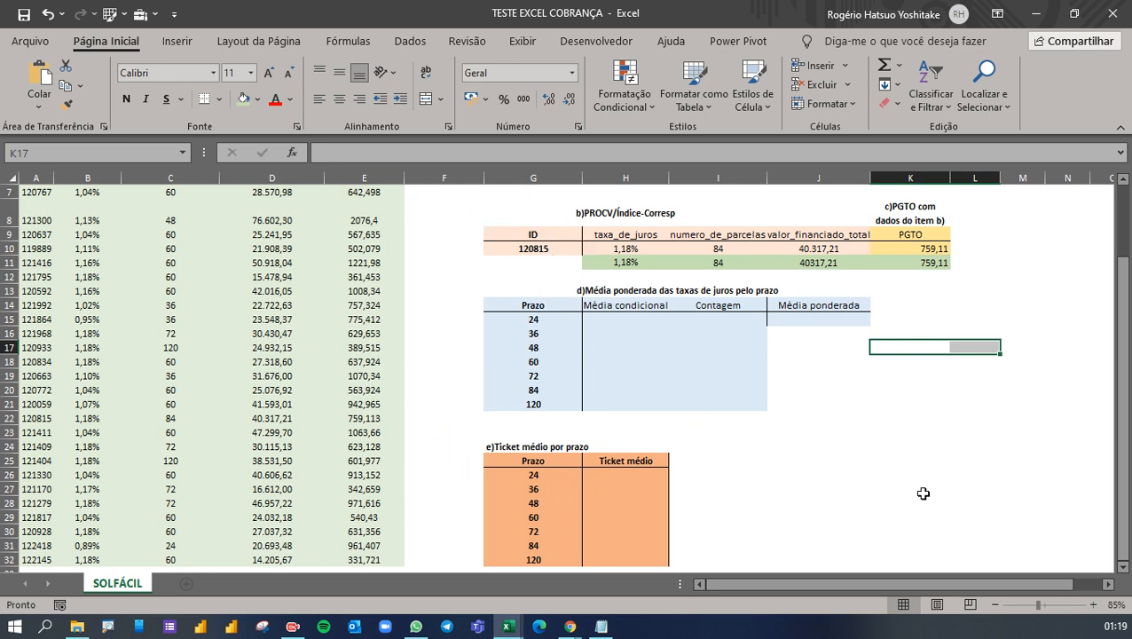
pyautogui.scroll(2, 898, 397)
pyautogui.scroll(-1, 760, 402)
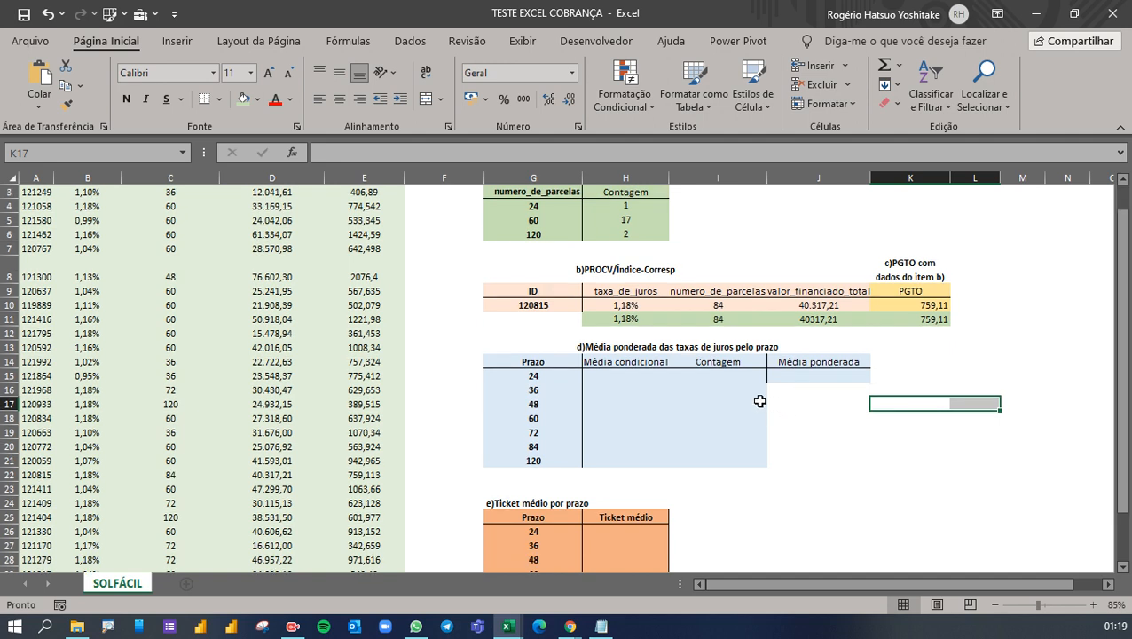
# Look over section d's heading and empty result cells, and select H15 under Média condicional
pyautogui.click(595, 344)
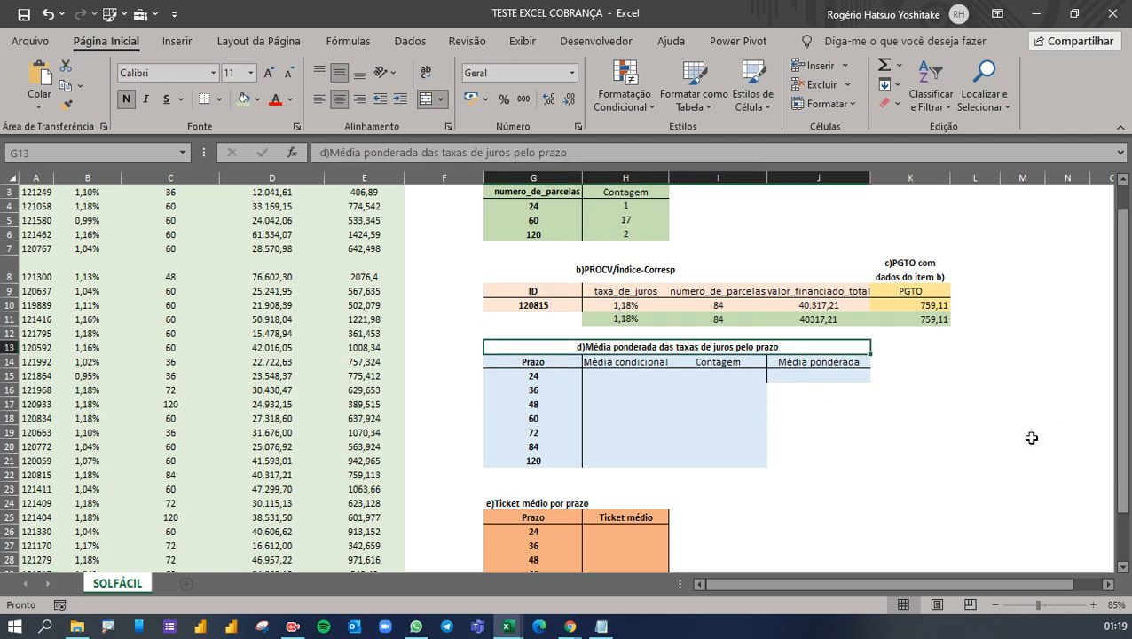
pyautogui.moveTo(629, 370); pyautogui.dragTo(626, 466)
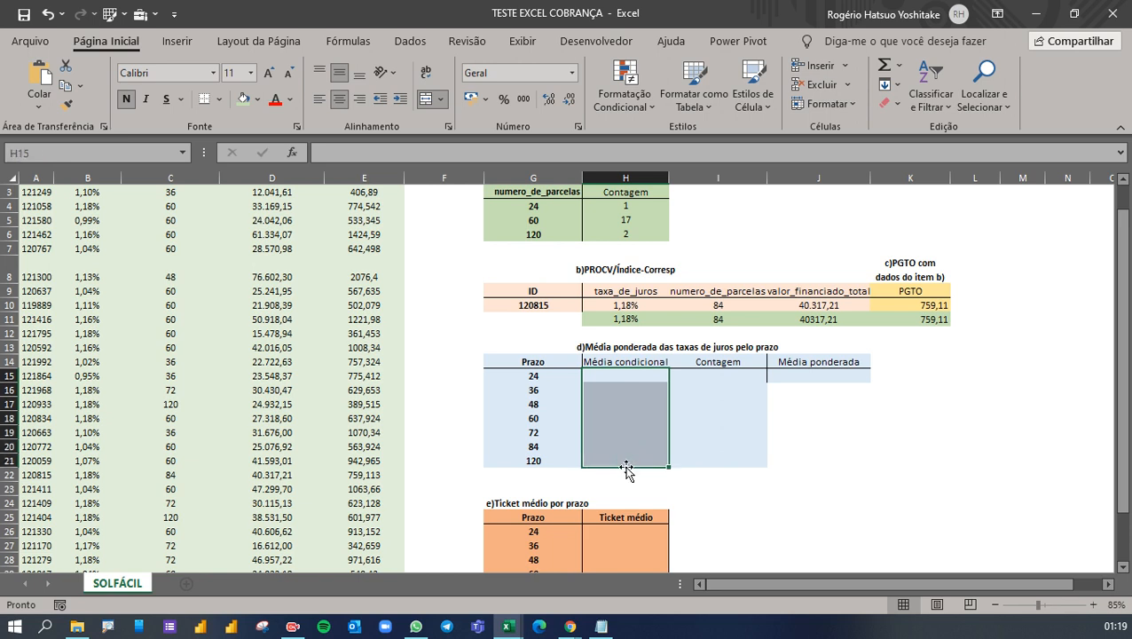
pyautogui.moveTo(710, 373); pyautogui.dragTo(698, 455)
pyautogui.click(852, 381)
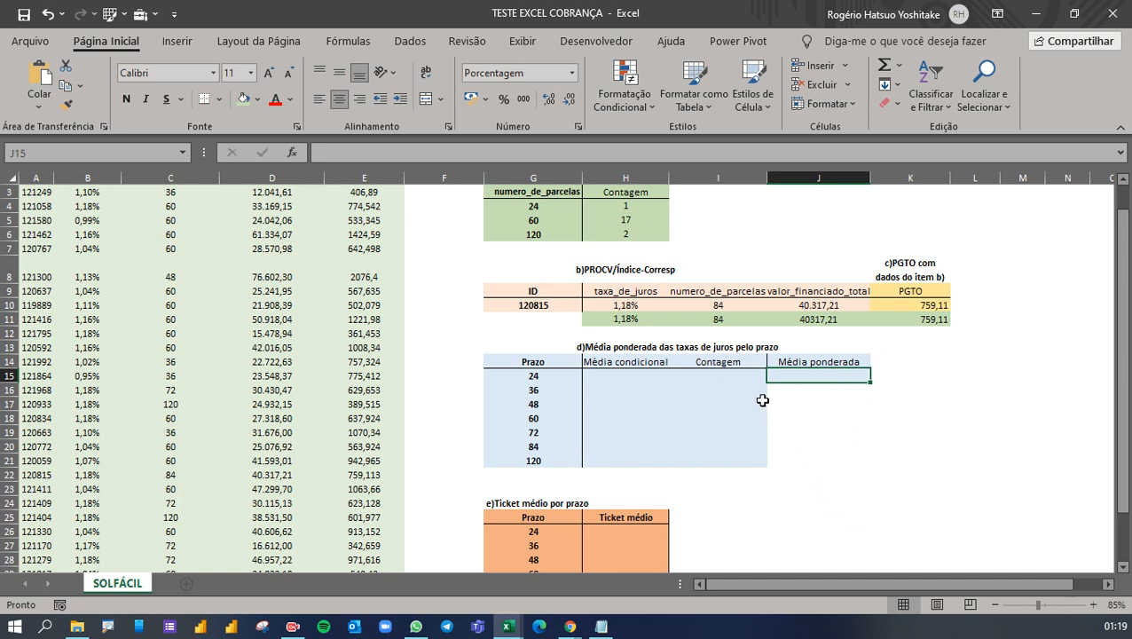
pyautogui.click(626, 375)
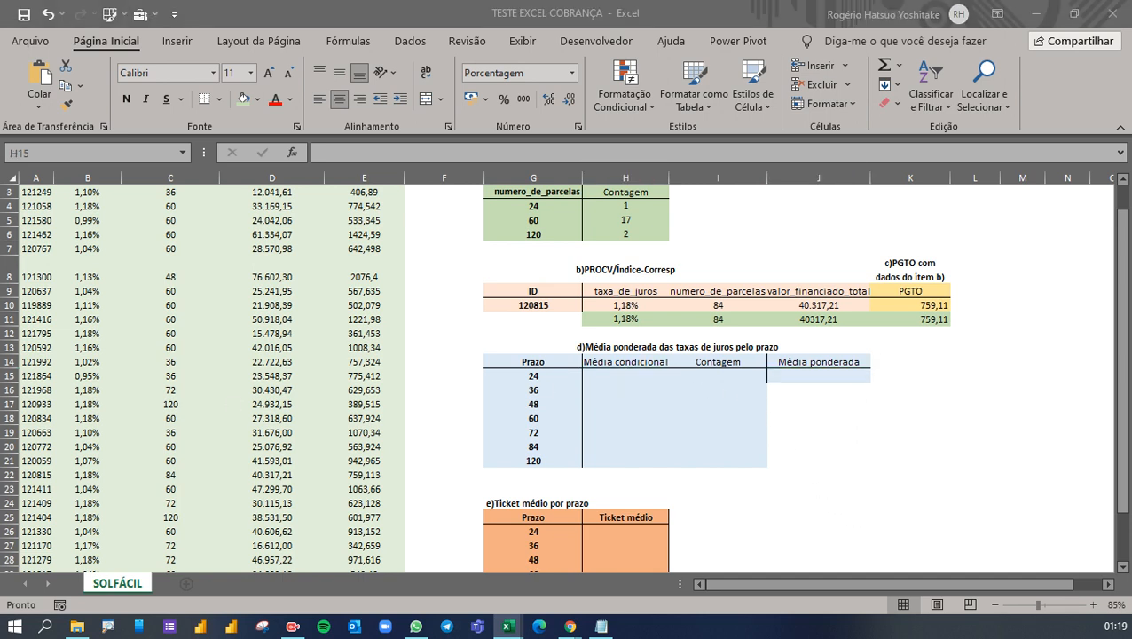
pyautogui.click(619, 382)
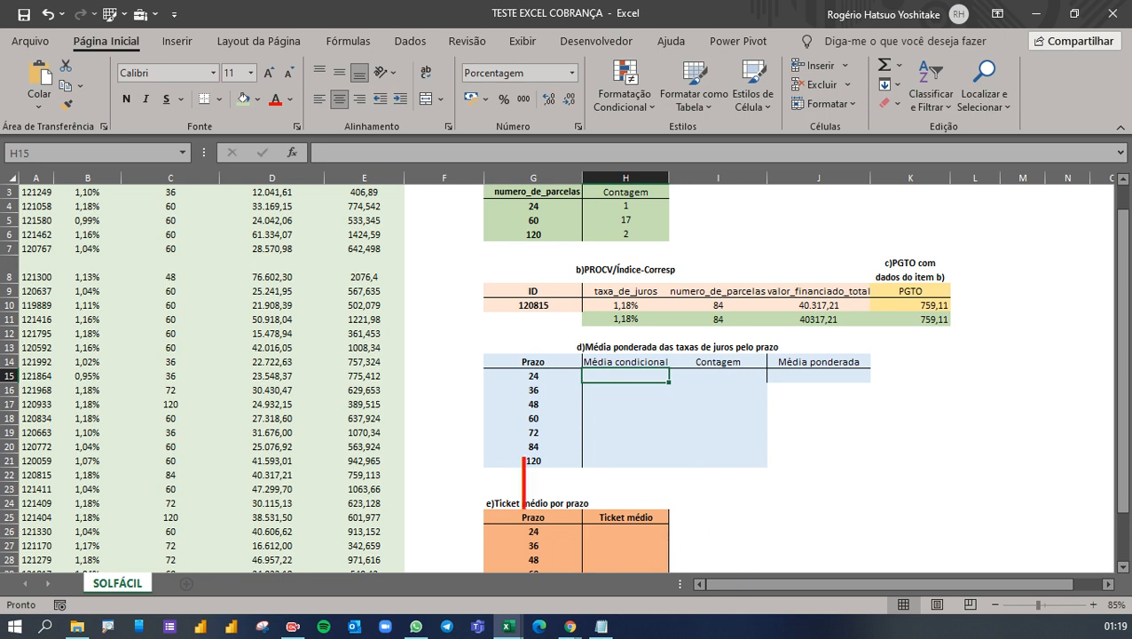
pyautogui.write('M')
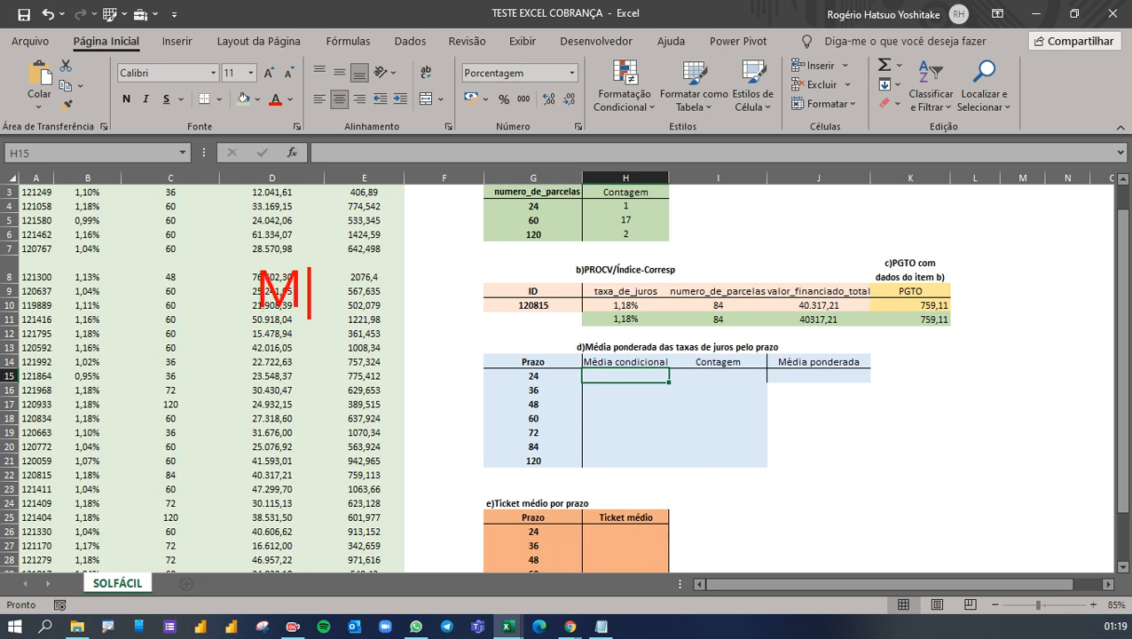
pyautogui.press('BackSpace')
pyautogui.write('MEDIASE')
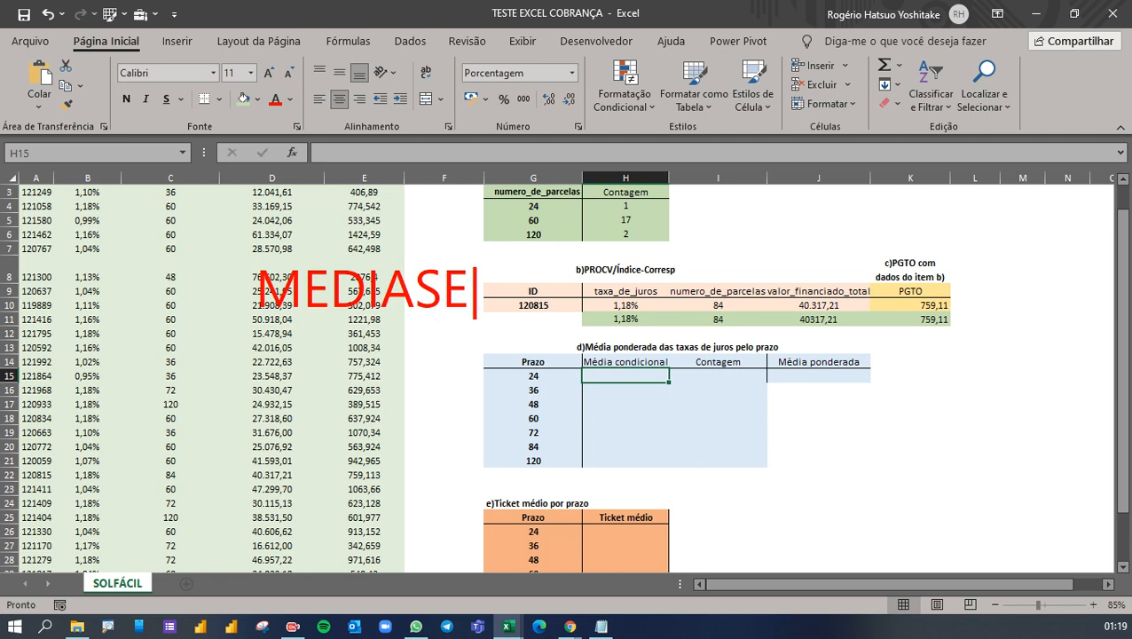
pyautogui.press('Escape')
pyautogui.moveTo(506, 370); pyautogui.dragTo(367, 410)
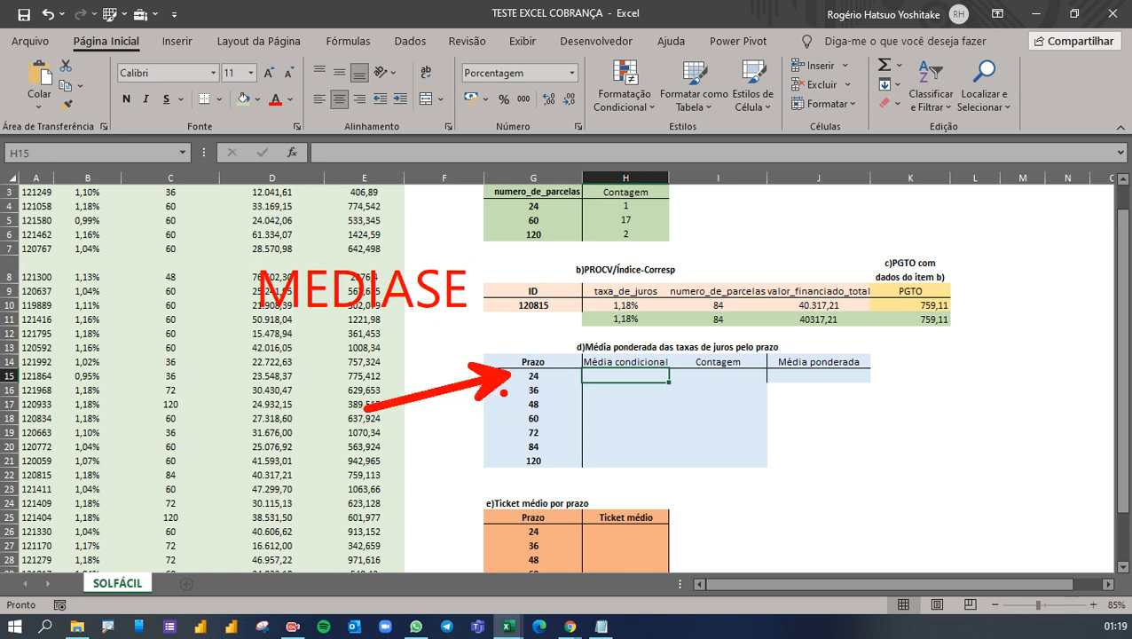
pyautogui.moveTo(504, 391); pyautogui.dragTo(413, 494)
pyautogui.moveTo(557, 406); pyautogui.dragTo(676, 477)
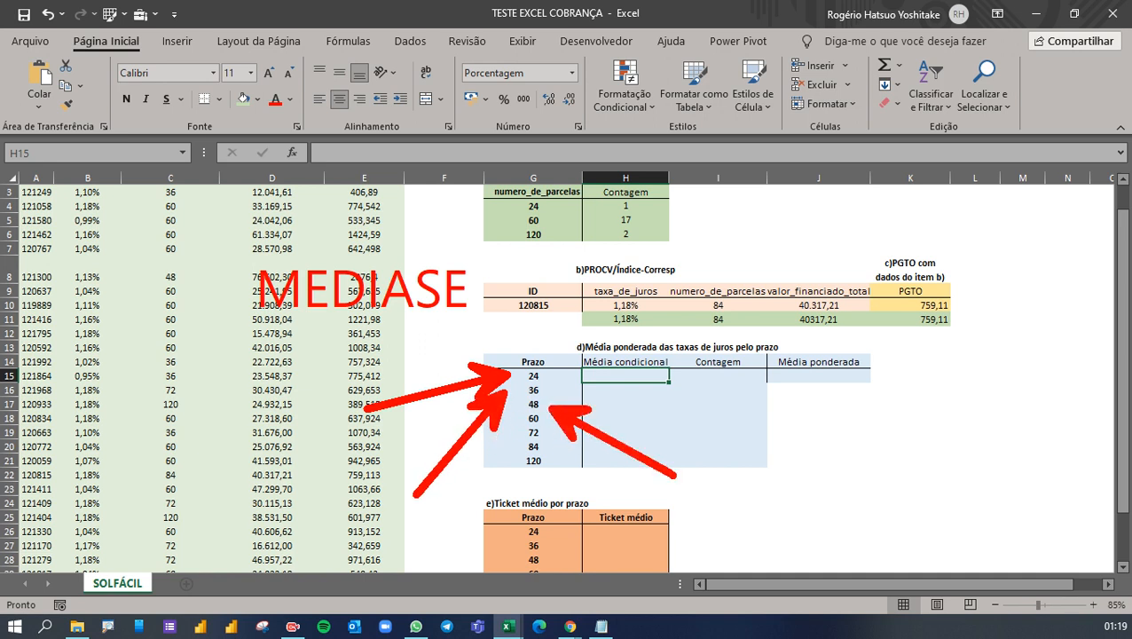
pyautogui.moveTo(535, 422); pyautogui.dragTo(628, 563)
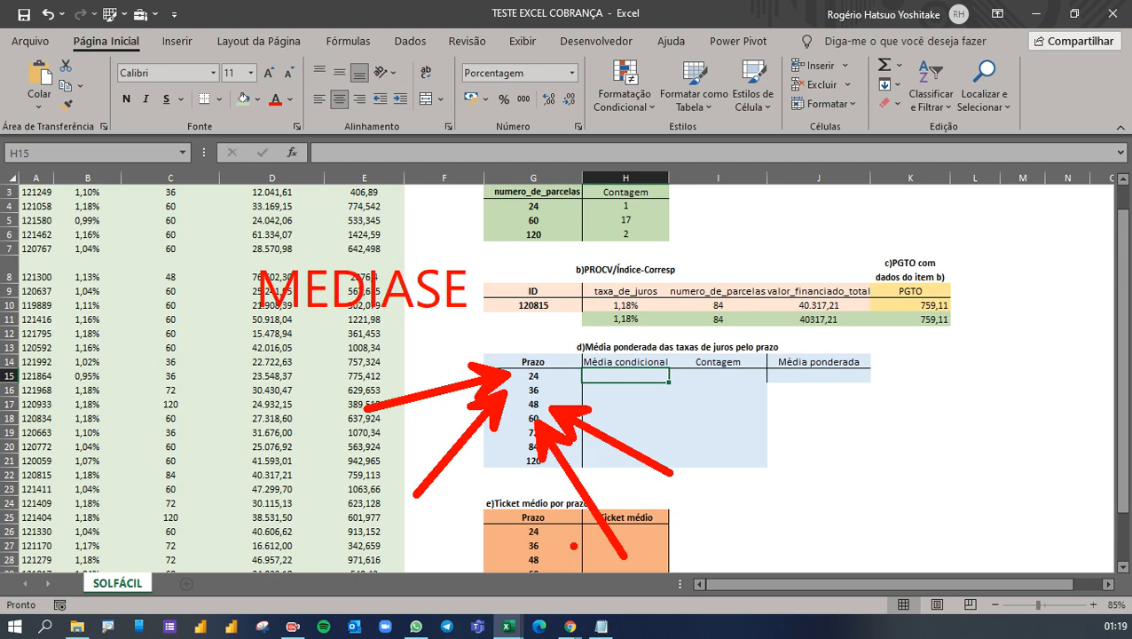
pyautogui.press('Escape')
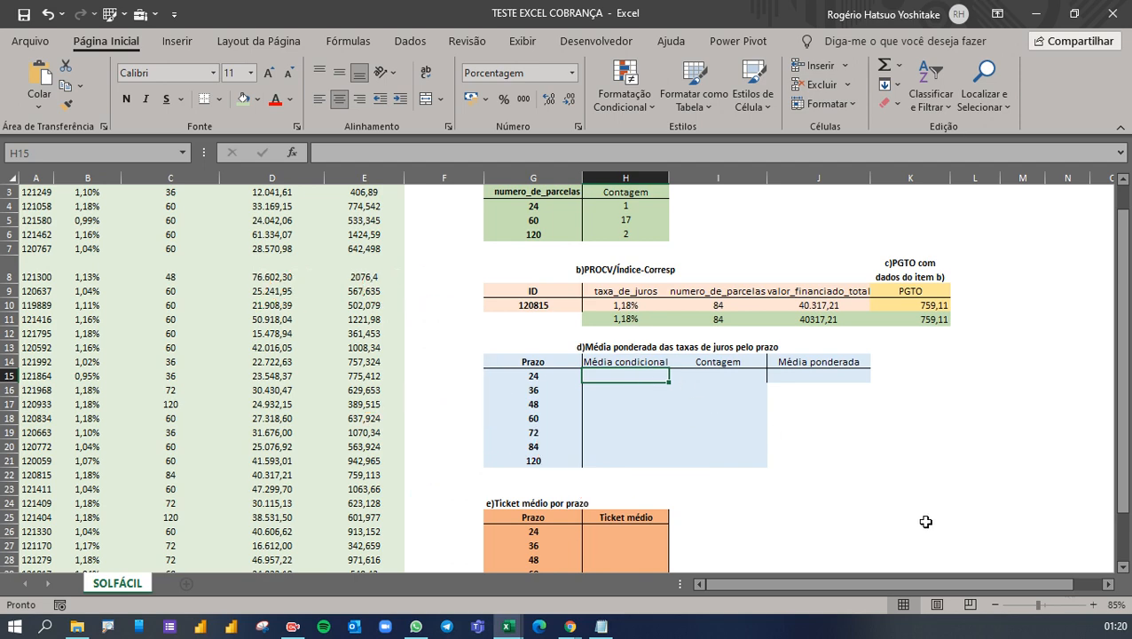
# Start a MÉDIASE formula in H15 with the numero_de_parcelas values C3:C32 as the range
pyautogui.write('=MÉ')
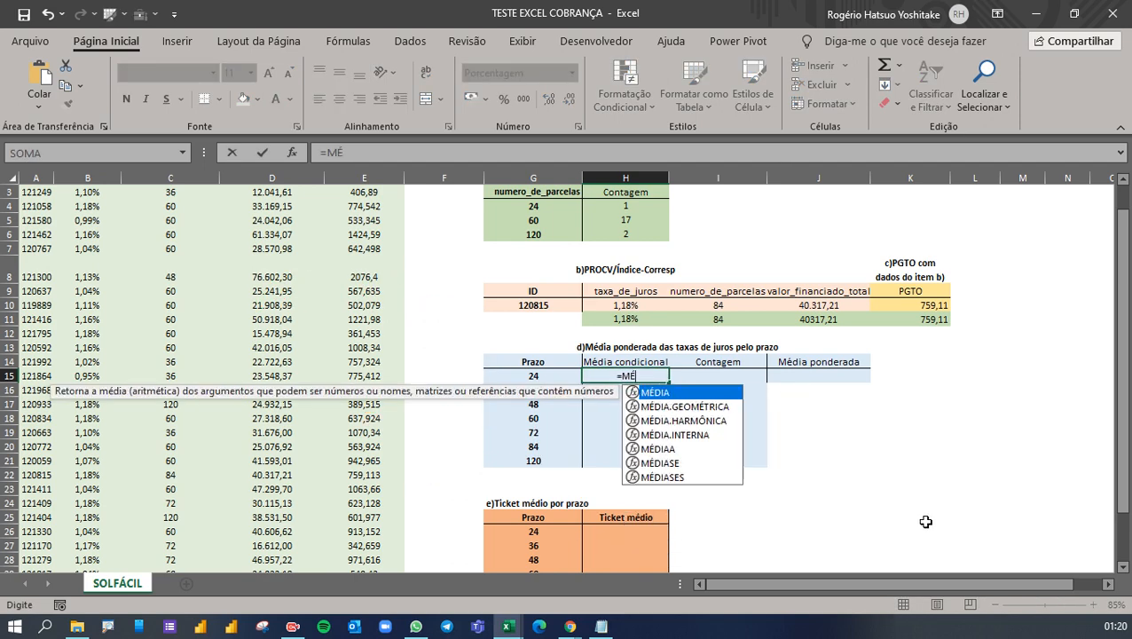
pyautogui.write('DIASE')
pyautogui.press('Tab')
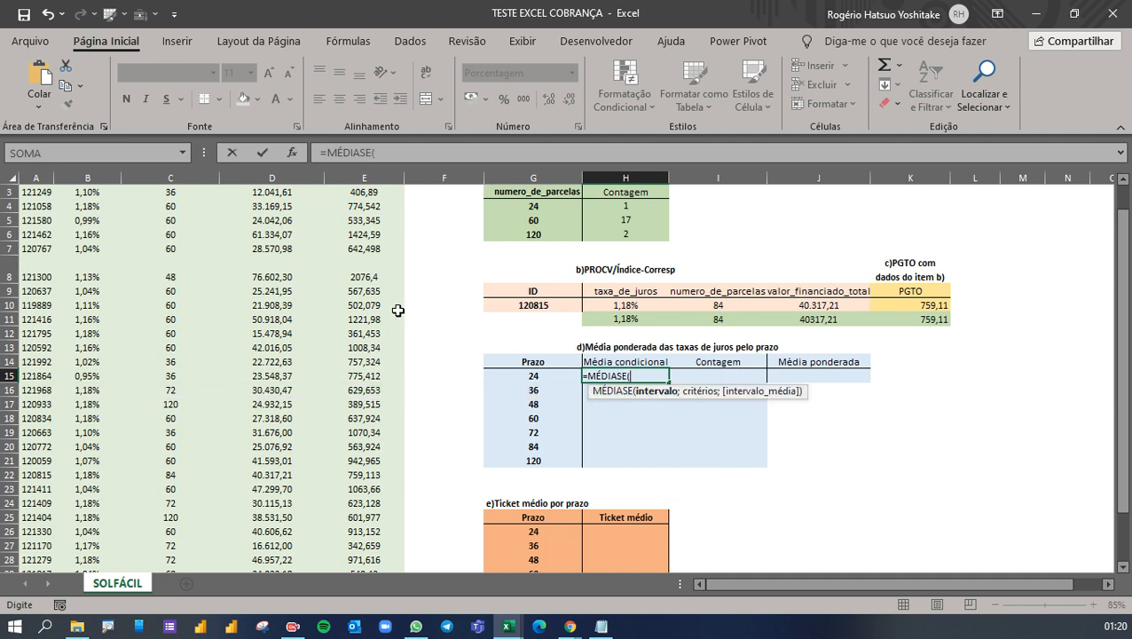
pyautogui.scroll(1, 371, 347)
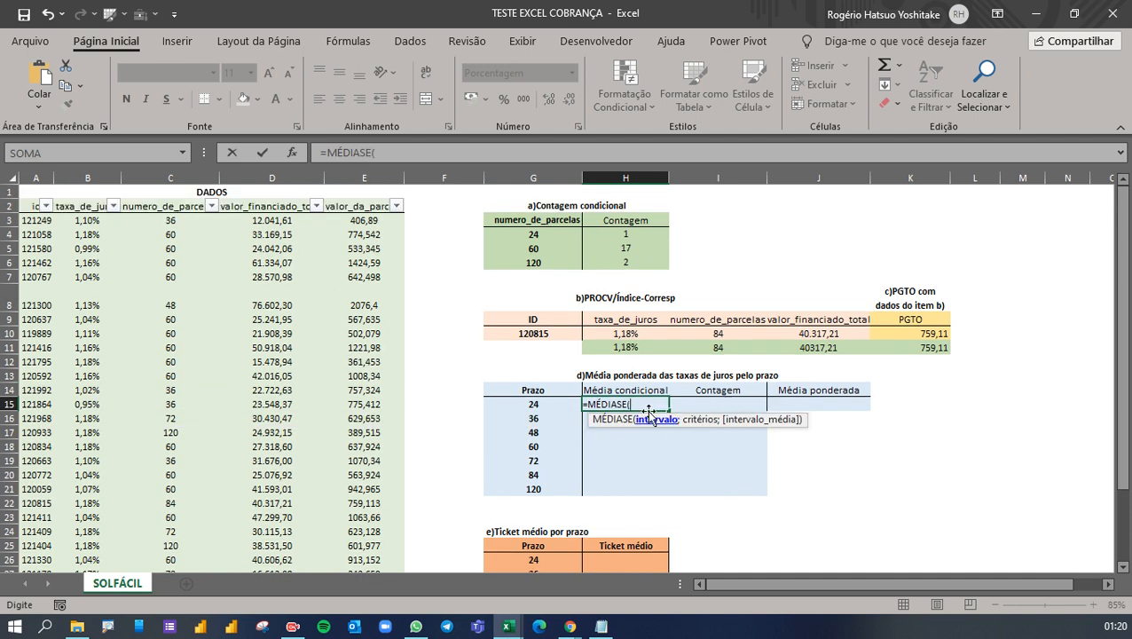
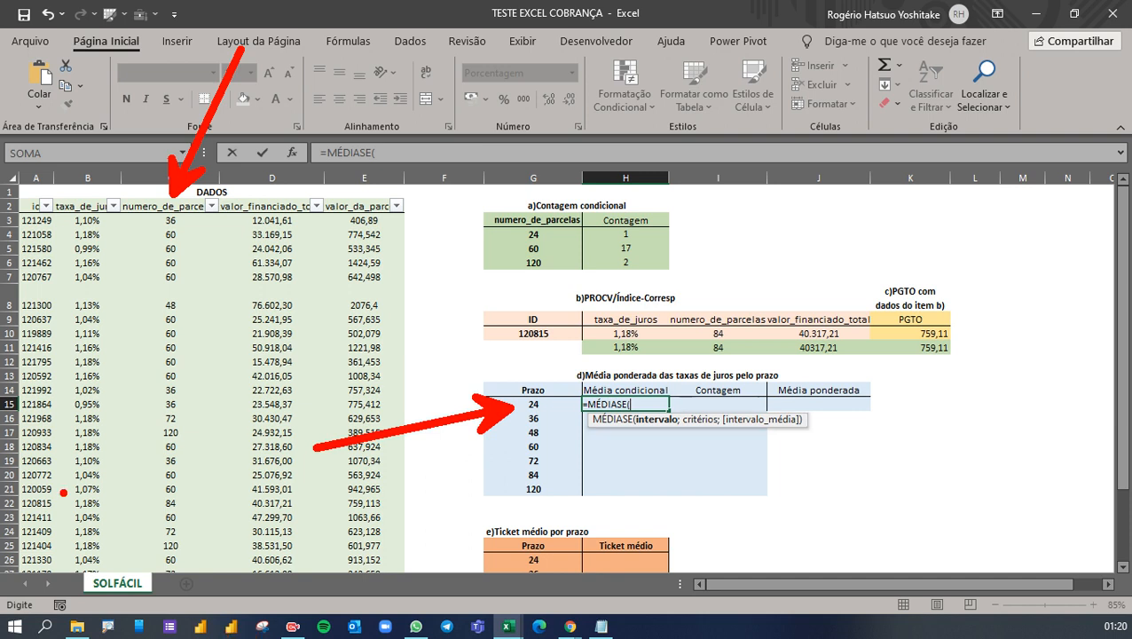
pyautogui.click(167, 205)
pyautogui.press('Down')
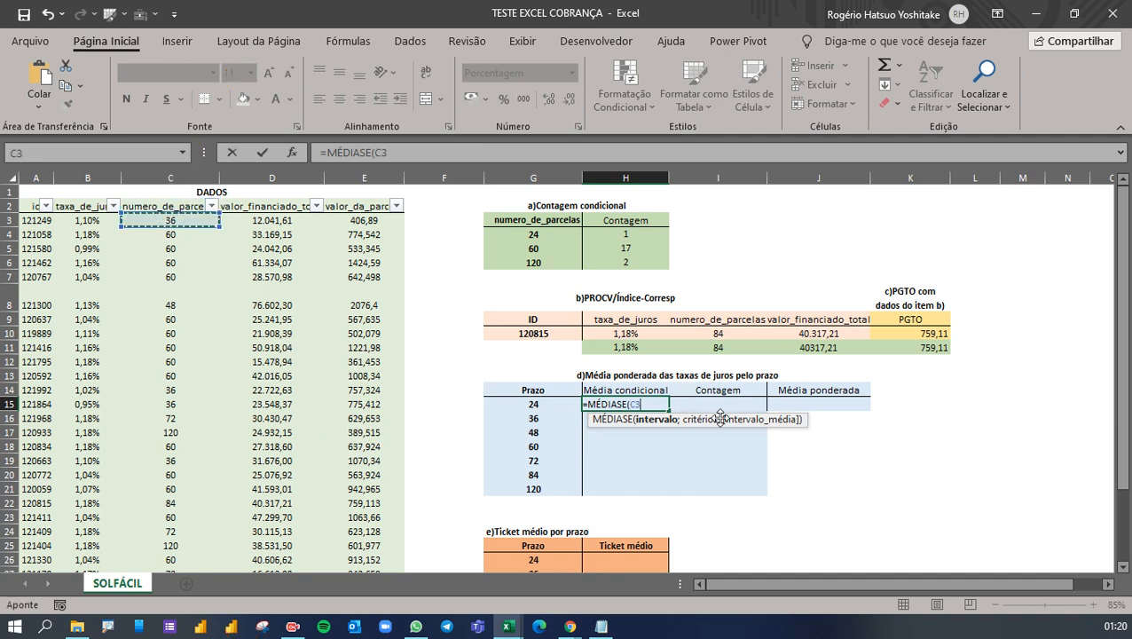
pyautogui.hotkey('ctrl', 'shift', 'Down')
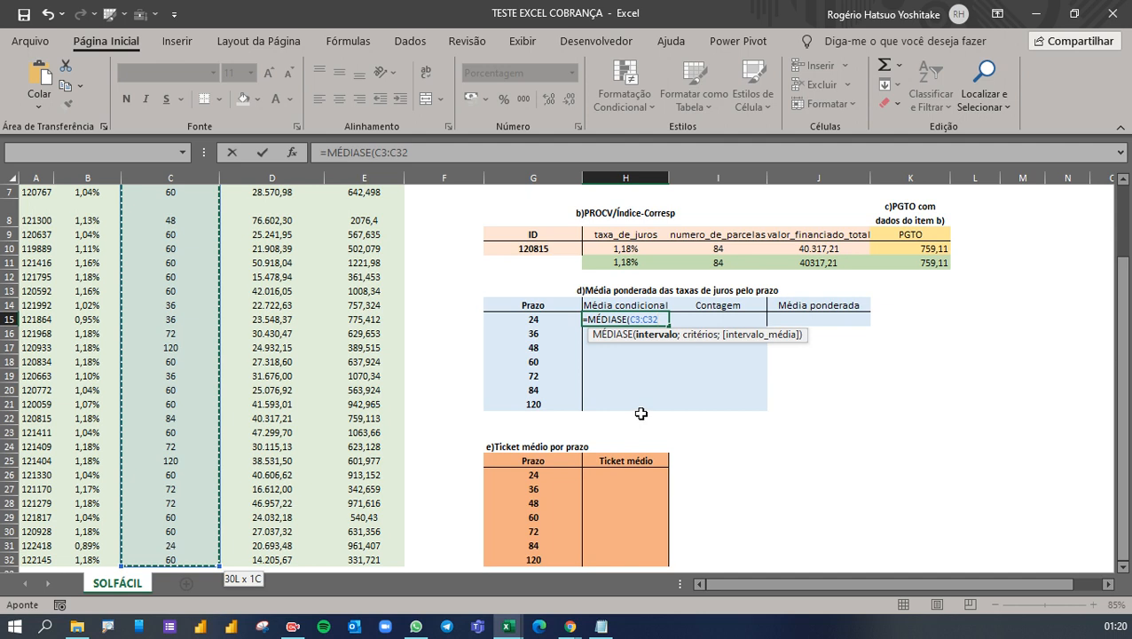
pyautogui.hotkey('ctrl', '2')
pyautogui.press('t')
pyautogui.write('F4')
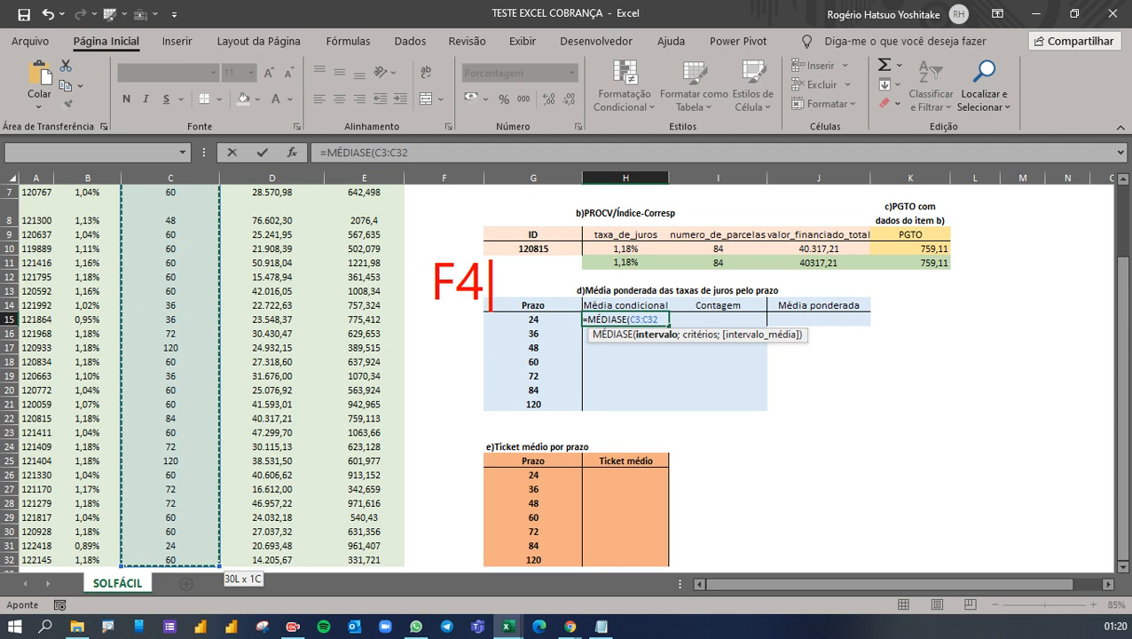
pyautogui.press('Escape')
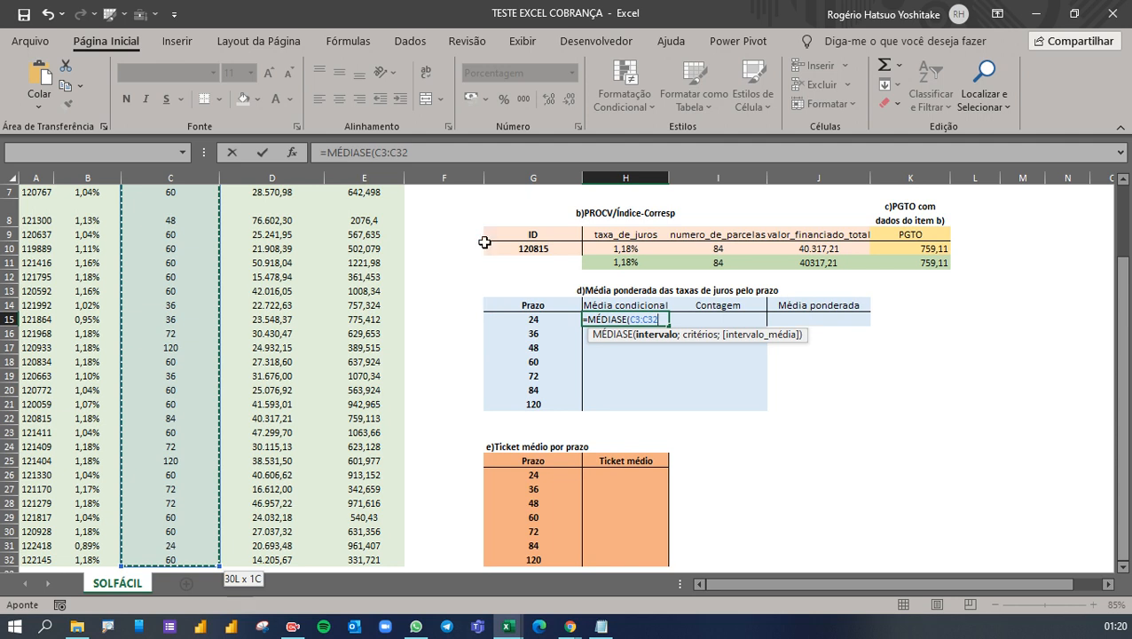
# Make the C3:C32 range absolute in the H15 MÉDIASE formula as $C$3:$C$32
pyautogui.press('F4')
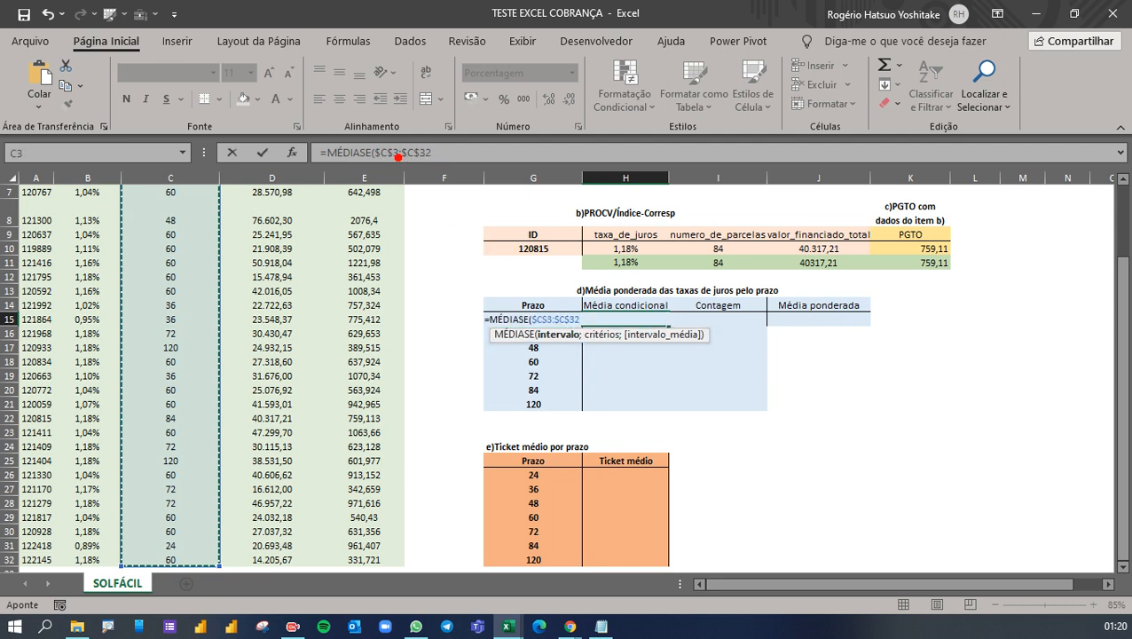
pyautogui.moveTo(379, 163); pyautogui.dragTo(364, 306)
pyautogui.moveTo(414, 160); pyautogui.dragTo(466, 292)
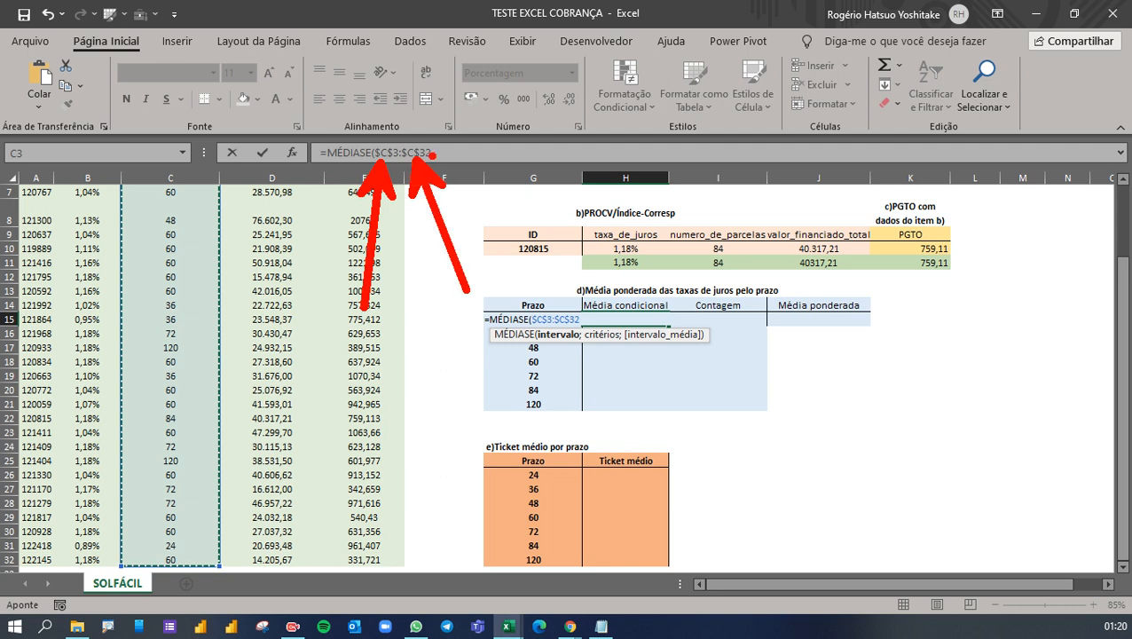
pyautogui.moveTo(414, 140); pyautogui.dragTo(535, 11)
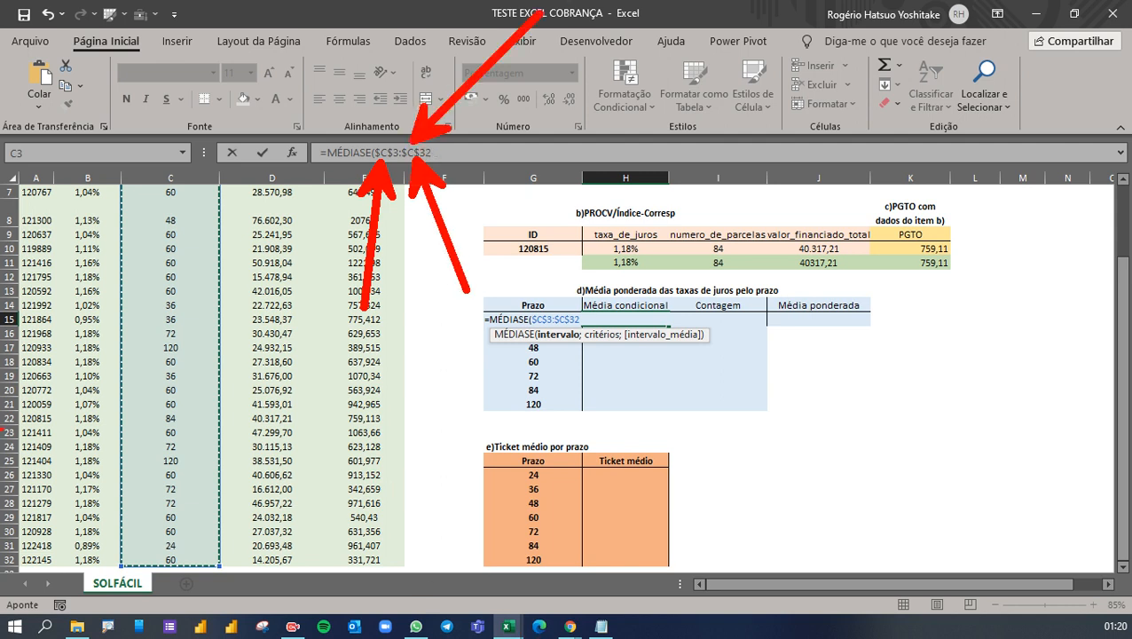
pyautogui.press('Escape')
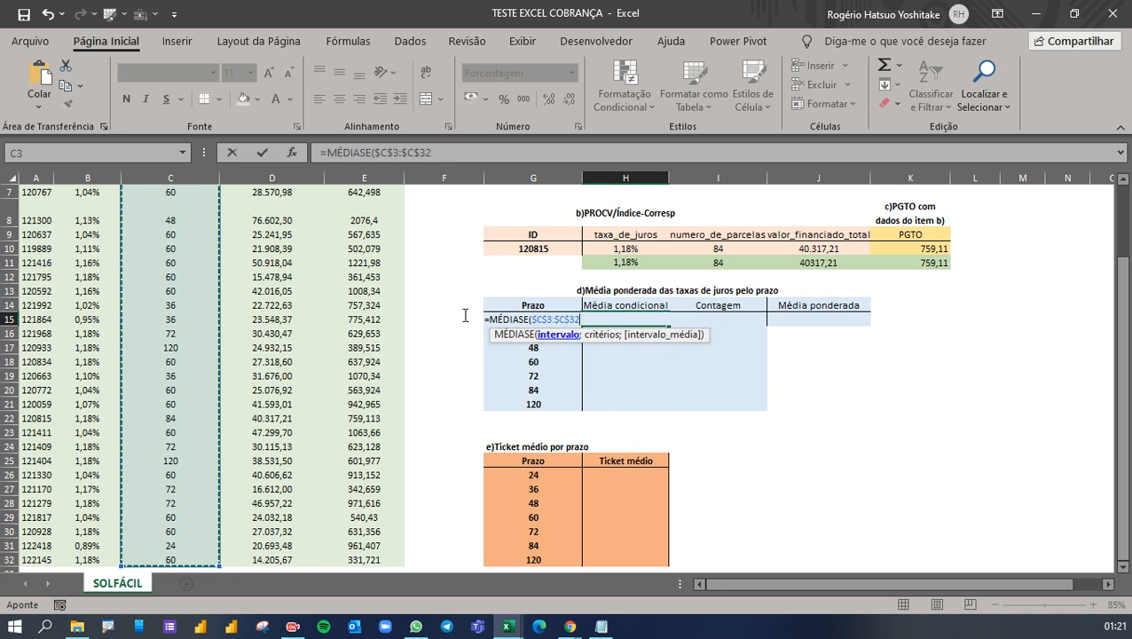
# Add the prazo cell G15 as the criterion of the MÉDIASE formula in H15
pyautogui.scroll(-1, 235, 477)
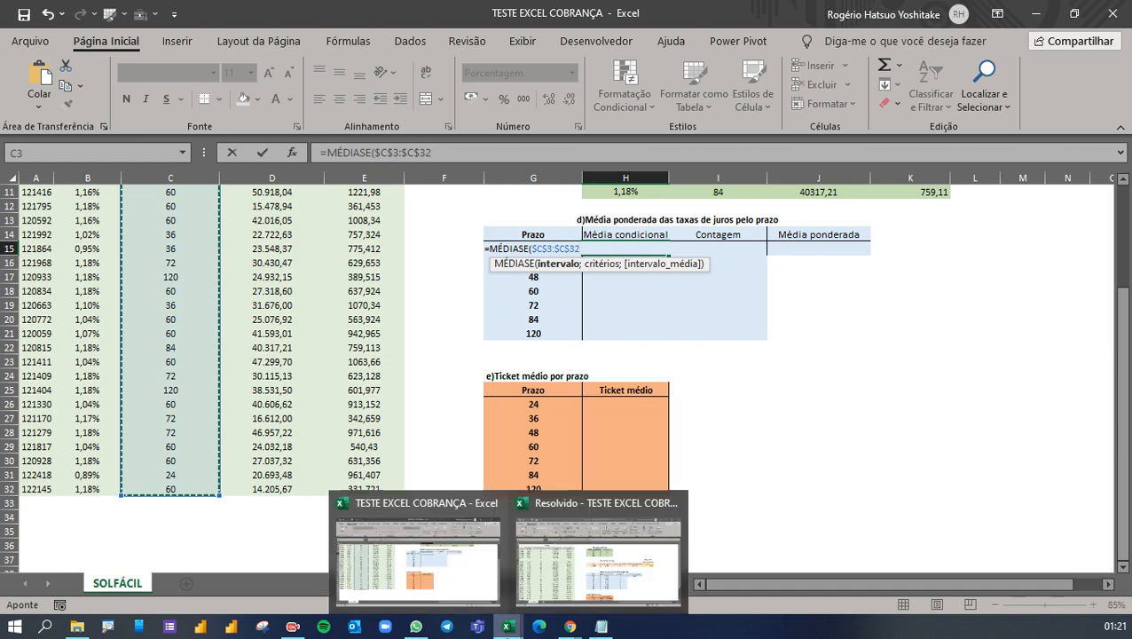
pyautogui.scroll(4, 133, 222)
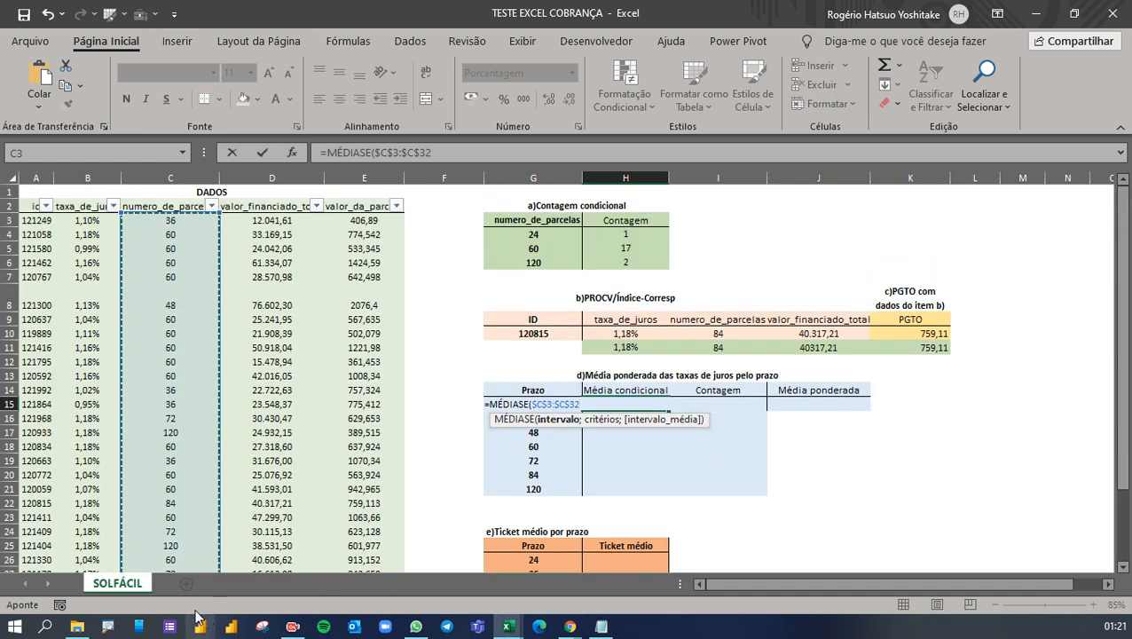
pyautogui.scroll(-1, 155, 561)
pyautogui.scroll(1, 470, 399)
pyautogui.click(372, 152)
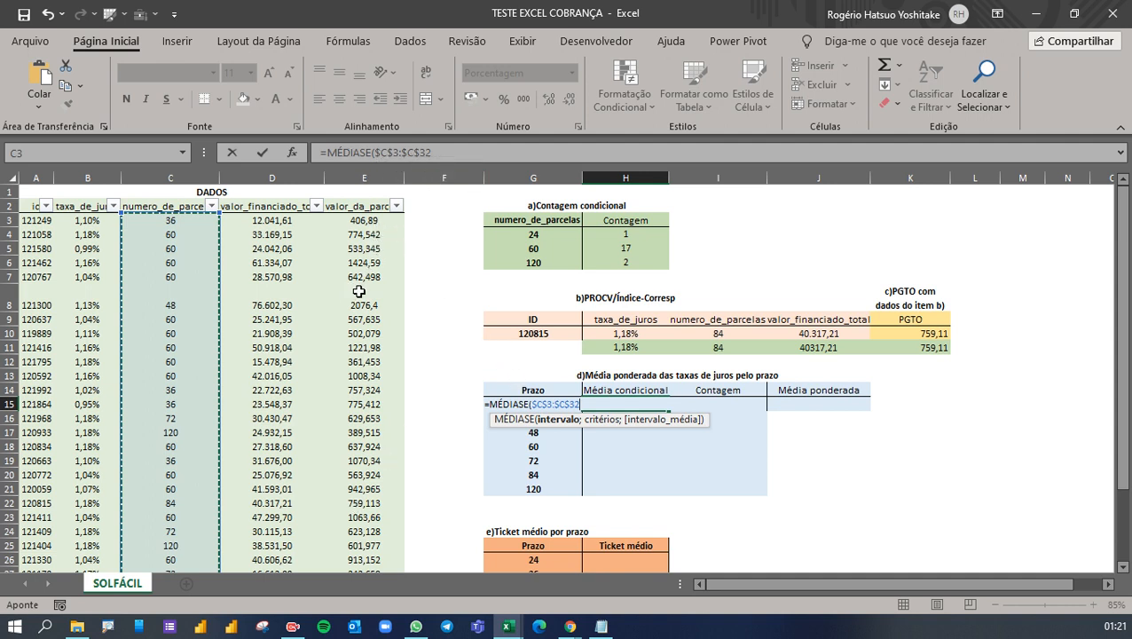
pyautogui.click(448, 153)
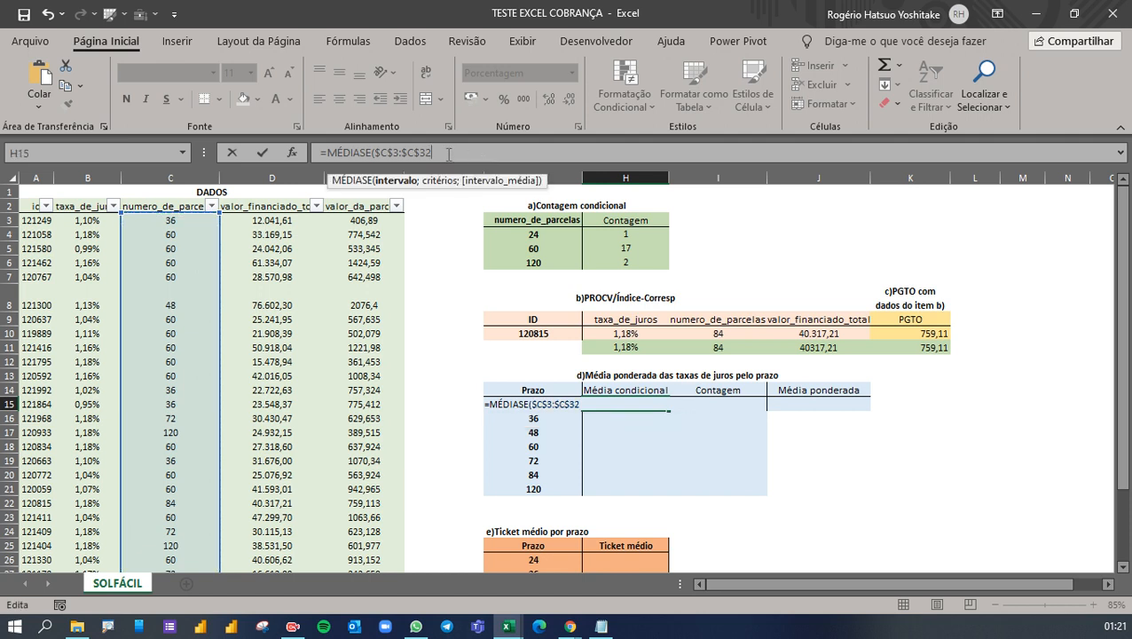
pyautogui.write(';')
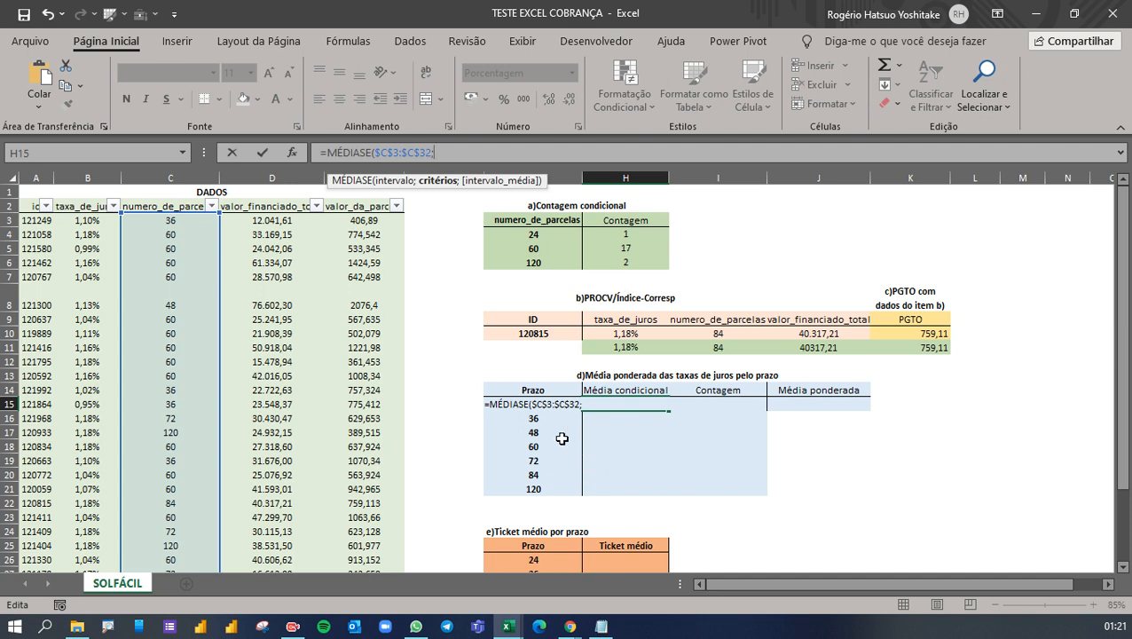
pyautogui.click(512, 391)
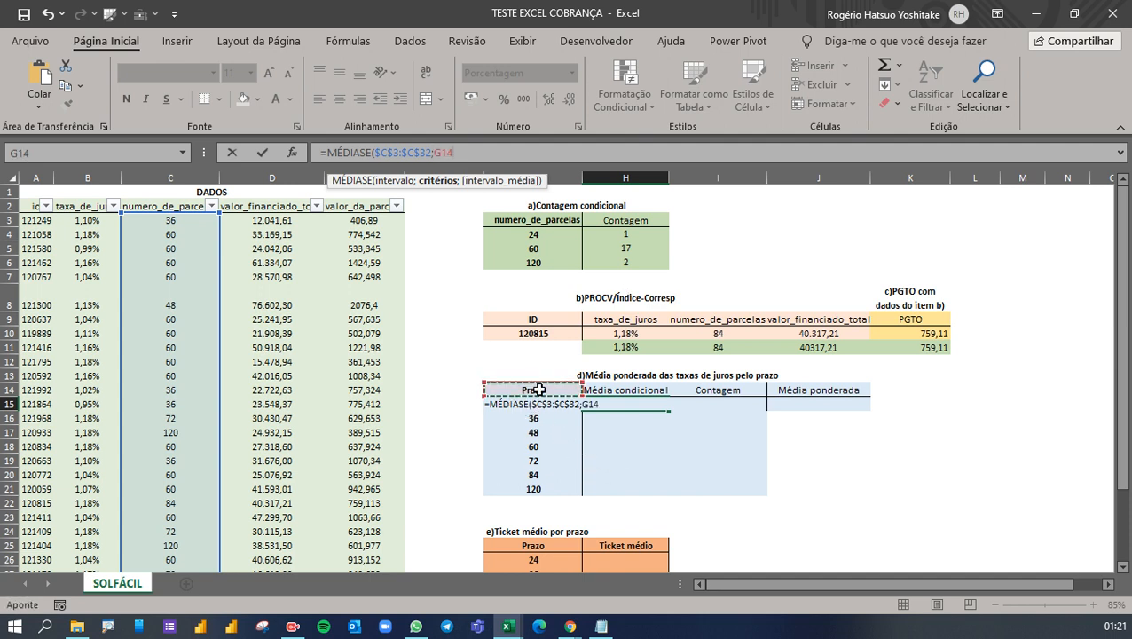
pyautogui.press('Down')
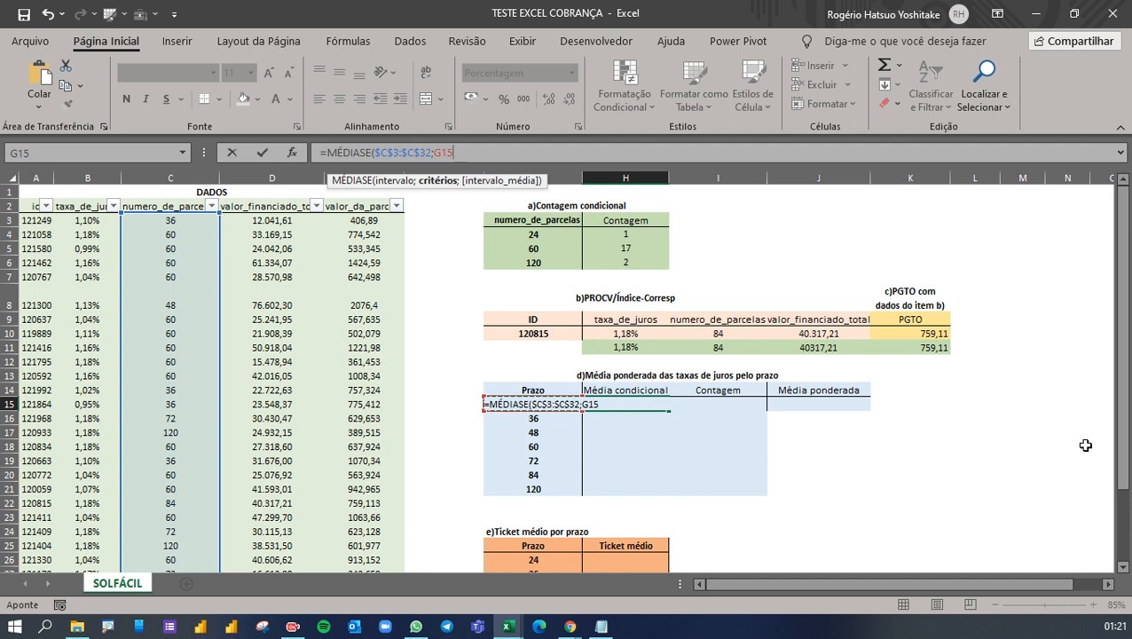
# Complete the H15 MÉDIASE formula with the taxa_de_juros values $B$3:$B$32 as the absolute average range
pyautogui.write(';')
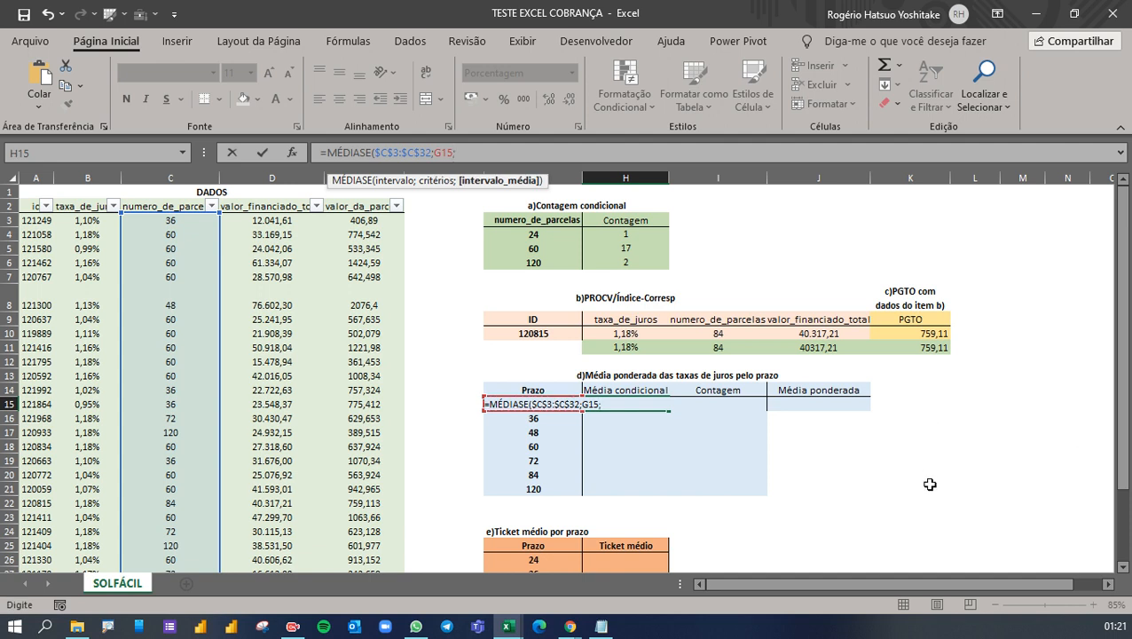
pyautogui.click(93, 220)
pyautogui.hotkey('ctrl', 'shift', 'Down')
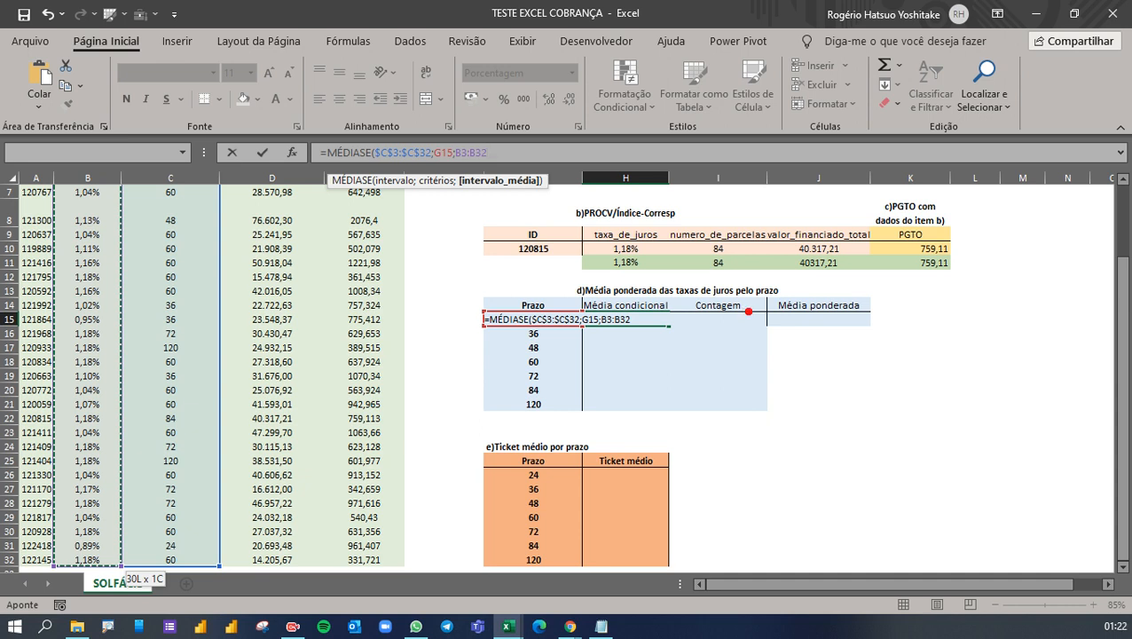
pyautogui.moveTo(753, 327); pyautogui.dragTo(754, 382)
pyautogui.write('F4')
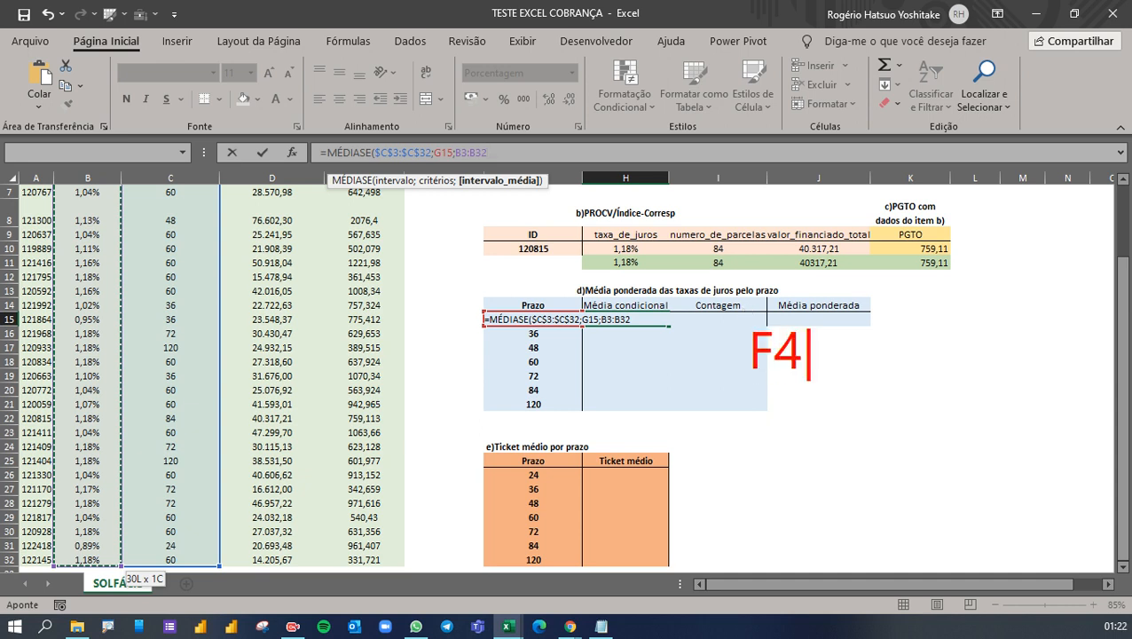
pyautogui.press('Escape')
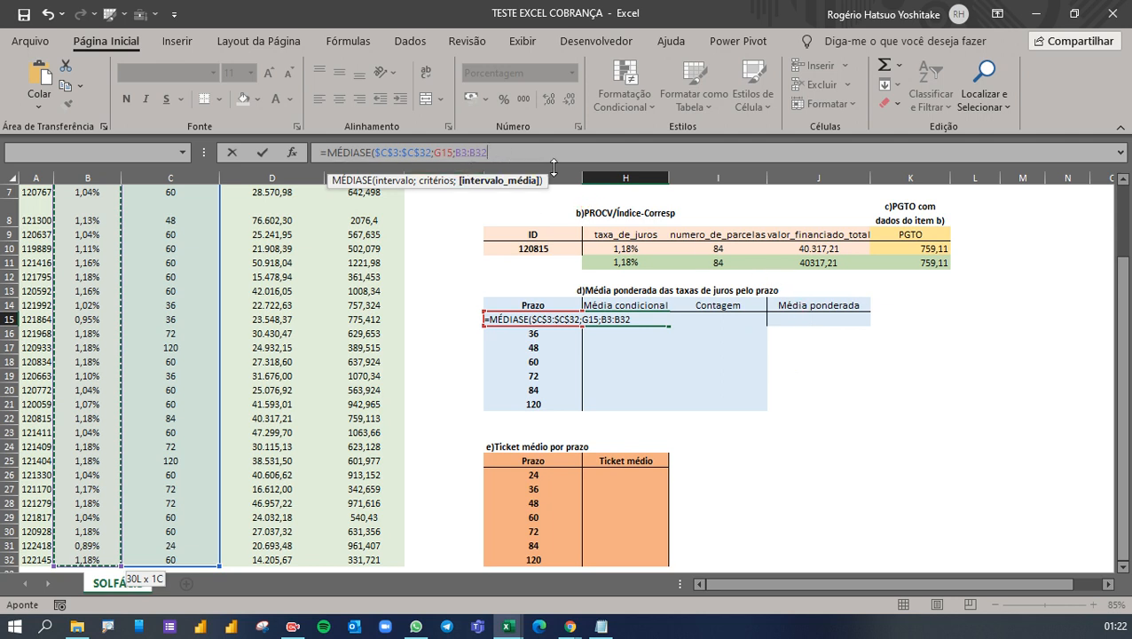
pyautogui.press('F4')
pyautogui.write(')')
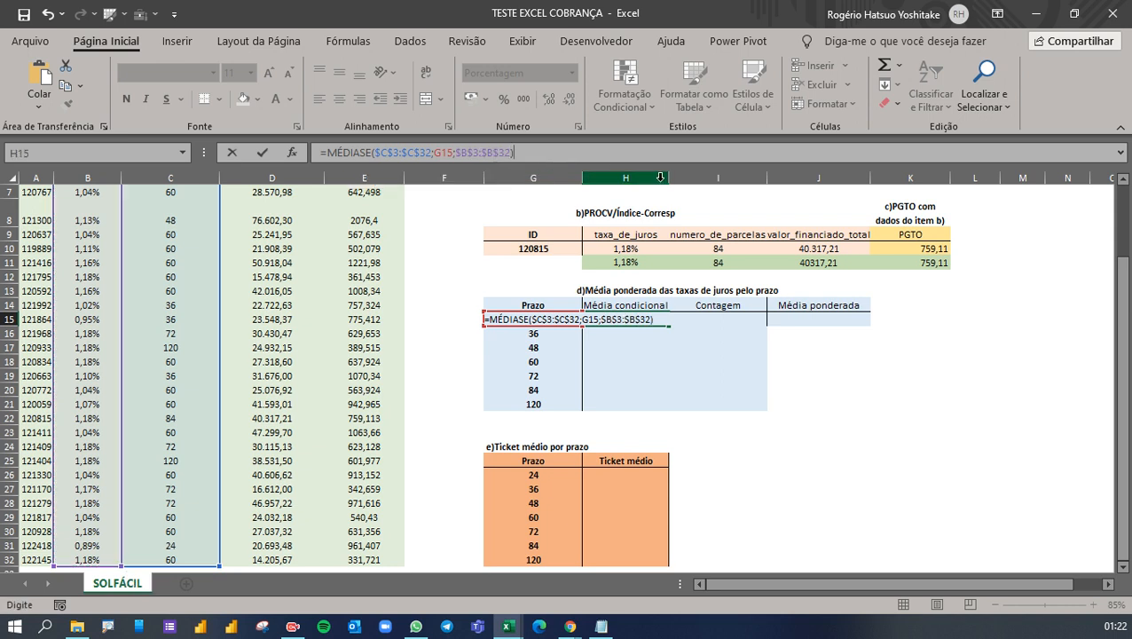
pyautogui.press('Return')
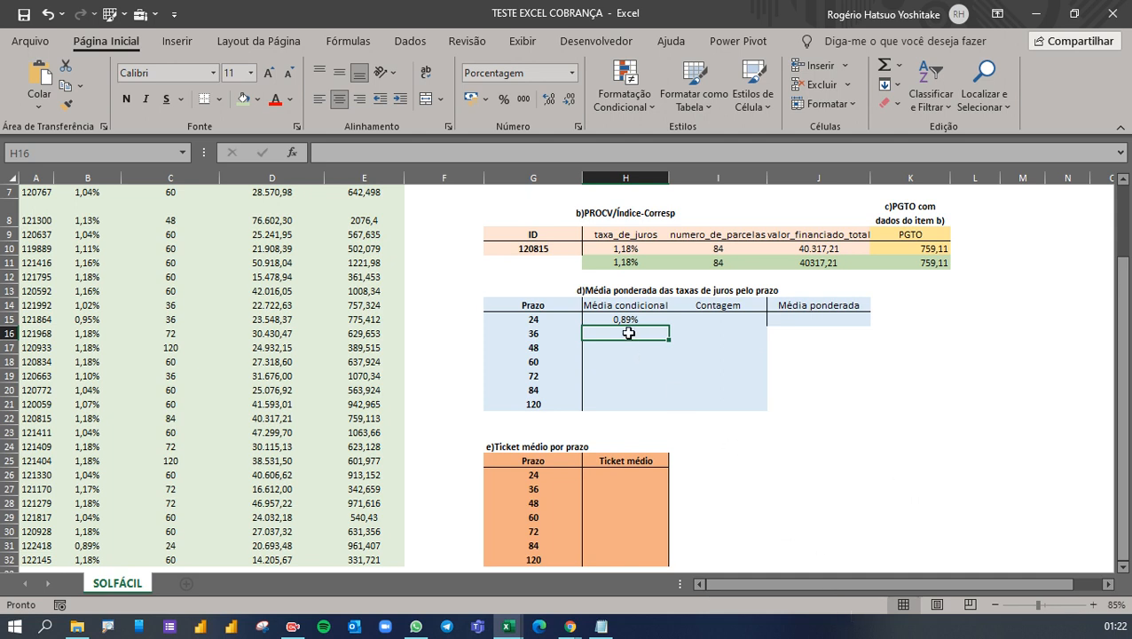
# Copy the MÉDIASE formula from H15 down through H21 for the remaining prazos
pyautogui.scroll(2, 653, 492)
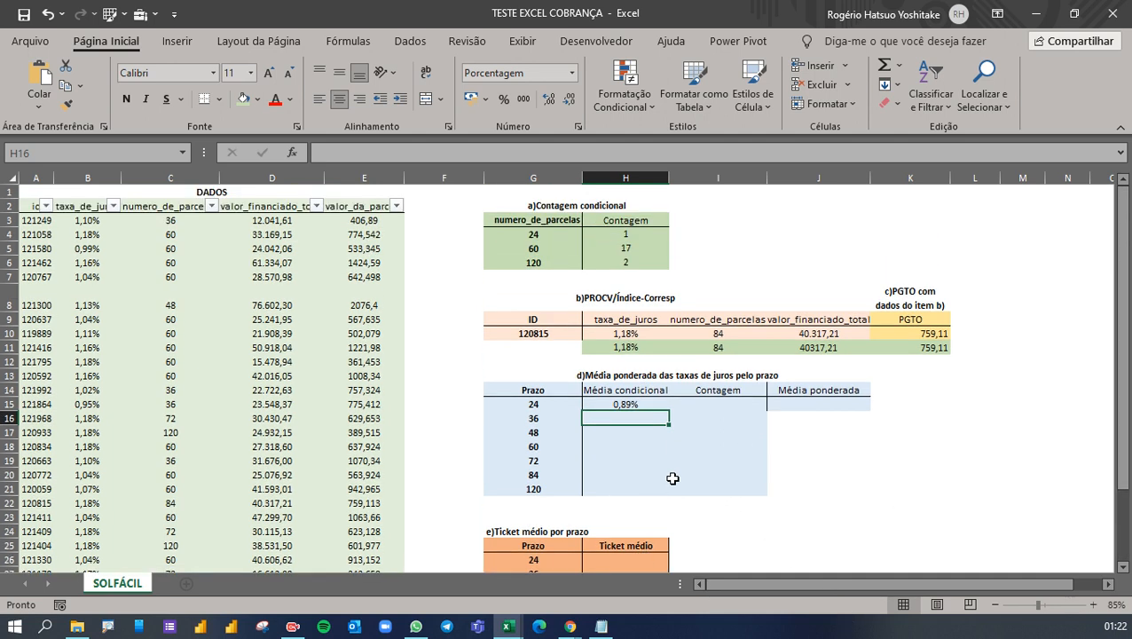
pyautogui.click(663, 404)
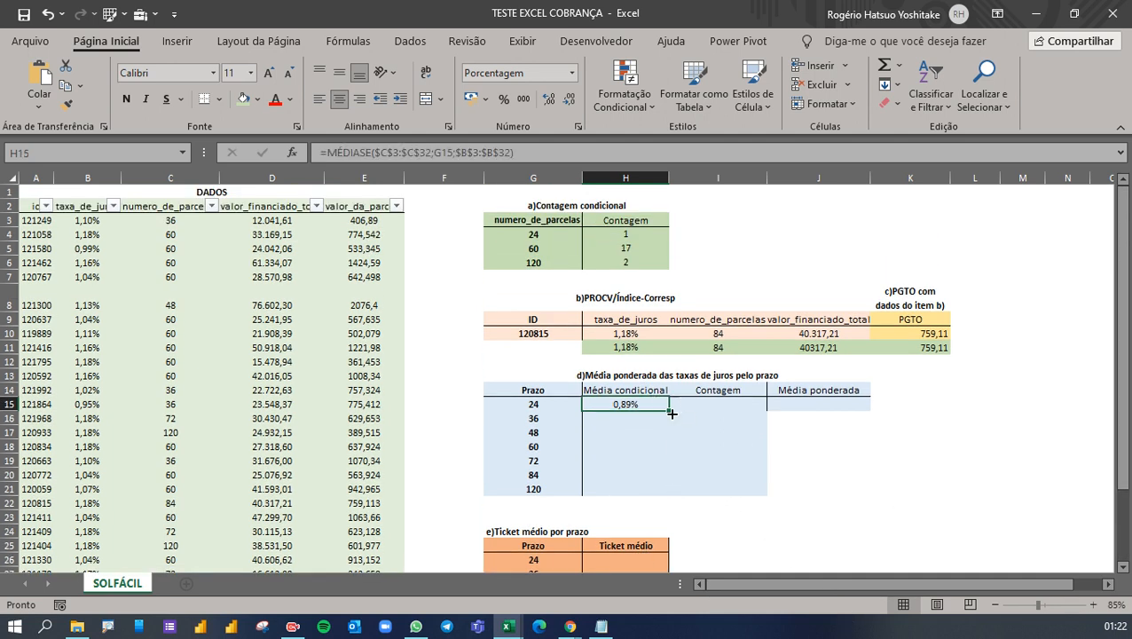
pyautogui.moveTo(668, 410); pyautogui.dragTo(669, 495)
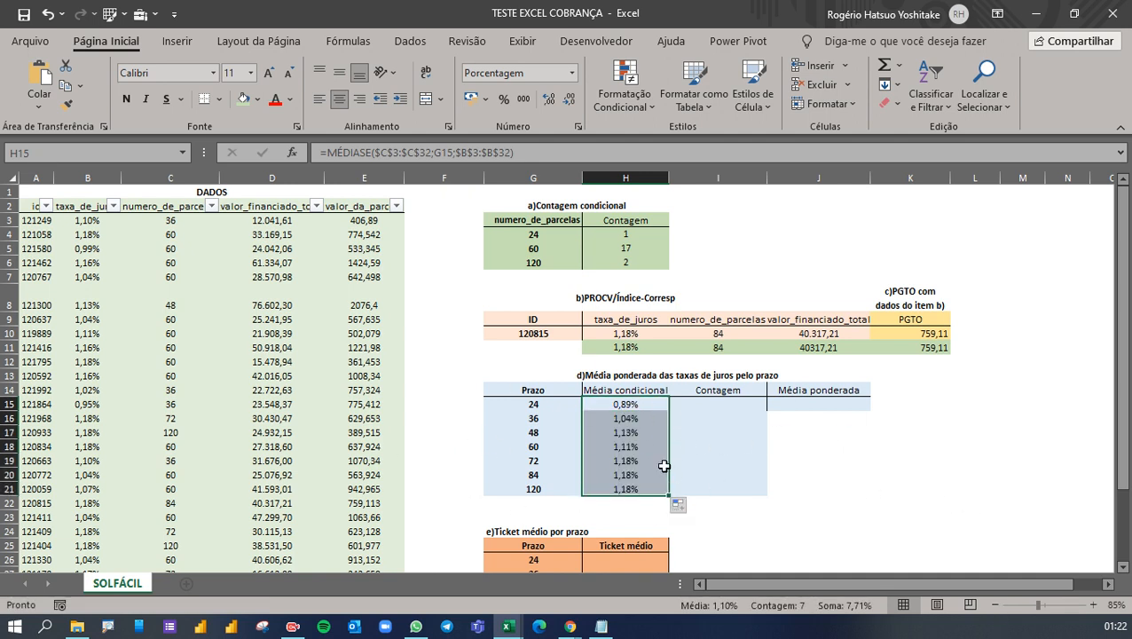
# Inspect the copied MÉDIASE formulas for the prazos 120, 84 and 72 in the Média condicional column
pyautogui.doubleClick(627, 489)
pyautogui.press('Escape')
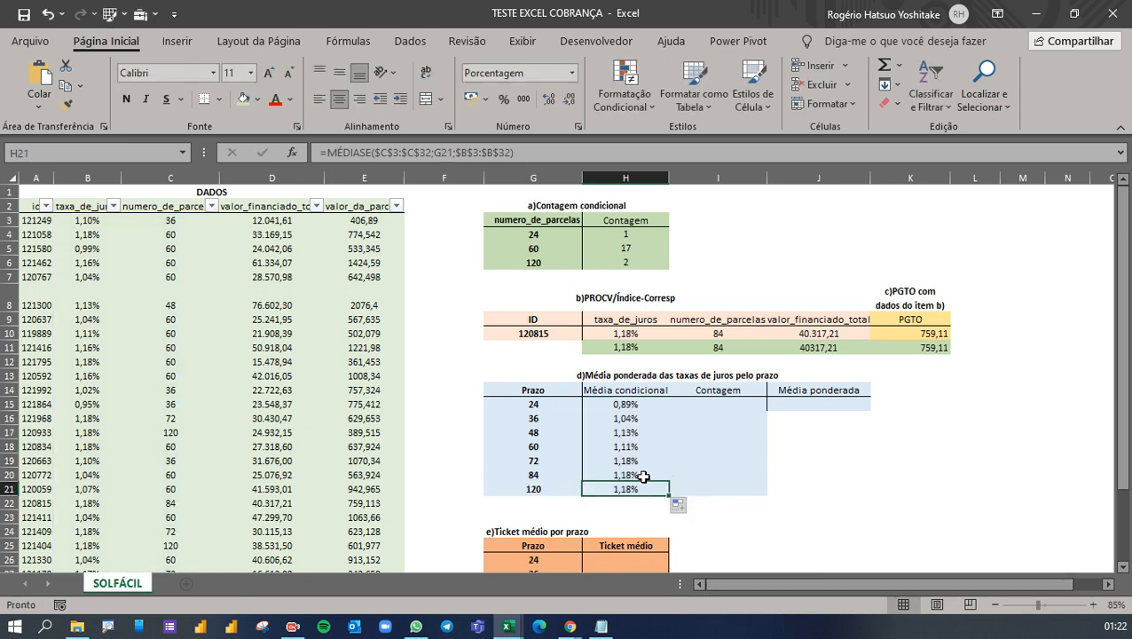
pyautogui.doubleClick(644, 475)
pyautogui.press('Escape')
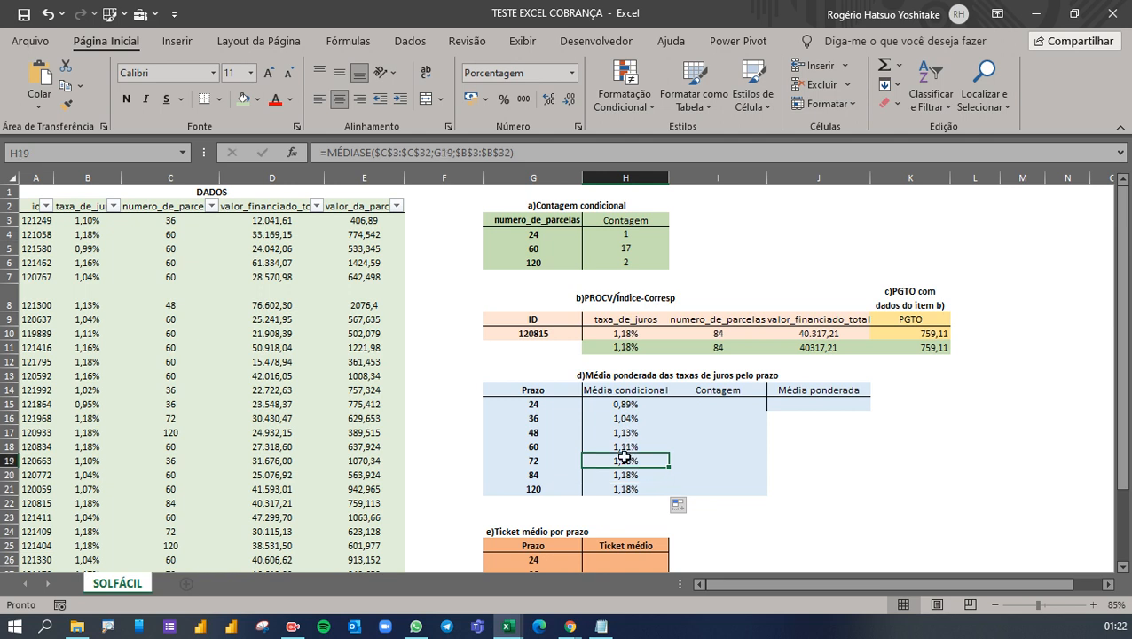
pyautogui.doubleClick(631, 460)
pyautogui.press('Escape')
# Start a CONT.SE formula in I15 under Contagem with the numero_de_parcelas values $C$3:$C$32 as the absolute range
pyautogui.click(723, 389)
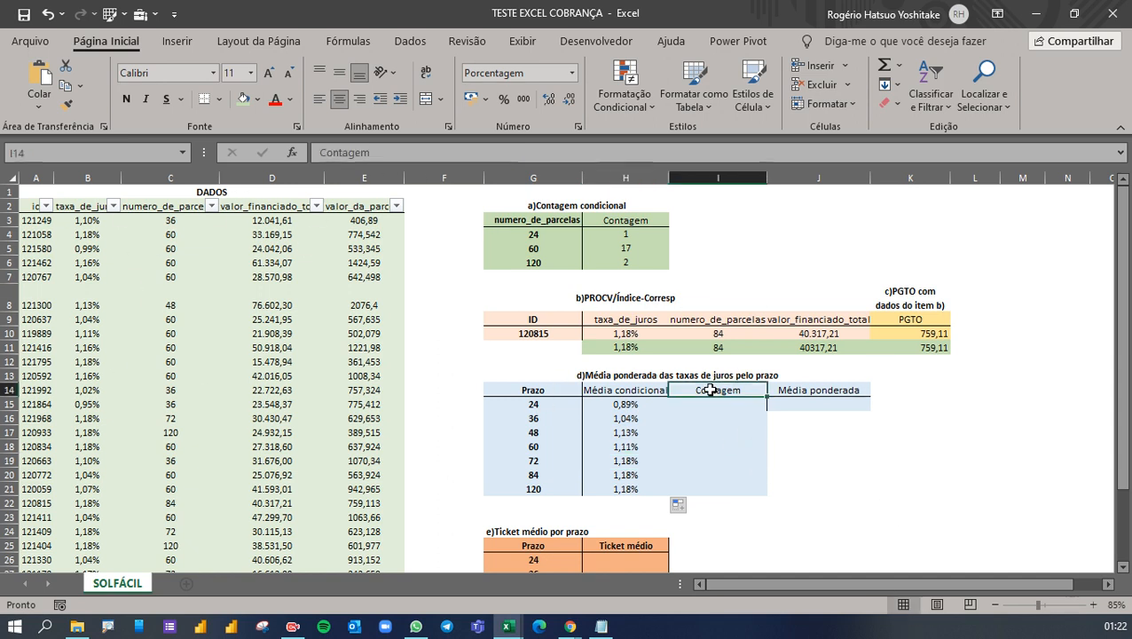
pyautogui.click(612, 230)
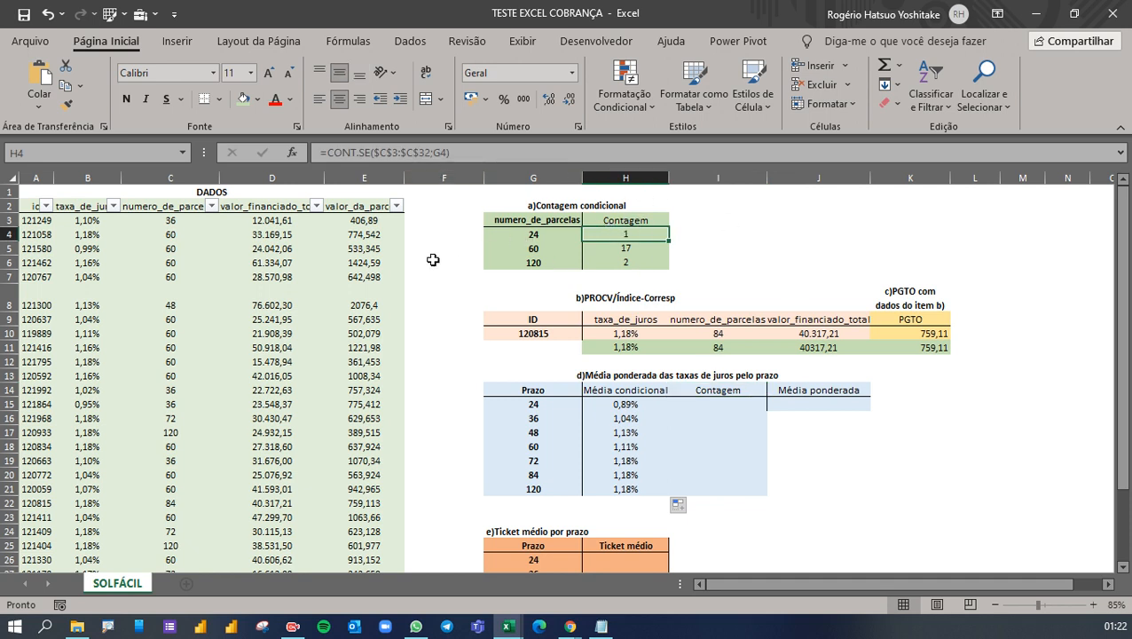
pyautogui.click(723, 403)
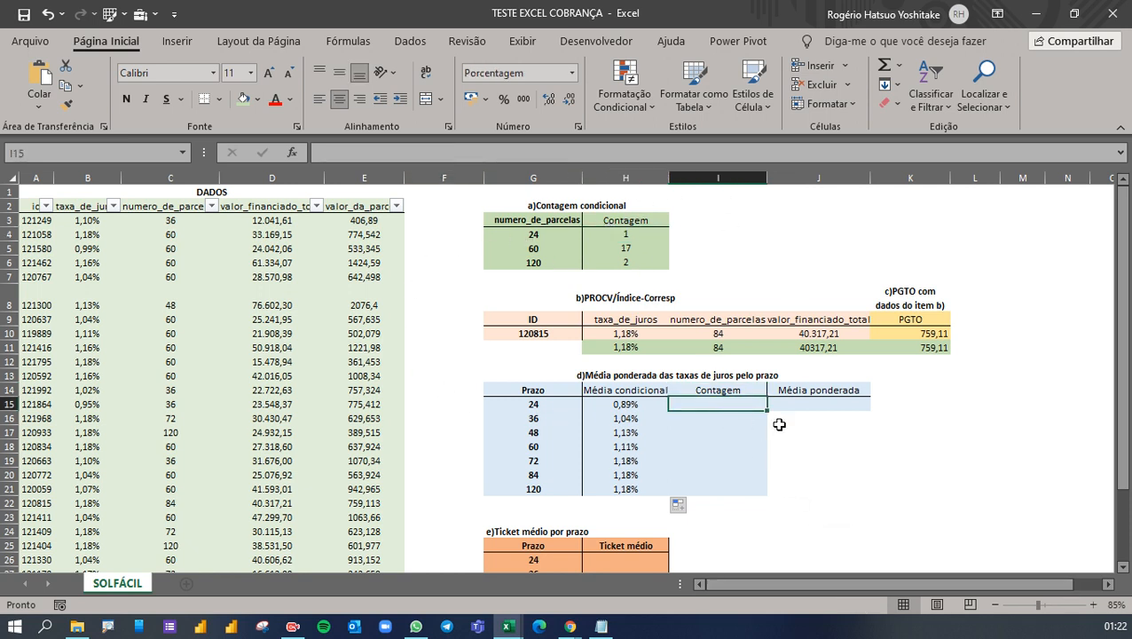
pyautogui.write('=CON')
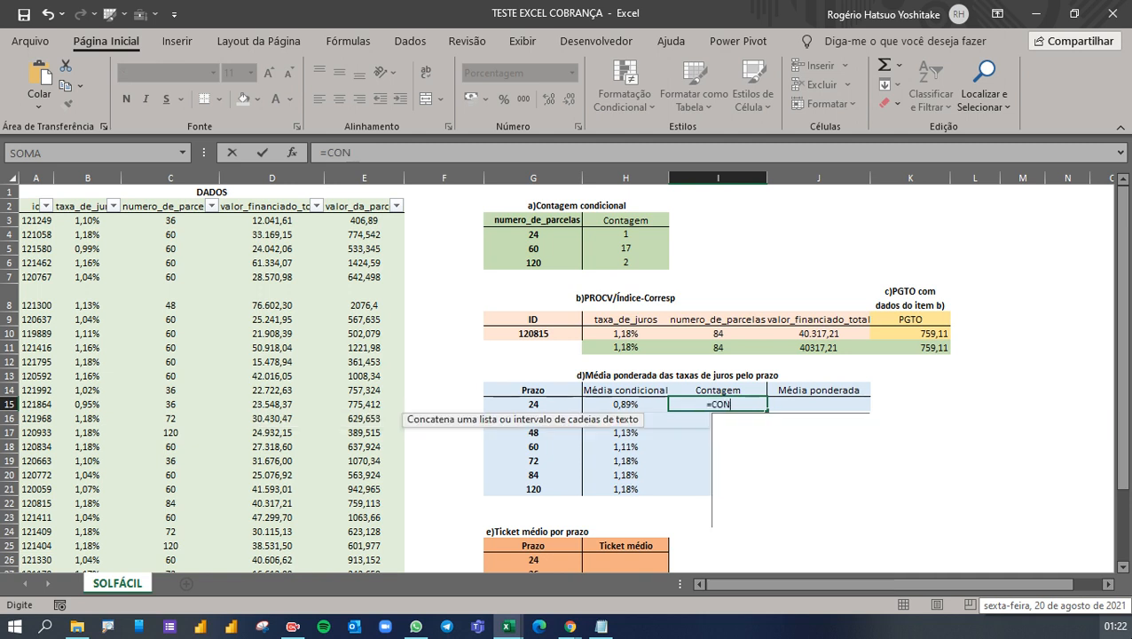
pyautogui.write('T.SE(')
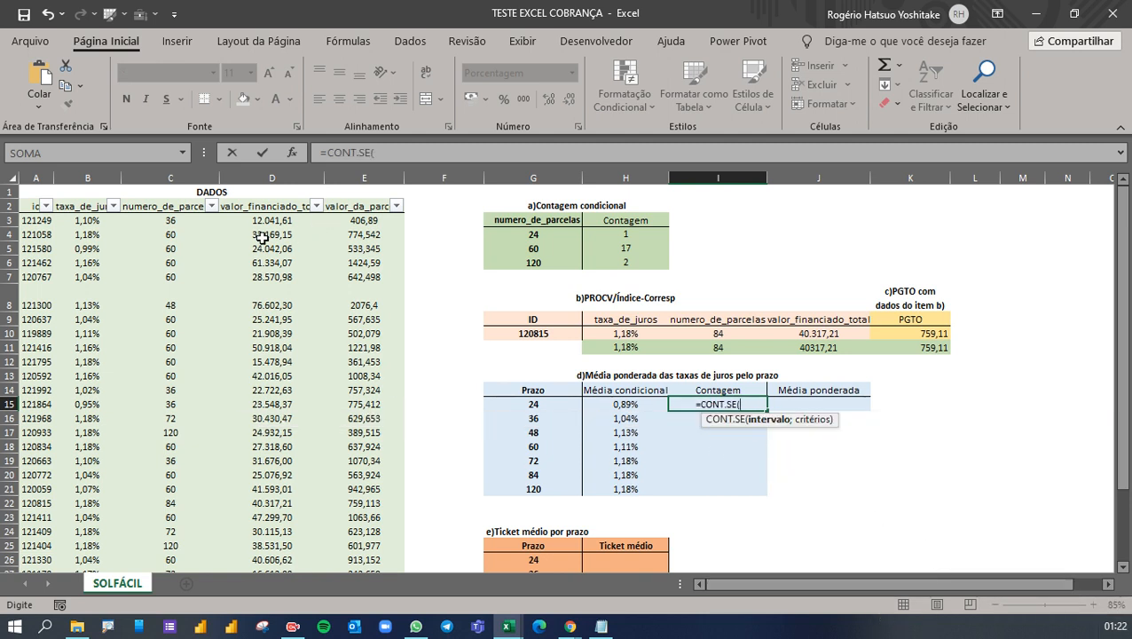
pyautogui.click(160, 208)
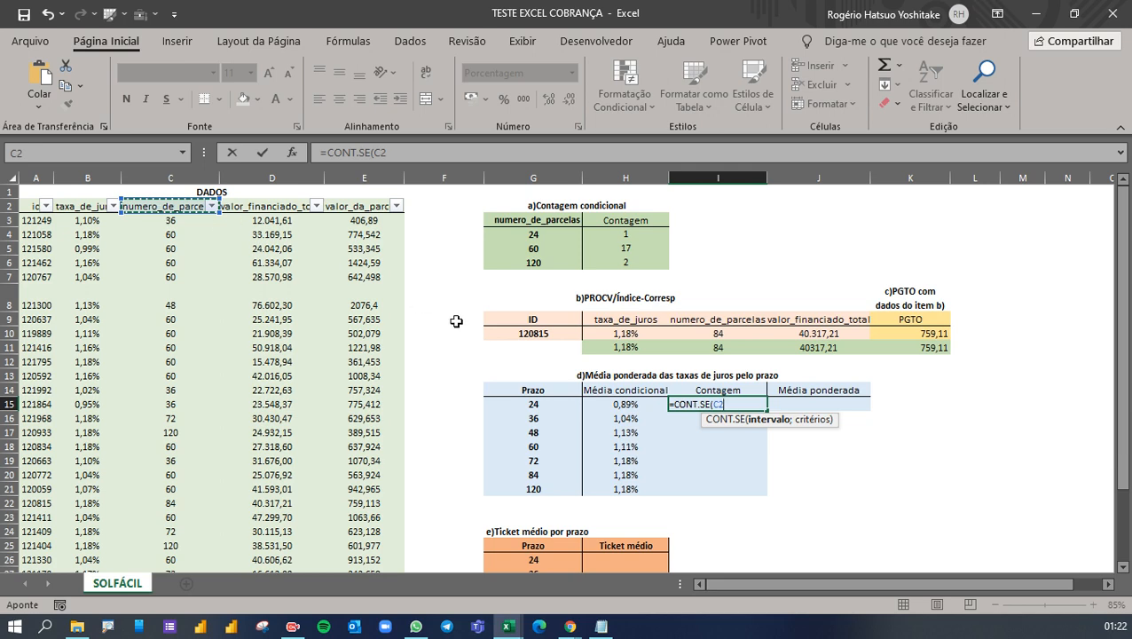
pyautogui.press('Down')
pyautogui.hotkey('ctrl', 'shift', 'Down')
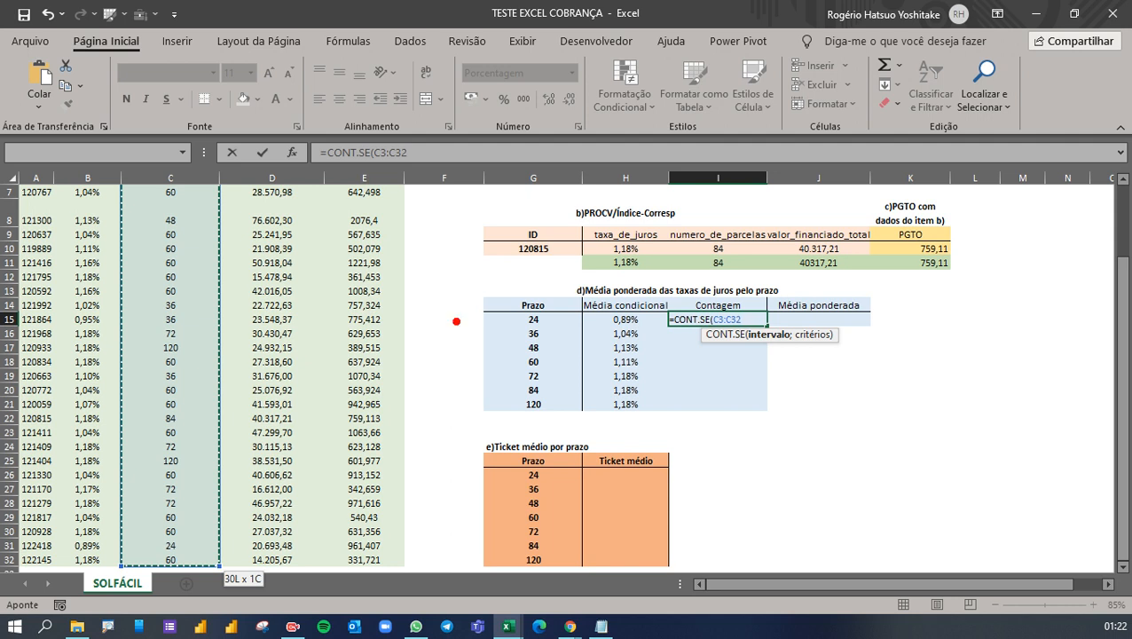
pyautogui.write('tF4')
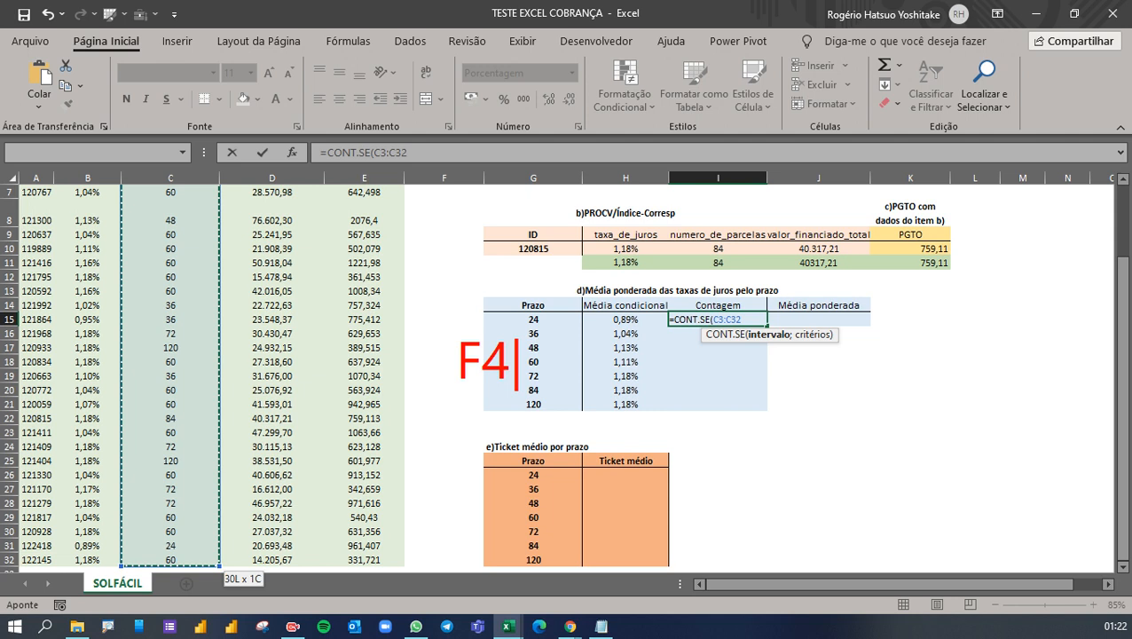
pyautogui.press('Escape')
pyautogui.press('Escape')
pyautogui.press('F4')
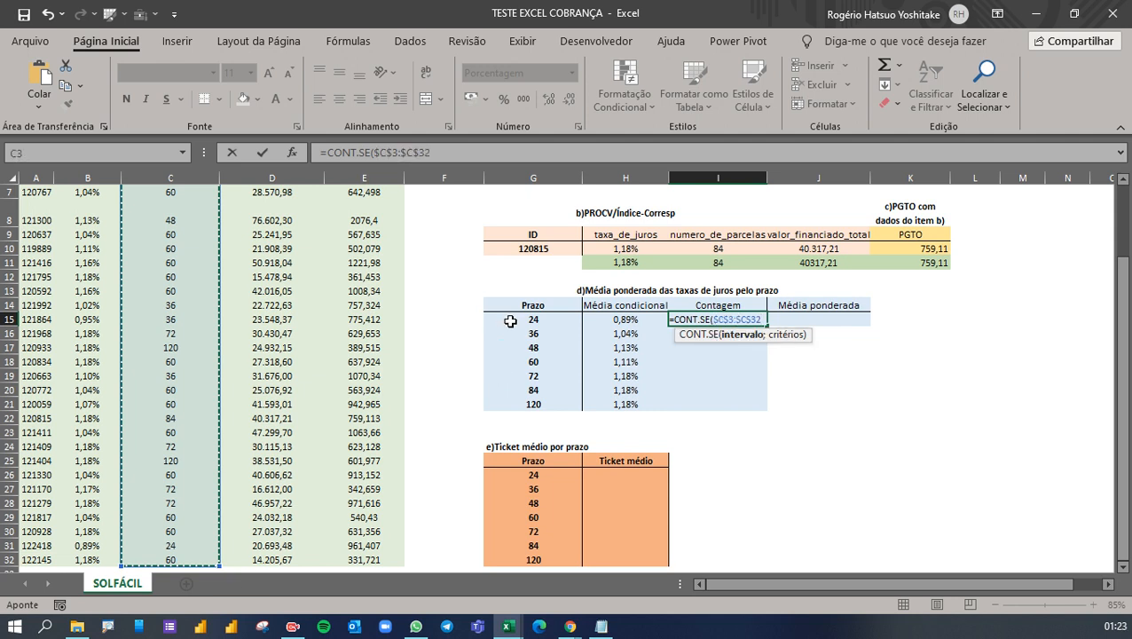
# Complete the CONT.SE formula in I15 with the prazo in G15 as its criterion
pyautogui.write(';')
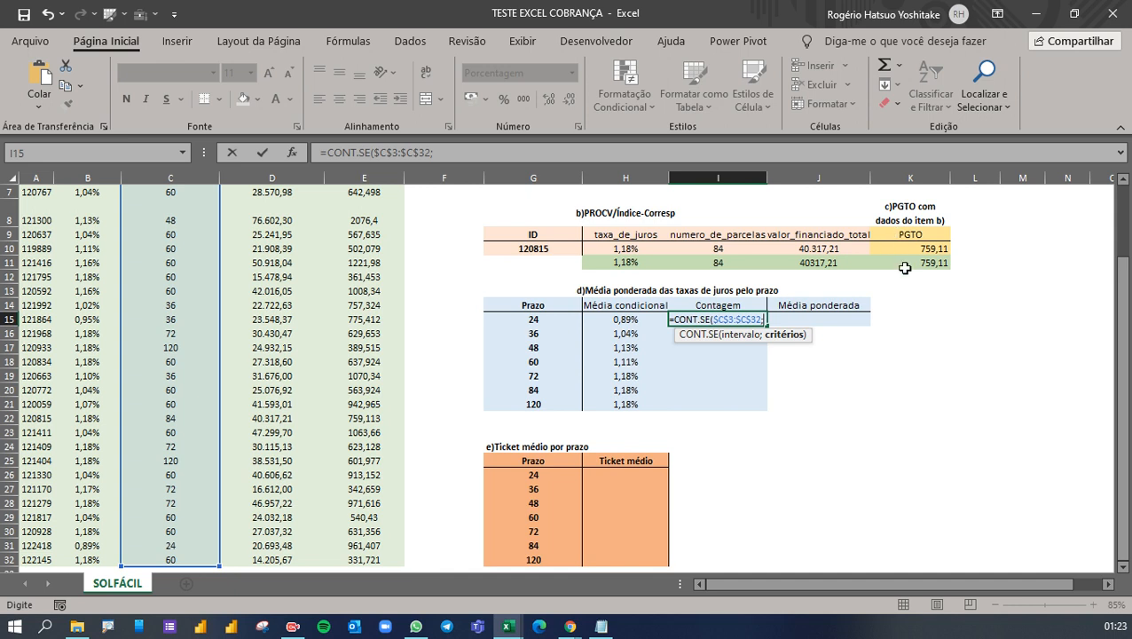
pyautogui.hotkey('ctrl', '2')
pyautogui.moveTo(796, 341); pyautogui.dragTo(856, 433)
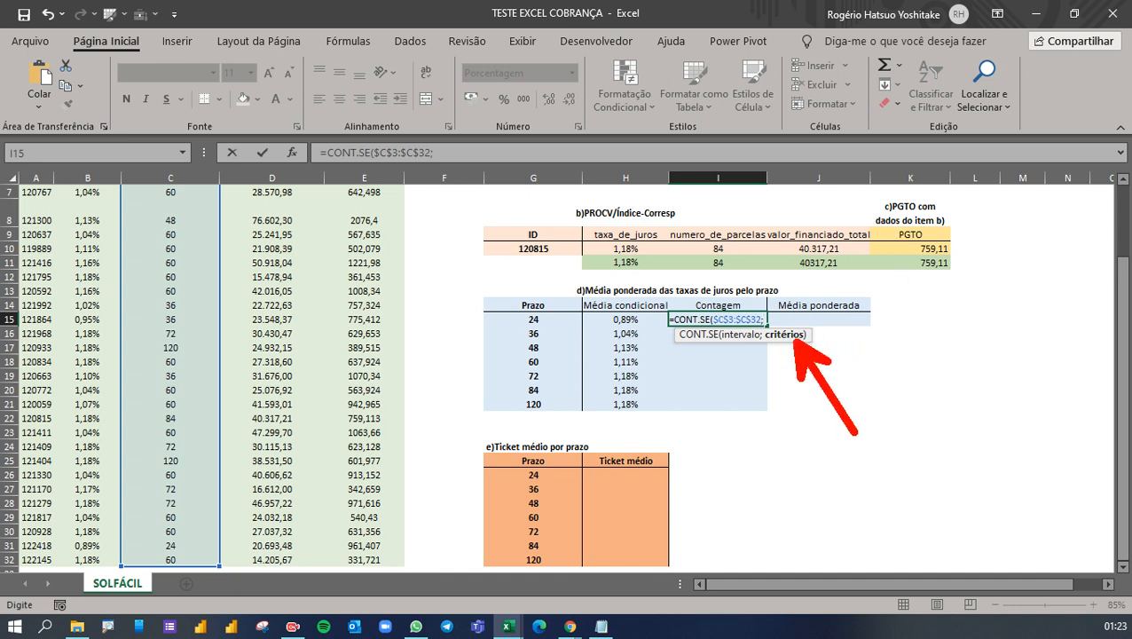
pyautogui.moveTo(523, 315)
pyautogui.mouseDown()
pyautogui.moveTo(459, 343)
pyautogui.moveTo(355, 359)
pyautogui.mouseUp()
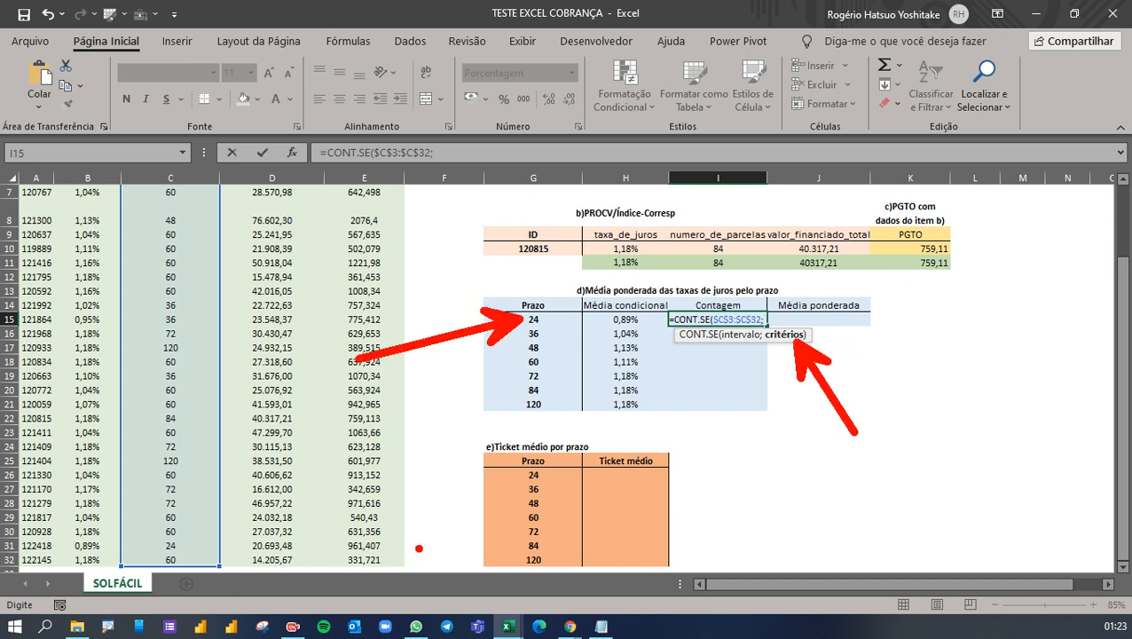
pyautogui.press('Escape')
pyautogui.click(535, 320)
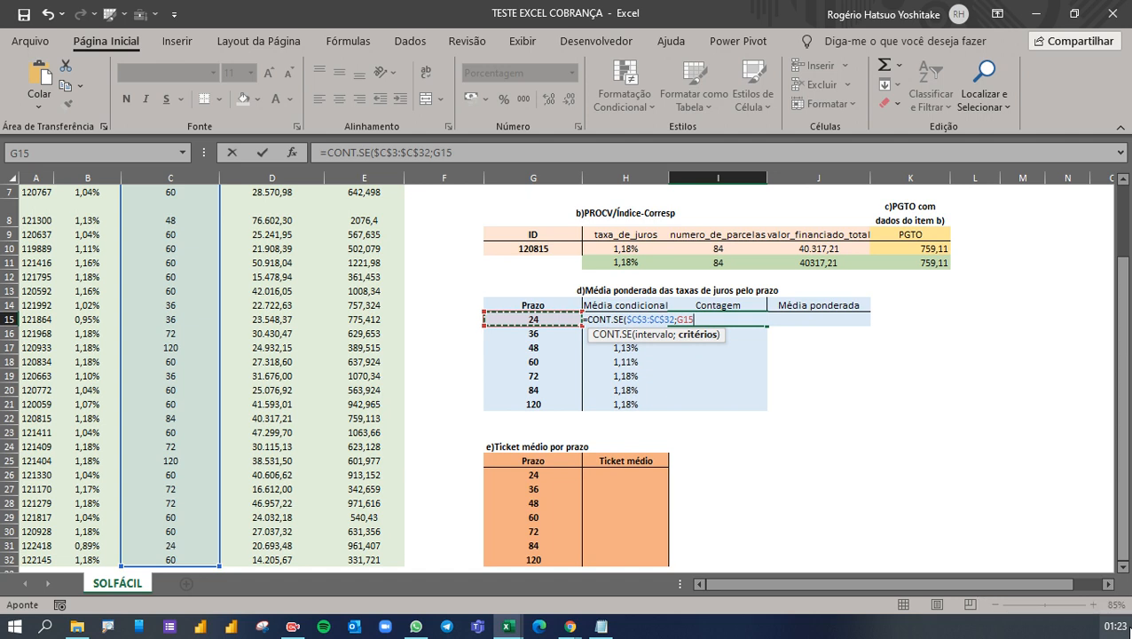
pyautogui.write(')')
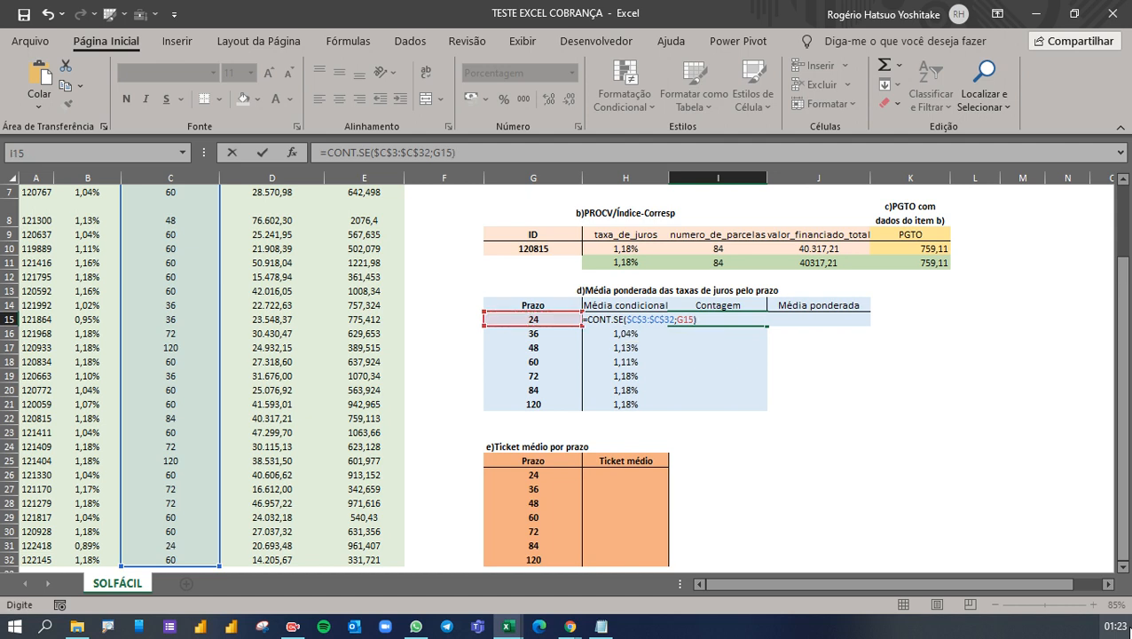
pyautogui.press('Return')
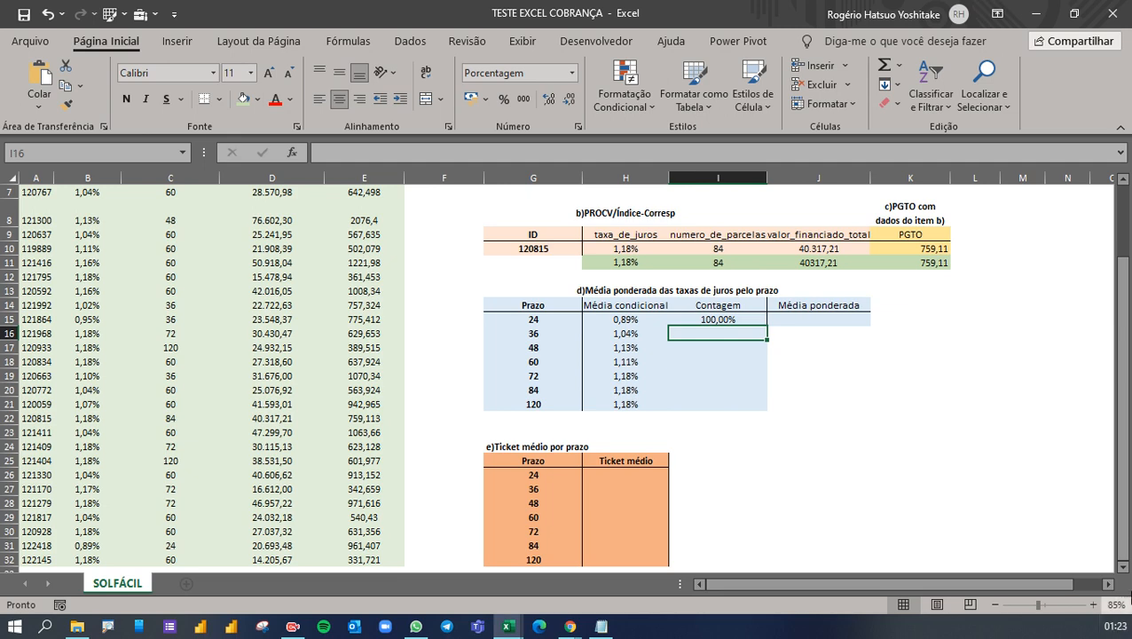
# Format the Contagem value in I15 as Número with no decimal places
pyautogui.click(737, 319)
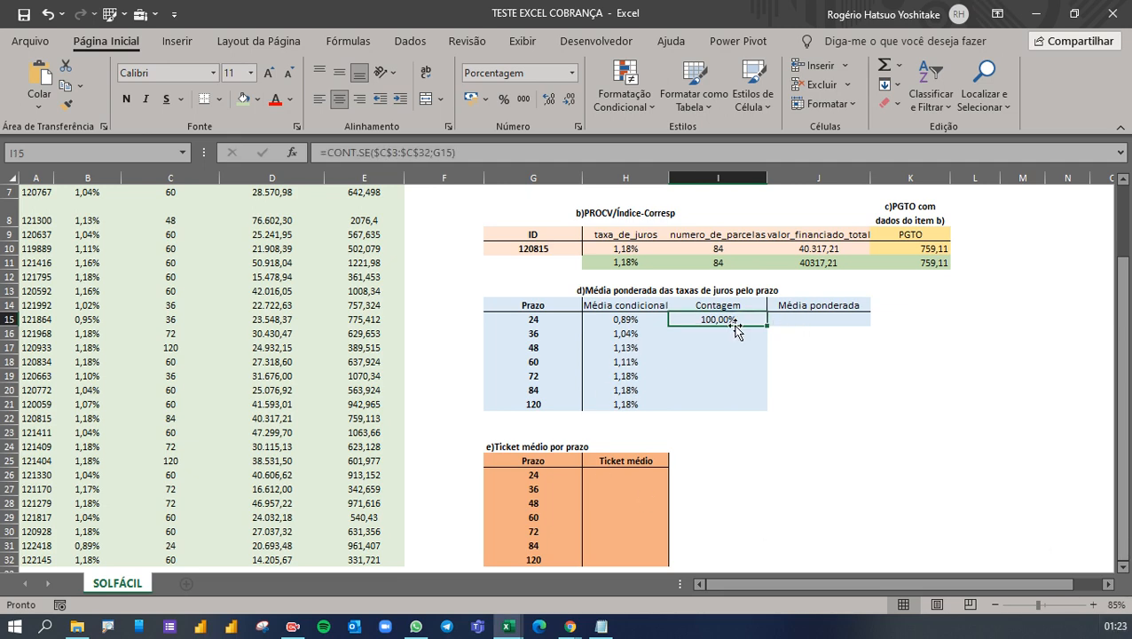
pyautogui.scroll(2, 765, 344)
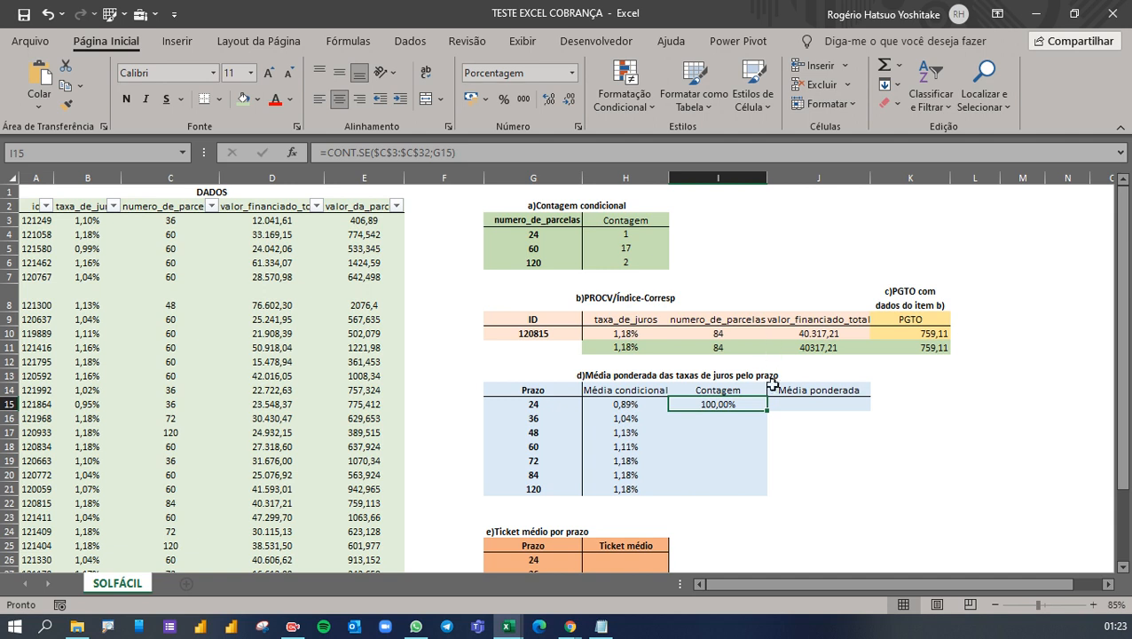
pyautogui.doubleClick(737, 404)
pyautogui.hotkey('ctrl', 'Return')
pyautogui.click(572, 73)
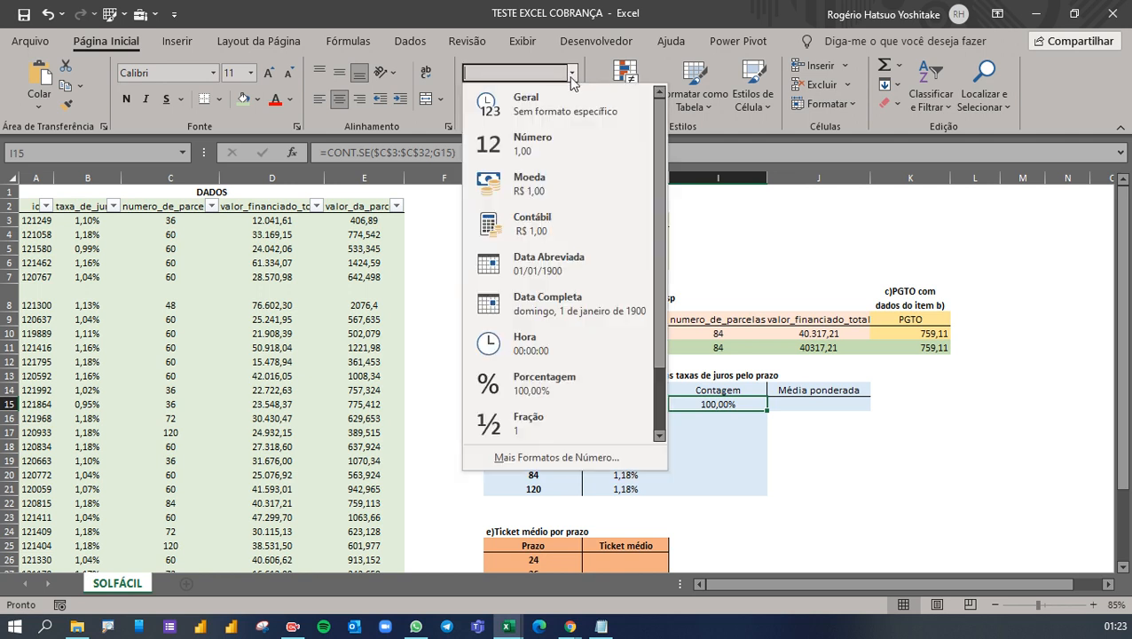
pyautogui.click(550, 135)
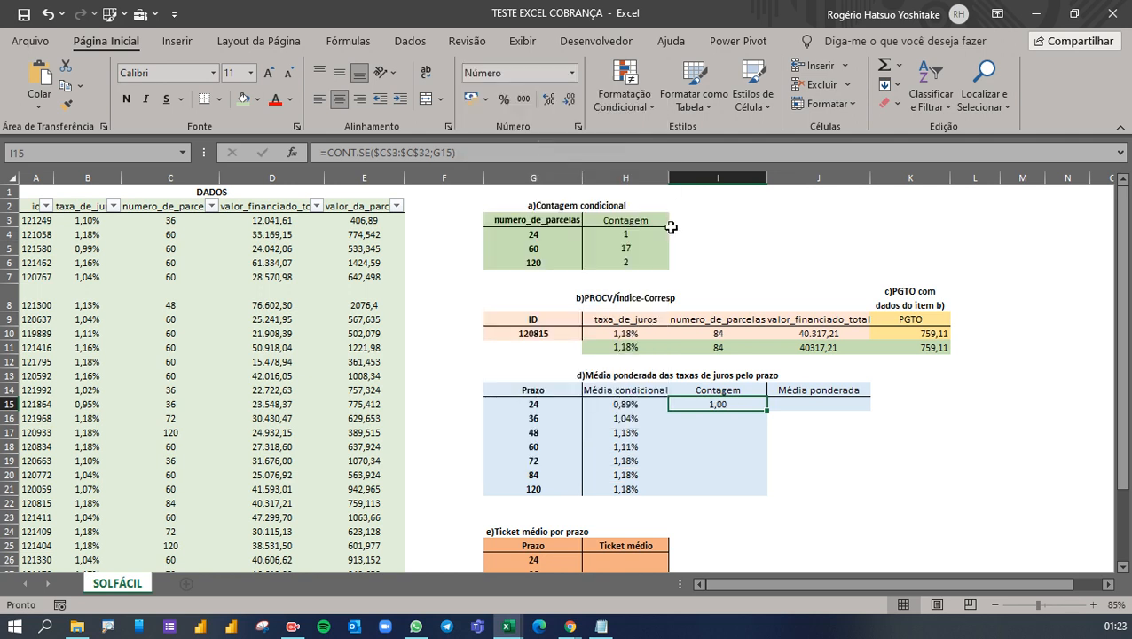
pyautogui.click(568, 98)
pyautogui.click(569, 98)
# Copy the CONT.SE formula from I15 down through I21 for the remaining prazos
pyautogui.moveTo(768, 411); pyautogui.dragTo(761, 494)
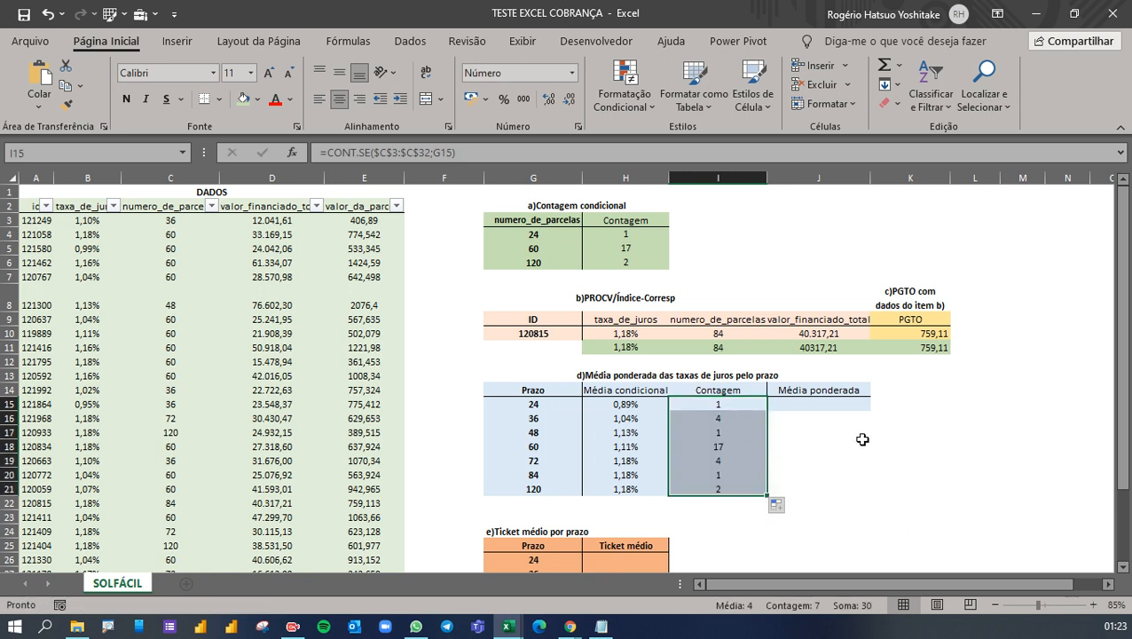
pyautogui.click(825, 416)
pyautogui.click(817, 402)
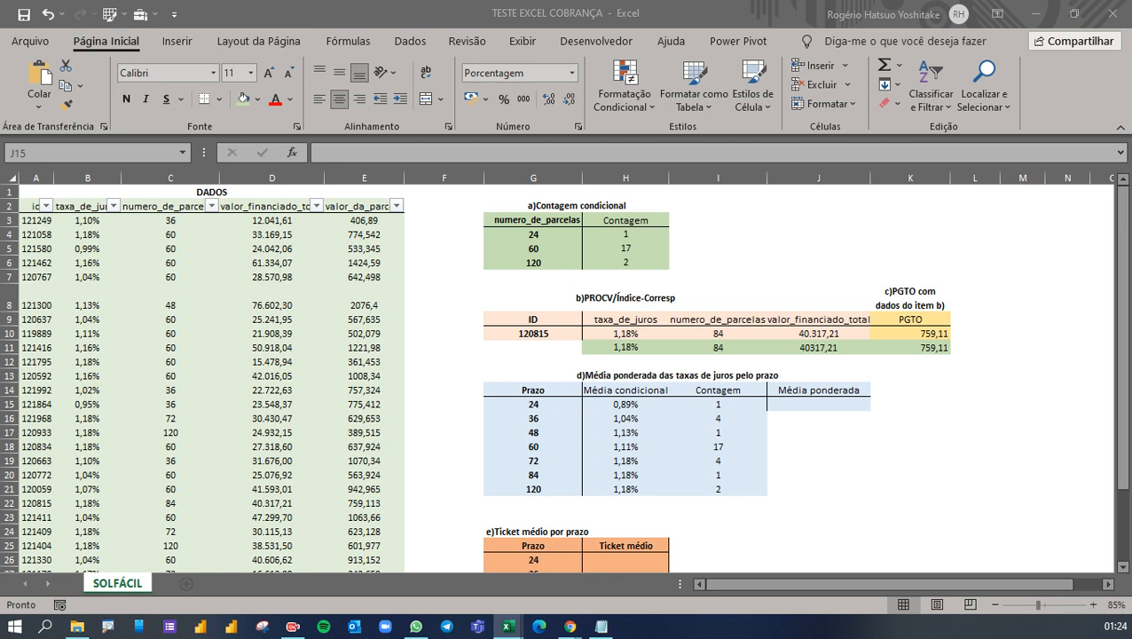
# Total the Média condicional values H15:H21 with a SOMA formula in H22
pyautogui.click(658, 501)
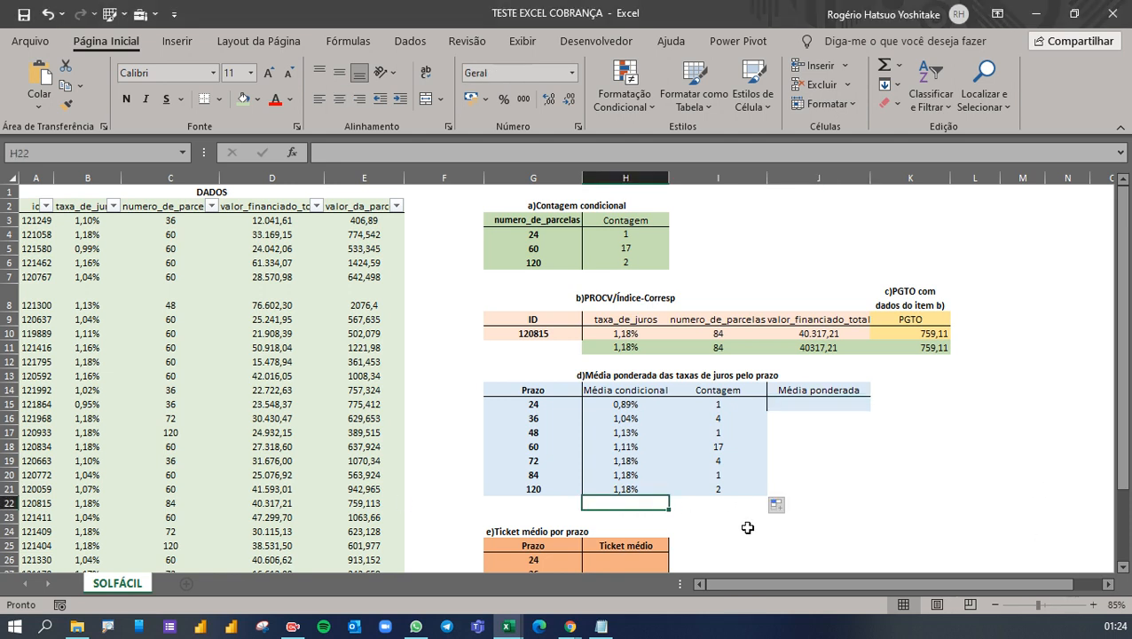
pyautogui.write('=SOMA')
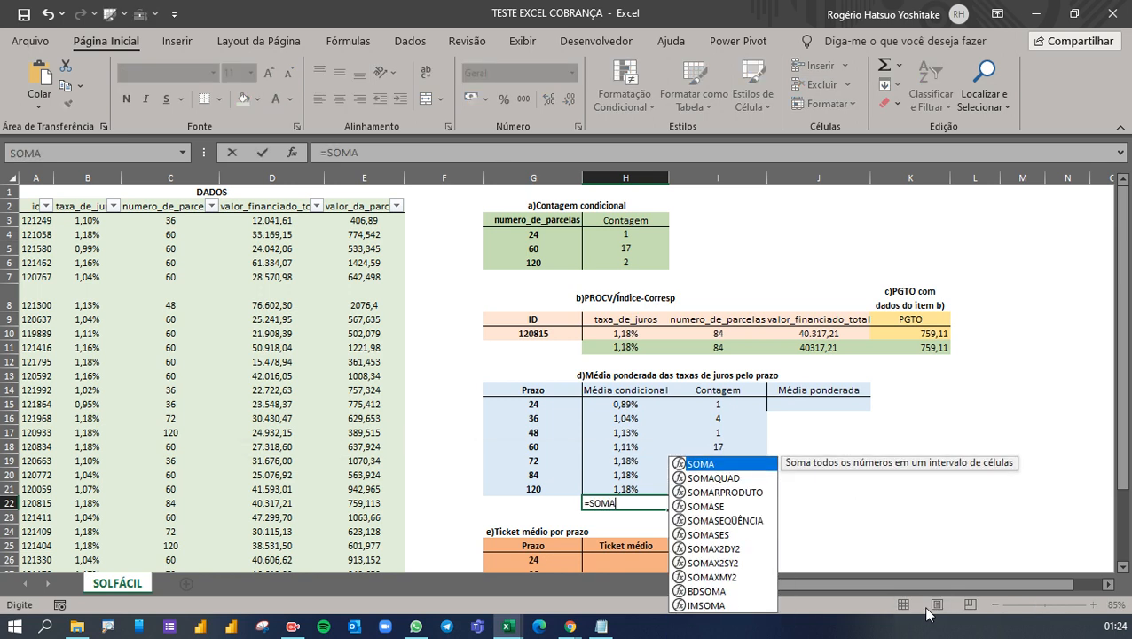
pyautogui.write('(')
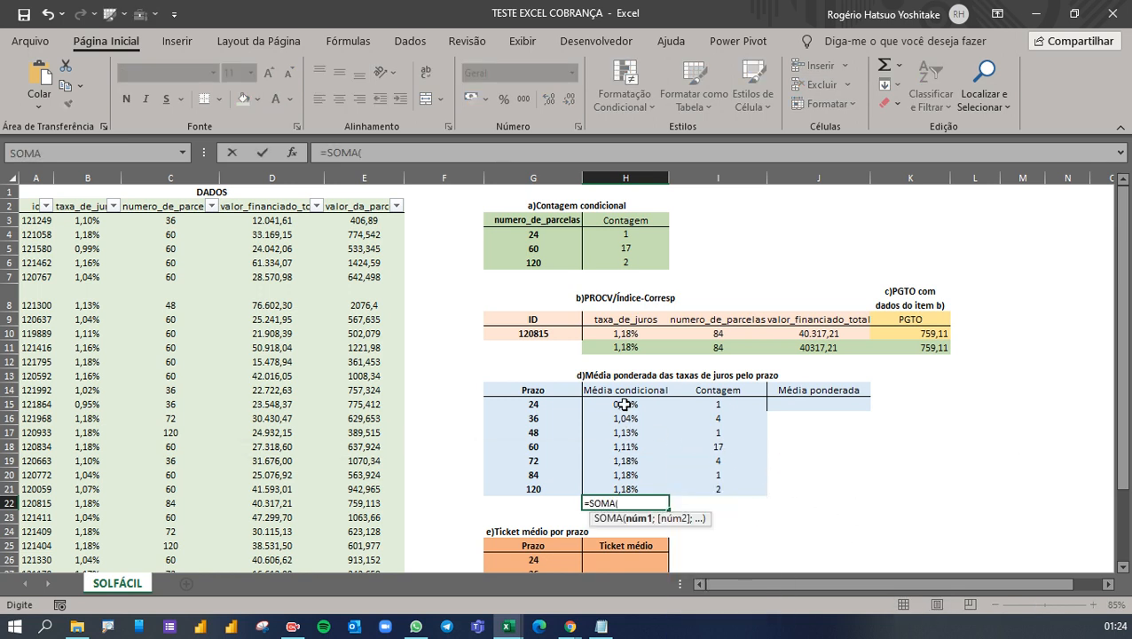
pyautogui.moveTo(625, 404); pyautogui.dragTo(620, 488)
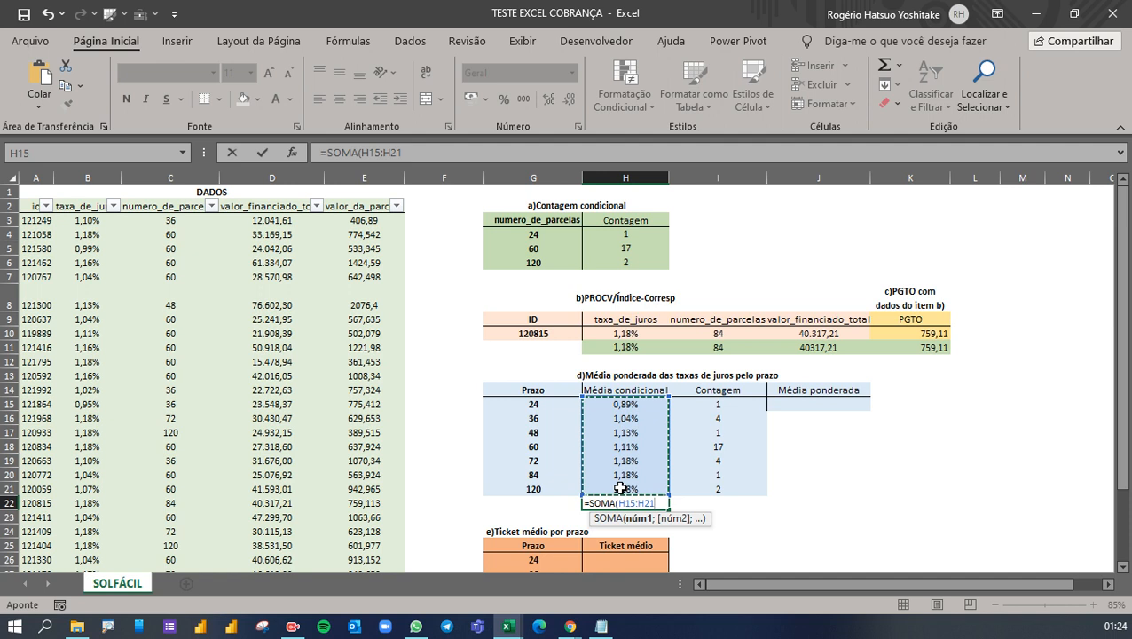
pyautogui.write(')')
pyautogui.press('Return')
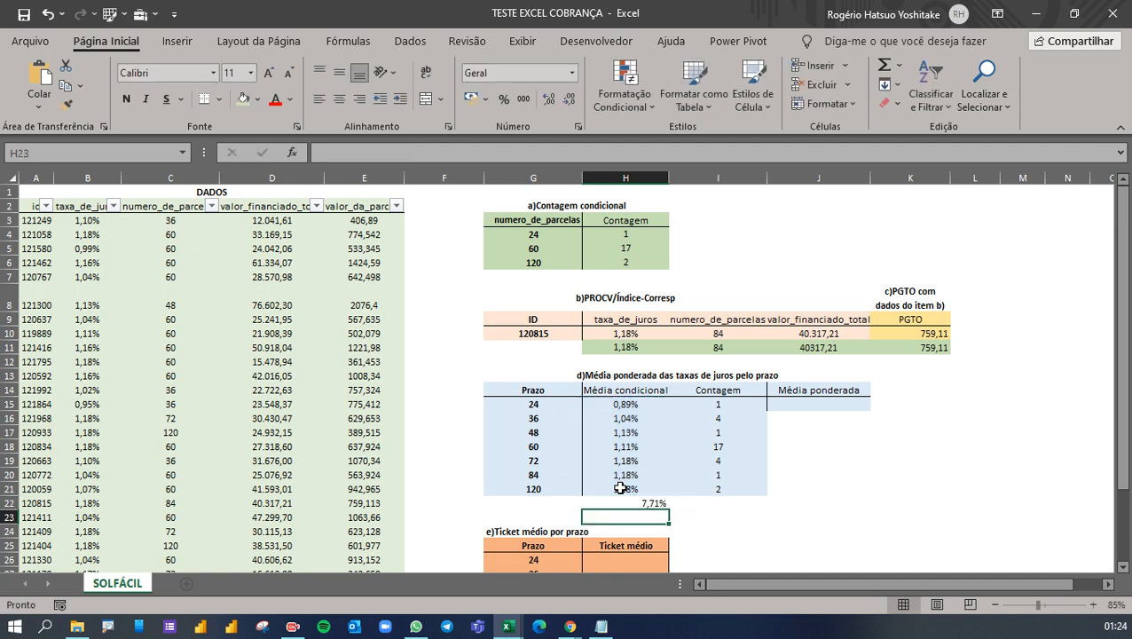
# Total the Contagem values I15:I21 with a SOMA formula in I22
pyautogui.click(715, 503)
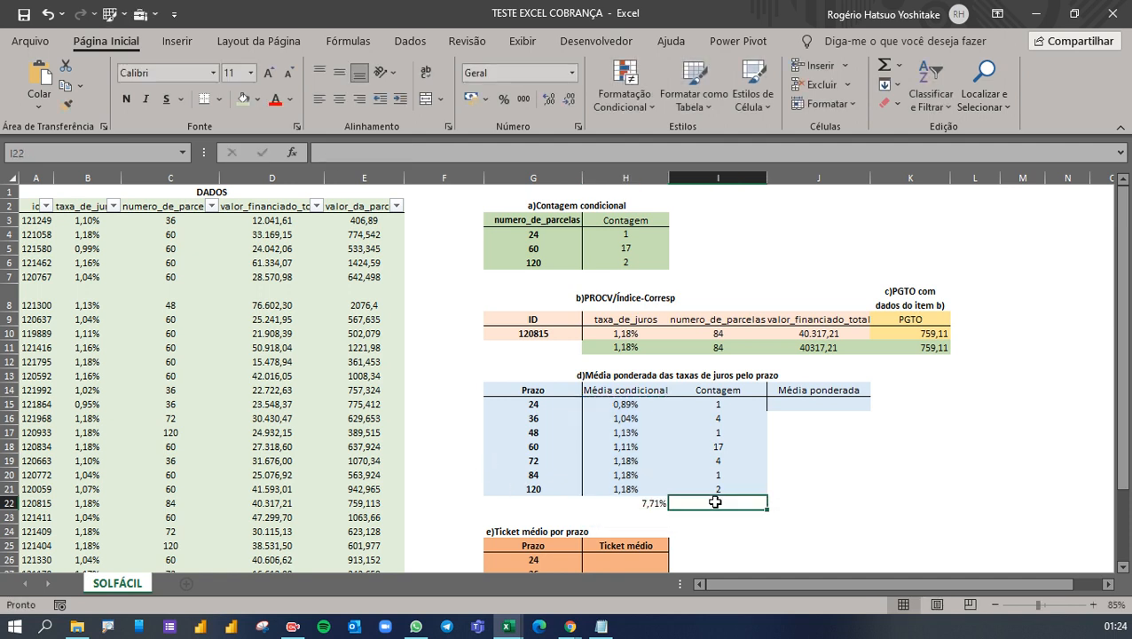
pyautogui.write('=SOMA(')
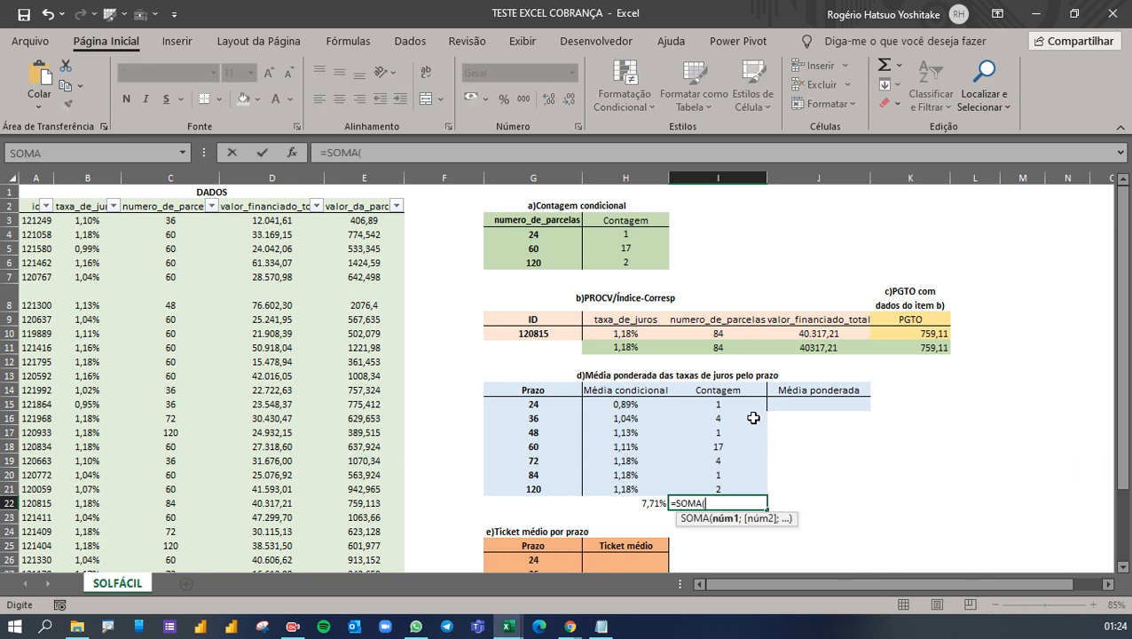
pyautogui.moveTo(724, 406); pyautogui.dragTo(726, 486)
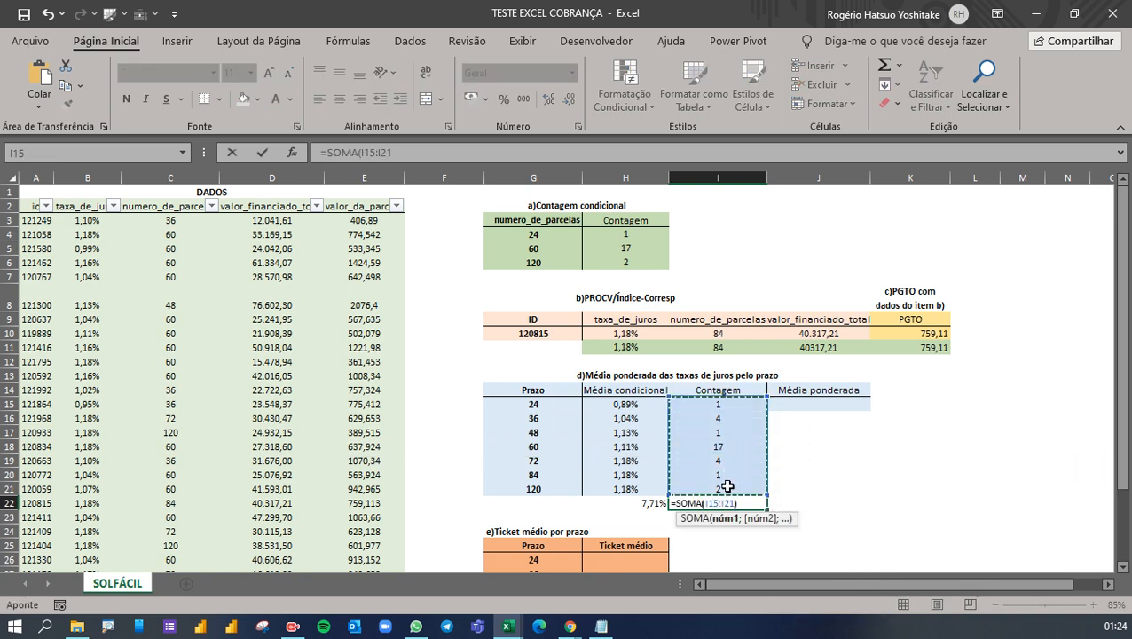
pyautogui.press('Return')
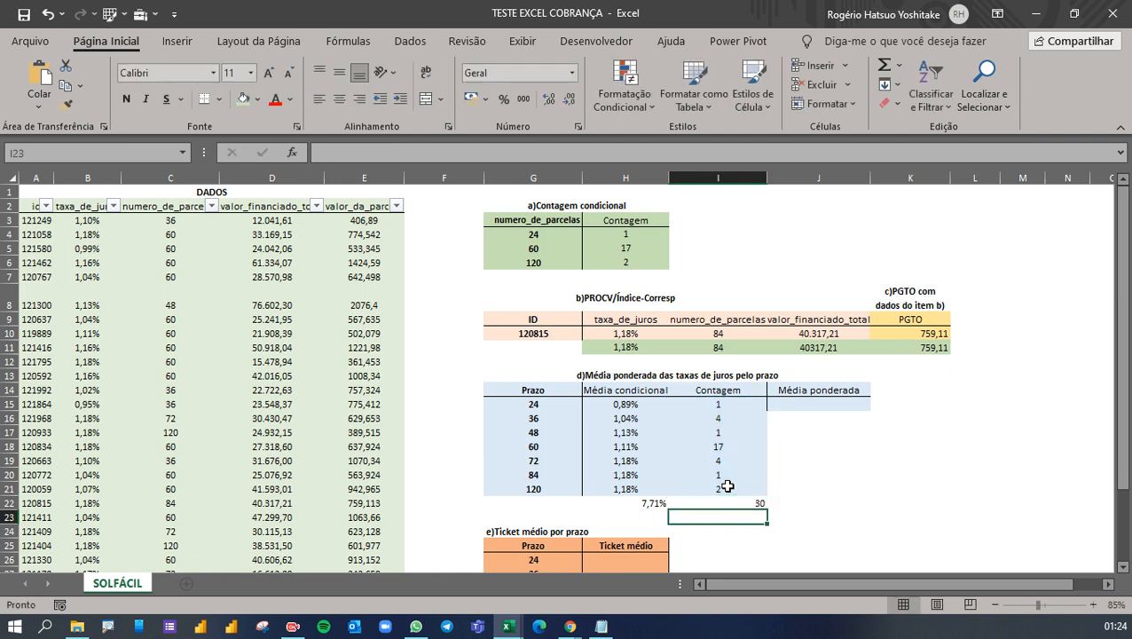
# Enter the formula =H22/I22 in J15 under Média ponderada to divide the two totals
pyautogui.press('Right')
pyautogui.press('Up')
pyautogui.press('Up')
pyautogui.press('Up')
pyautogui.press('Up')
pyautogui.press('Up')
pyautogui.press('Up')
pyautogui.press('Up')
pyautogui.press('Up')
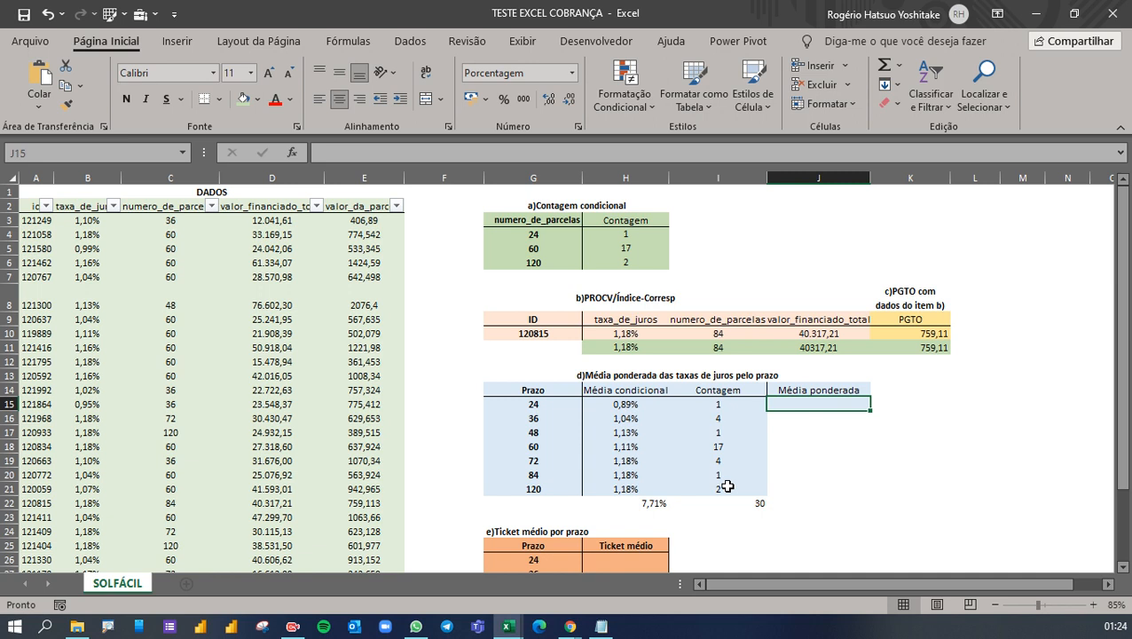
pyautogui.write('=')
pyautogui.click(611, 504)
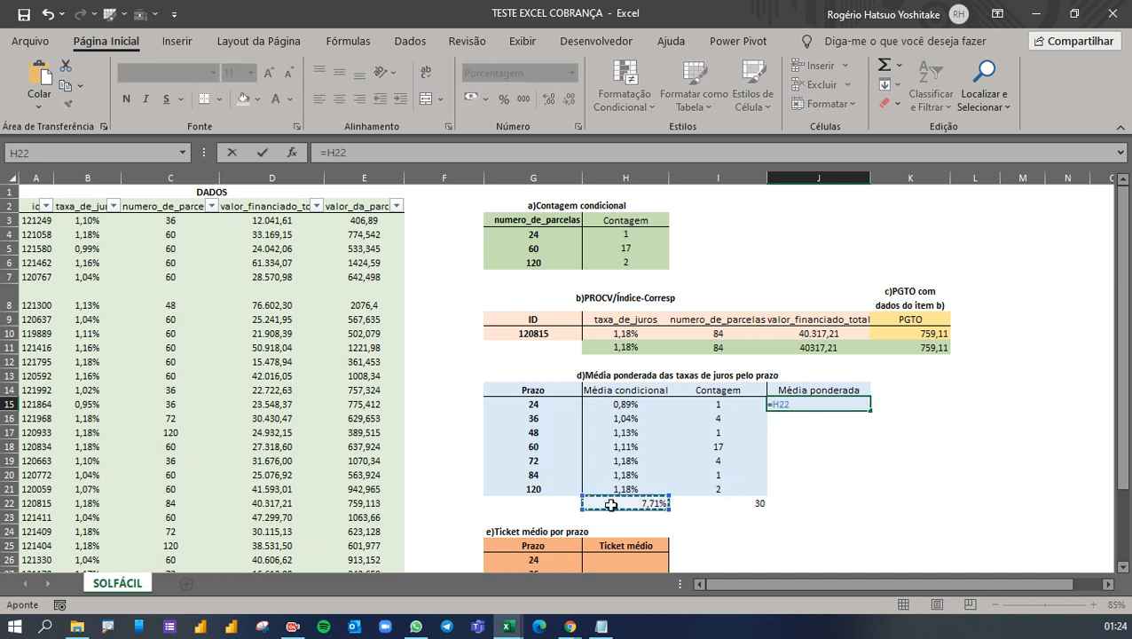
pyautogui.write('/')
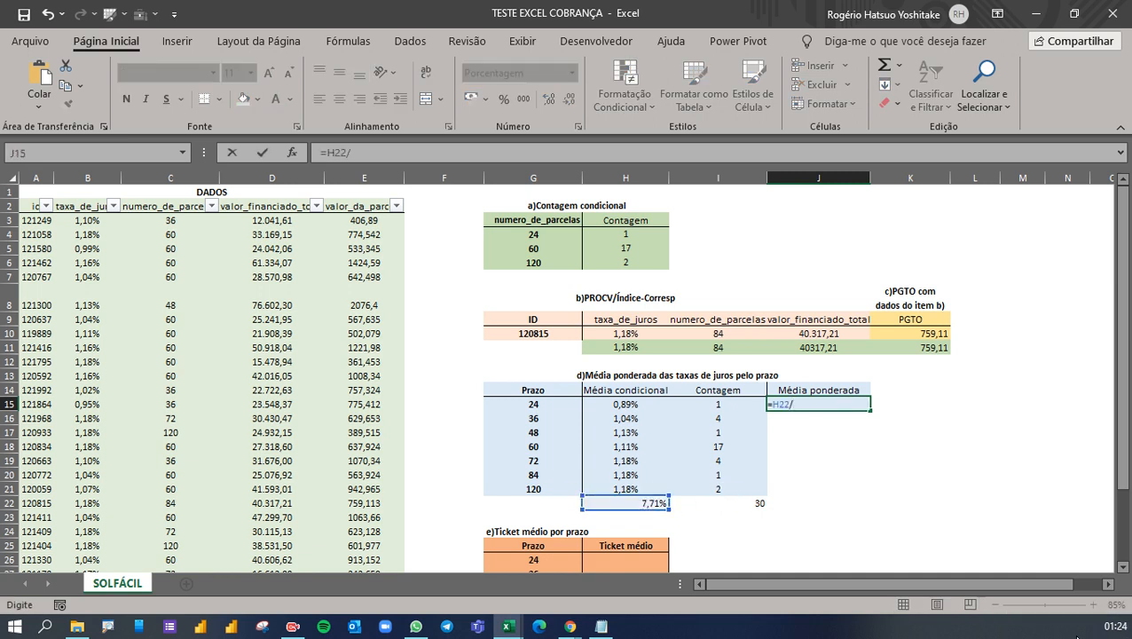
pyautogui.click(756, 504)
pyautogui.press('Return')
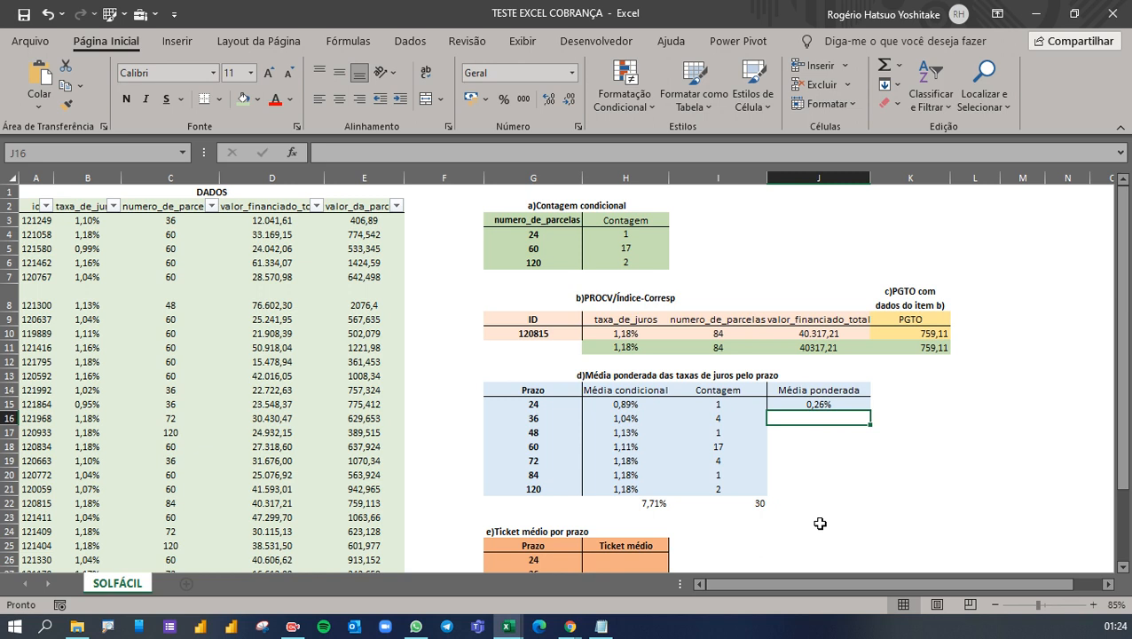
# Clear the Média ponderada formula in J15 and the helper totals in H22:I22
pyautogui.click(635, 504)
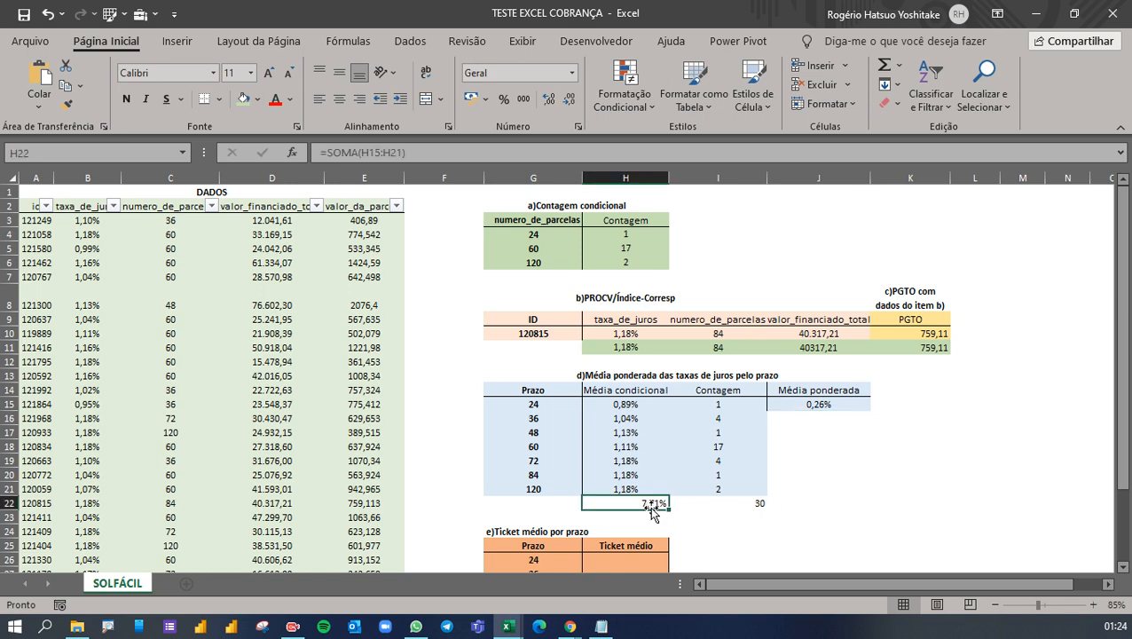
pyautogui.click(752, 502)
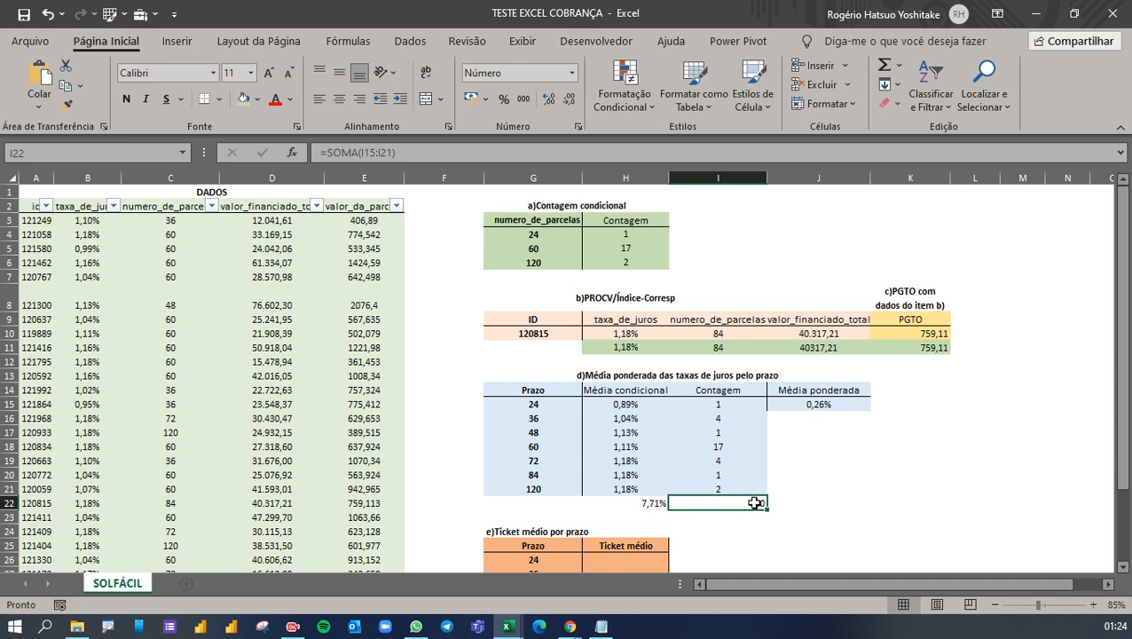
pyautogui.click(840, 406)
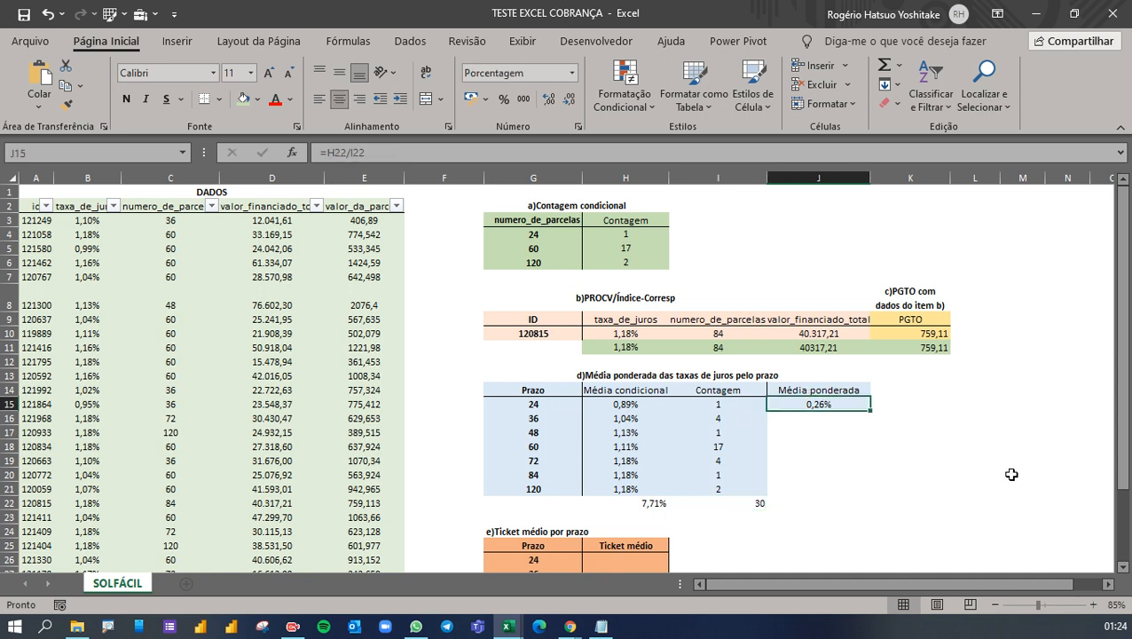
pyautogui.press('Delete')
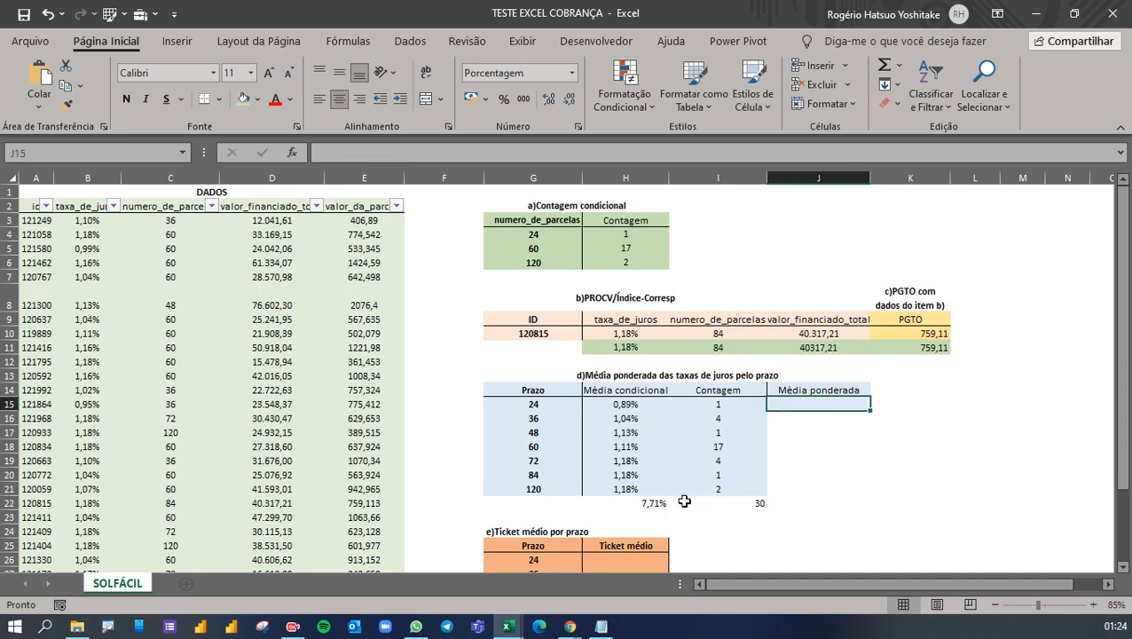
pyautogui.moveTo(657, 502); pyautogui.dragTo(756, 502)
pyautogui.press('Delete')
# Enter the single formula =SOMA(H15:H21)/SOMA(I15:I21) in J15 under Média ponderada
pyautogui.click(828, 405)
pyautogui.write('=SOMA(')
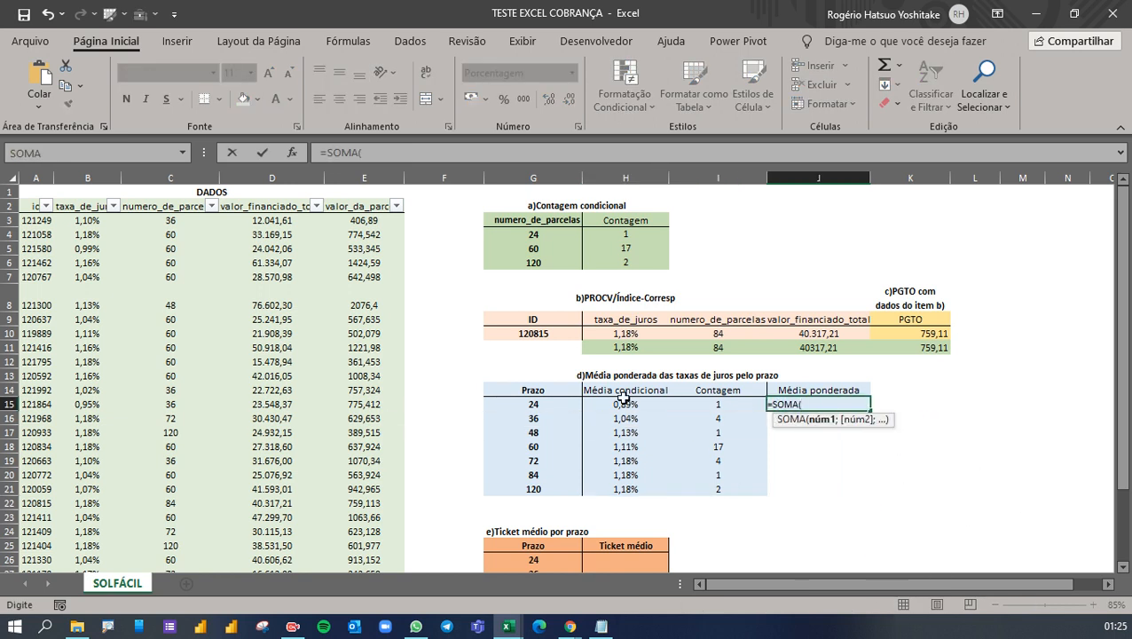
pyautogui.moveTo(623, 404); pyautogui.dragTo(606, 487)
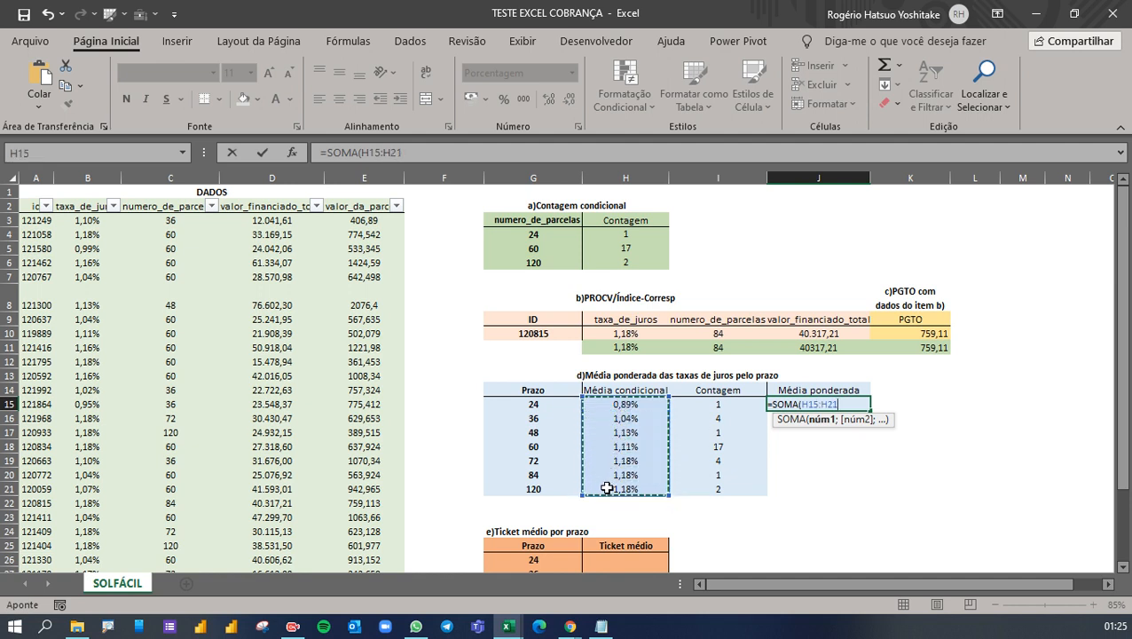
pyautogui.write(')/')
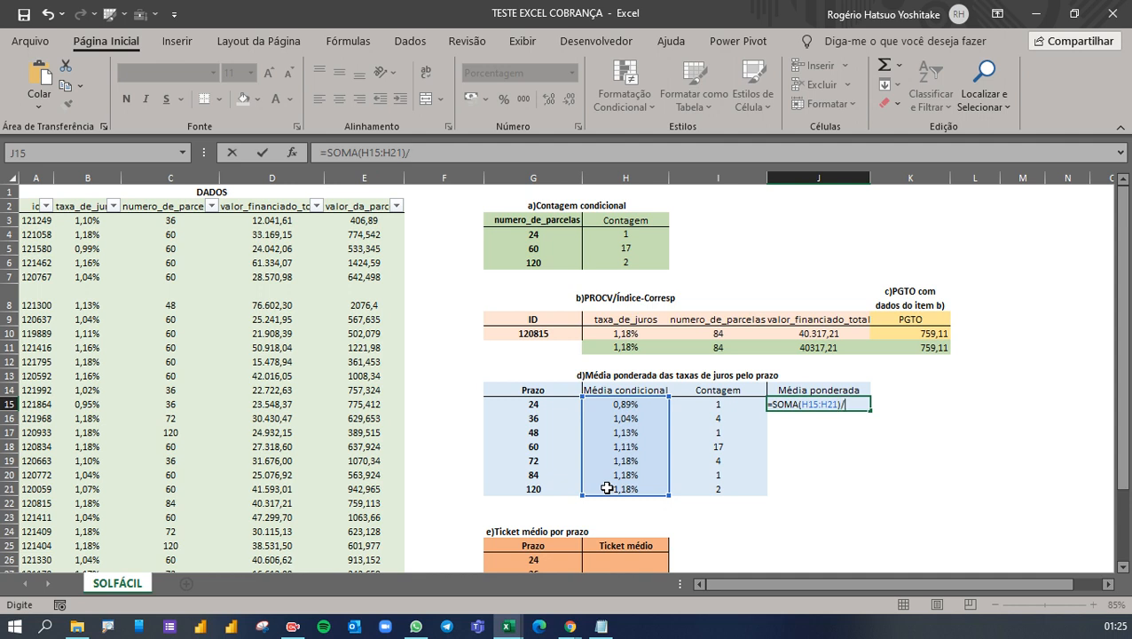
pyautogui.write('SOMA(')
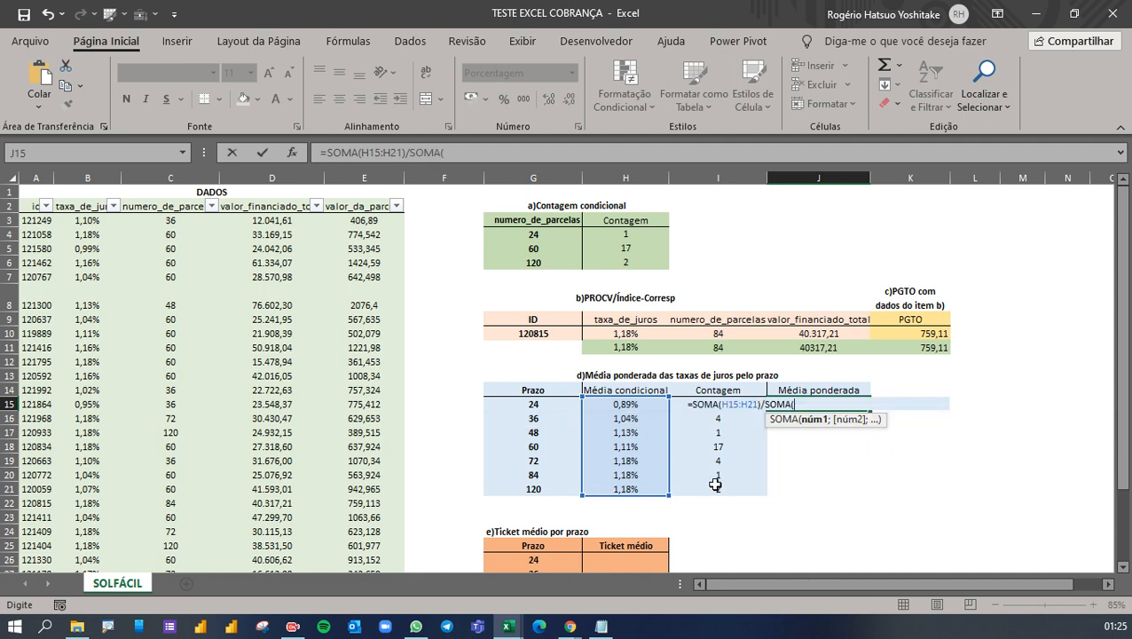
pyautogui.moveTo(714, 485); pyautogui.dragTo(695, 403)
pyautogui.write(')')
pyautogui.press('Return')
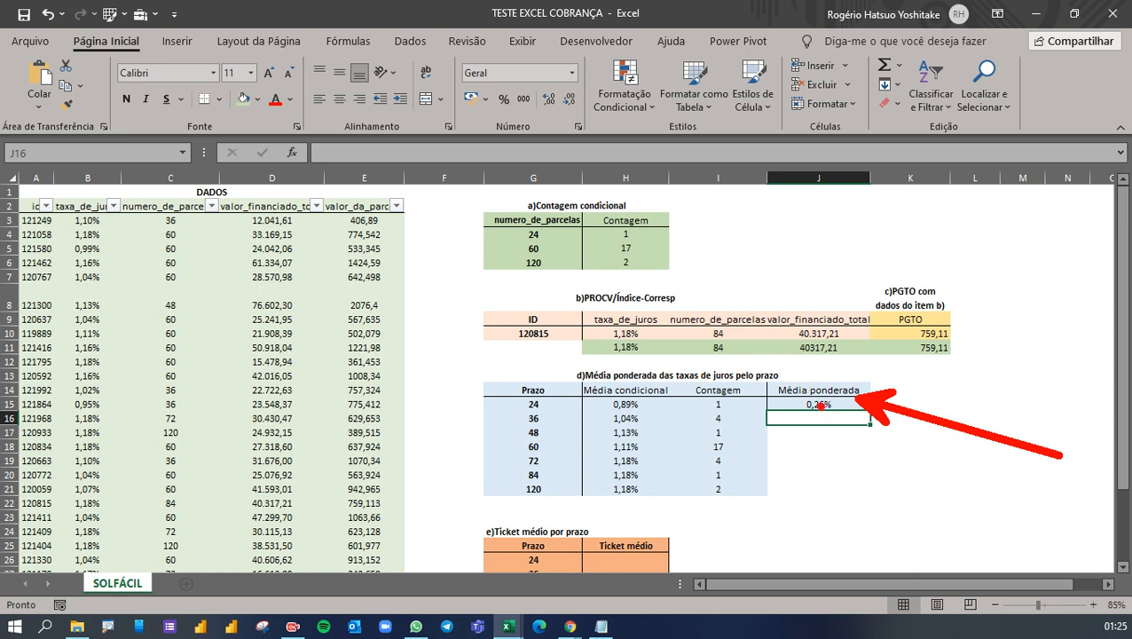
pyautogui.moveTo(796, 379)
pyautogui.mouseDown()
pyautogui.moveTo(771, 422)
pyautogui.moveTo(612, 355)
pyautogui.mouseUp()
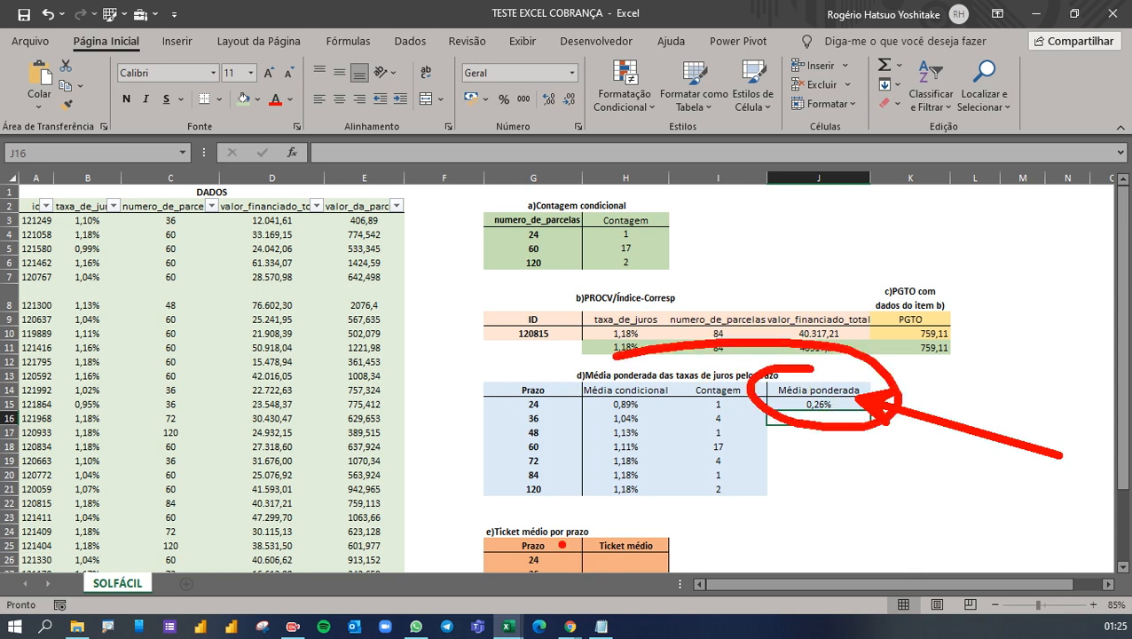
# Examine section e) Ticket médio por prazo together with the valor_financiado_total column of the data table
pyautogui.scroll(-4, 781, 417)
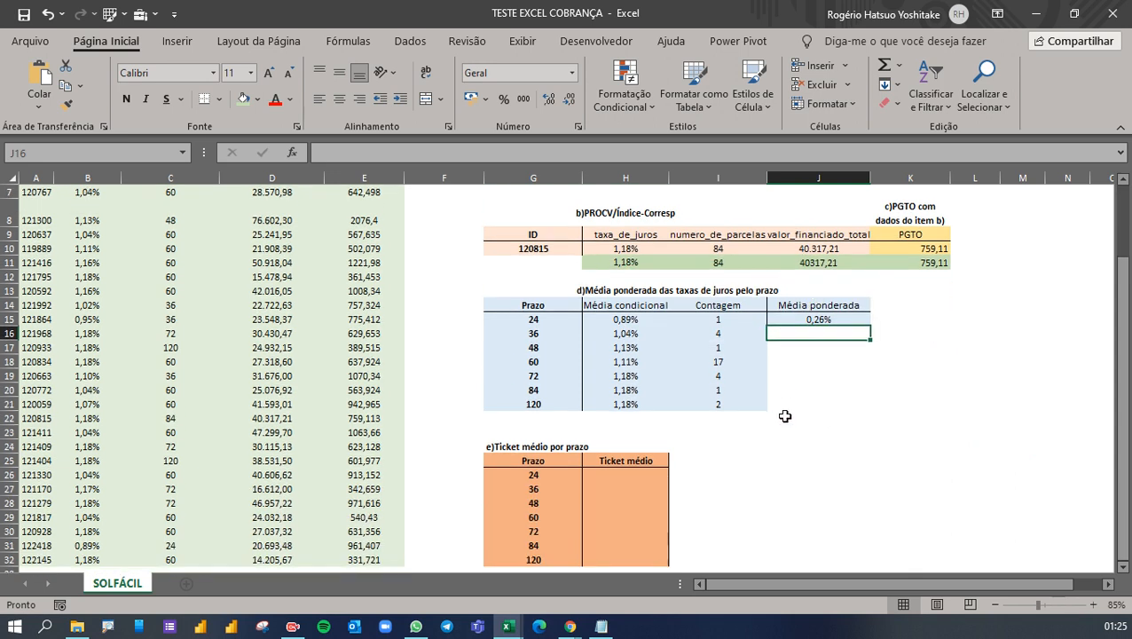
pyautogui.click(542, 359)
pyautogui.click(548, 348)
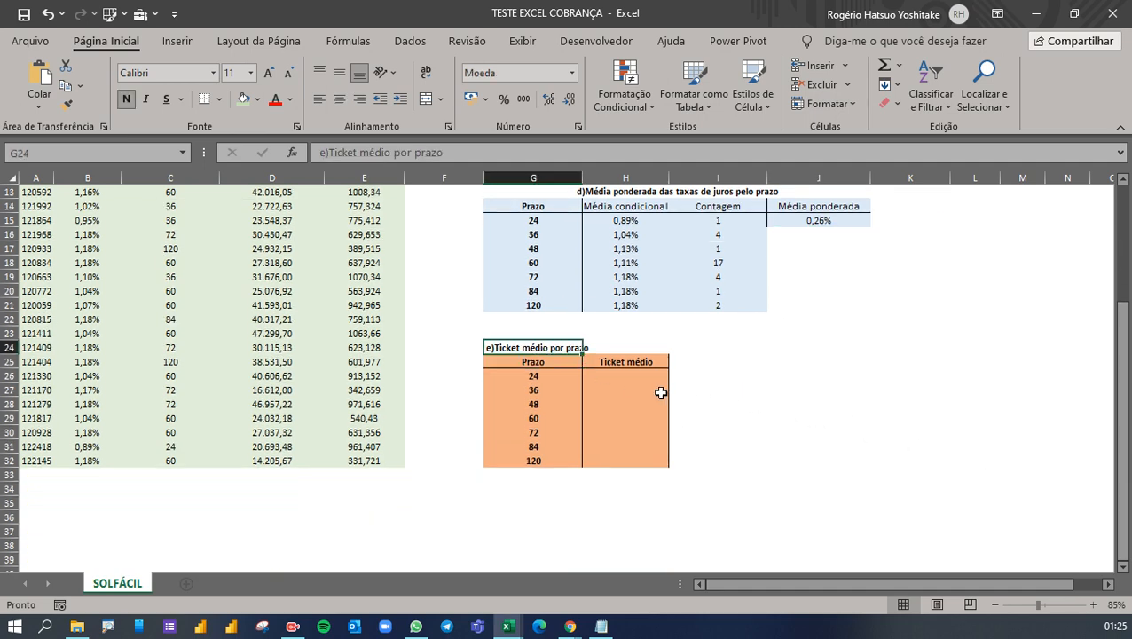
pyautogui.scroll(4, 612, 392)
pyautogui.click(261, 207)
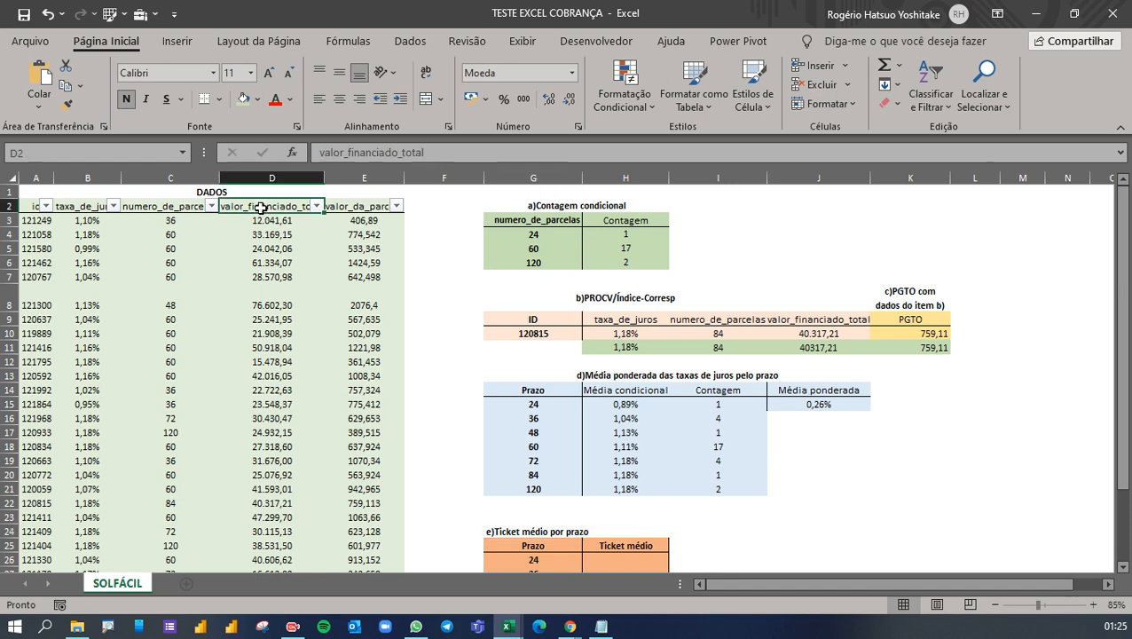
pyautogui.moveTo(264, 220); pyautogui.dragTo(251, 502)
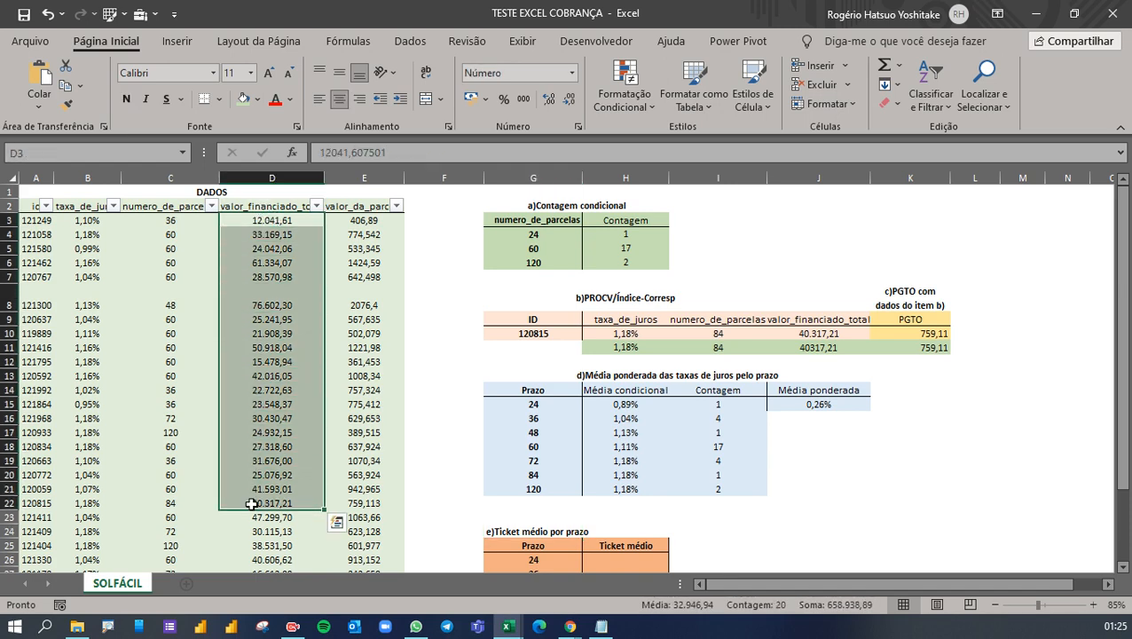
pyautogui.scroll(-3, 251, 503)
pyautogui.click(550, 406)
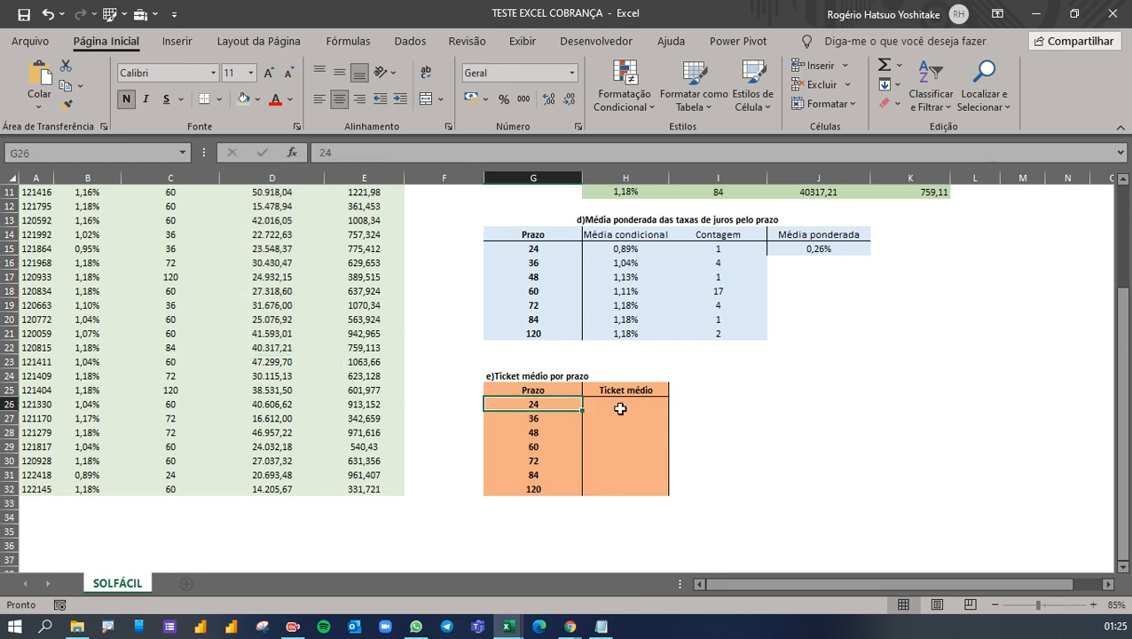
# Review the Prazo rows and their Ticket médio cells in section e
pyautogui.click(577, 418)
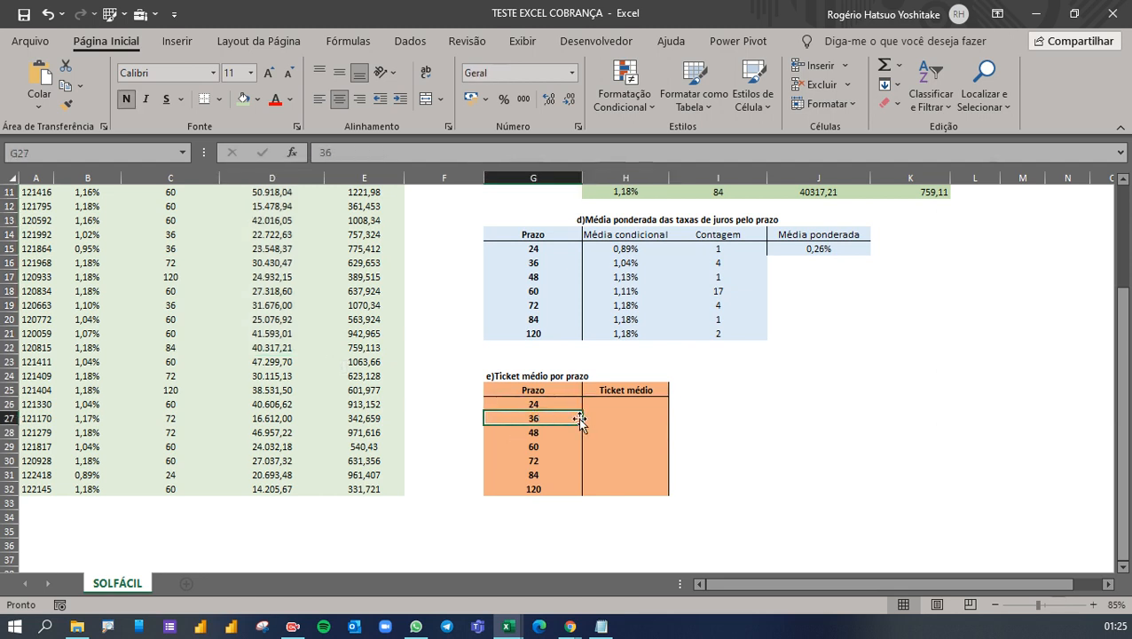
pyautogui.click(603, 418)
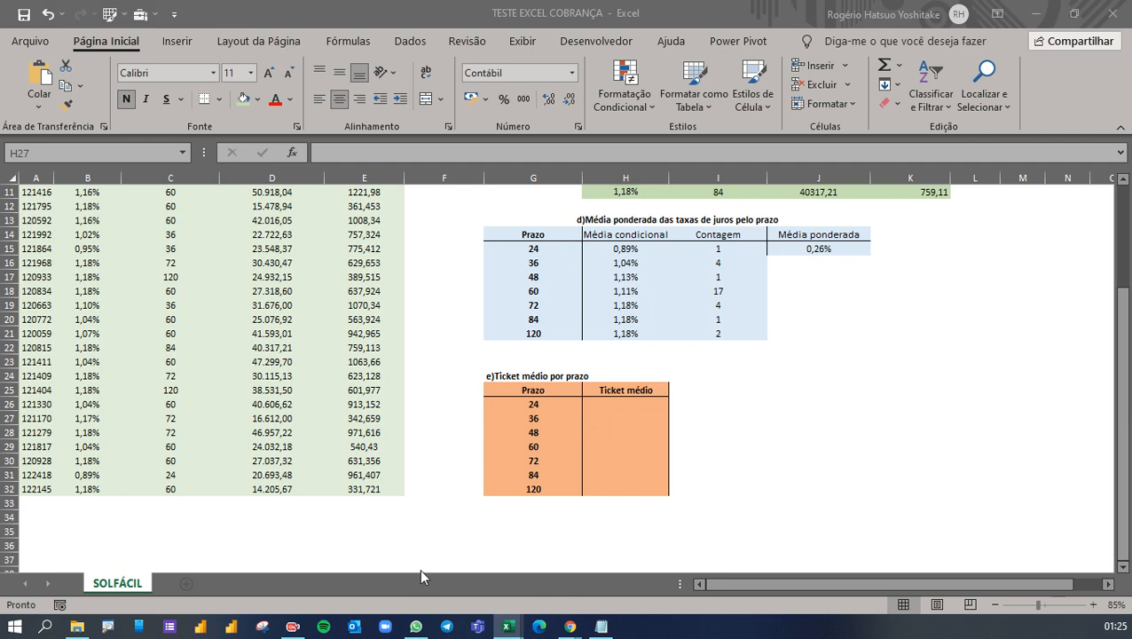
pyautogui.click(629, 415)
pyautogui.click(550, 406)
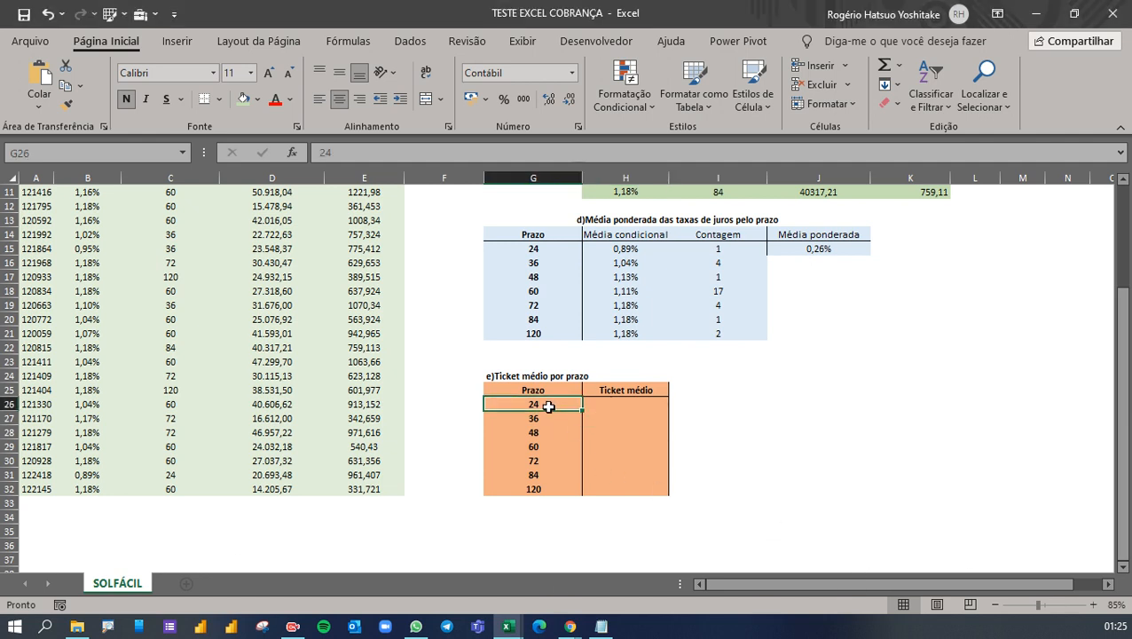
pyautogui.click(531, 433)
pyautogui.click(618, 433)
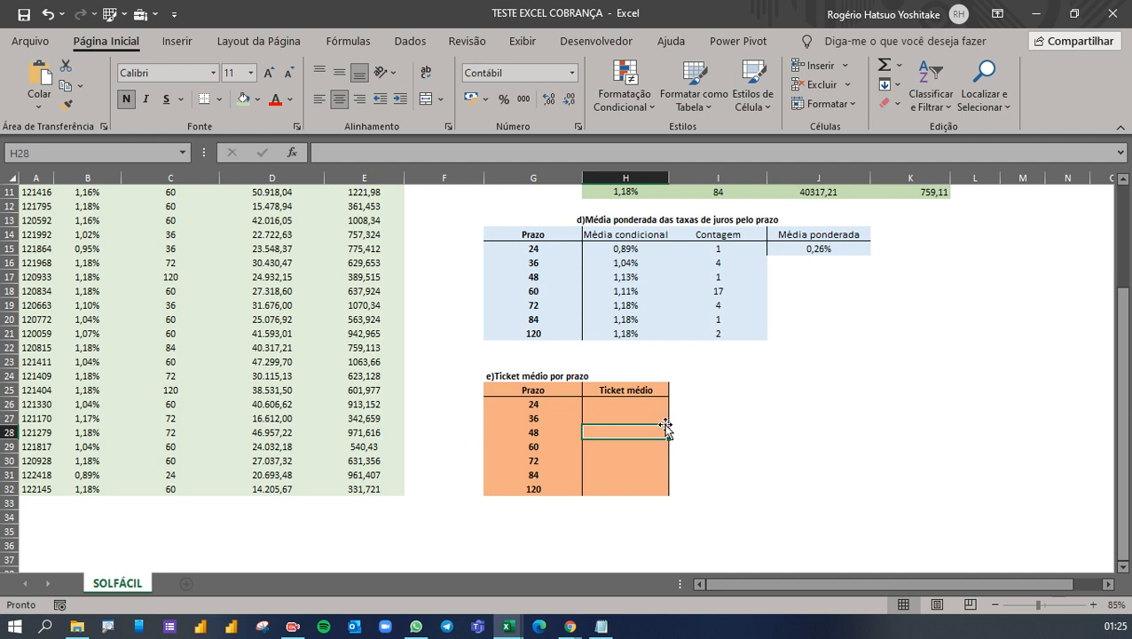
pyautogui.click(547, 375)
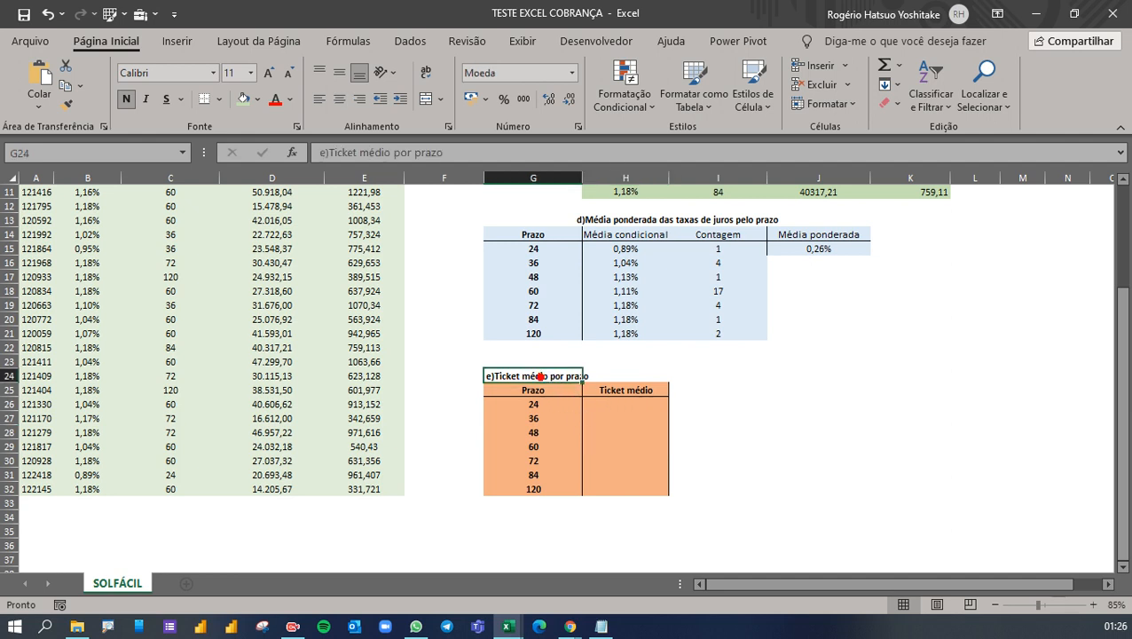
pyautogui.moveTo(540, 376); pyautogui.dragTo(584, 513)
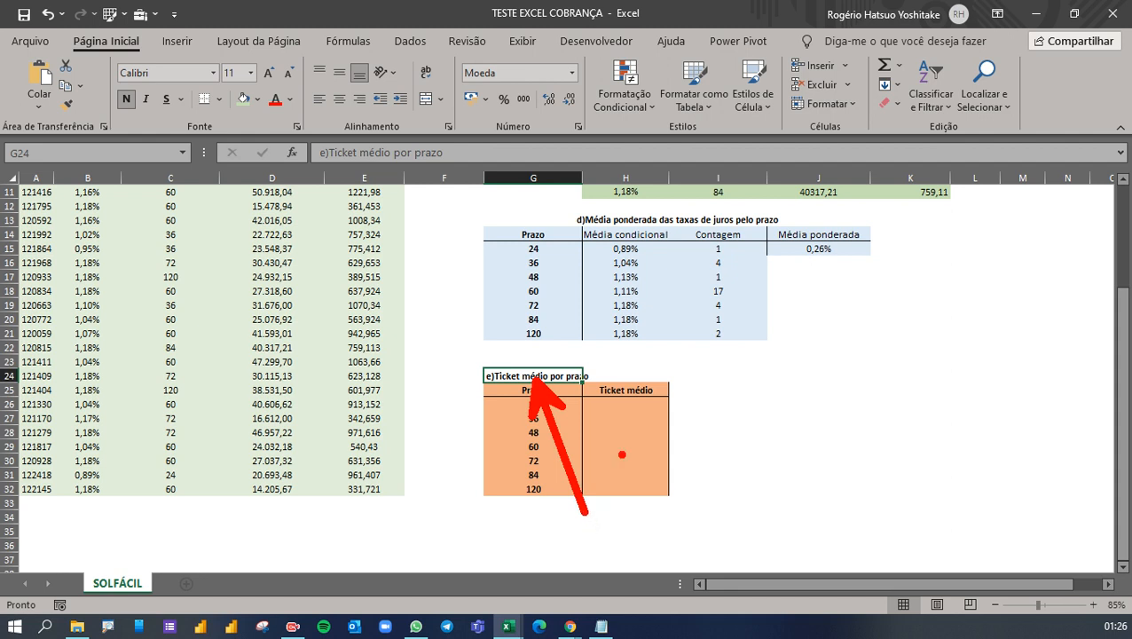
pyautogui.press('Escape')
pyautogui.click(616, 415)
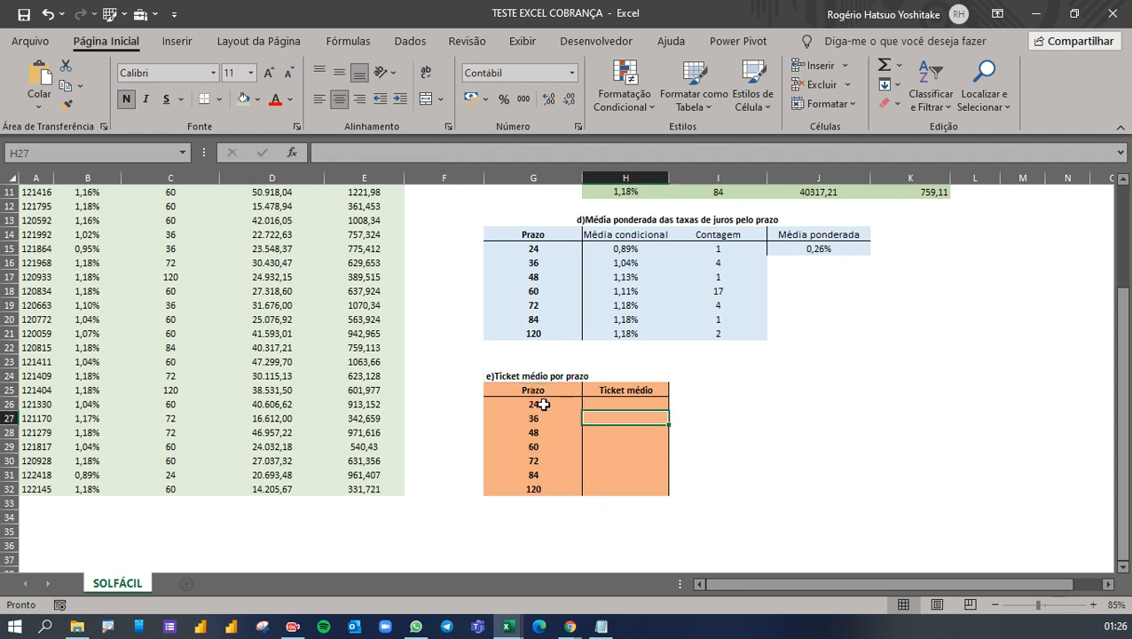
pyautogui.click(543, 403)
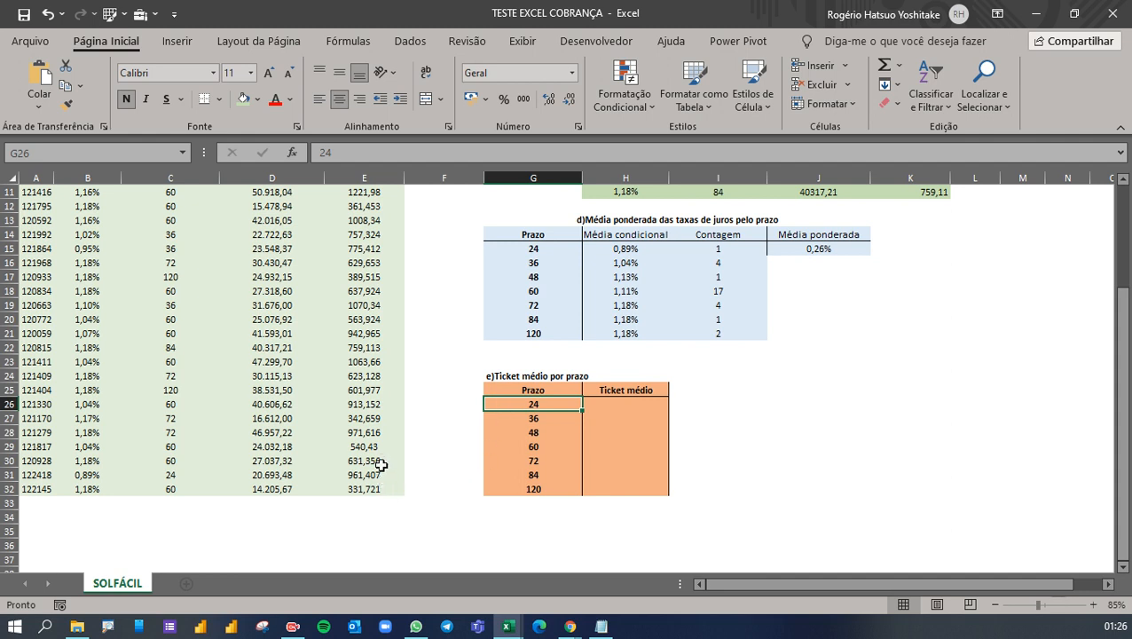
pyautogui.click(518, 418)
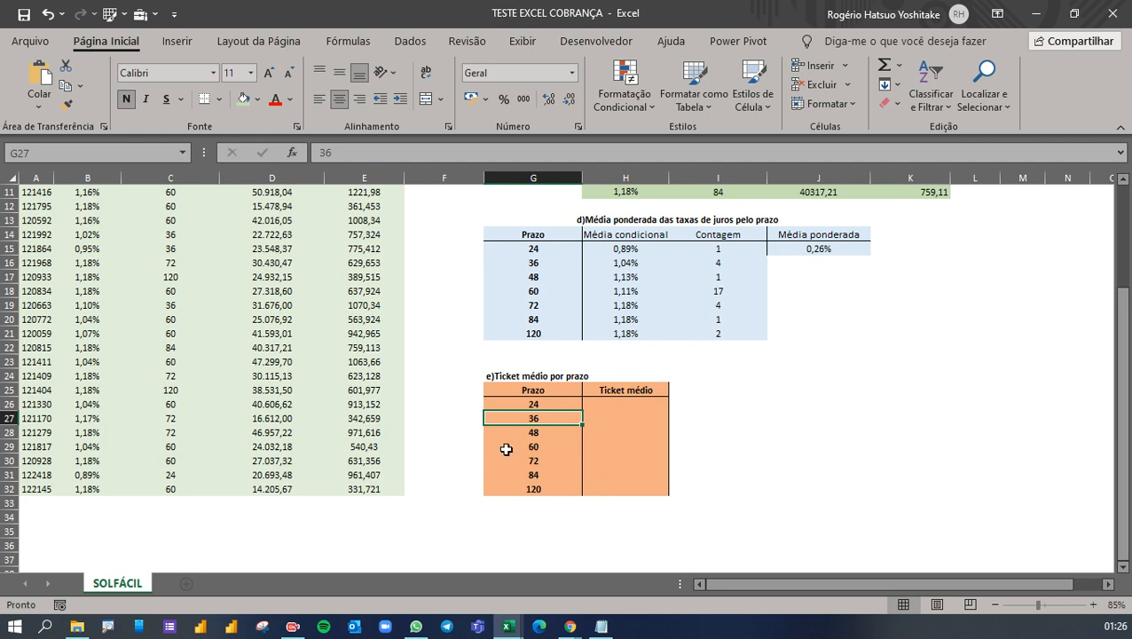
# Enter =SOMASE($C$3:$C$32;G26;$D$3:$D$32) in helper cell I26 to total the financed value for prazo 24
pyautogui.click(673, 406)
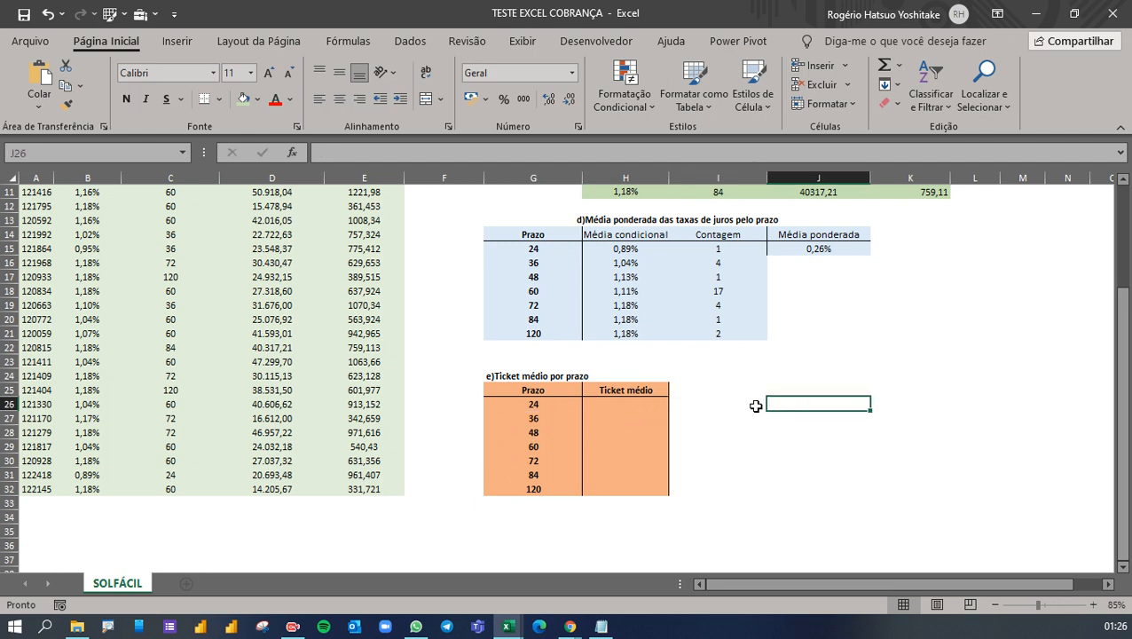
pyautogui.write('=')
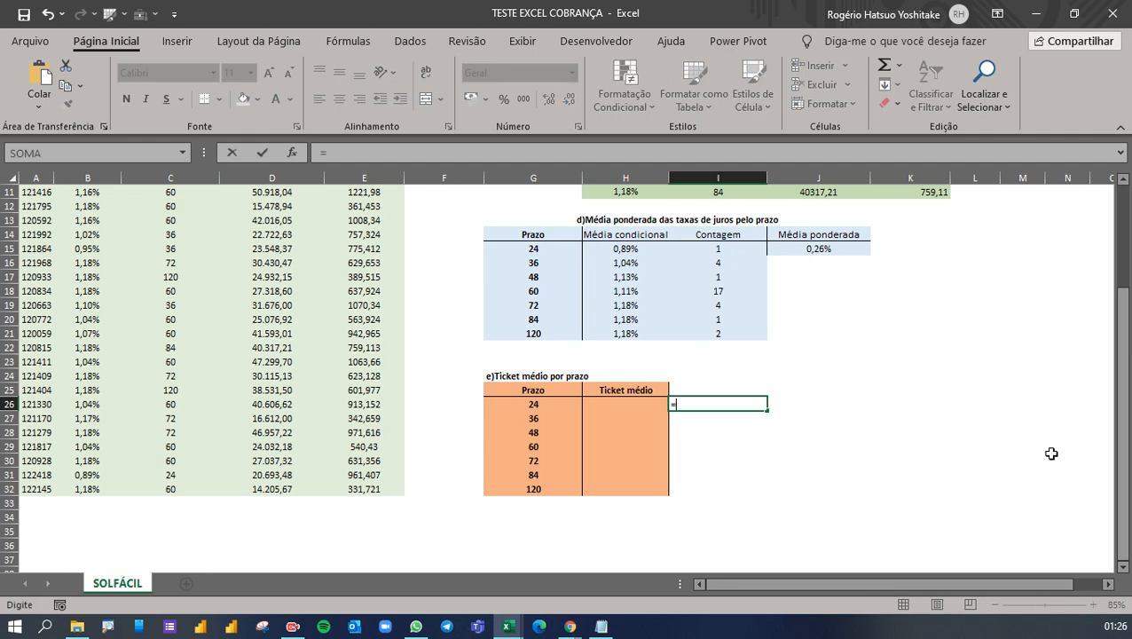
pyautogui.write('SOMASE')
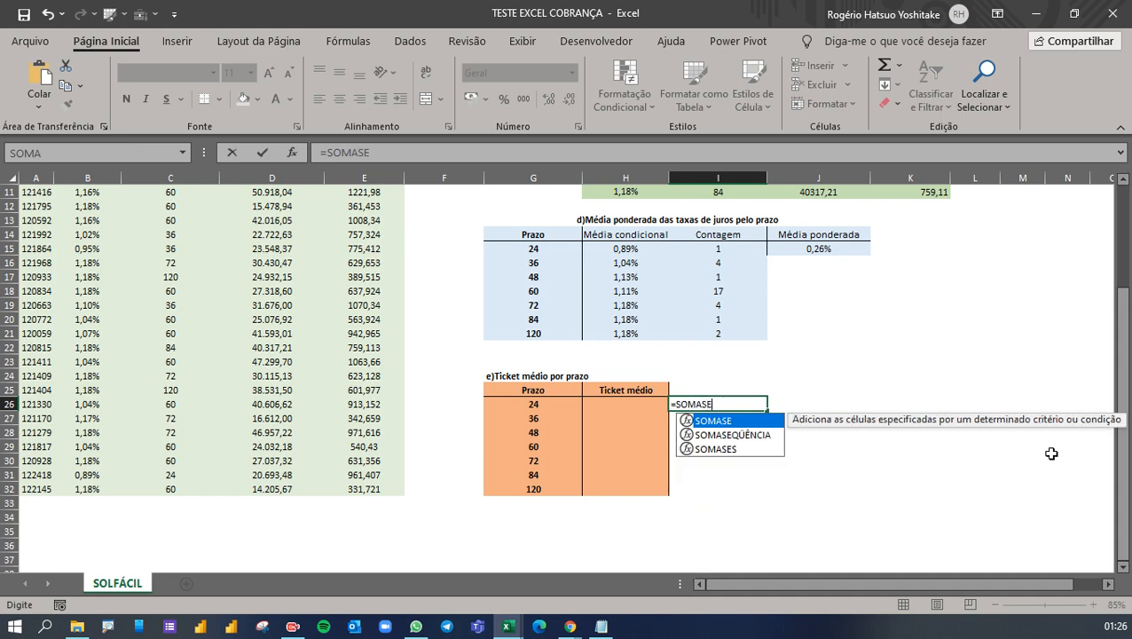
pyautogui.write('(')
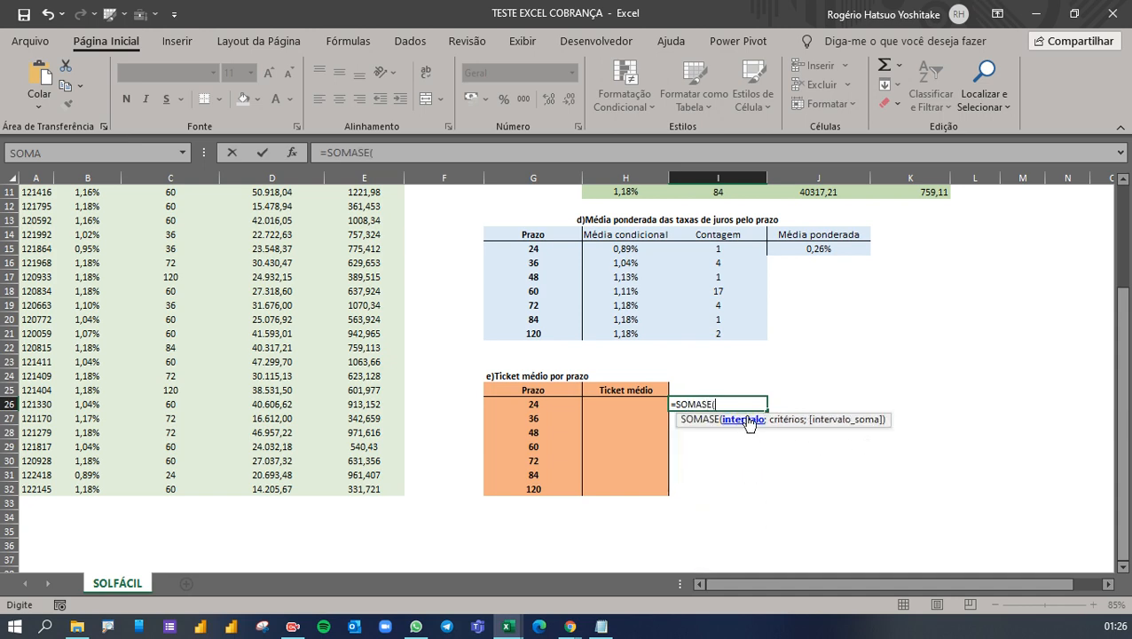
pyautogui.scroll(4, 249, 302)
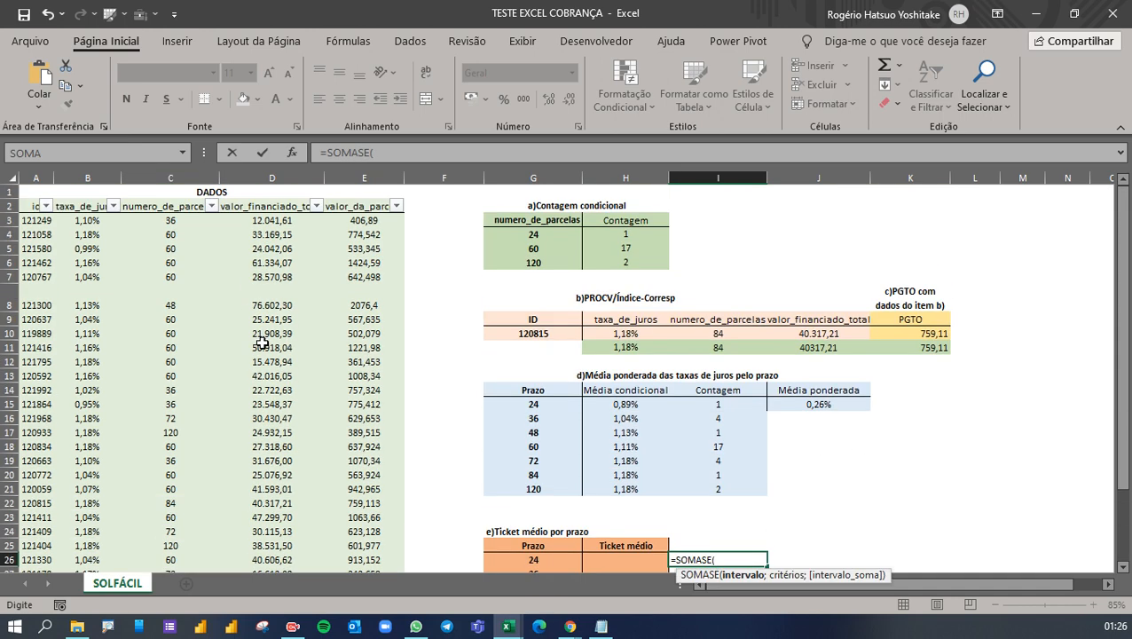
pyautogui.click(169, 221)
pyautogui.moveTo(170, 225); pyautogui.dragTo(142, 564)
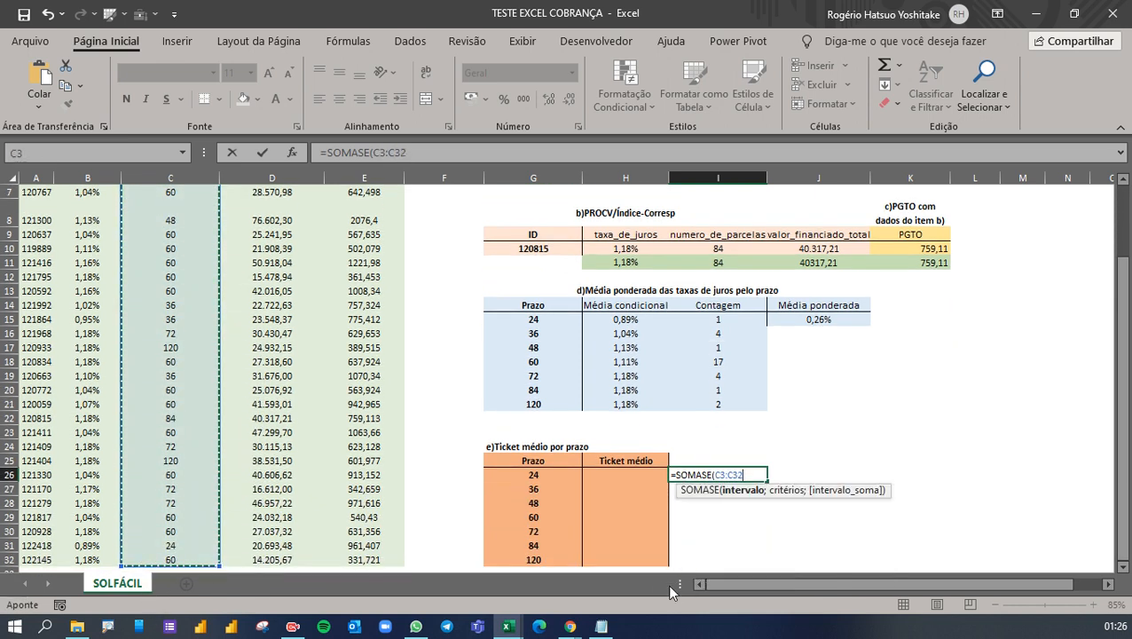
pyautogui.press('F4')
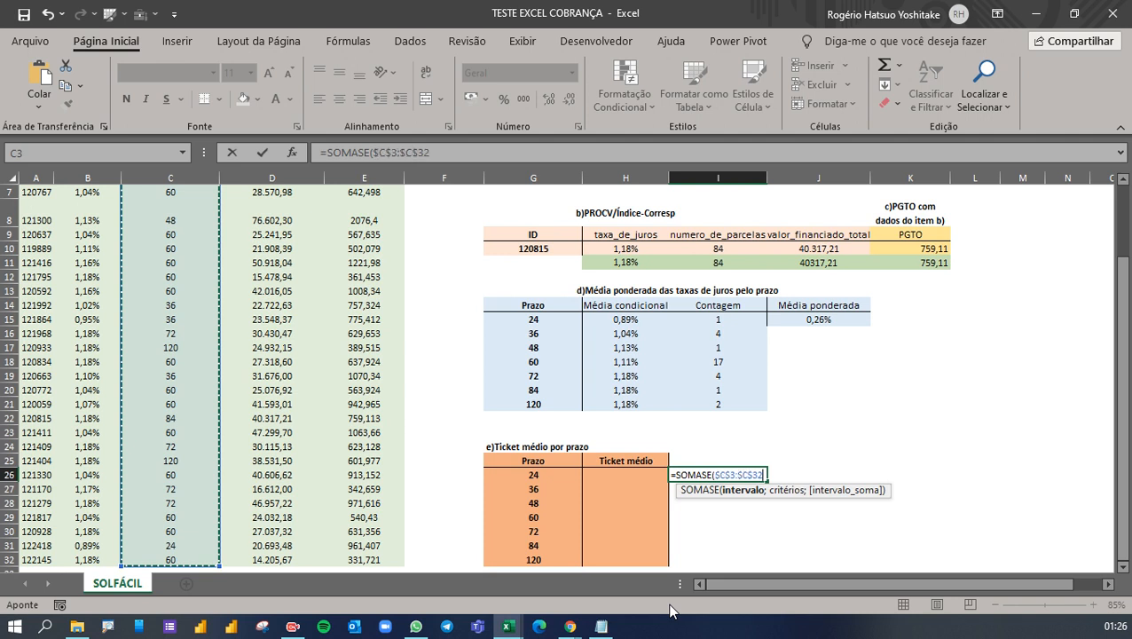
pyautogui.write(';')
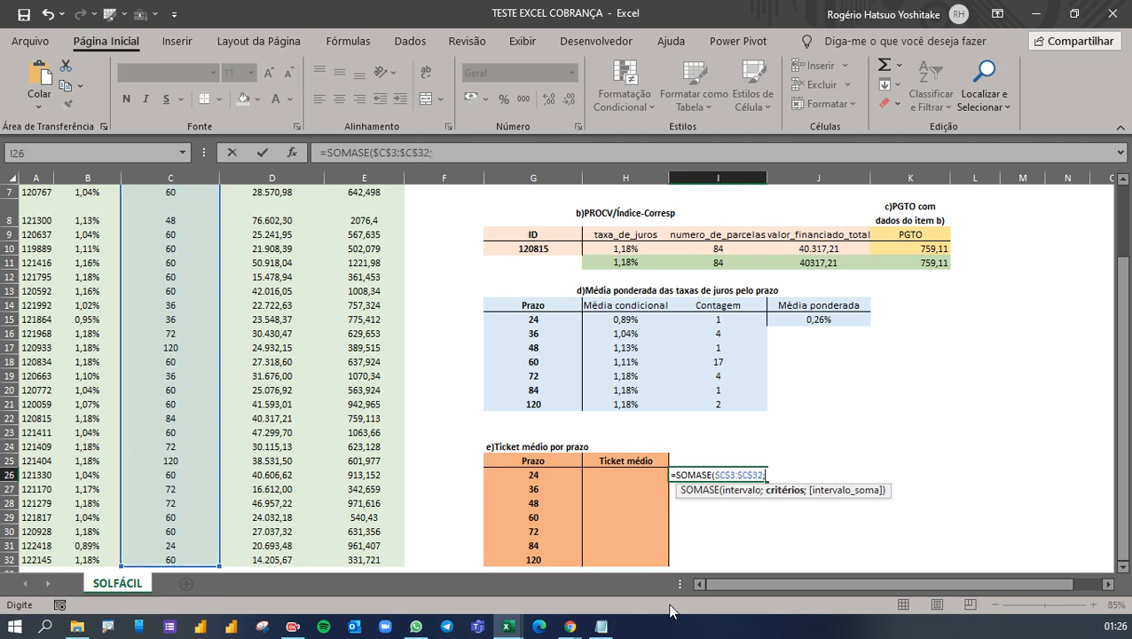
pyautogui.click(532, 479)
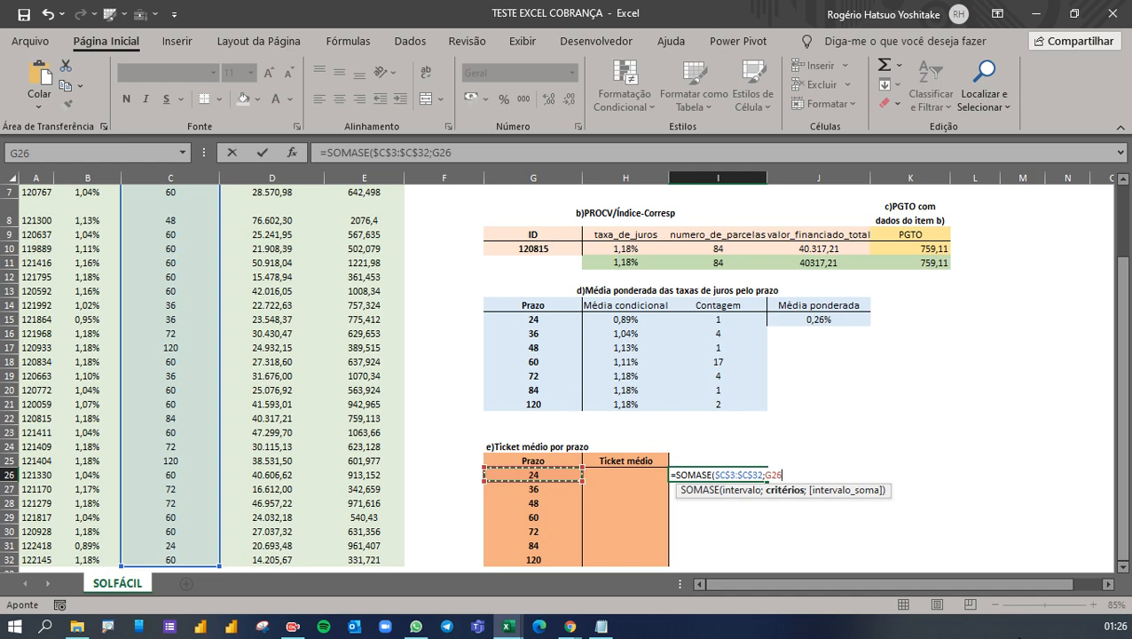
pyautogui.write(';')
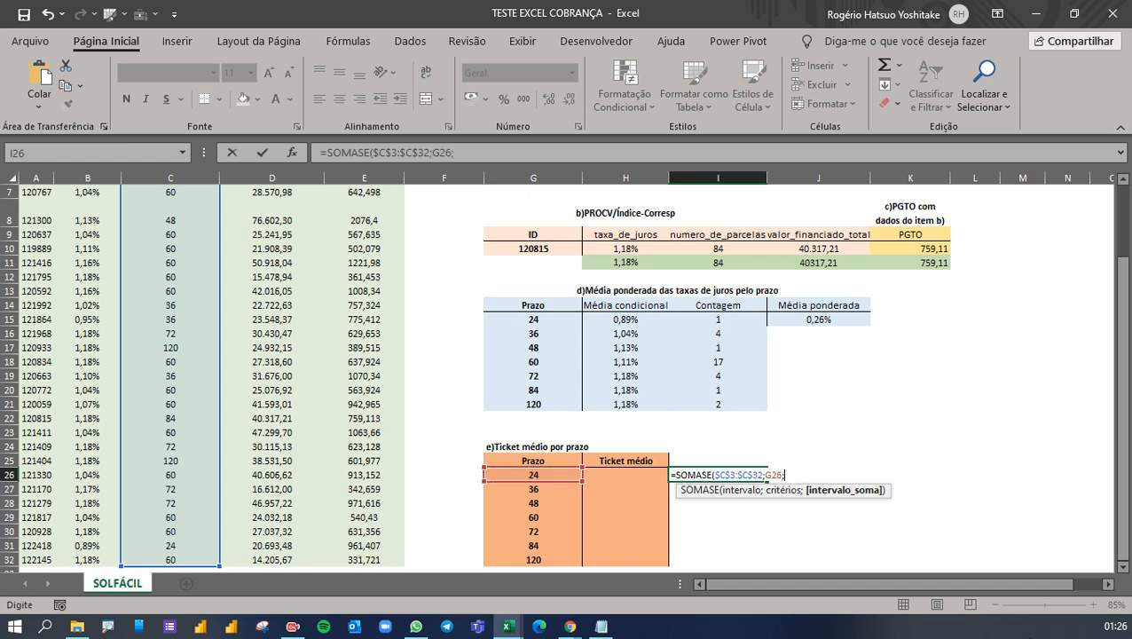
pyautogui.scroll(2, 393, 384)
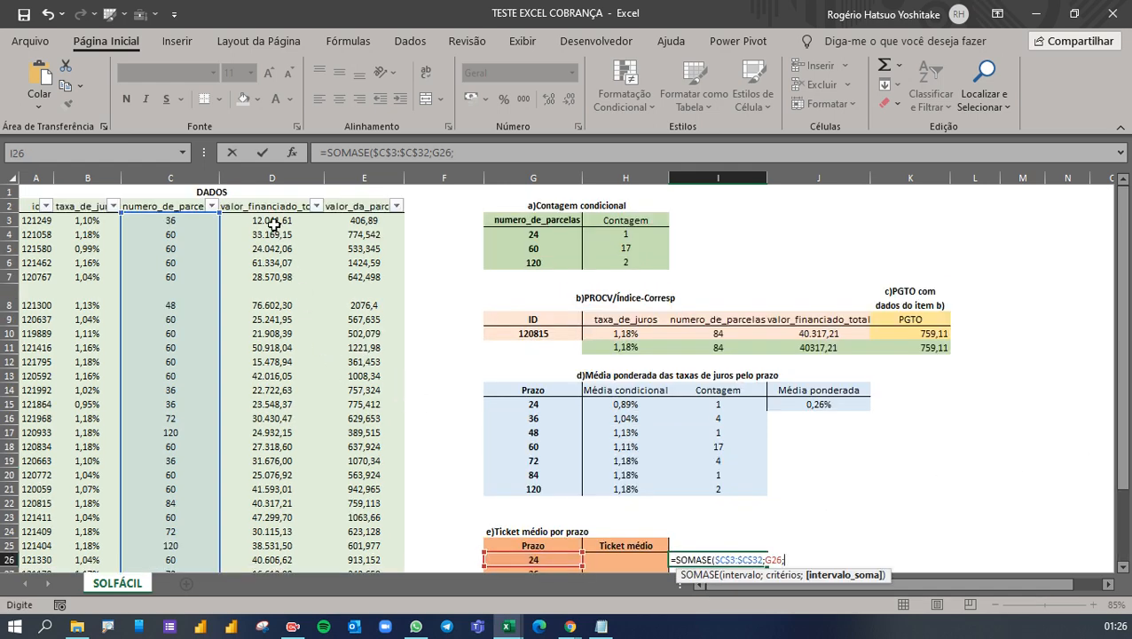
pyautogui.moveTo(259, 220); pyautogui.dragTo(247, 561)
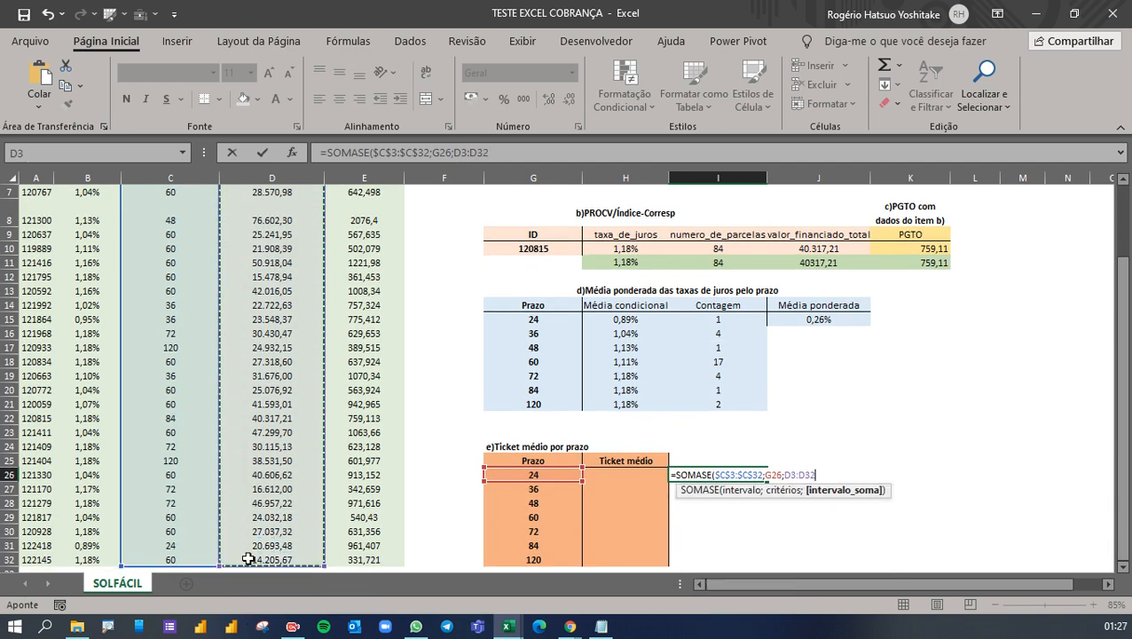
pyautogui.press('F4')
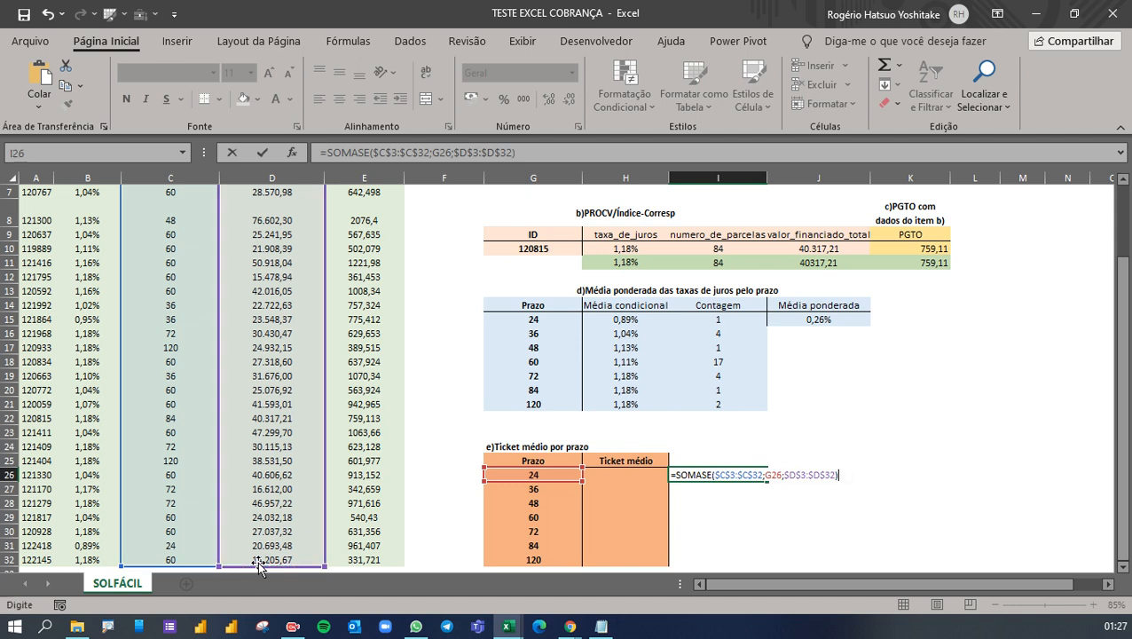
pyautogui.press('Return')
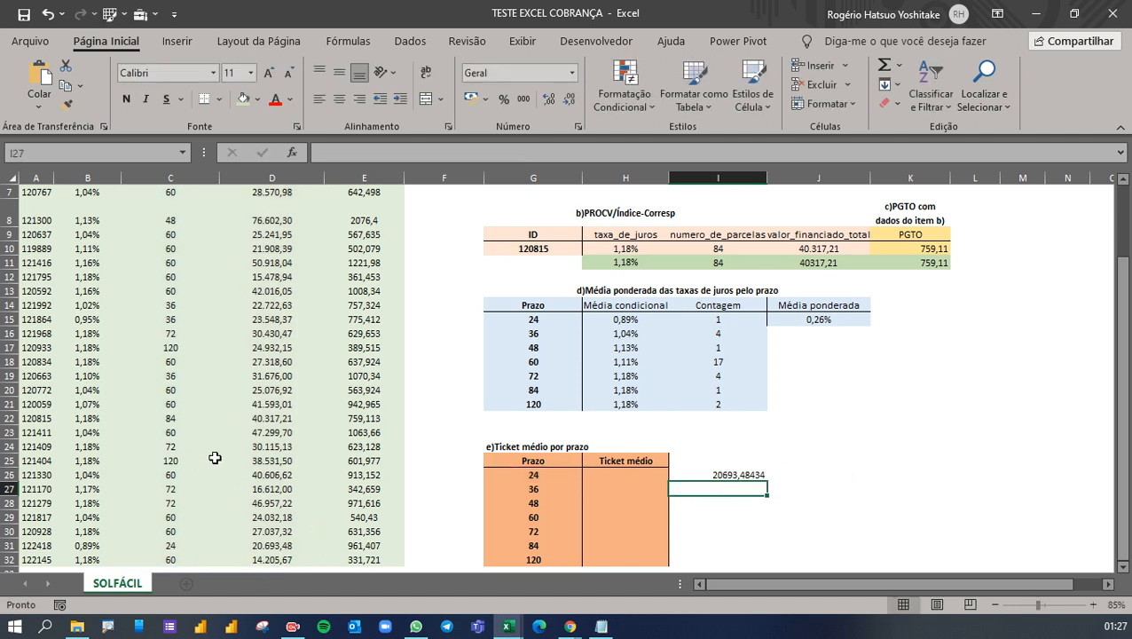
# Apply the thousands separator format to I26 and fill its SOMASE formula down through I32
pyautogui.click(729, 475)
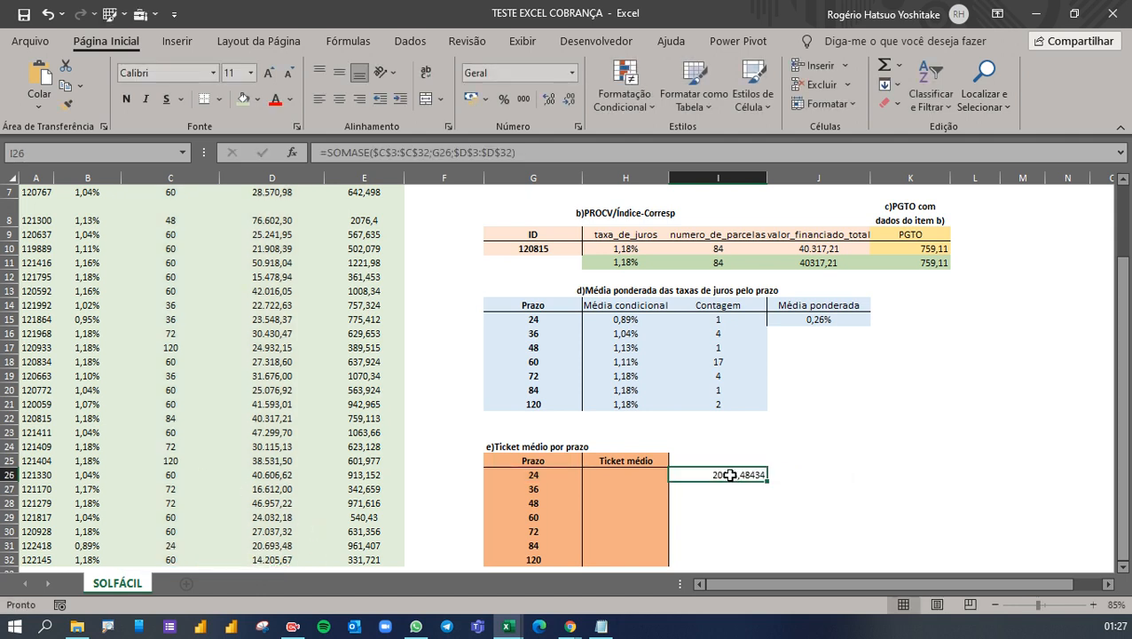
pyautogui.click(523, 97)
pyautogui.moveTo(766, 480); pyautogui.dragTo(802, 561)
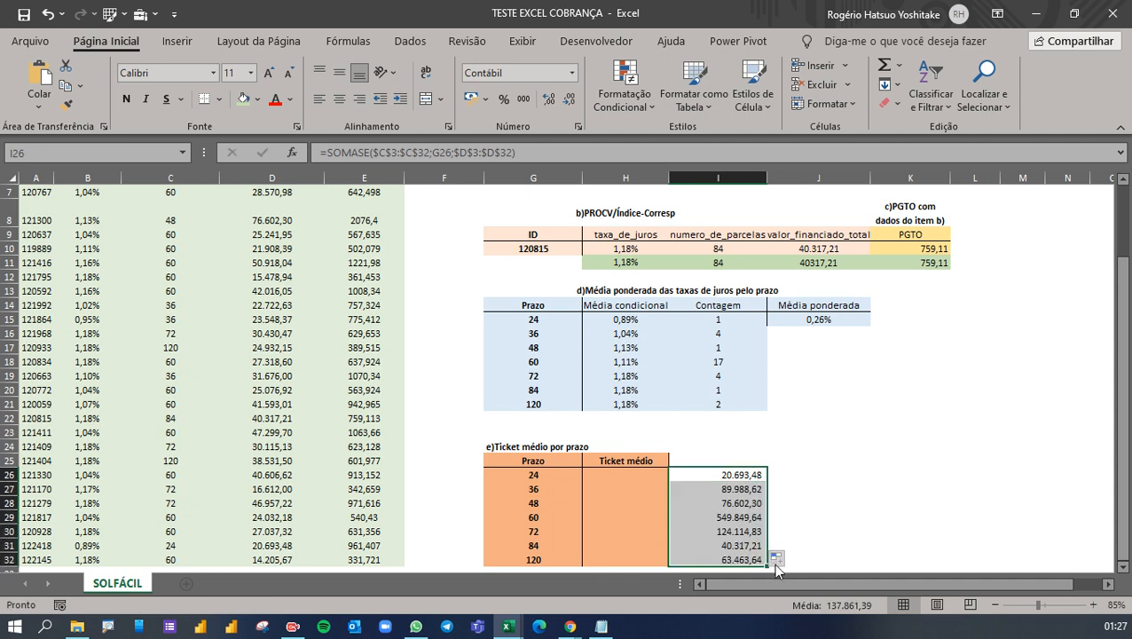
# Enter =CONT.SE($C$3:$C$32;G26) in helper cell J26 to count the contracts with prazo 24
pyautogui.click(785, 475)
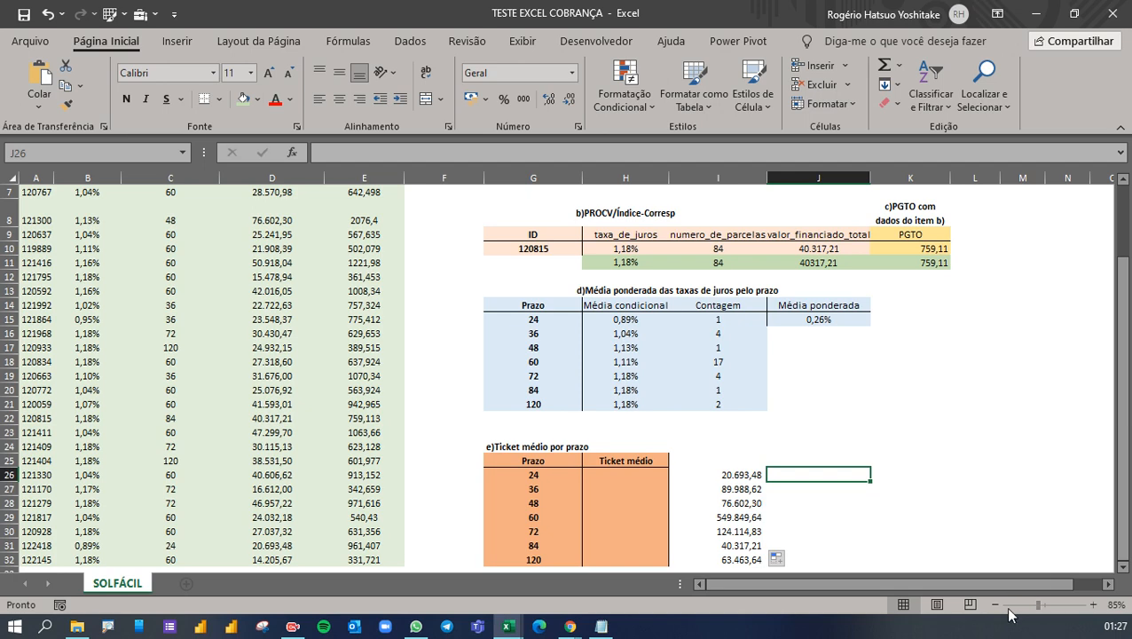
pyautogui.write('=CONT.SE')
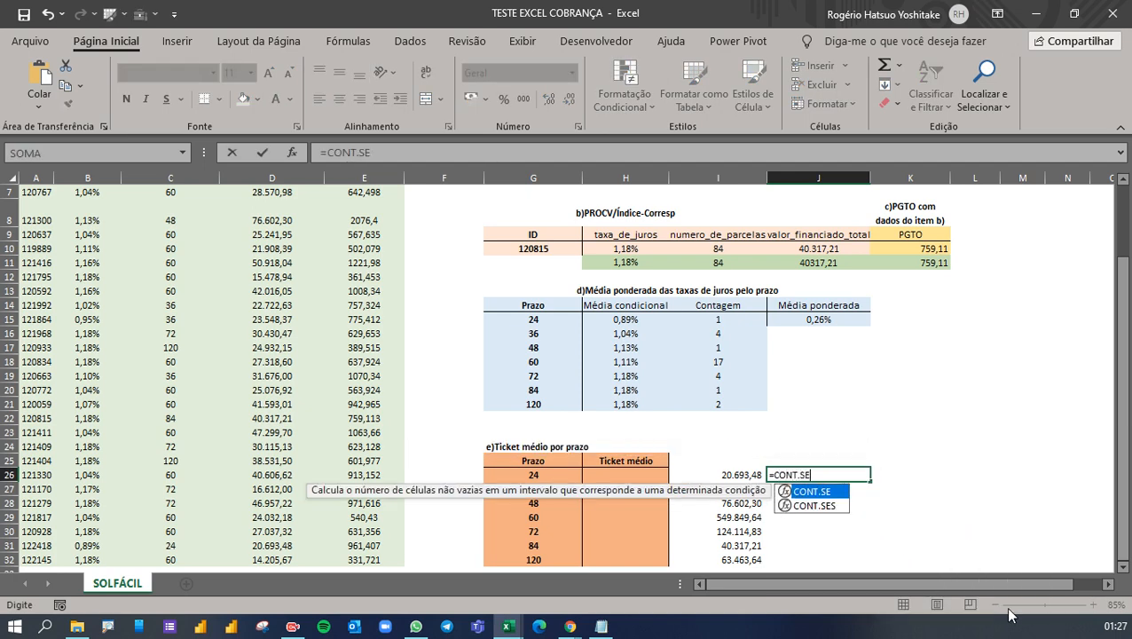
pyautogui.write('(')
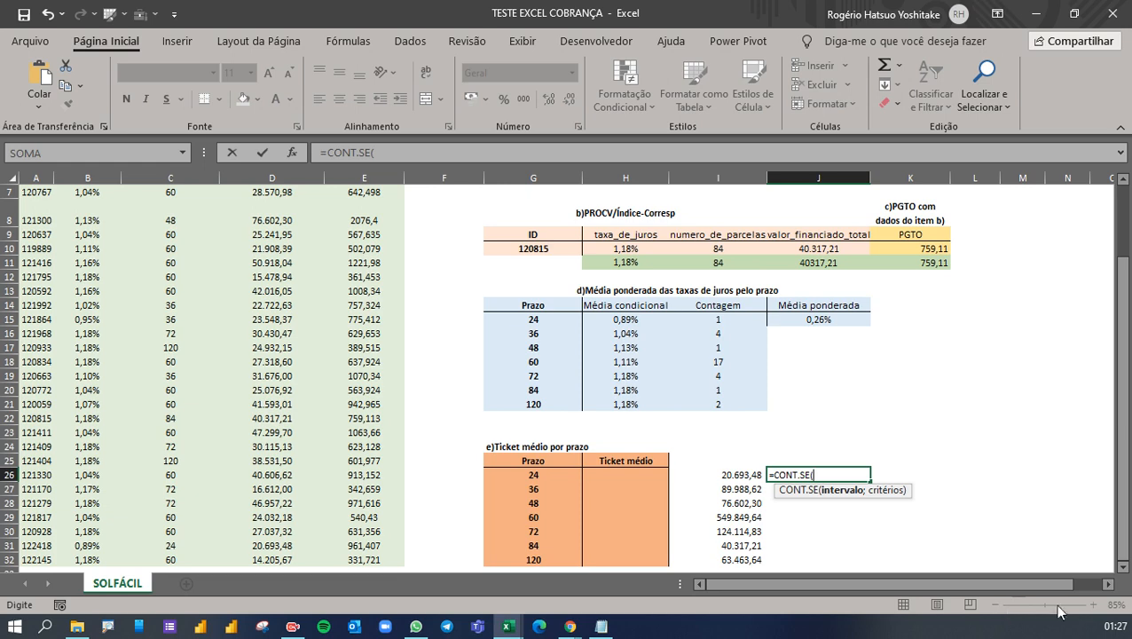
pyautogui.scroll(2, 729, 475)
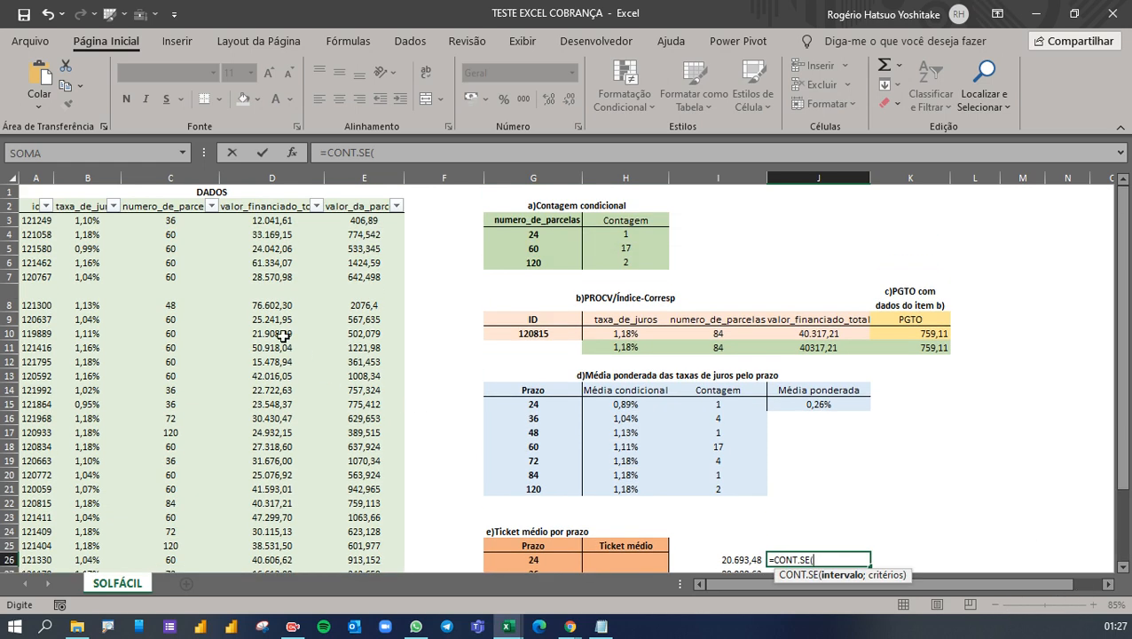
pyautogui.moveTo(170, 220); pyautogui.dragTo(172, 557)
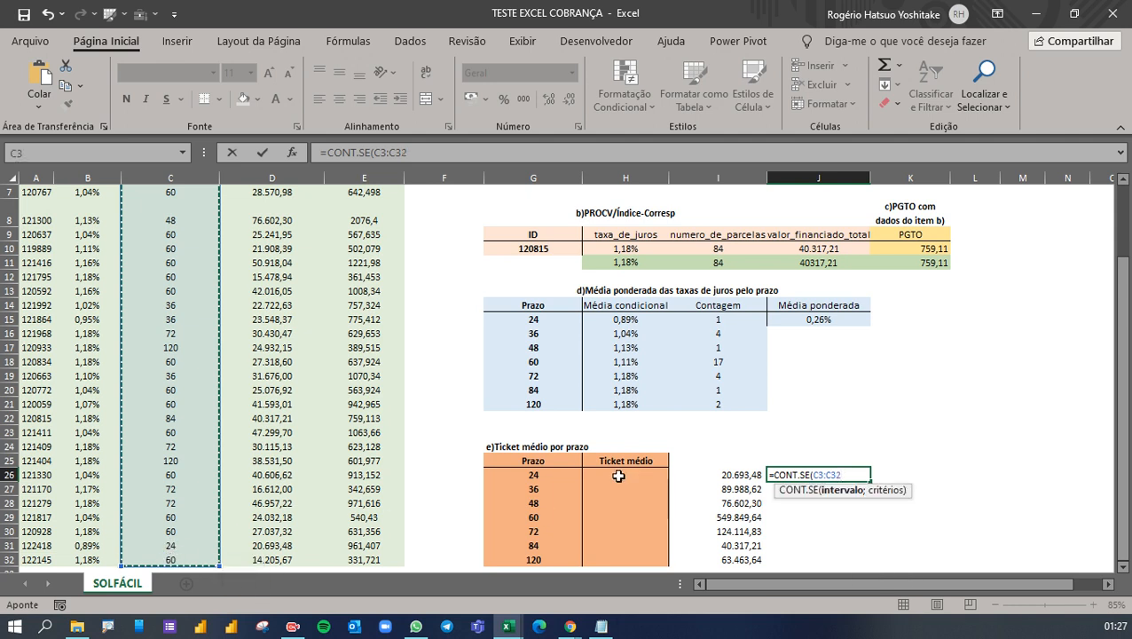
pyautogui.moveTo(591, 634)
pyautogui.press('F4')
pyautogui.write(';')
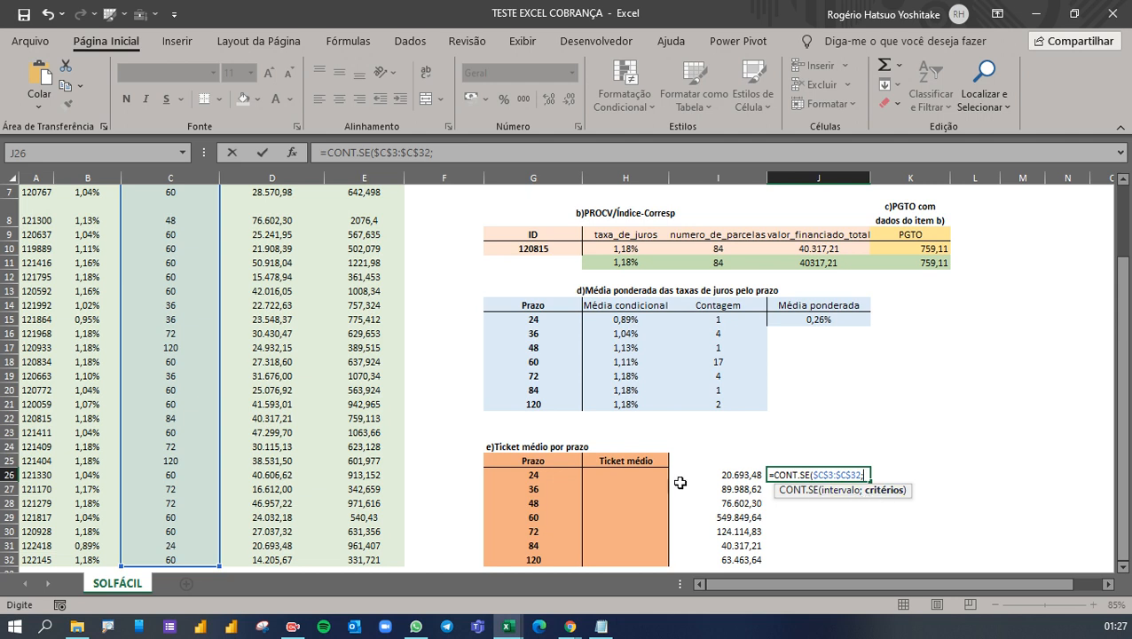
pyautogui.click(556, 473)
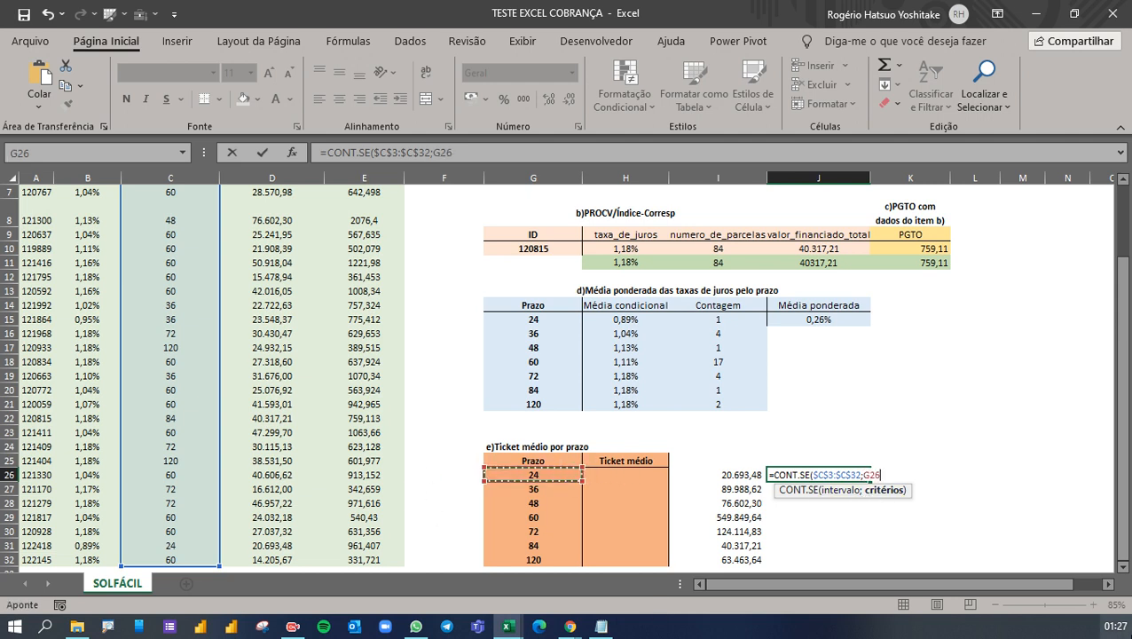
pyautogui.write(')')
pyautogui.press('Return')
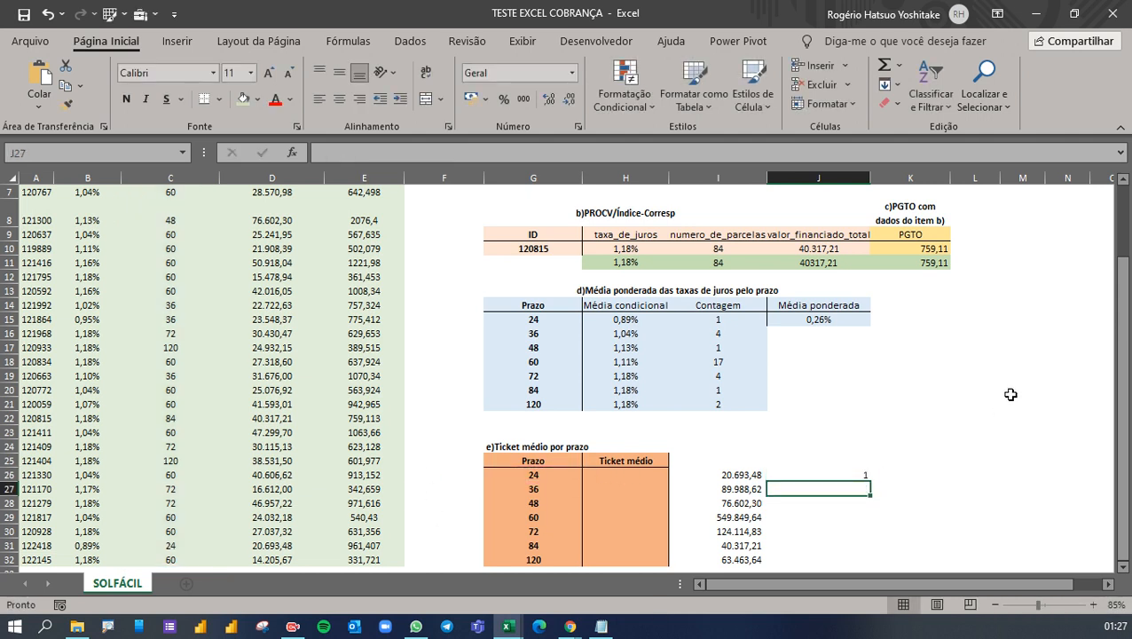
# Fill the CONT.SE formula from J26 down through J32 and check the counts for prazos 48 and 60
pyautogui.click(855, 474)
pyautogui.moveTo(872, 479); pyautogui.dragTo(876, 562)
pyautogui.click(862, 501)
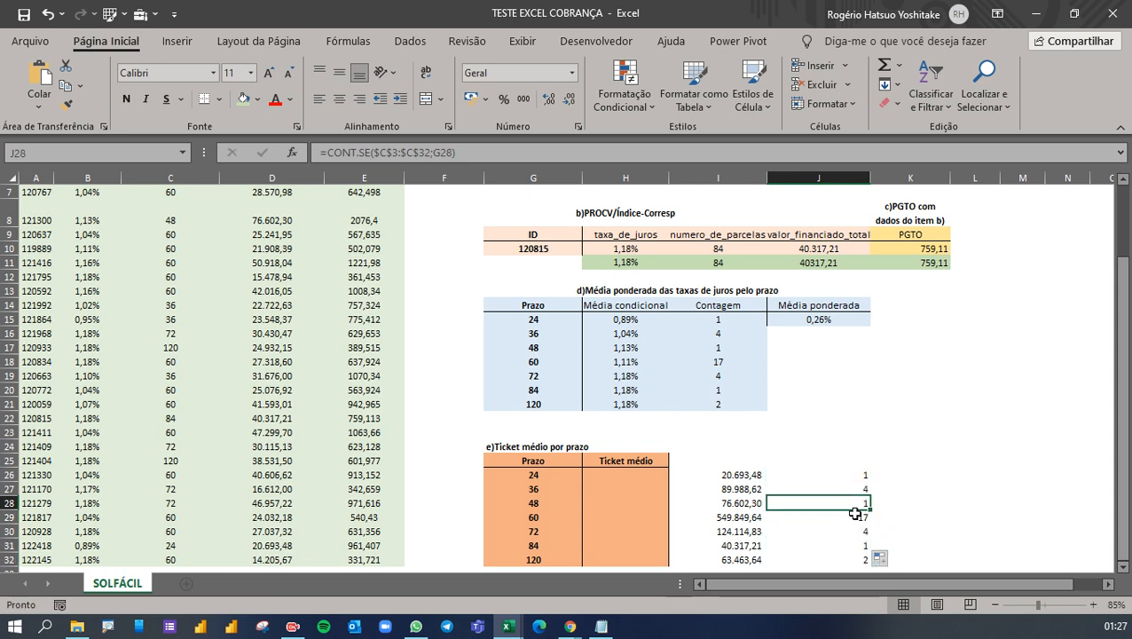
pyautogui.click(857, 517)
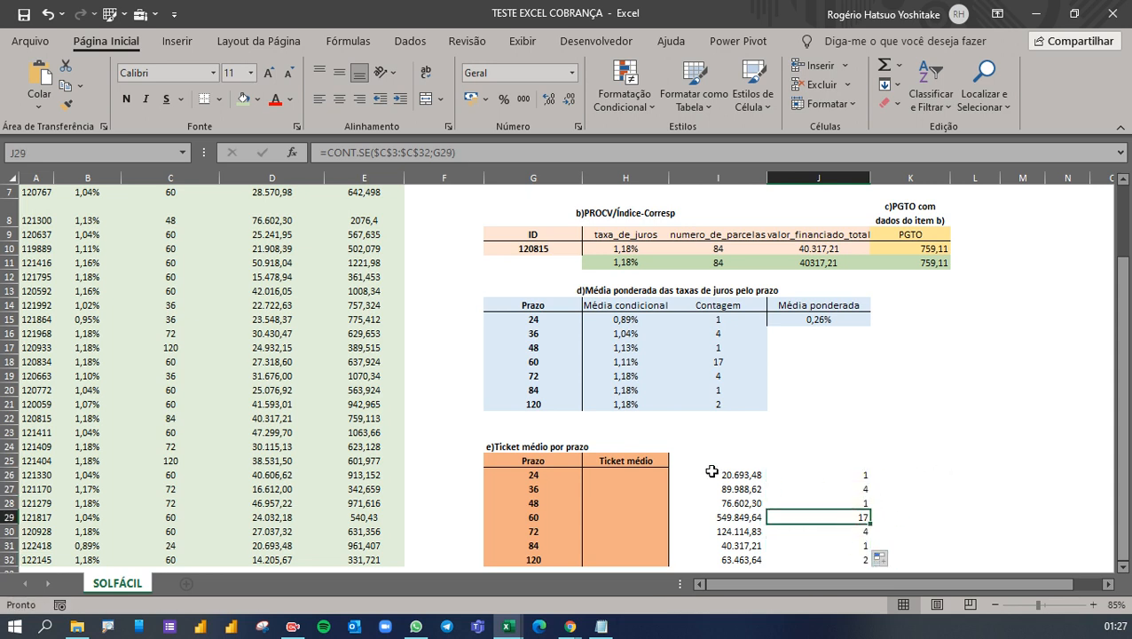
# Enter =I26/J26 in helper cell K26 to divide the financed total by the count, and fill it down through K32
pyautogui.moveTo(893, 489); pyautogui.dragTo(893, 478)
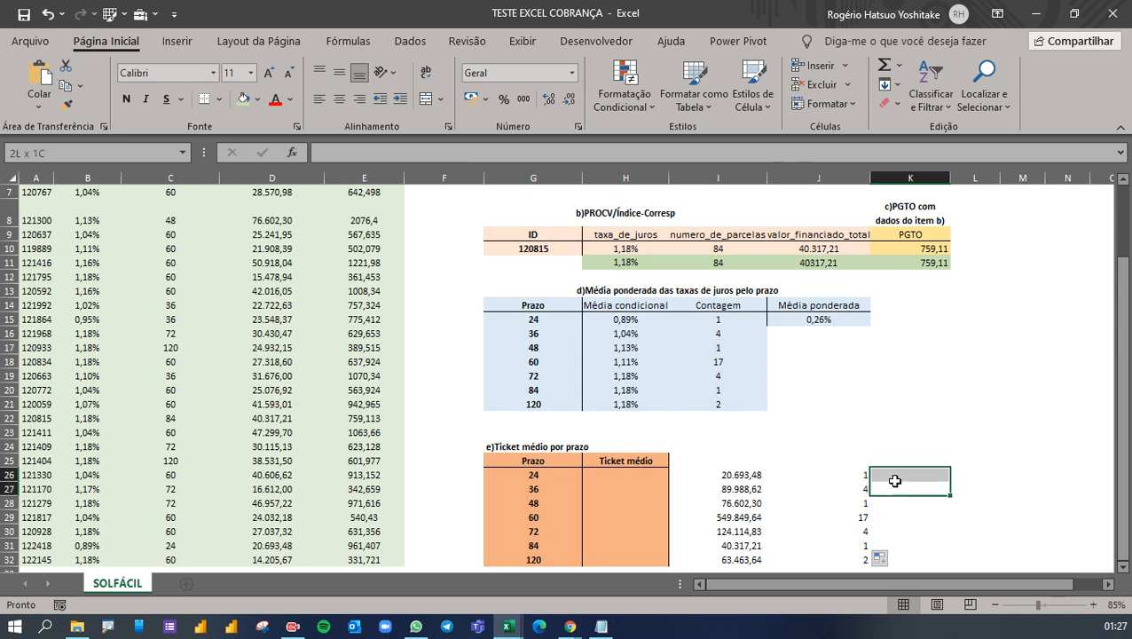
pyautogui.click(917, 472)
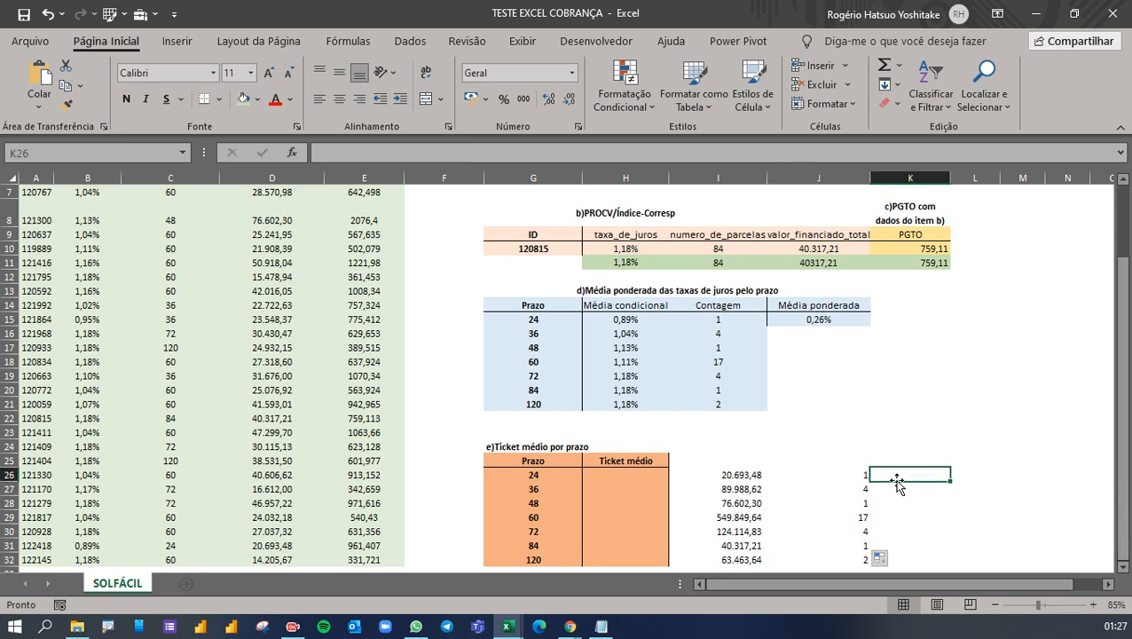
pyautogui.write('=')
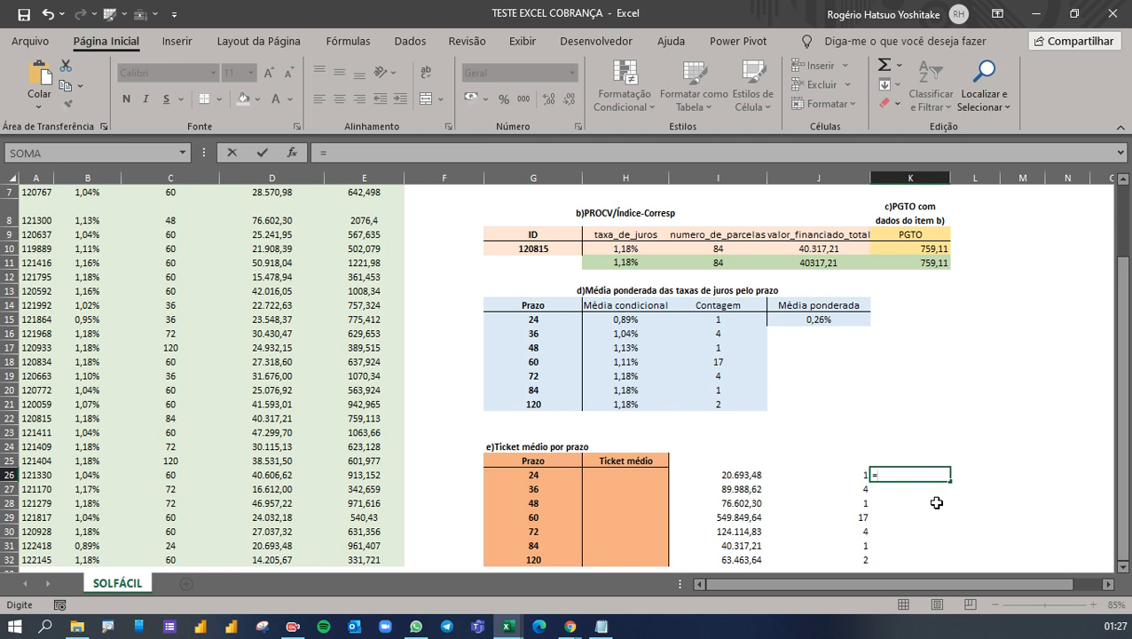
pyautogui.click(748, 472)
pyautogui.write('/')
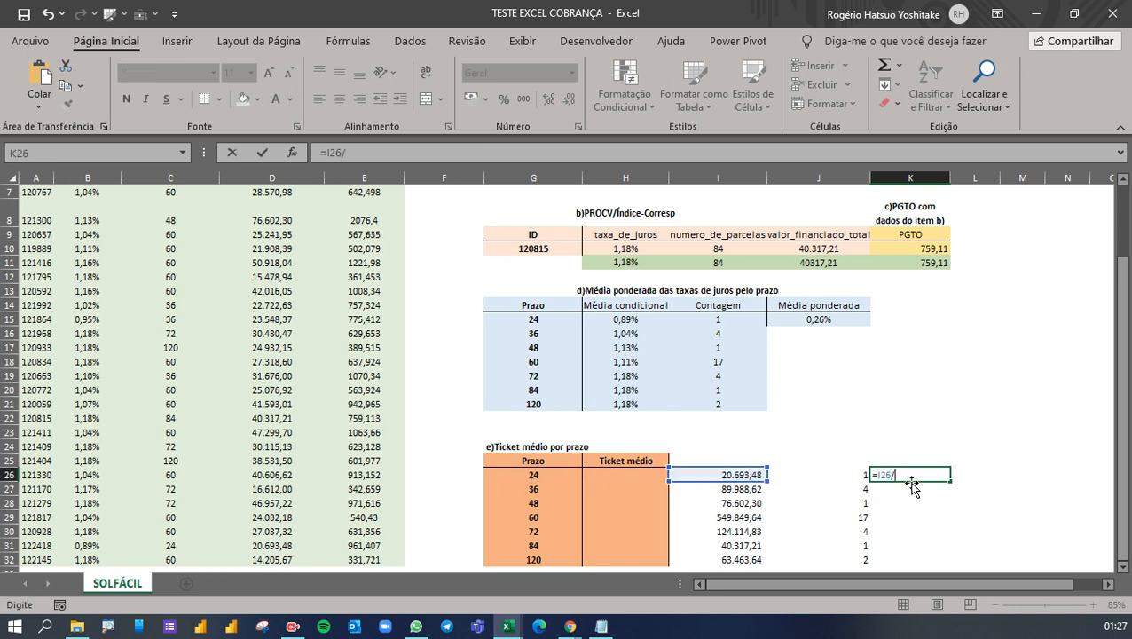
pyautogui.click(850, 479)
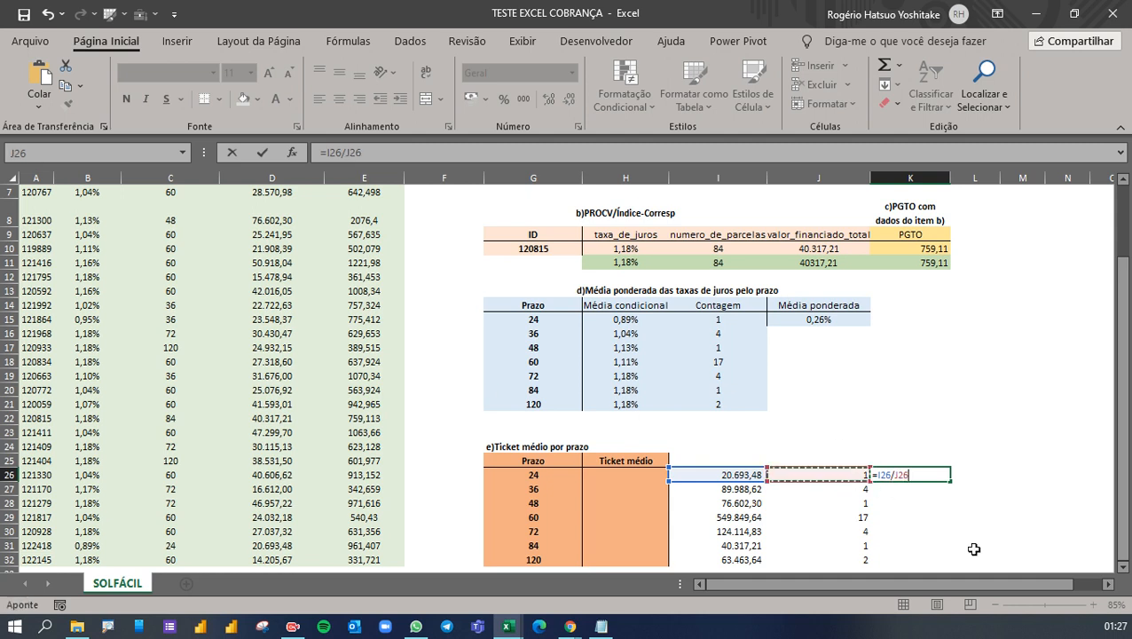
pyautogui.press('Return')
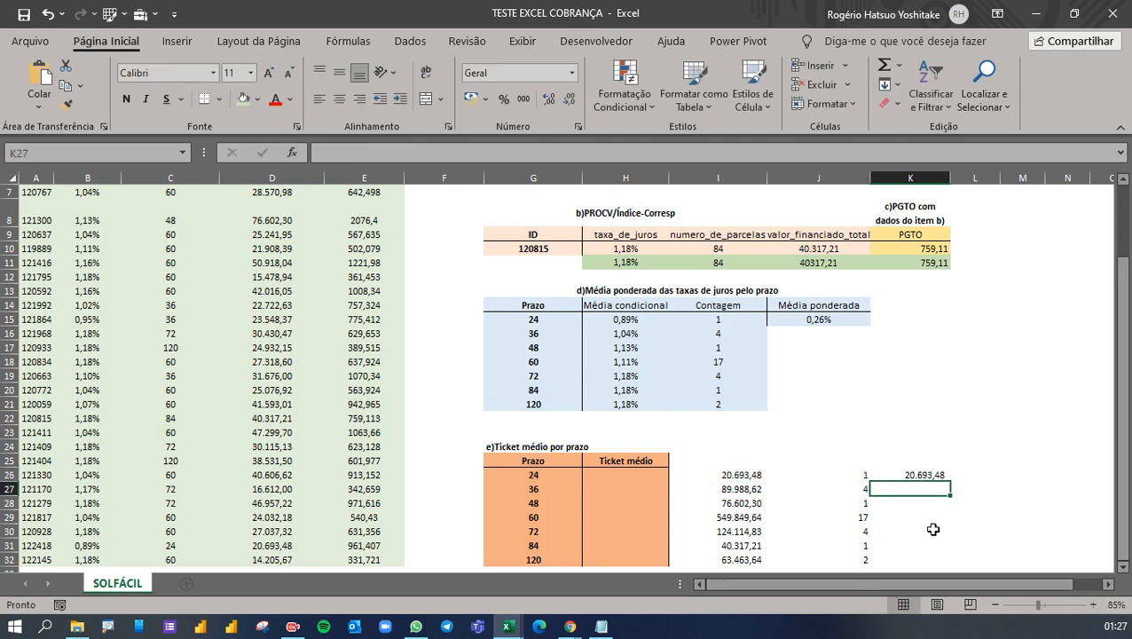
pyautogui.click(927, 475)
pyautogui.moveTo(953, 480); pyautogui.dragTo(951, 563)
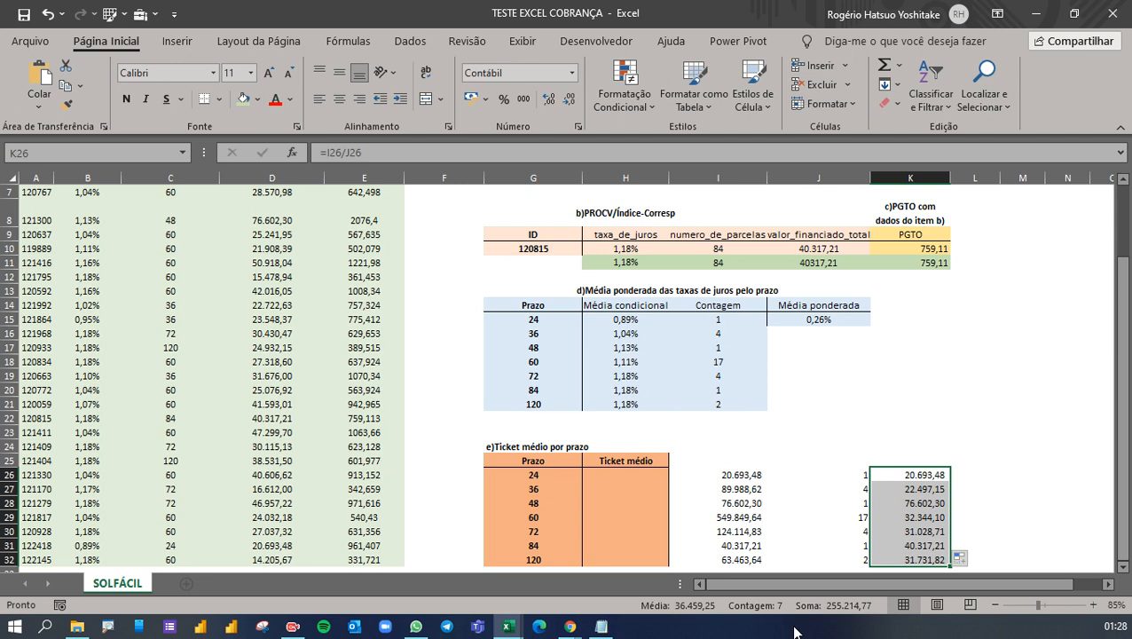
# Start a MÉDIASE formula in Ticket médio cell H26 with the absolute range $C$3:$C$32 as its criteria range
pyautogui.click(654, 473)
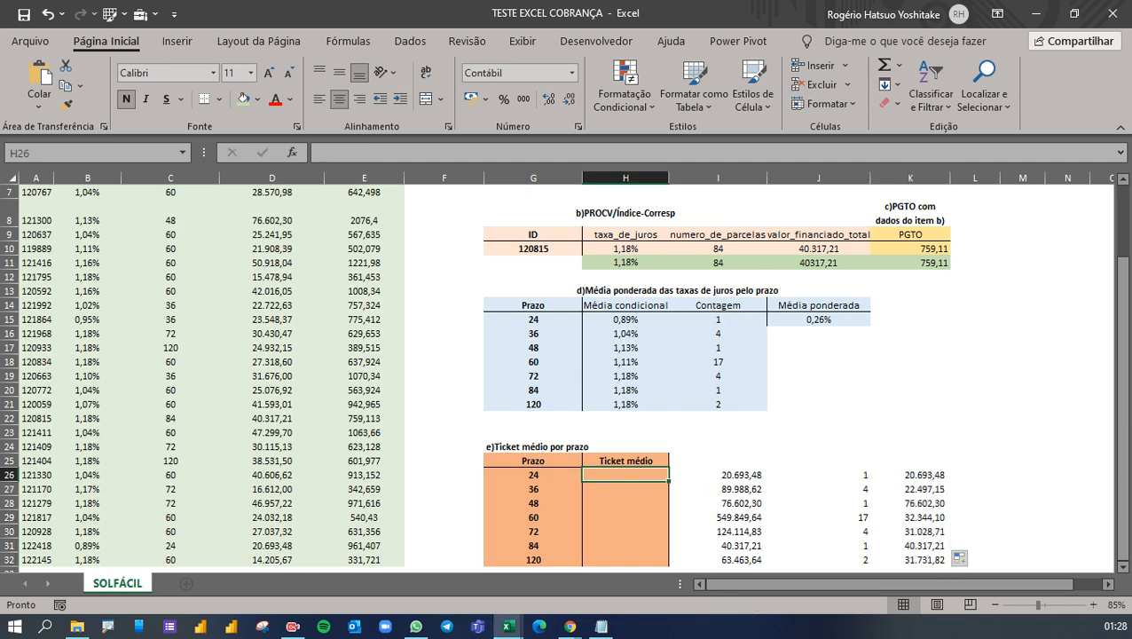
pyautogui.write('=')
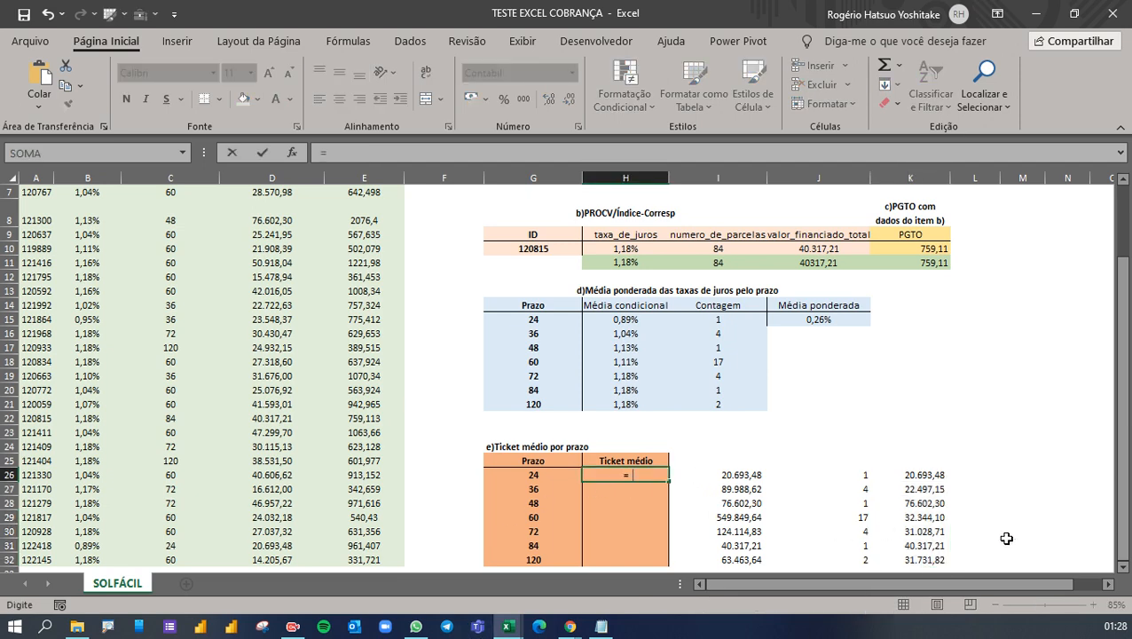
pyautogui.write('MÉDIASE')
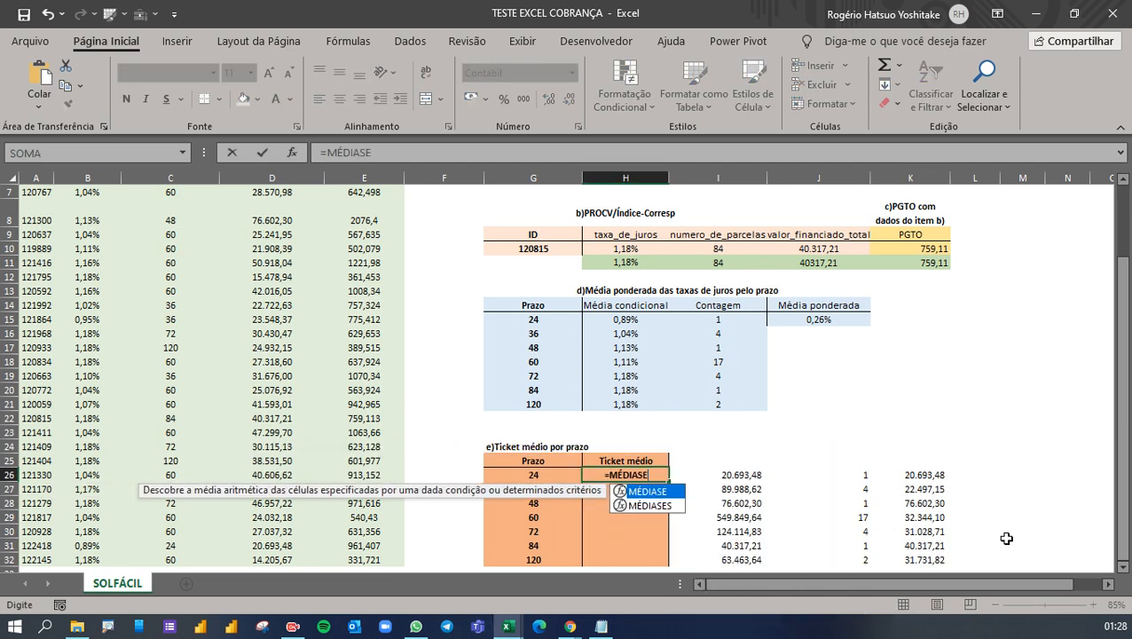
pyautogui.write('(')
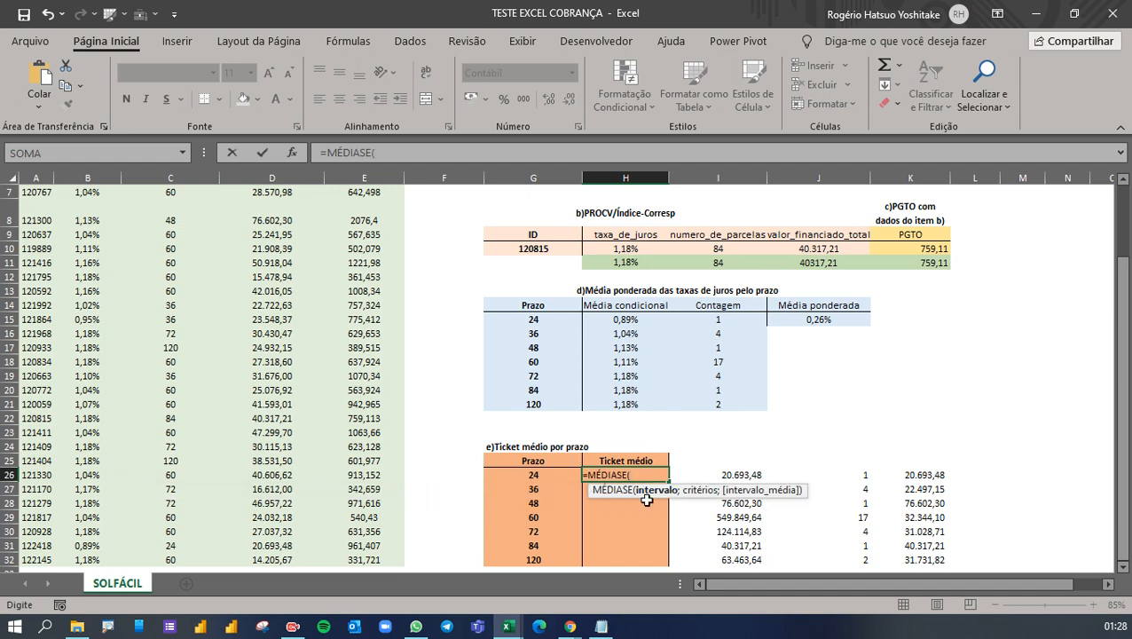
pyautogui.scroll(2, 355, 530)
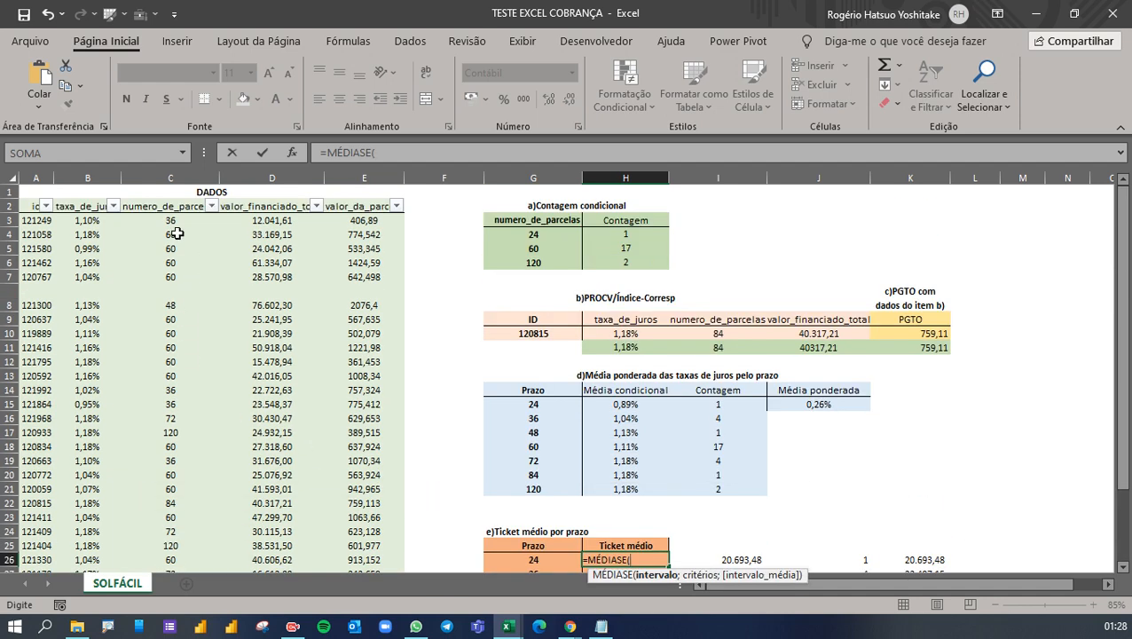
pyautogui.moveTo(171, 221); pyautogui.dragTo(156, 561)
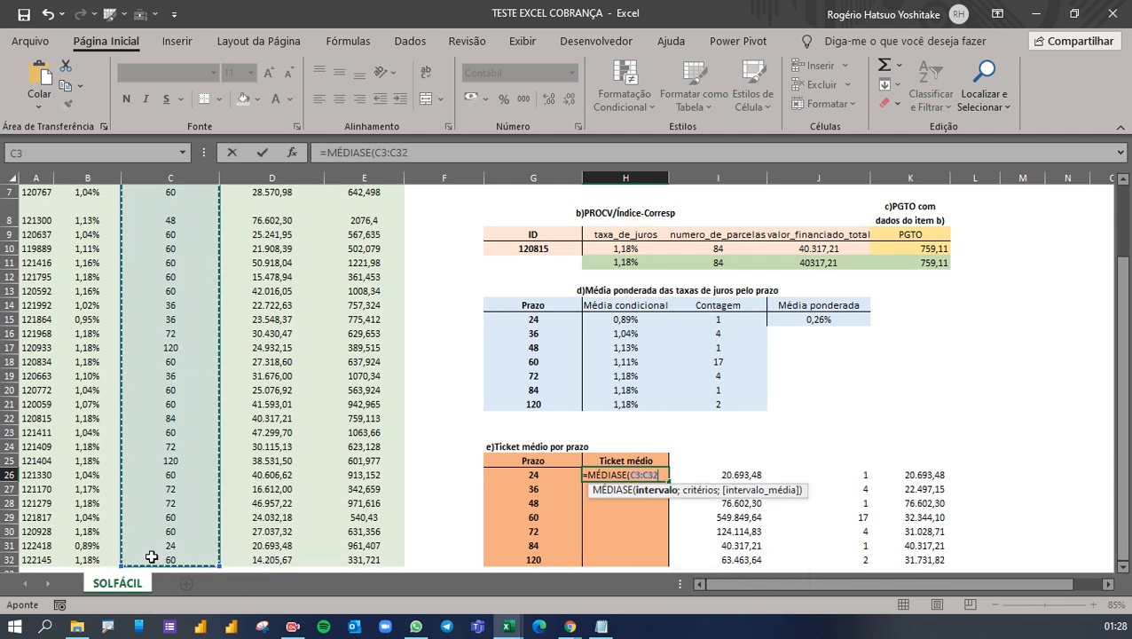
pyautogui.press('F4')
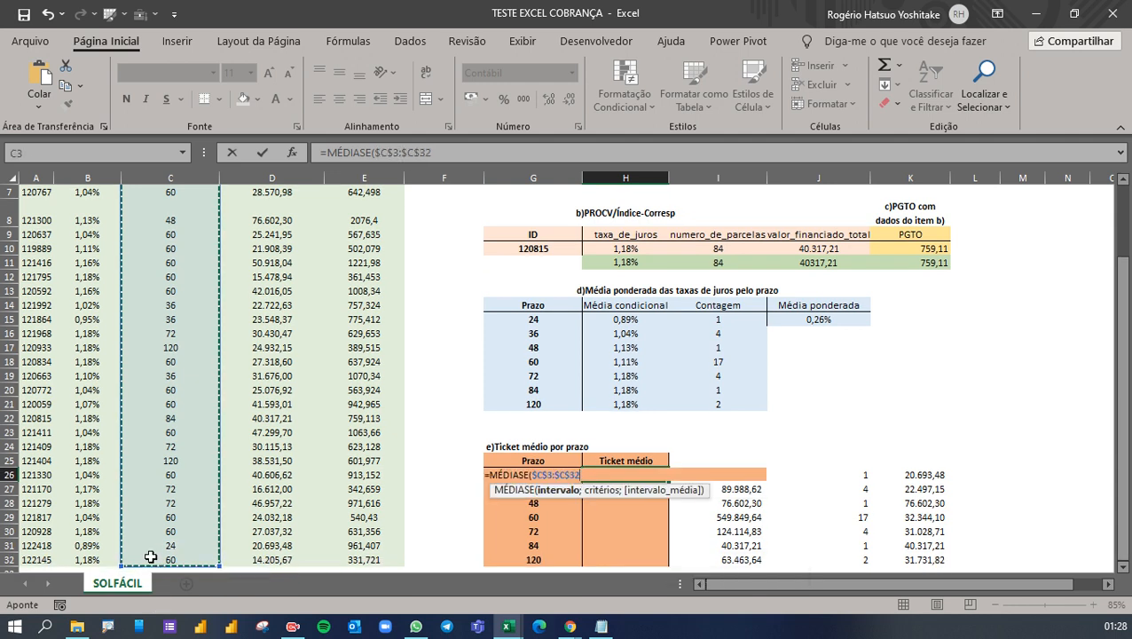
pyautogui.write(';')
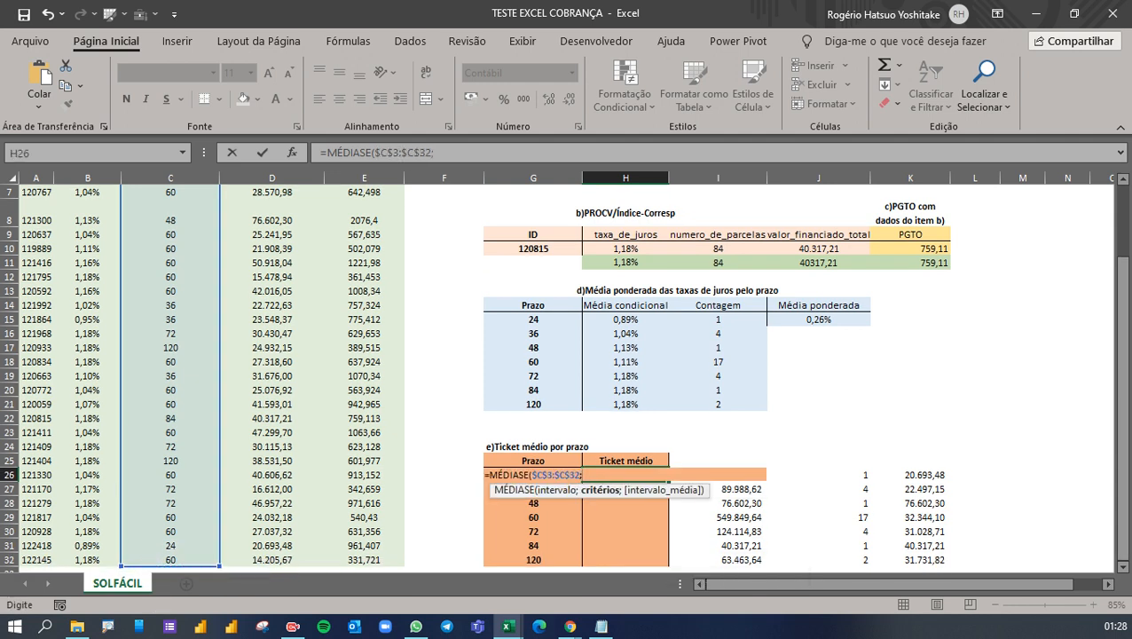
# Complete the MÉDIASE formula in H26 with G26 as the criterion and $D$3:$D$32 as the average range
pyautogui.click(510, 460)
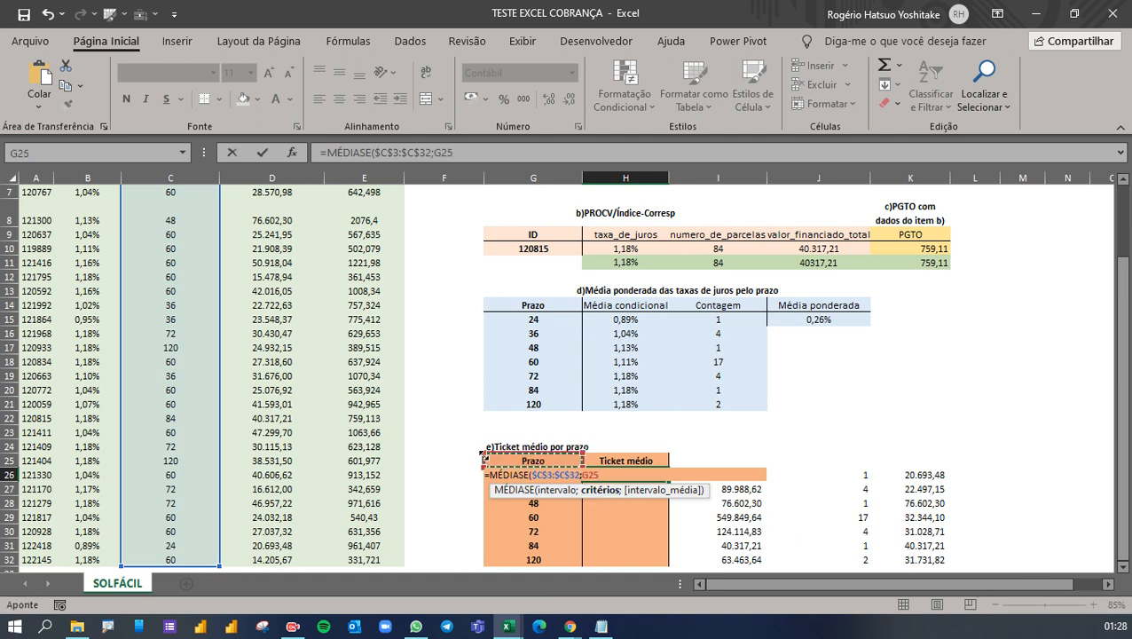
pyautogui.click(462, 473)
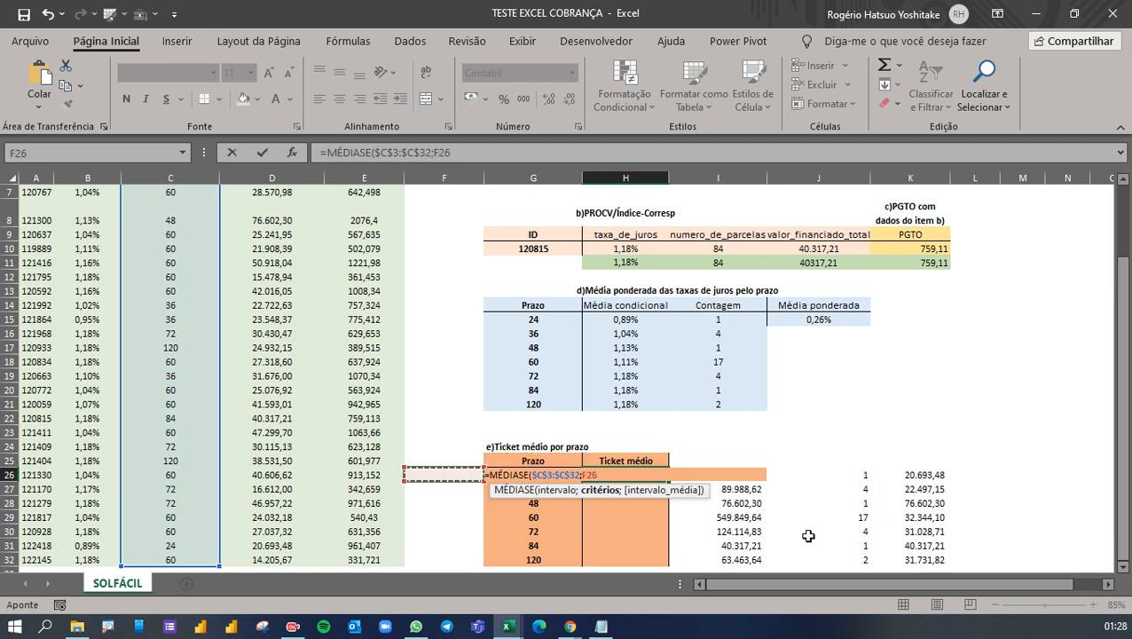
pyautogui.press('Right')
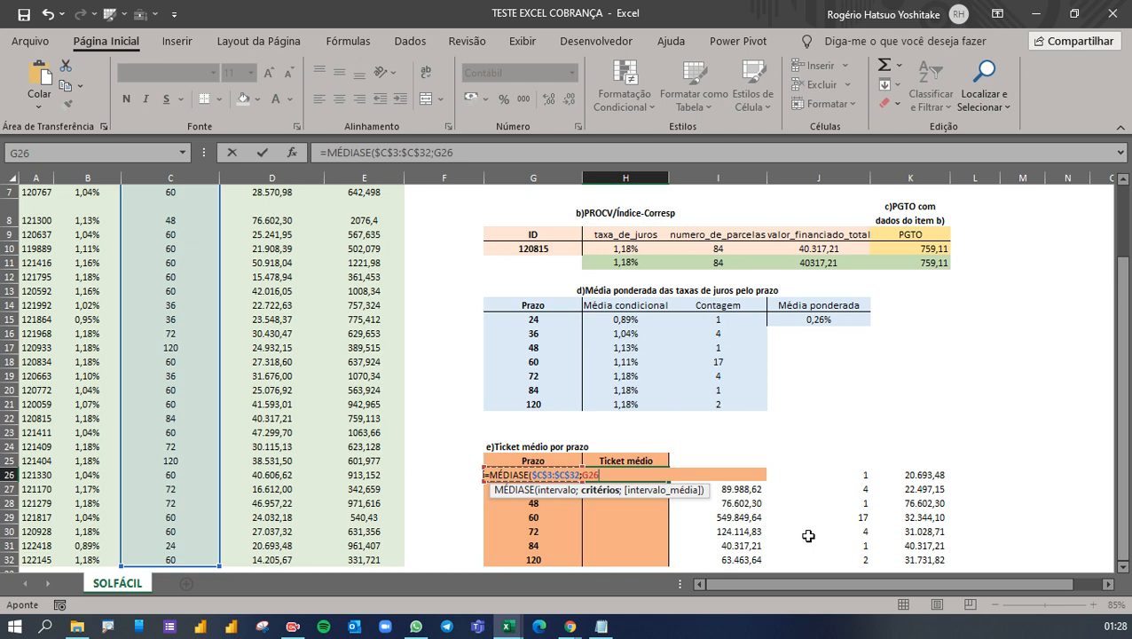
pyautogui.write(';')
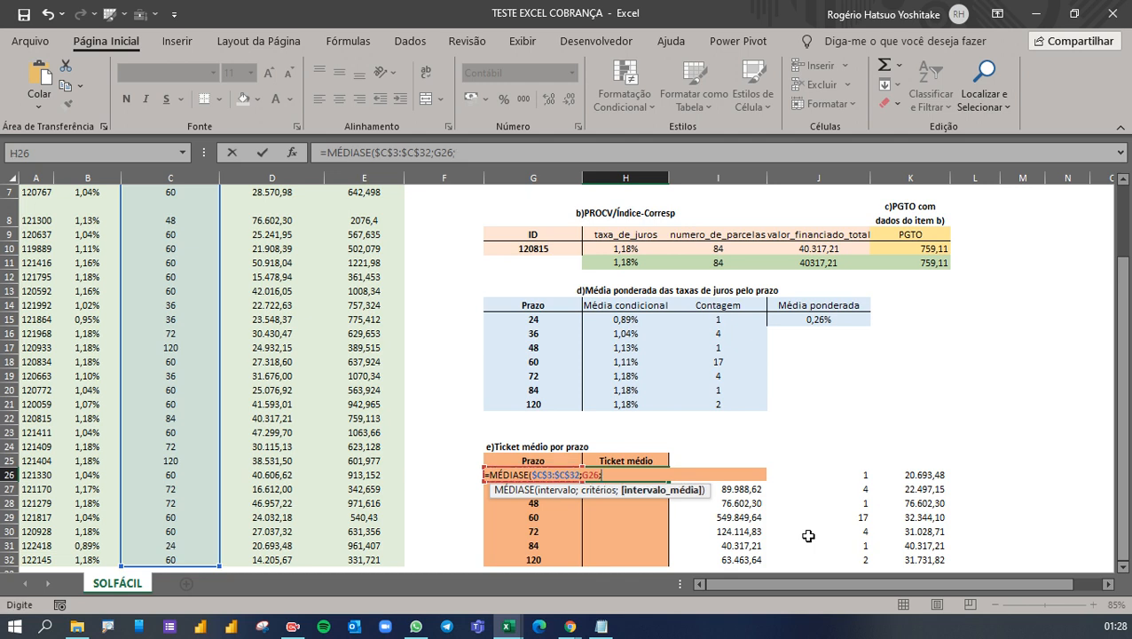
pyautogui.scroll(2, 787, 557)
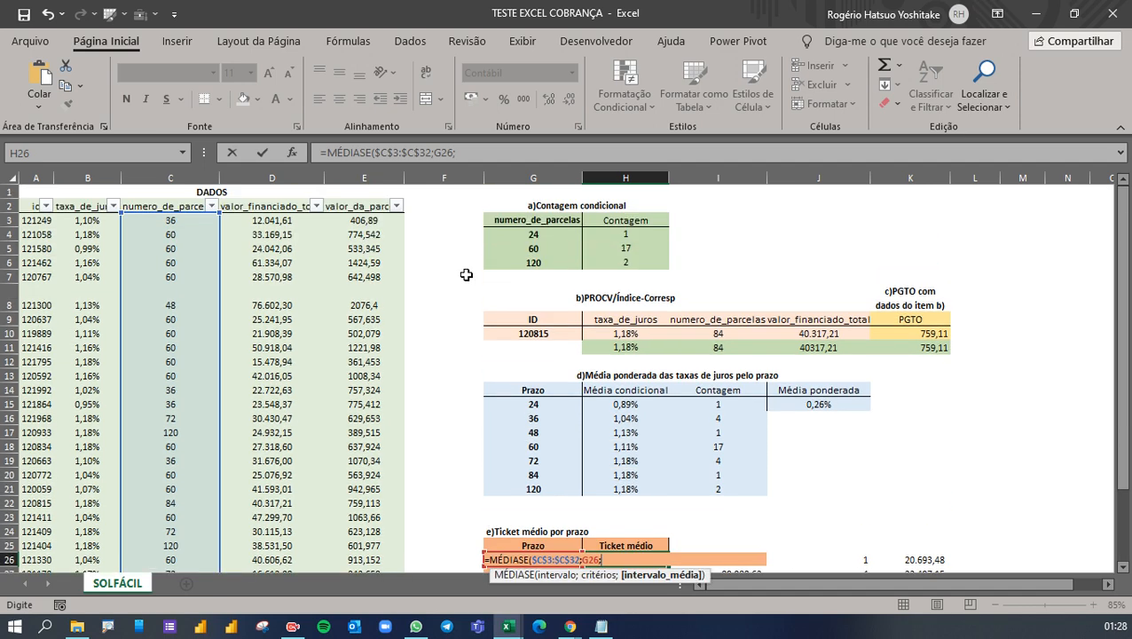
pyautogui.moveTo(263, 218); pyautogui.dragTo(233, 559)
pyautogui.press('F4')
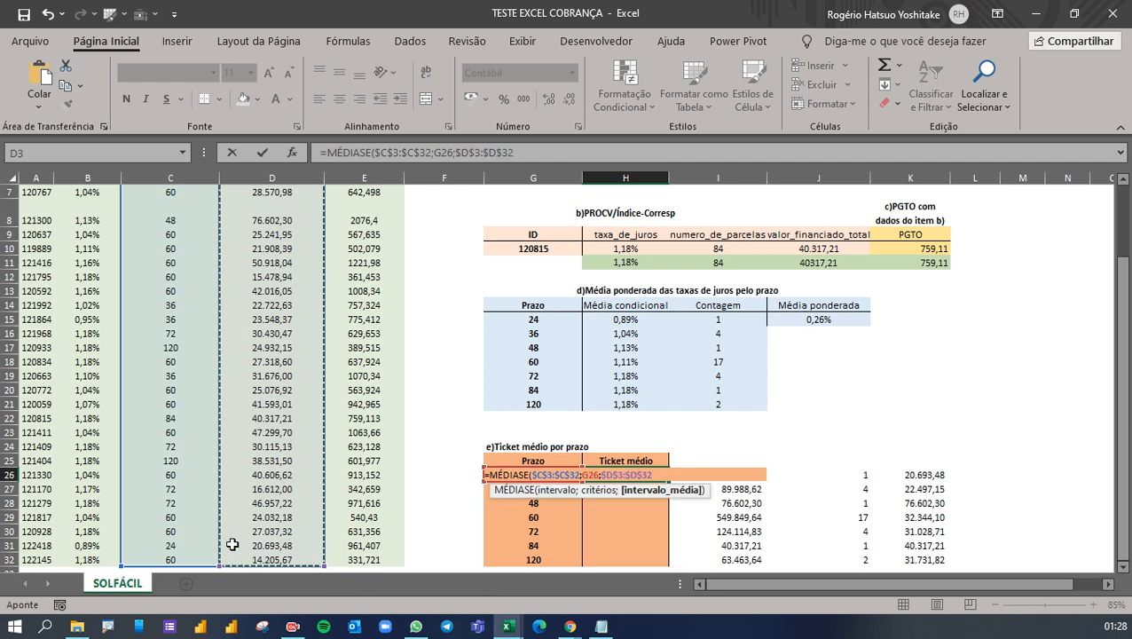
pyautogui.write(')')
pyautogui.moveTo(570, 626)
pyautogui.press('Return')
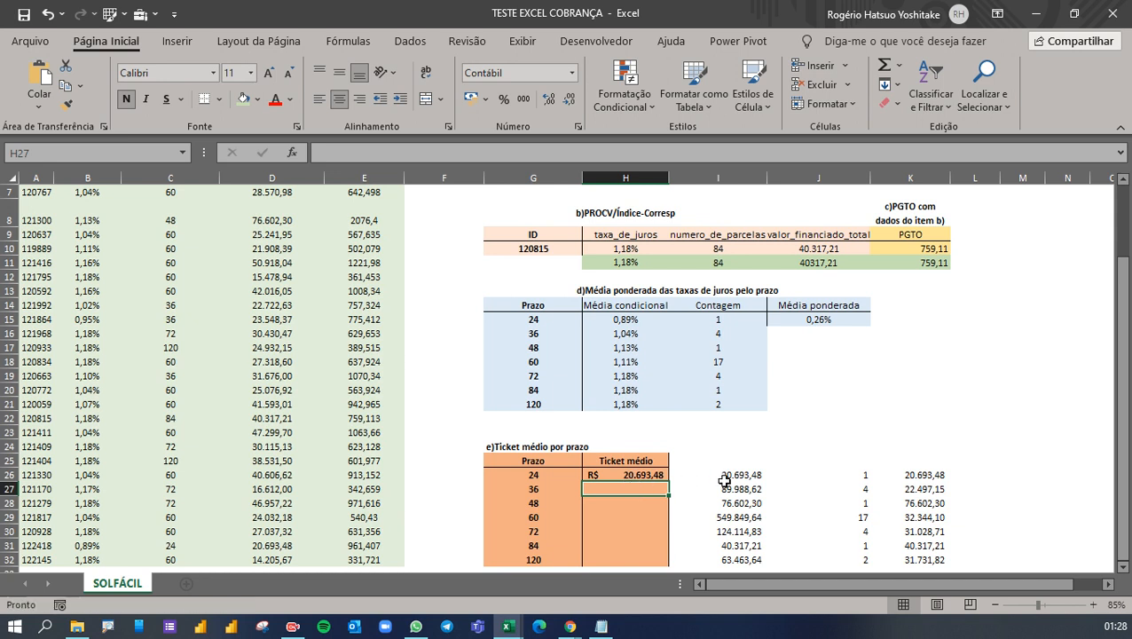
# Compare H26 with the helper result in K26 and fill the MÉDIASE formula down through H32
pyautogui.click(924, 474)
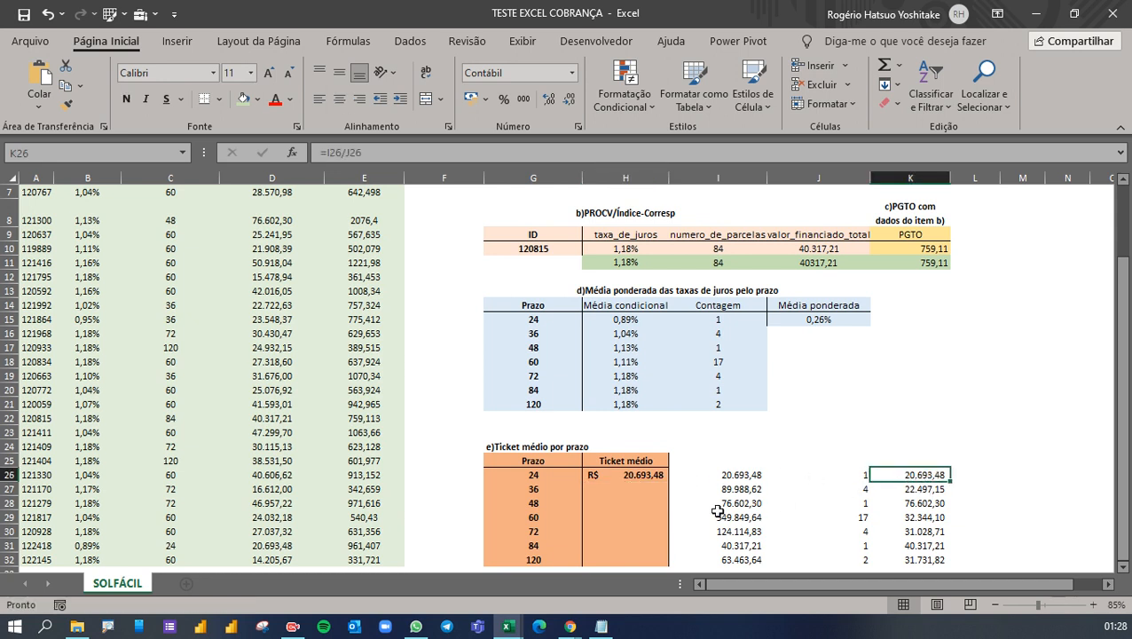
pyautogui.click(631, 478)
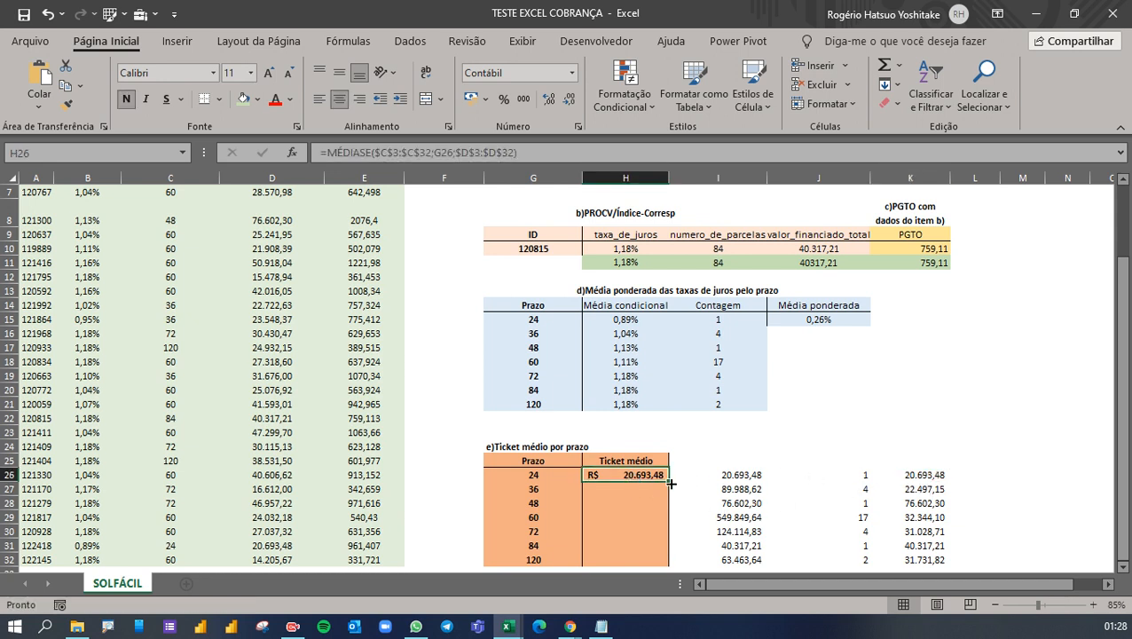
pyautogui.doubleClick(669, 481)
pyautogui.click(633, 548)
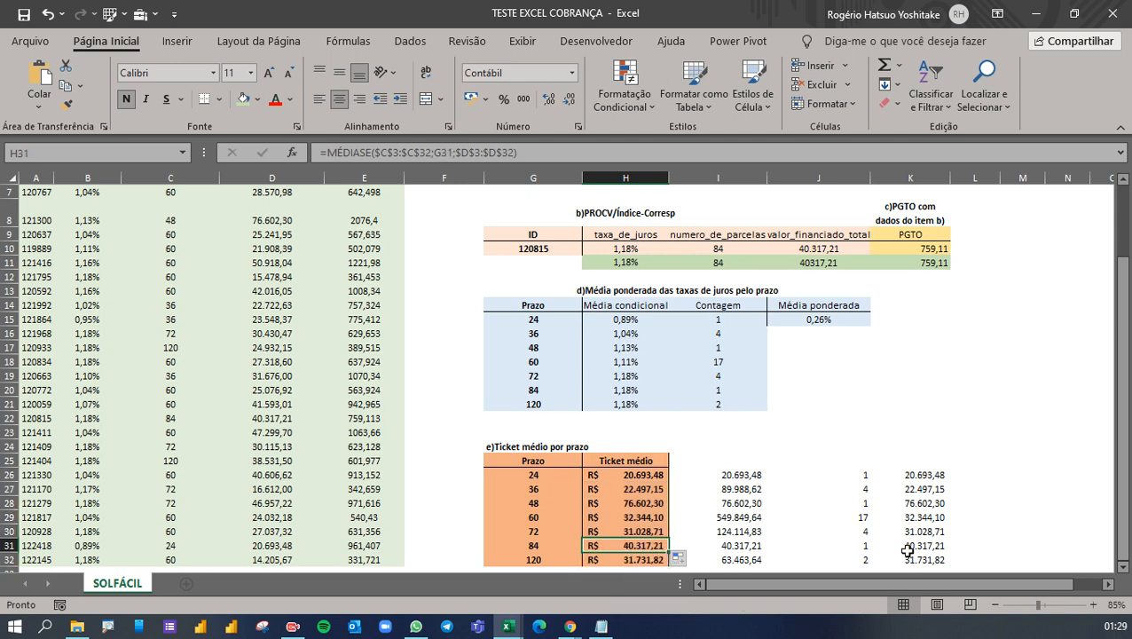
# Compare the MÉDIASE results in H31 and H29 with the helper divisions in K31 and K29
pyautogui.keyDown('ctrl'); pyautogui.click(932, 546); pyautogui.keyUp('ctrl')
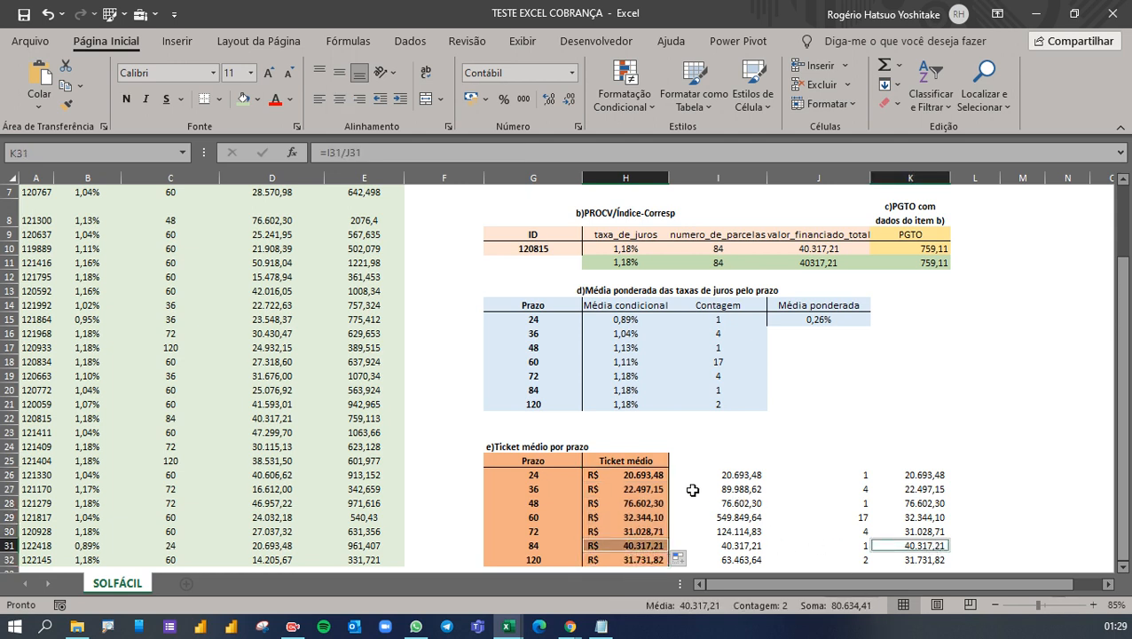
pyautogui.click(661, 516)
pyautogui.keyDown('ctrl'); pyautogui.click(909, 517); pyautogui.keyUp('ctrl')
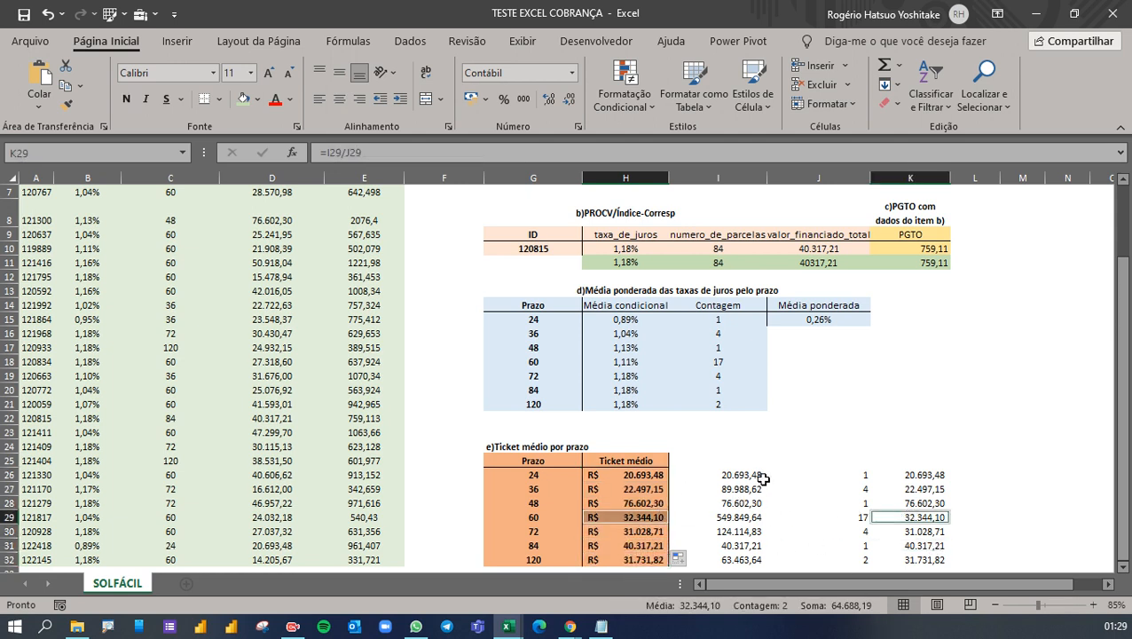
# Review the SOMASE totals in I26:I32 and CONT.SE counts in J26:J32, and check the prazo 36 row against its Ticket médio
pyautogui.moveTo(760, 479); pyautogui.dragTo(747, 557)
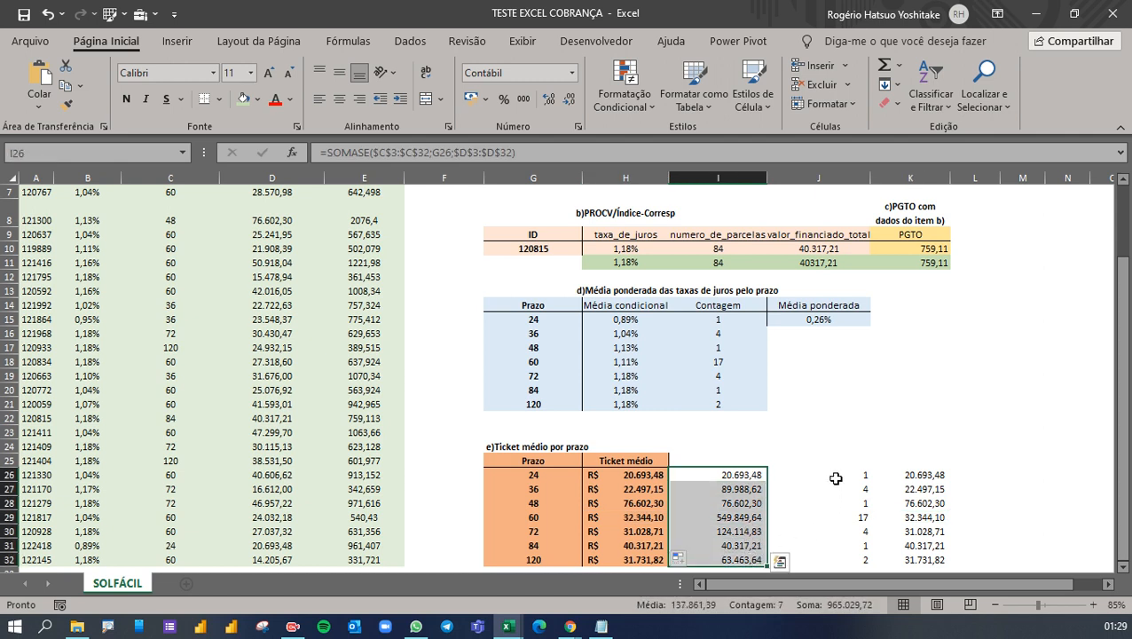
pyautogui.moveTo(833, 476); pyautogui.dragTo(803, 557)
pyautogui.click(728, 477)
pyautogui.moveTo(728, 476); pyautogui.dragTo(720, 560)
pyautogui.moveTo(822, 477); pyautogui.dragTo(812, 559)
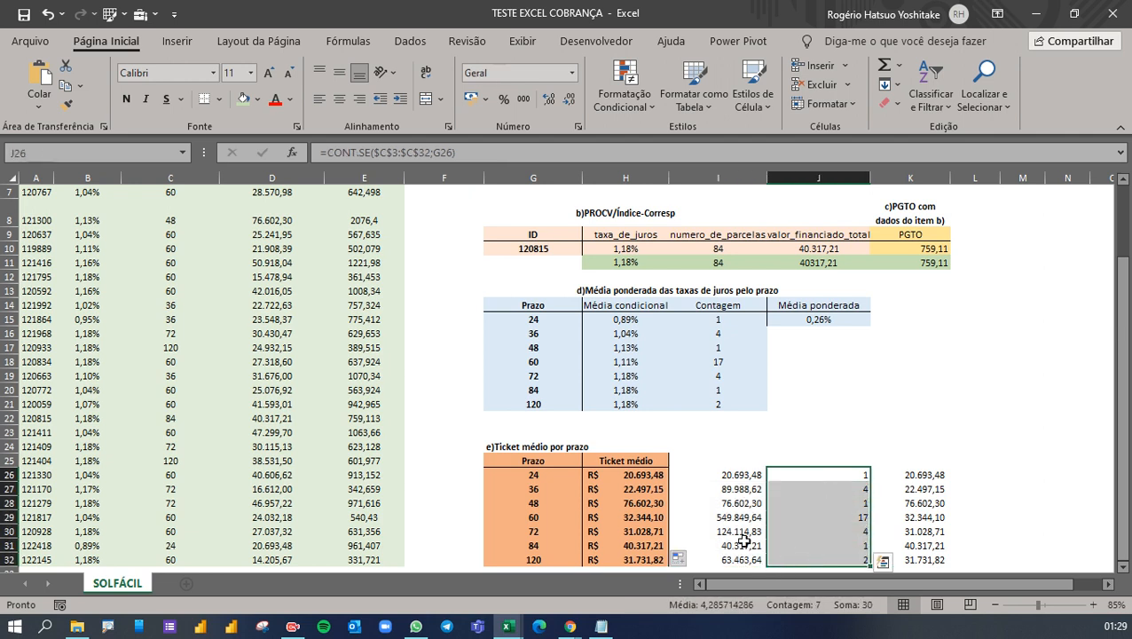
pyautogui.click(558, 489)
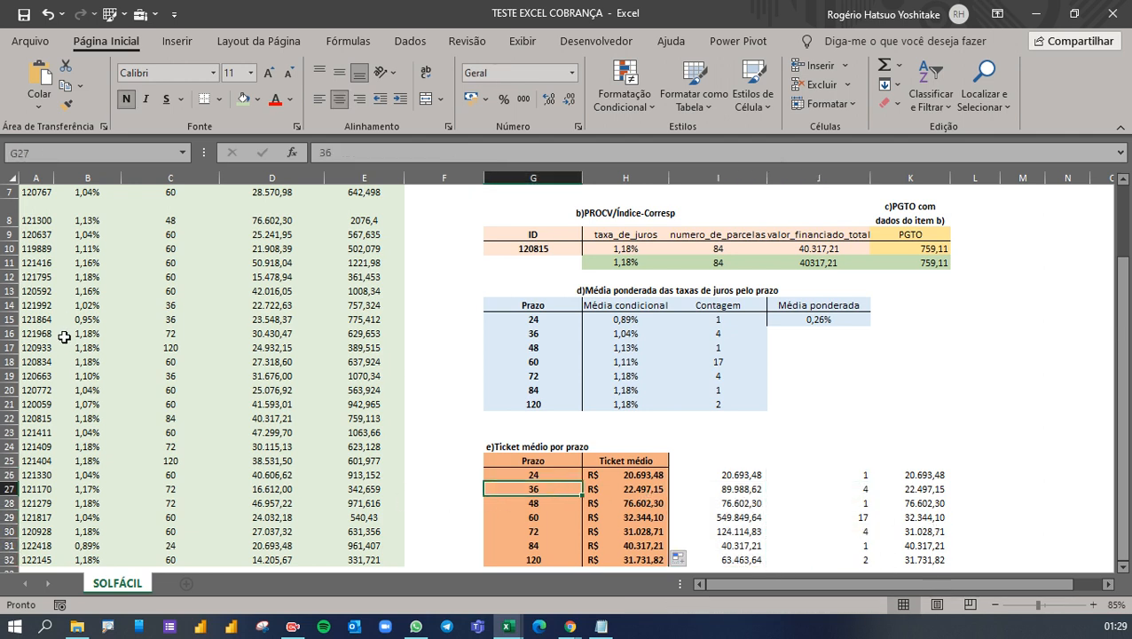
pyautogui.click(724, 490)
pyautogui.click(955, 489)
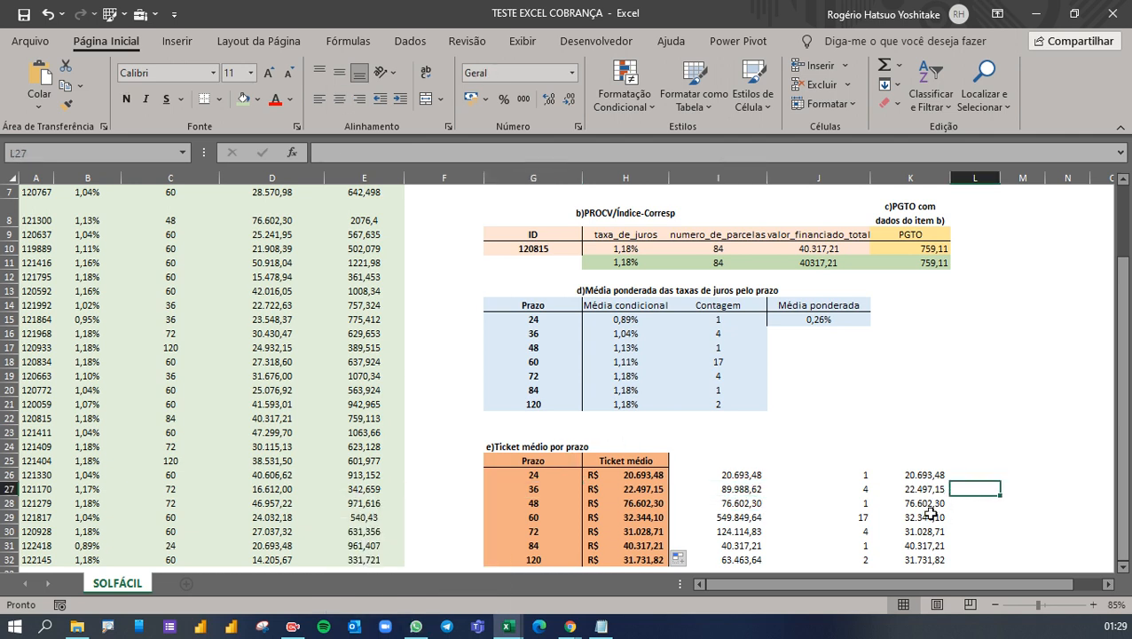
pyautogui.click(623, 491)
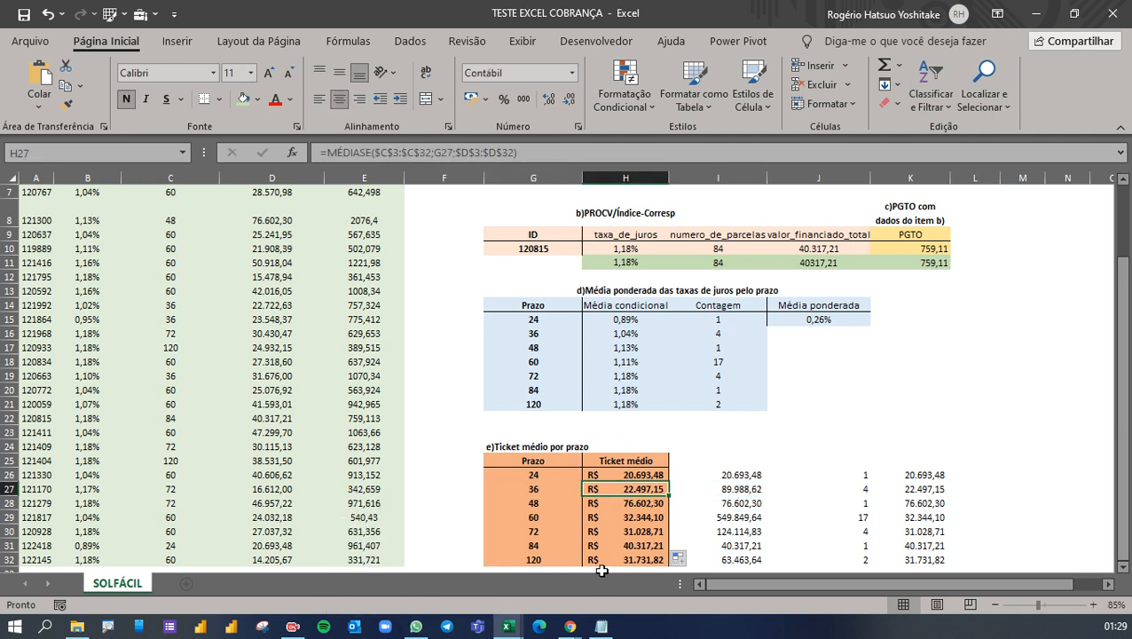